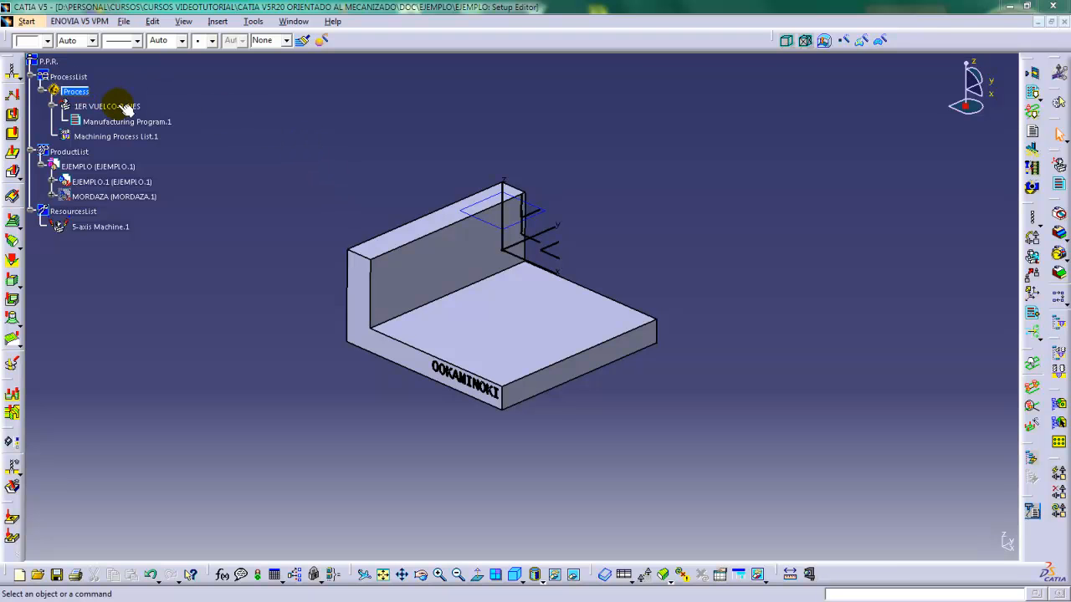
mouse_move(127, 109)
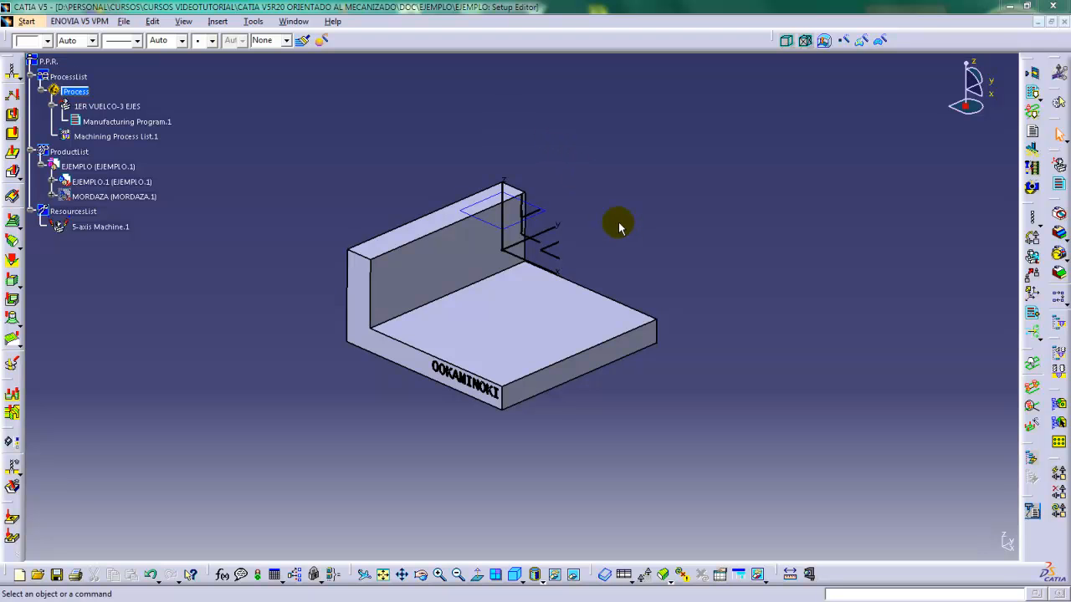
click(11, 115)
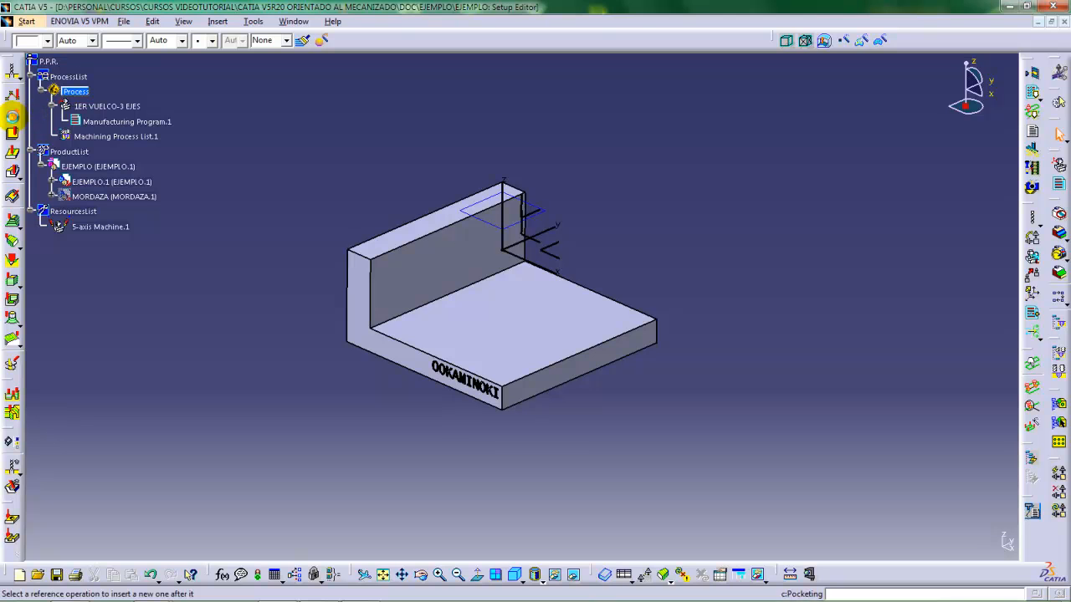
click(101, 123)
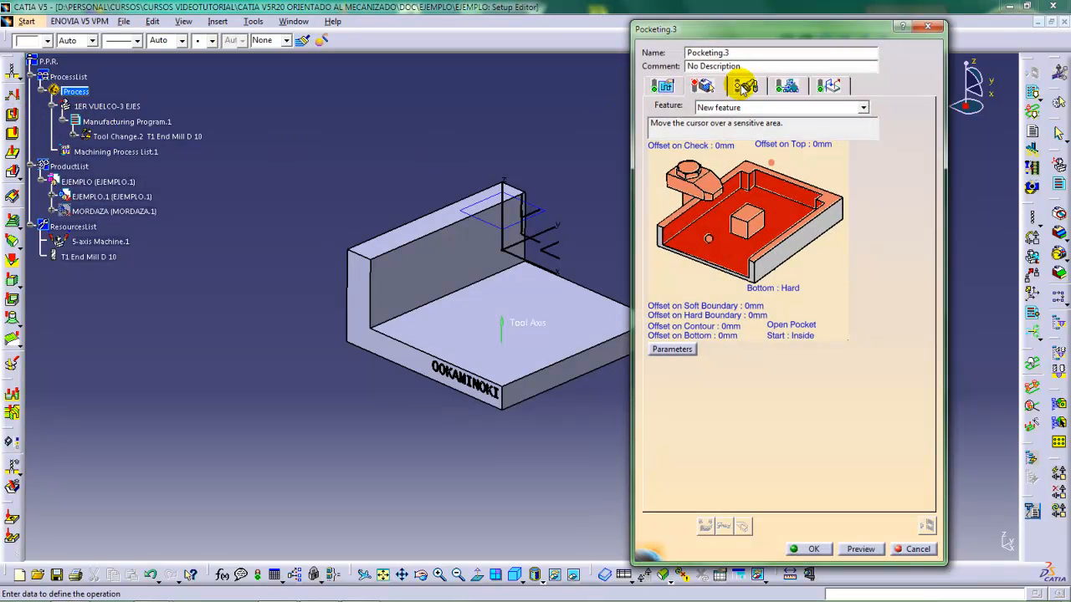
click(742, 87)
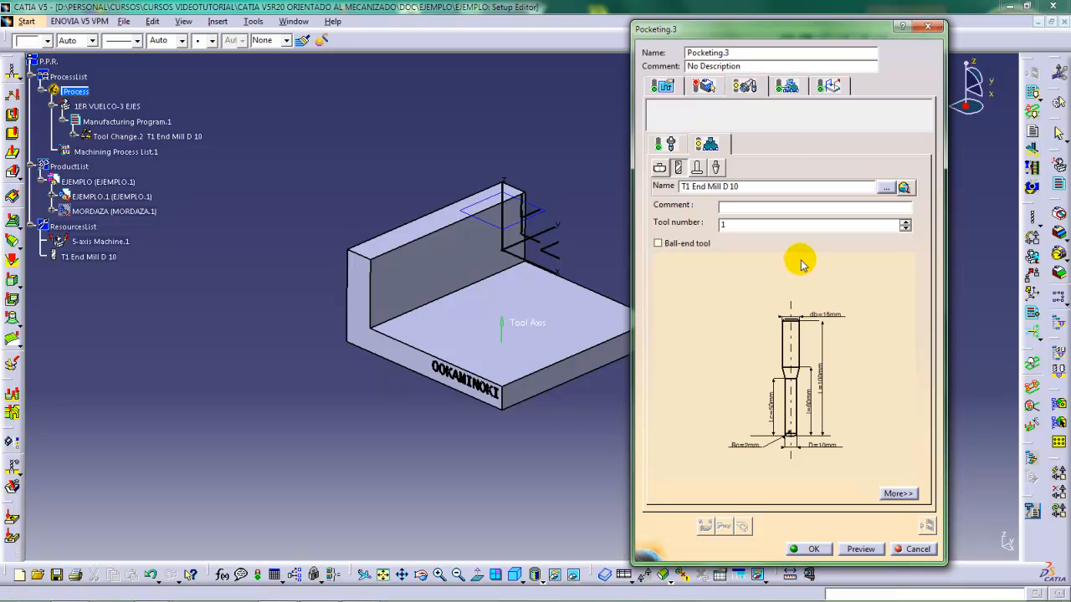
click(911, 550)
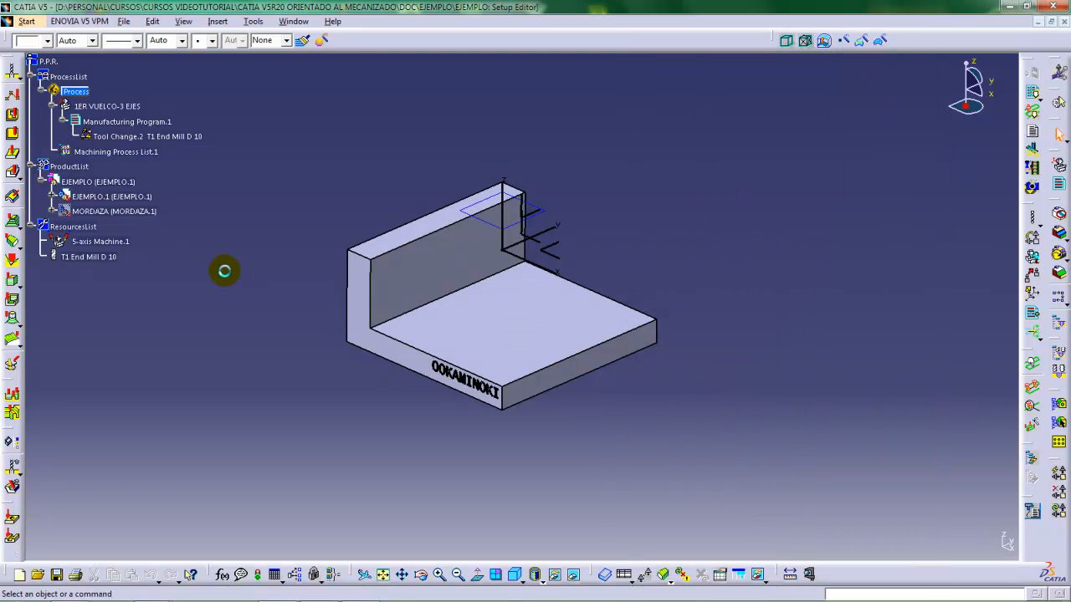
Delete the T1 End Mill D 10 resource and its leftover tool change from Manufacturing Program.1
click(99, 259)
key(Delete)
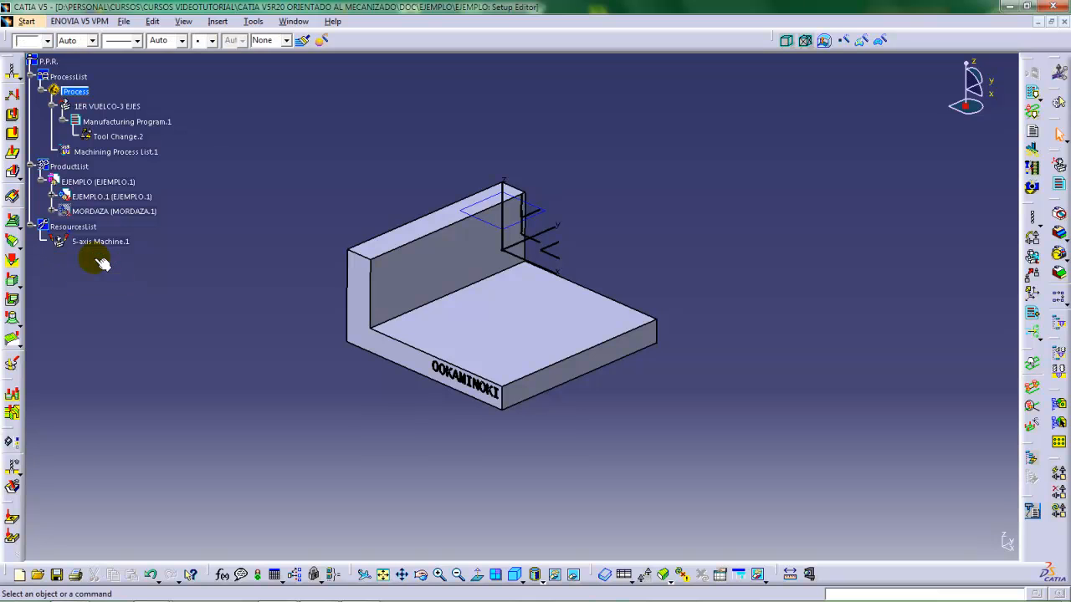
click(115, 136)
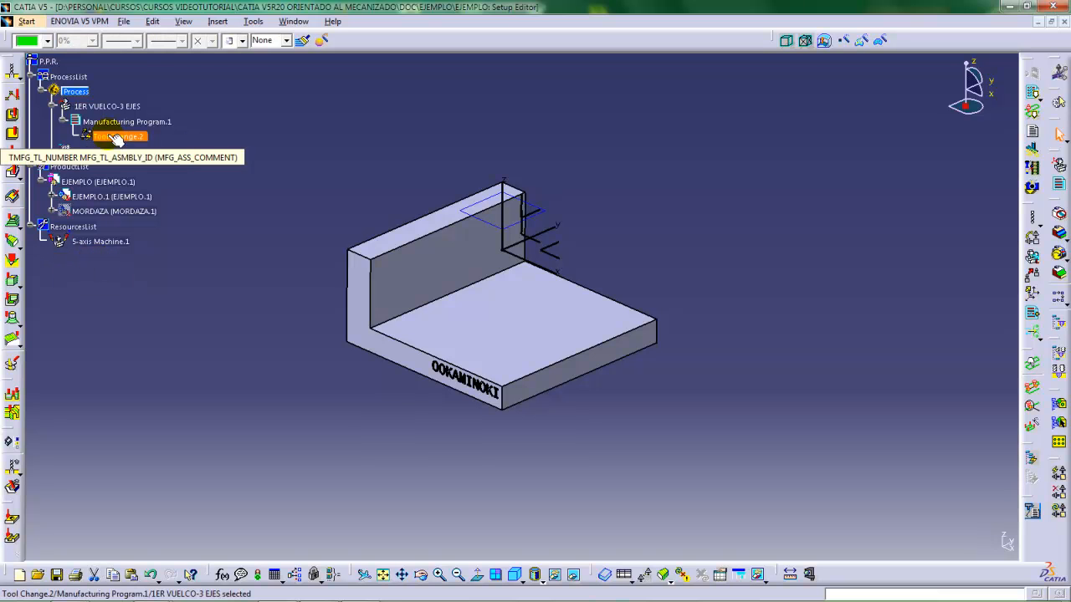
key(Delete)
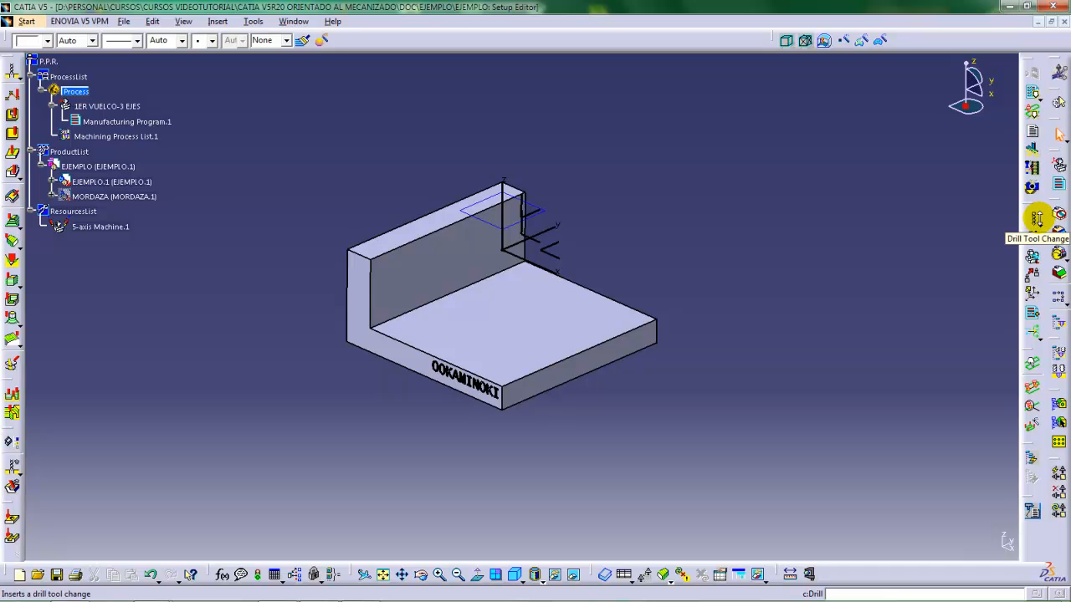
Insert a drill tool change into Manufacturing Program.1 and review its tool assembly and PP instruction settings
click(1037, 221)
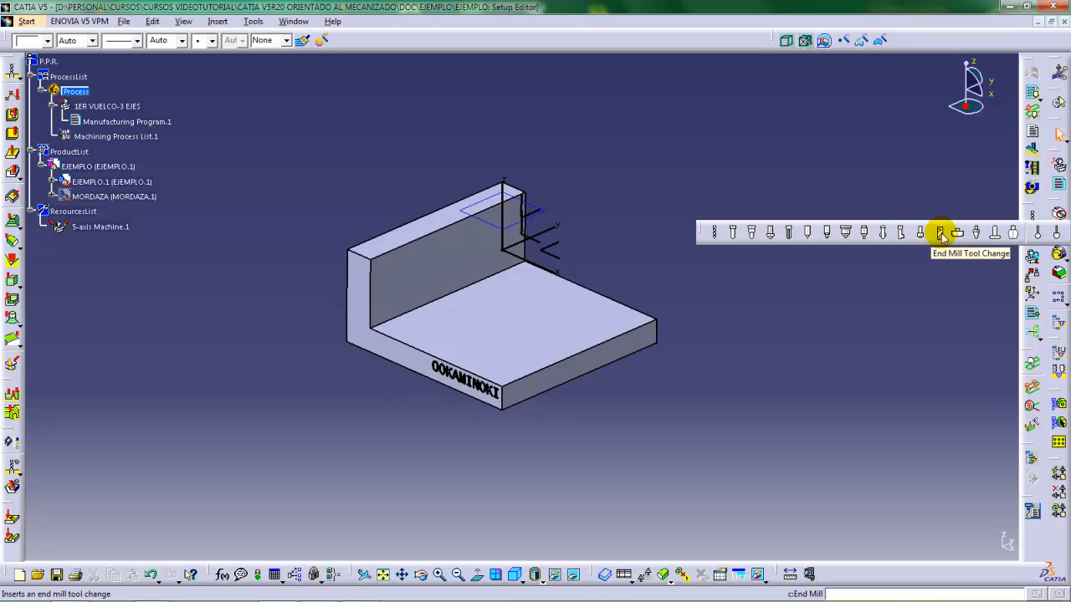
click(716, 232)
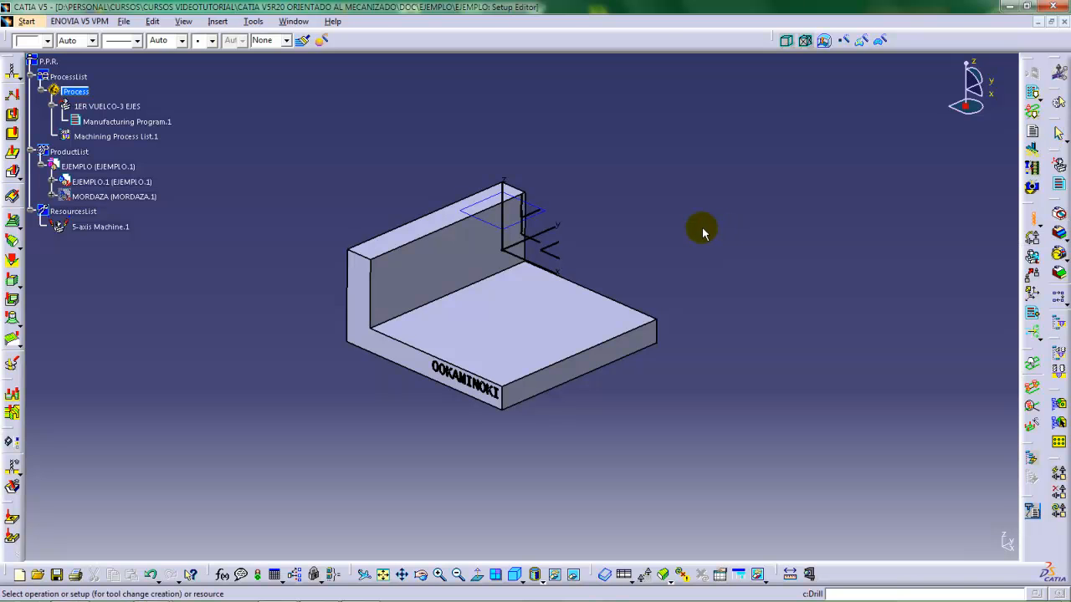
click(136, 121)
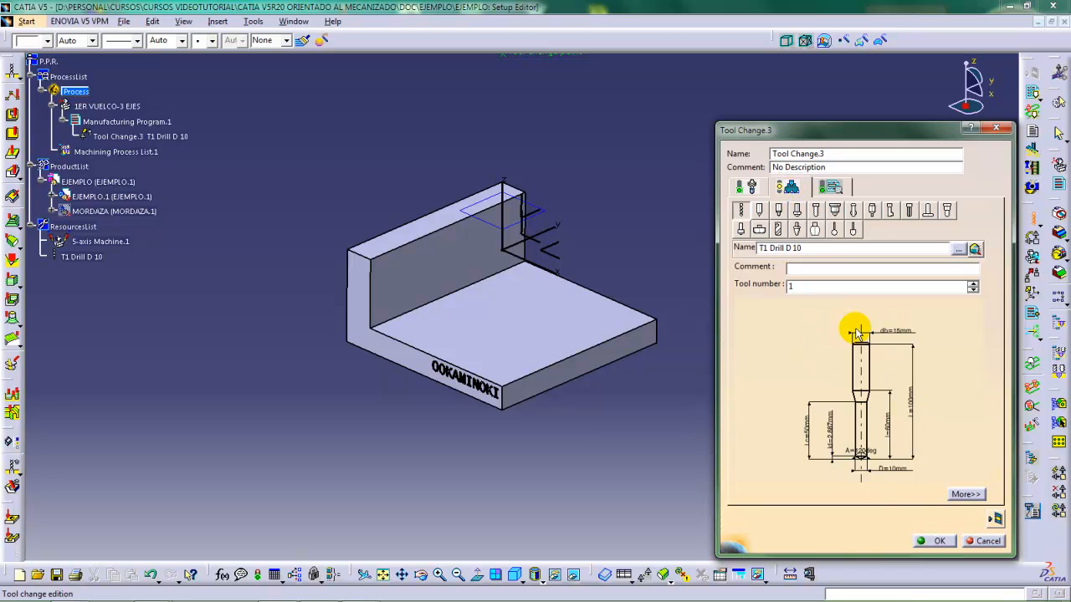
click(752, 187)
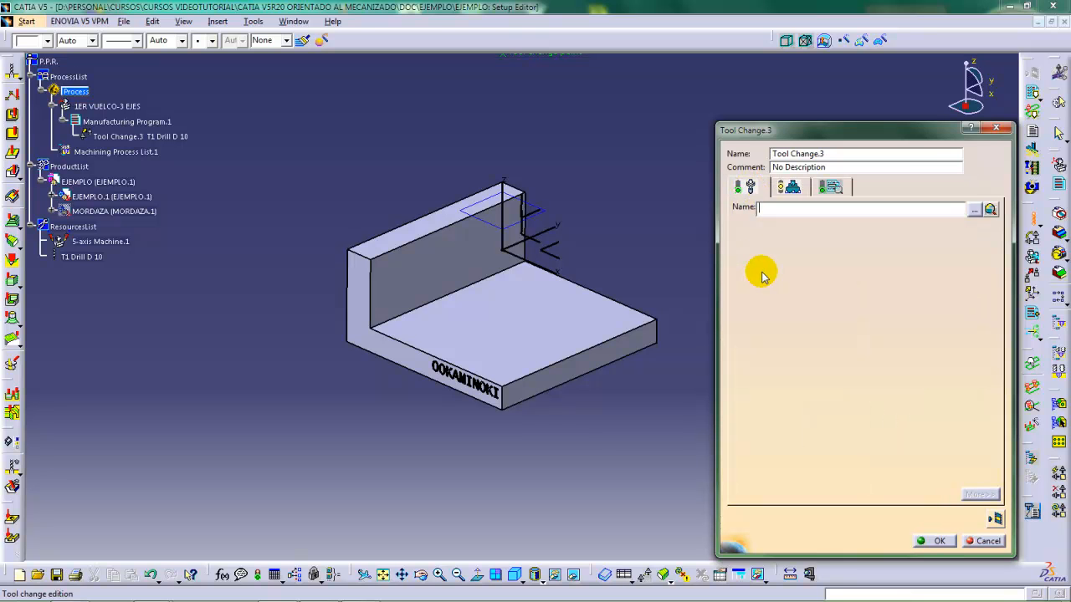
click(830, 189)
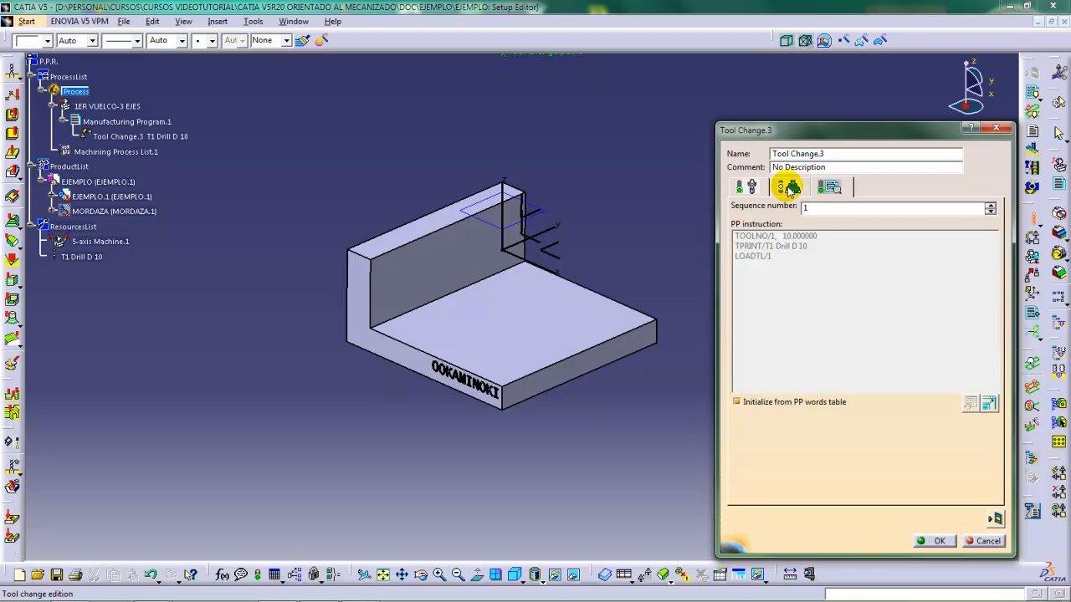
click(790, 188)
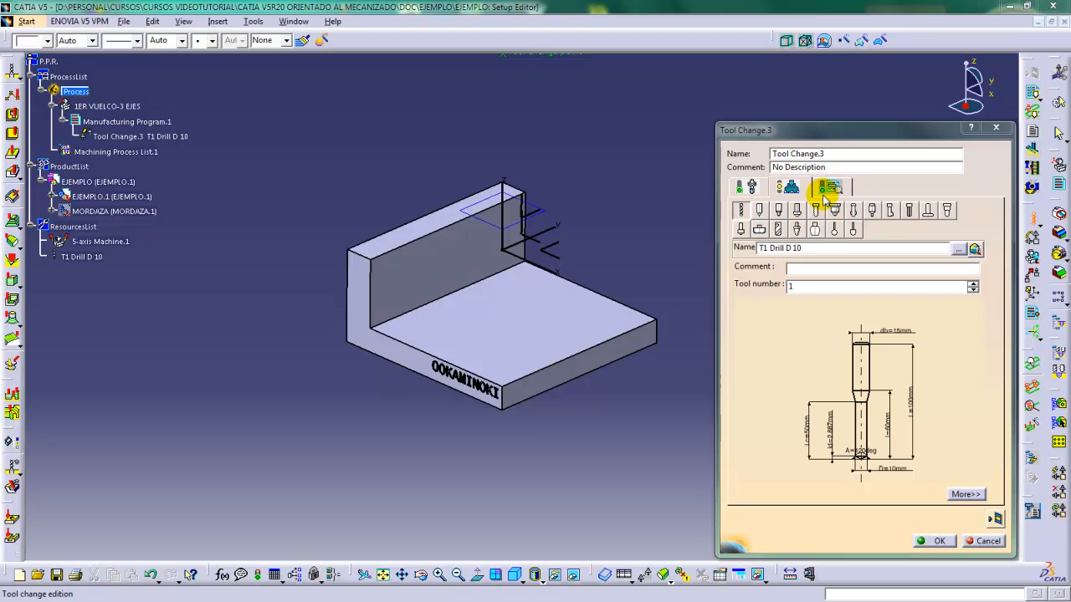
Rename the drill tool change as Tool Change.1
click(831, 154)
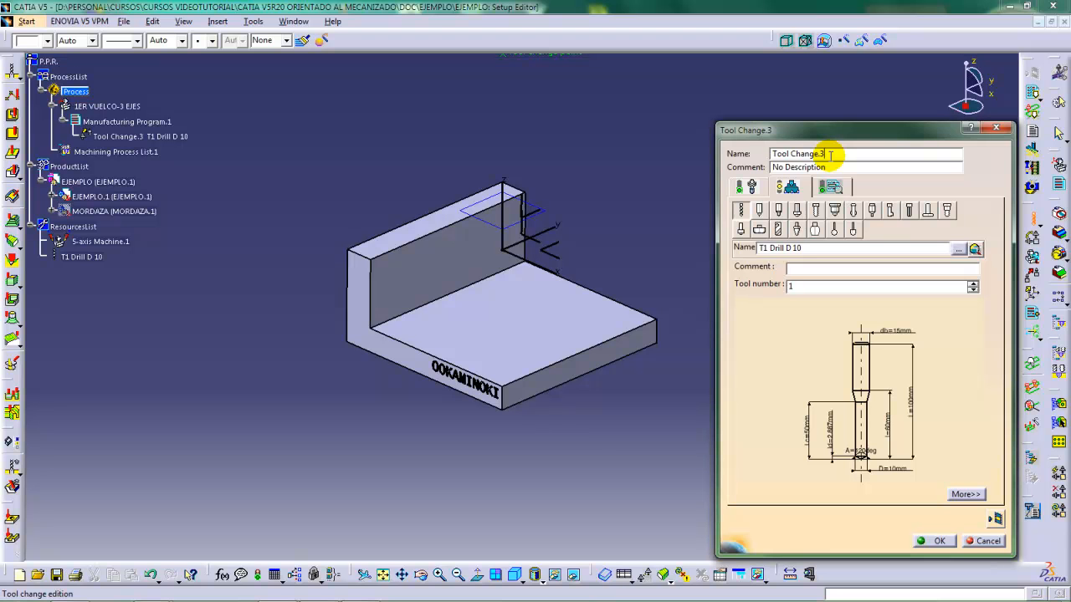
key(BackSpace)
text(1)
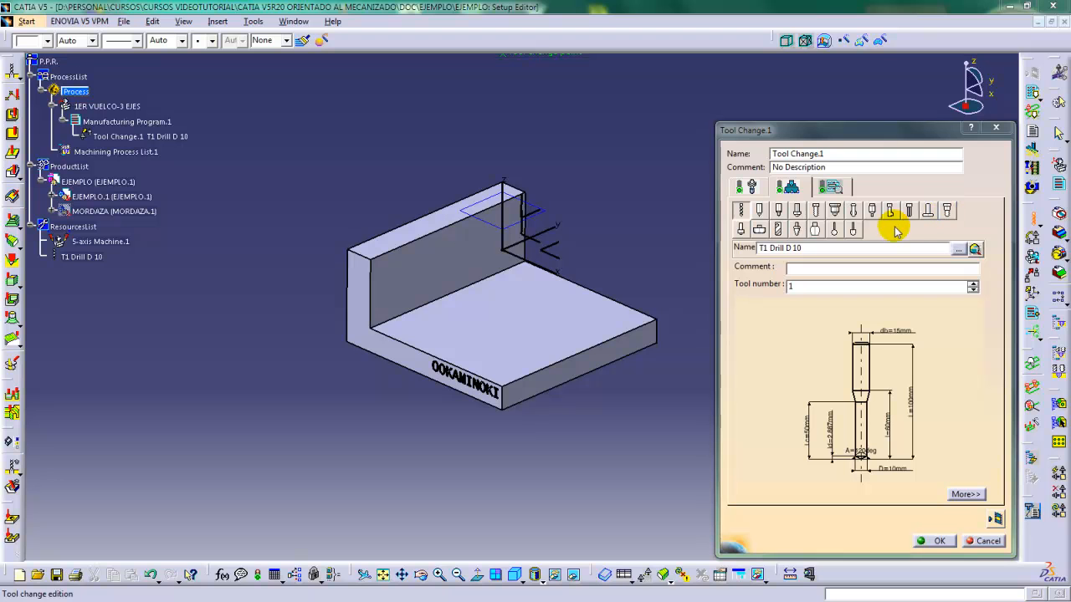
Examine the geometry of the spot drill, center drill, countersink, tap and multi-diameter drill tool types for the tool change
click(758, 212)
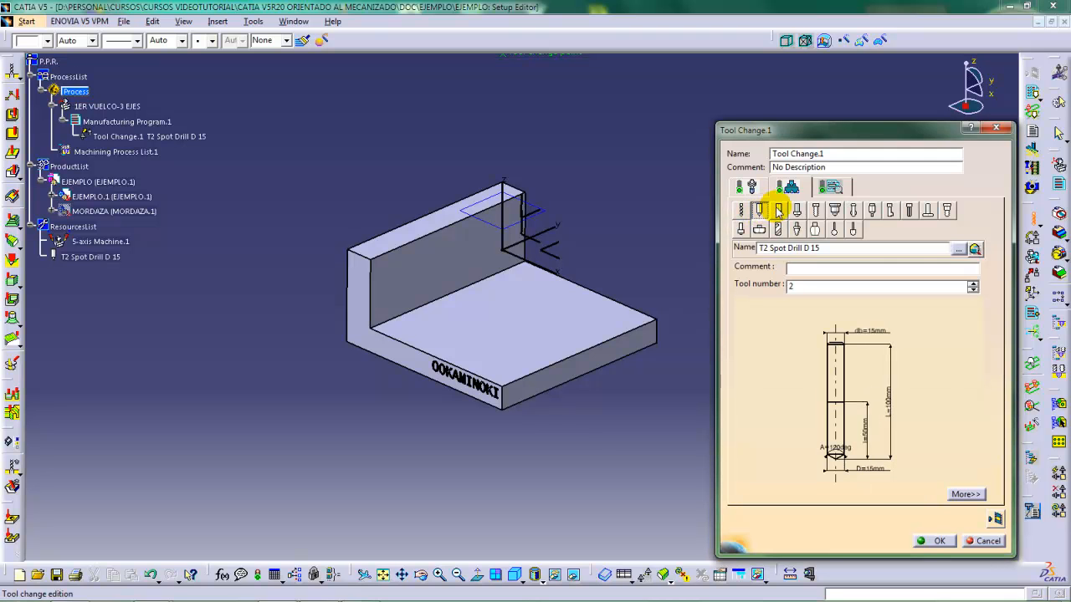
click(778, 211)
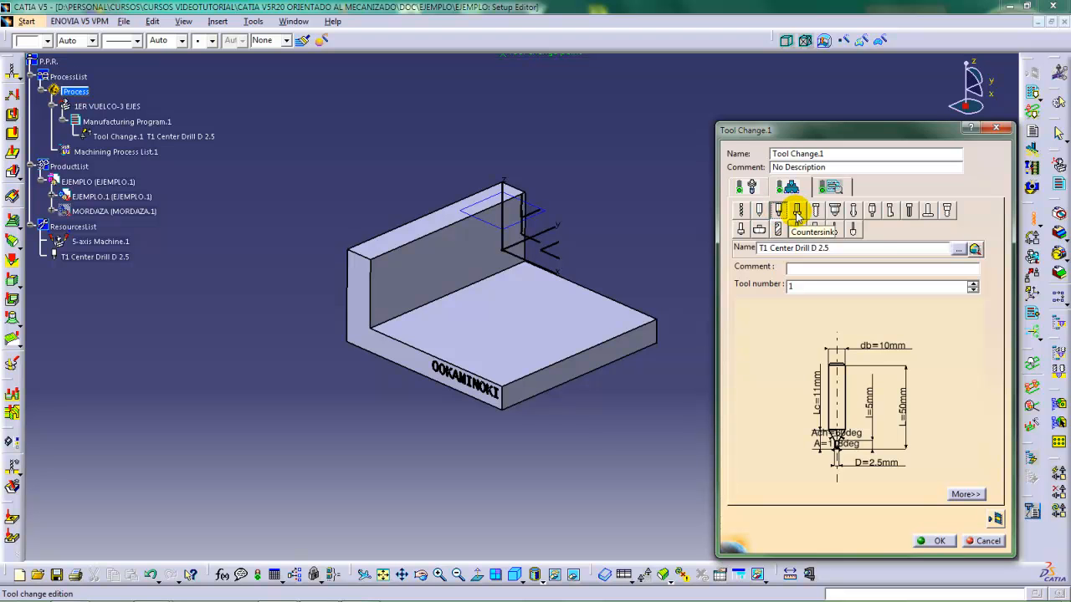
click(797, 212)
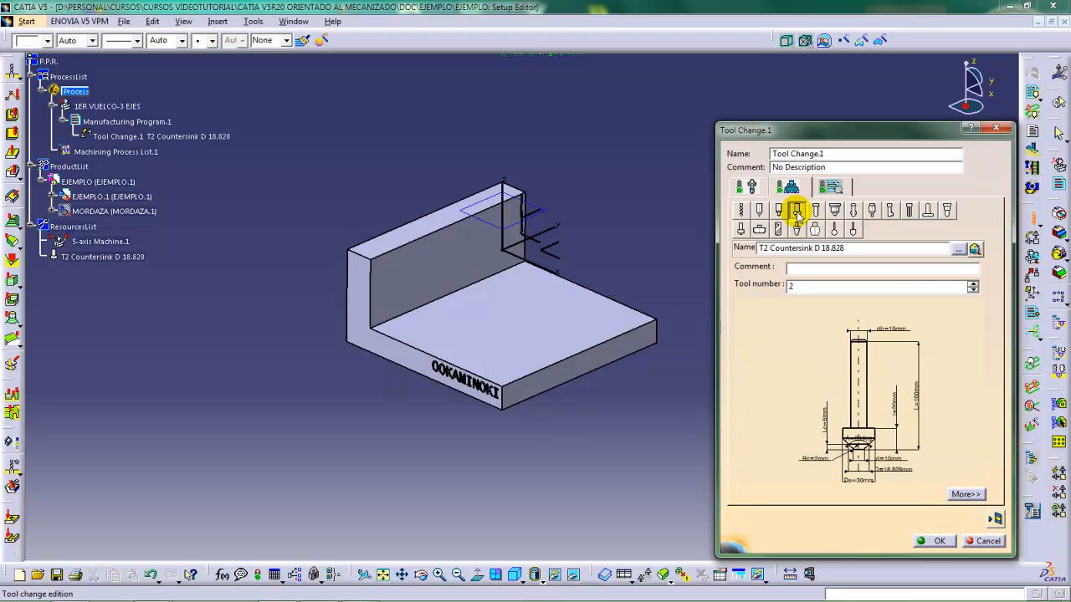
click(815, 211)
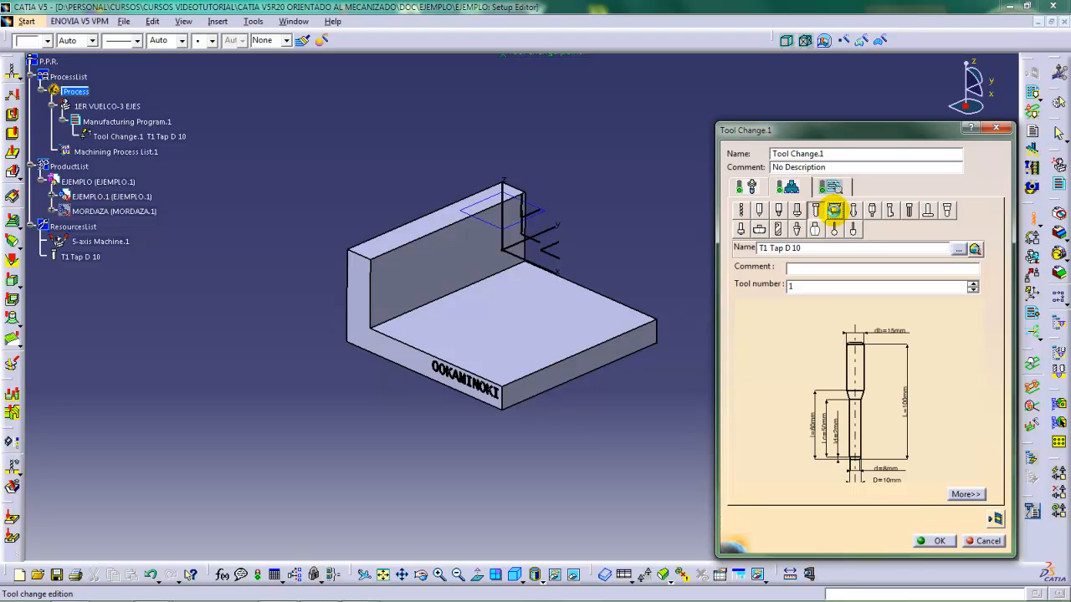
click(834, 212)
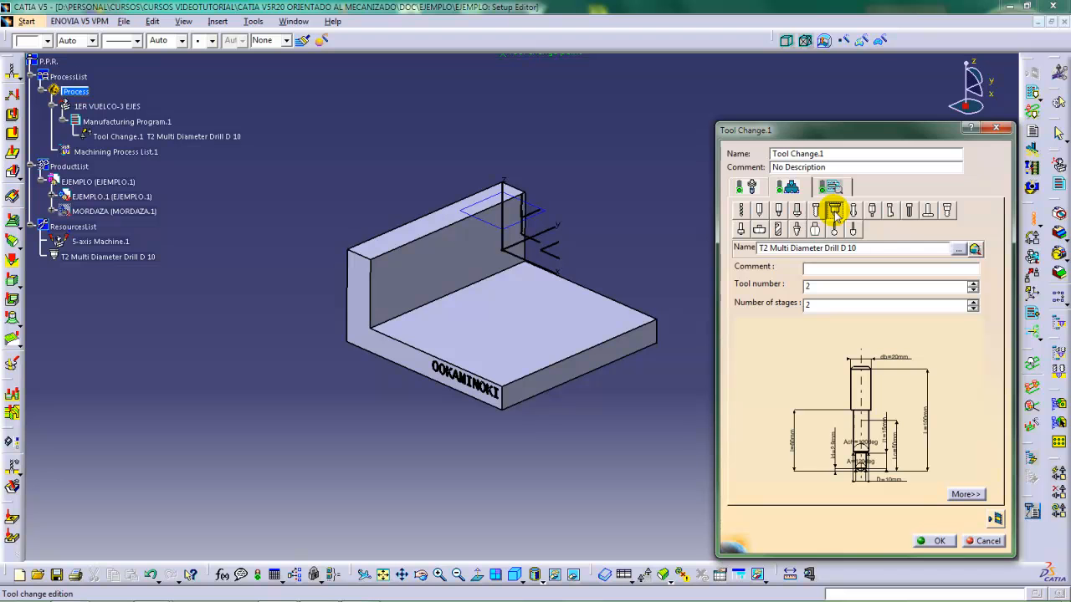
Examine the geometry of the two sides chamfering, boring and chamfering, boring bar, reamer, T-slotter and thread mill tool types
click(852, 211)
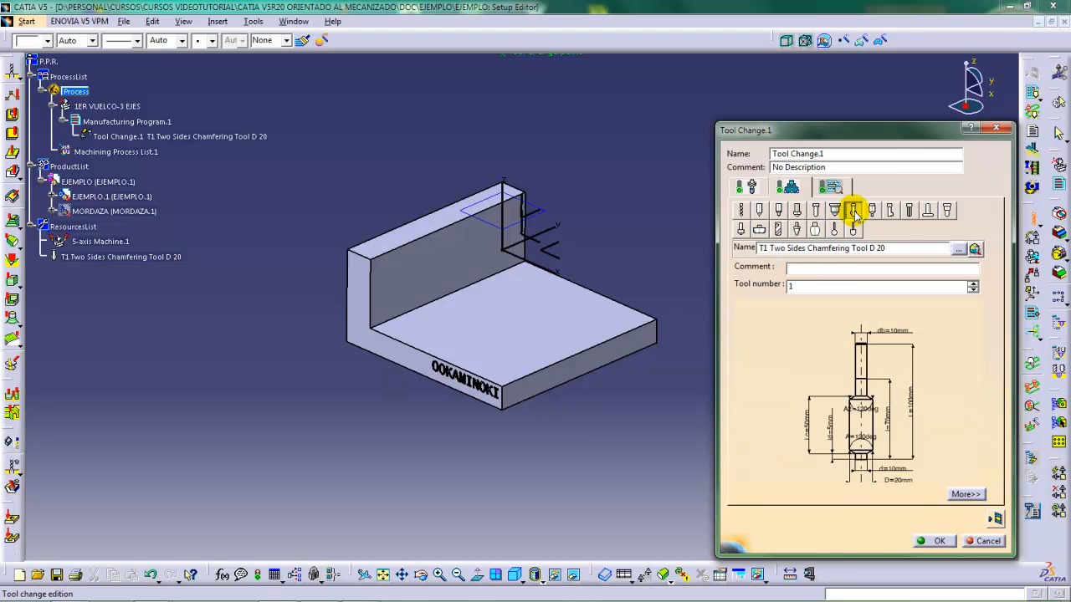
click(869, 210)
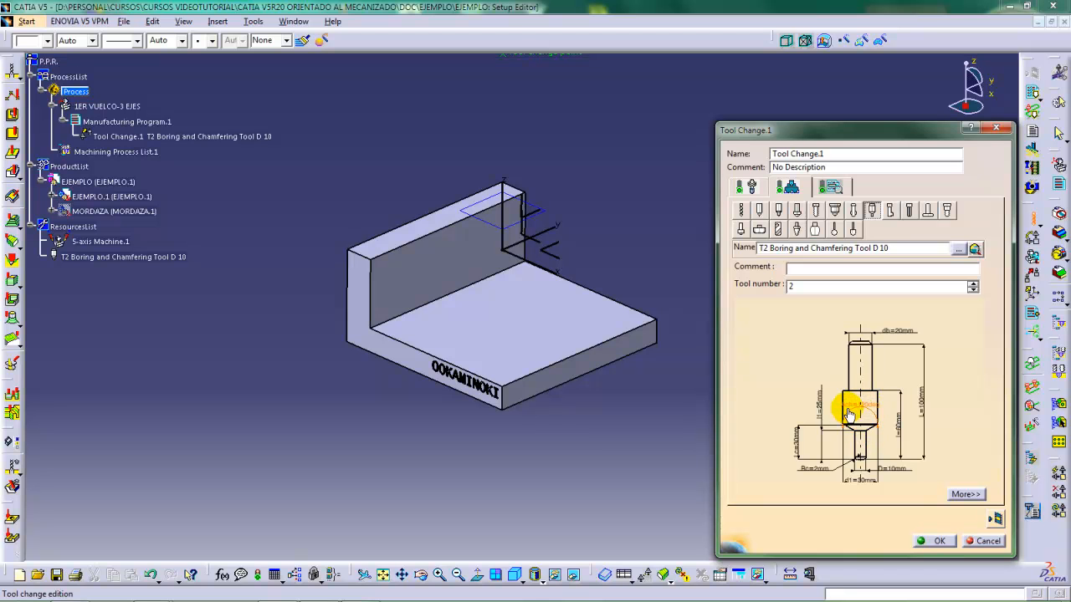
click(890, 210)
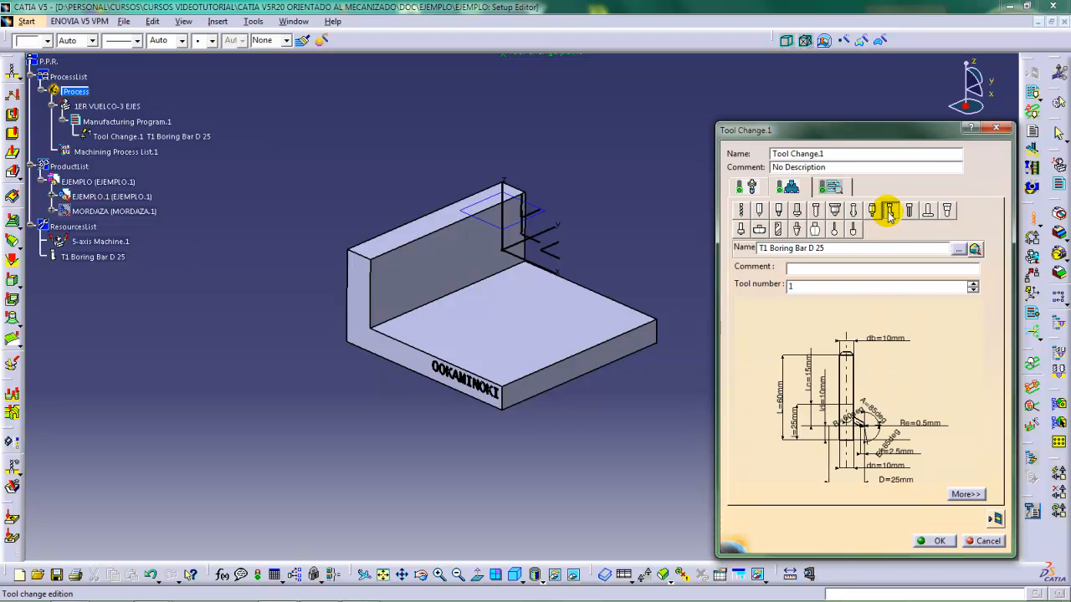
click(909, 210)
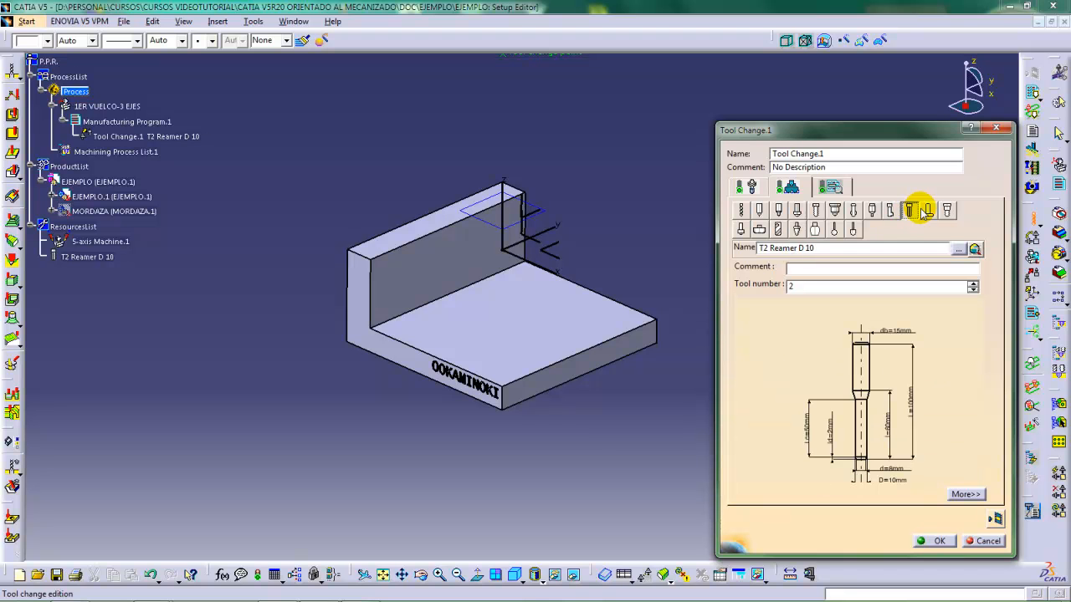
click(929, 210)
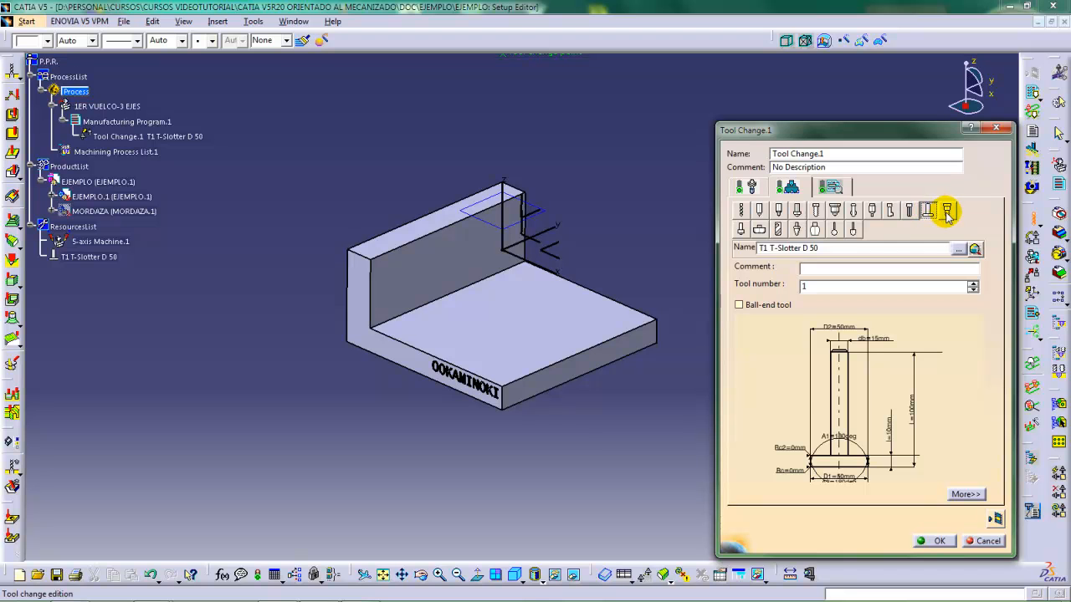
click(946, 211)
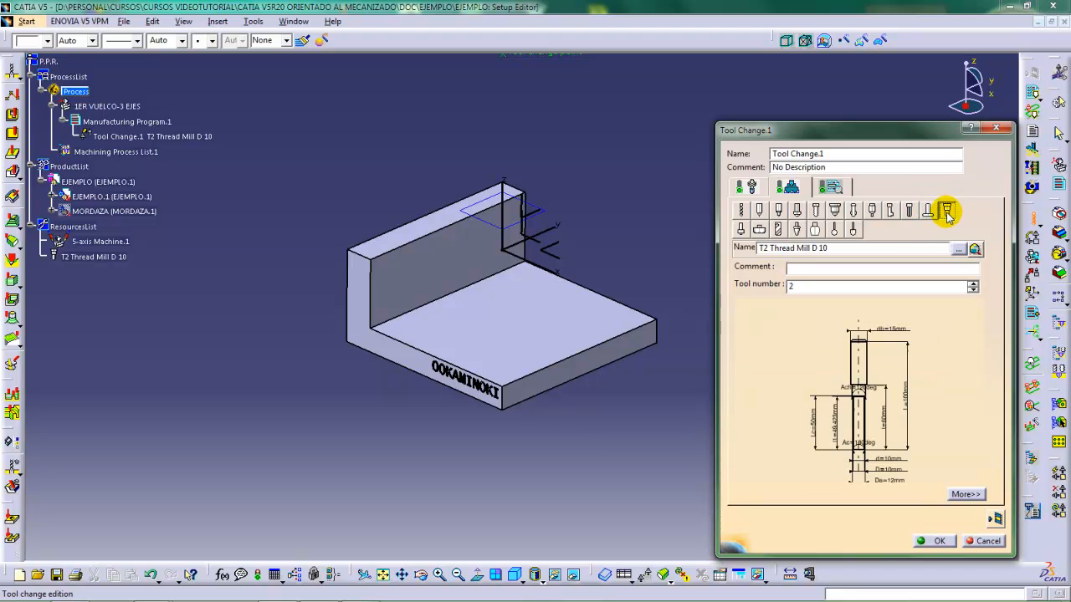
Compare the counterbore mill's geometry parameters with those of the boring and chamfering tool
click(740, 230)
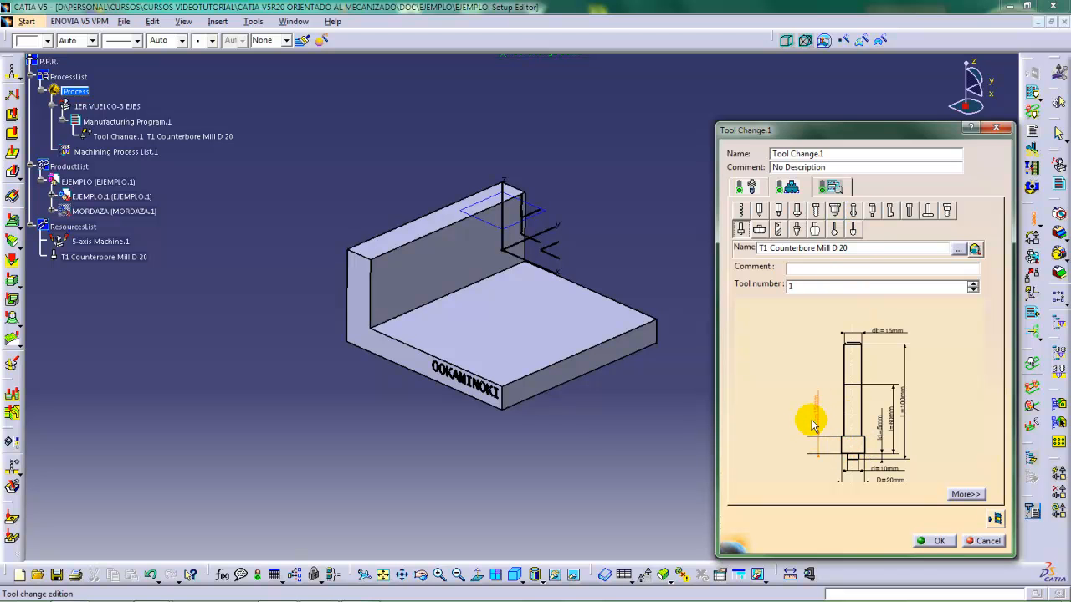
click(872, 210)
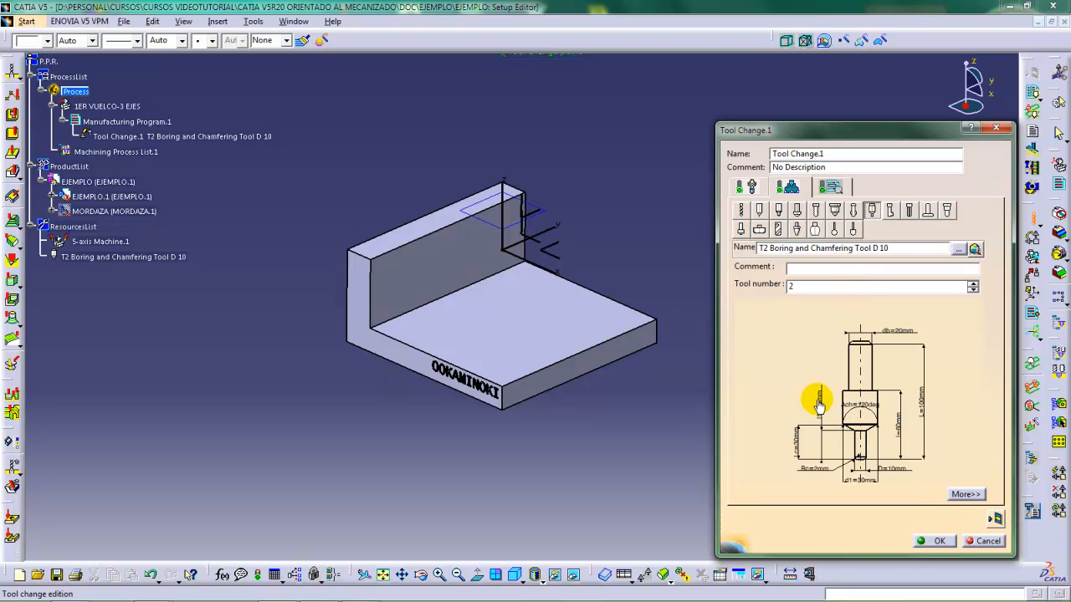
click(740, 230)
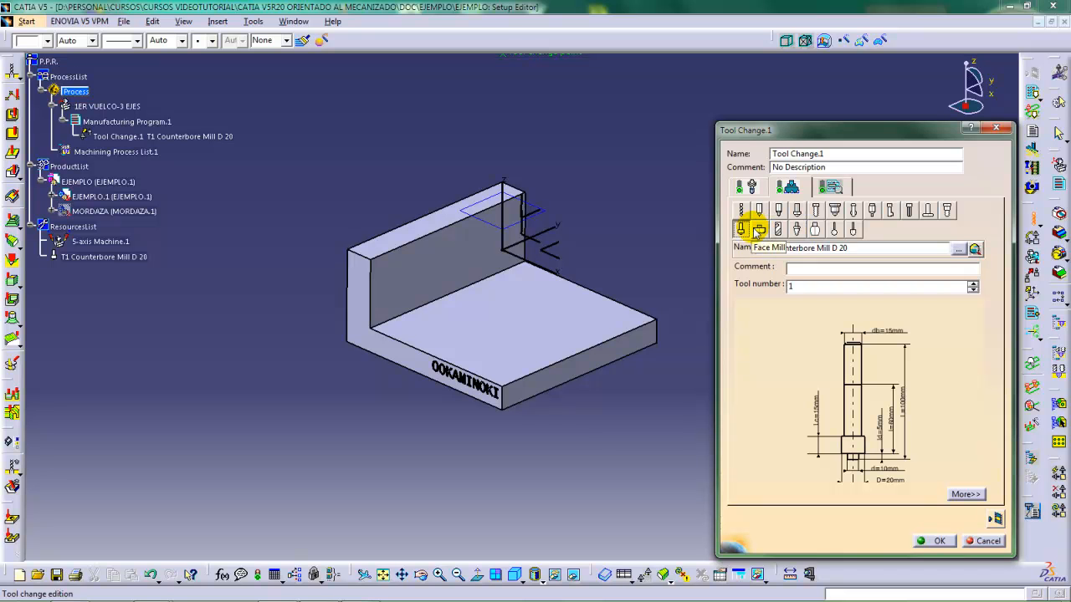
Examine the geometry of the face mill, end mill, conical mill, barrel mill, ball stylus and cylinder stylus tool types
click(759, 231)
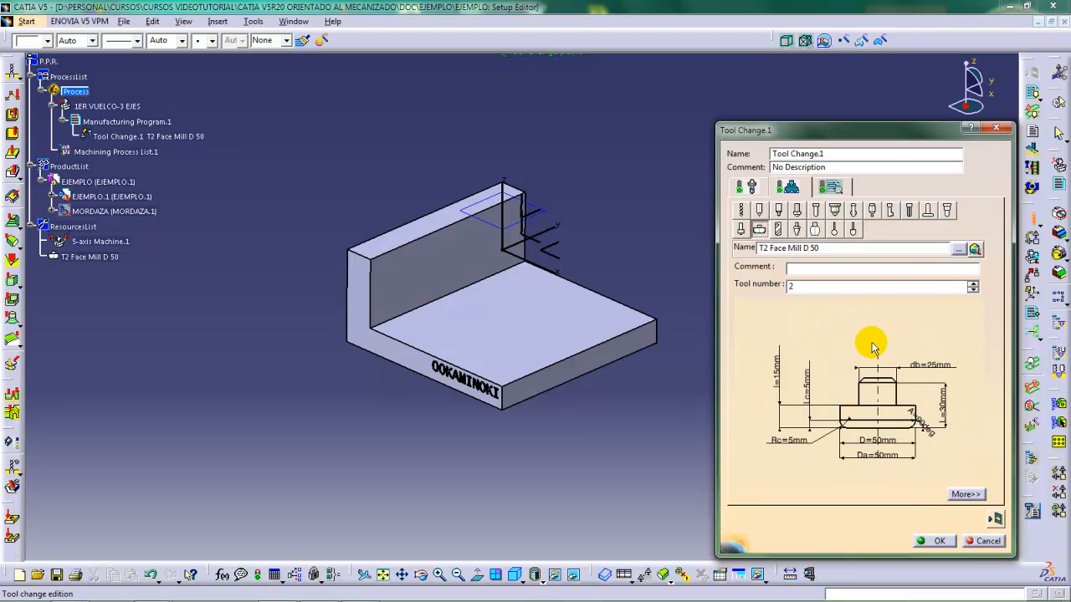
click(778, 230)
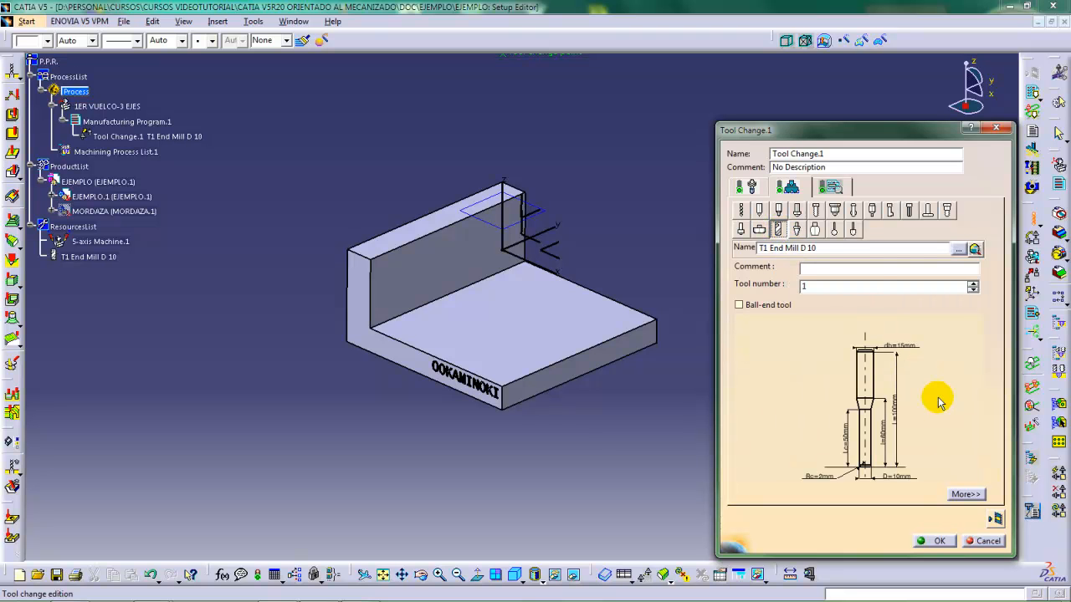
click(797, 230)
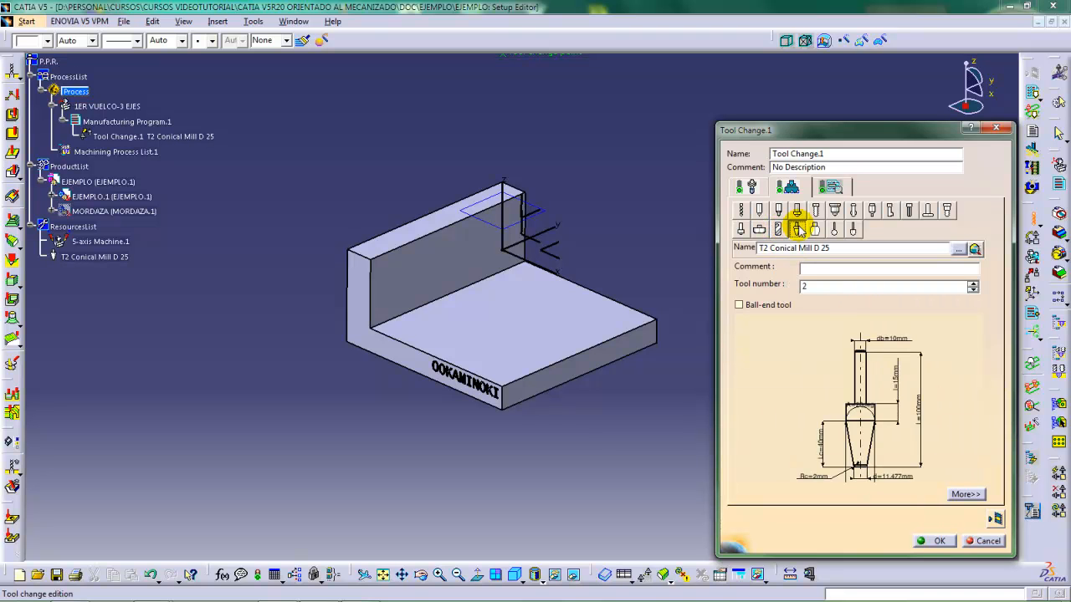
click(815, 230)
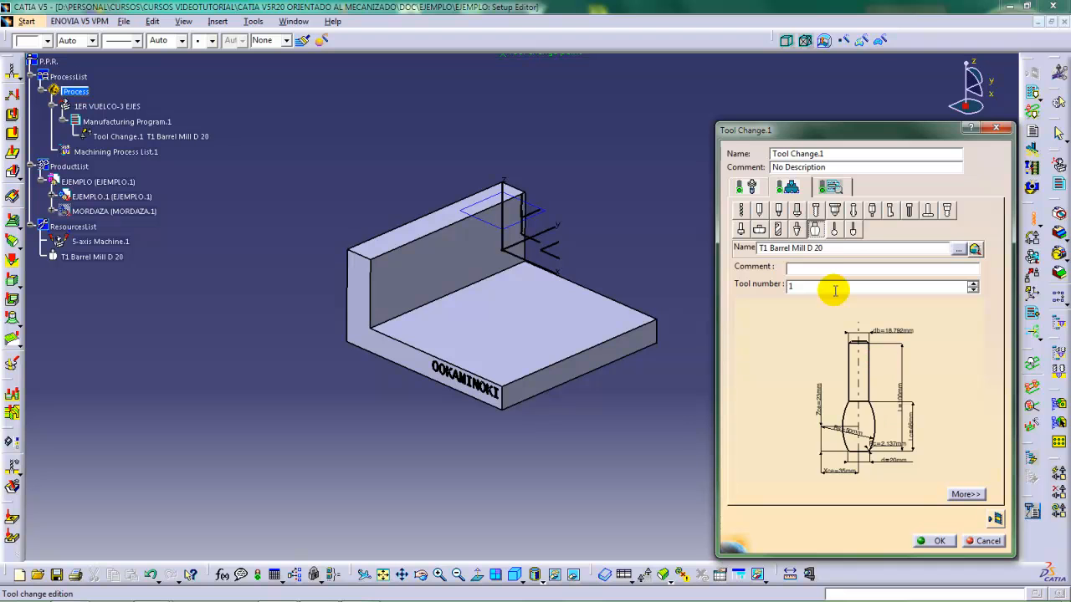
click(834, 229)
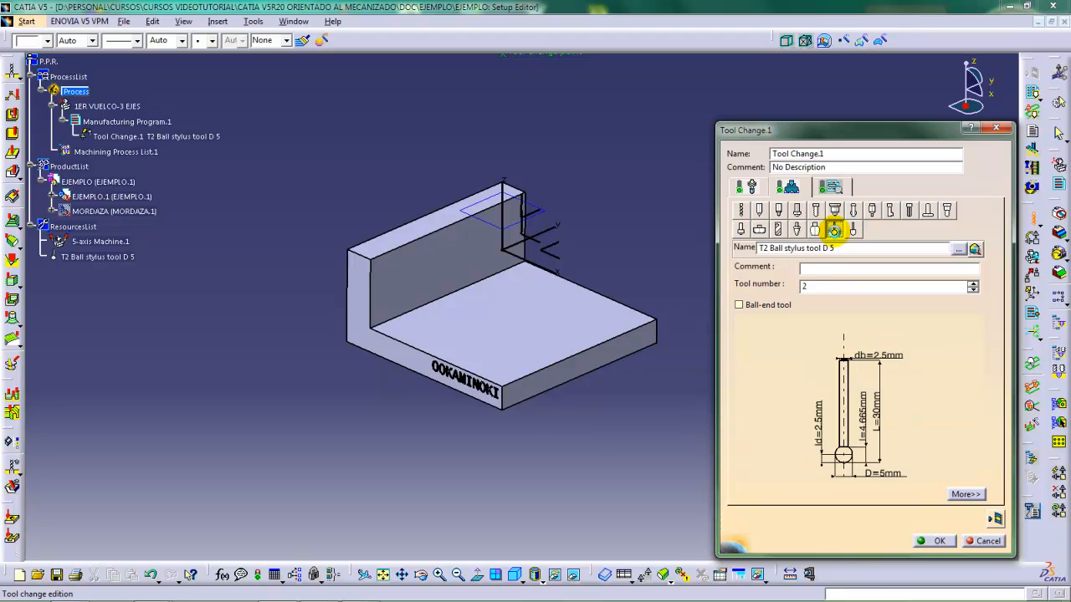
click(852, 229)
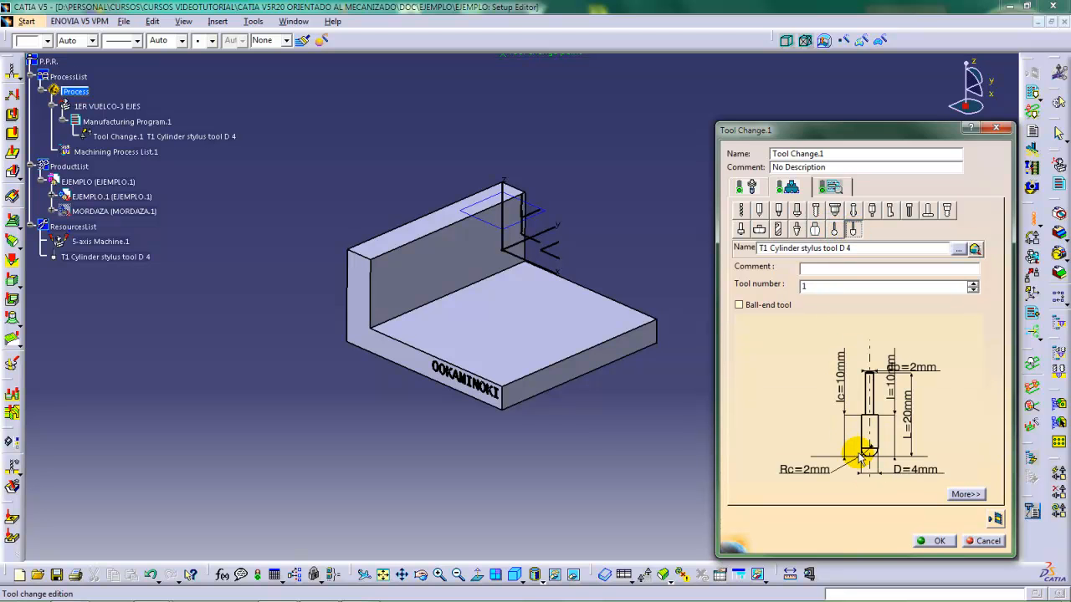
Review the counterbore mill and face mill tool types again
click(834, 230)
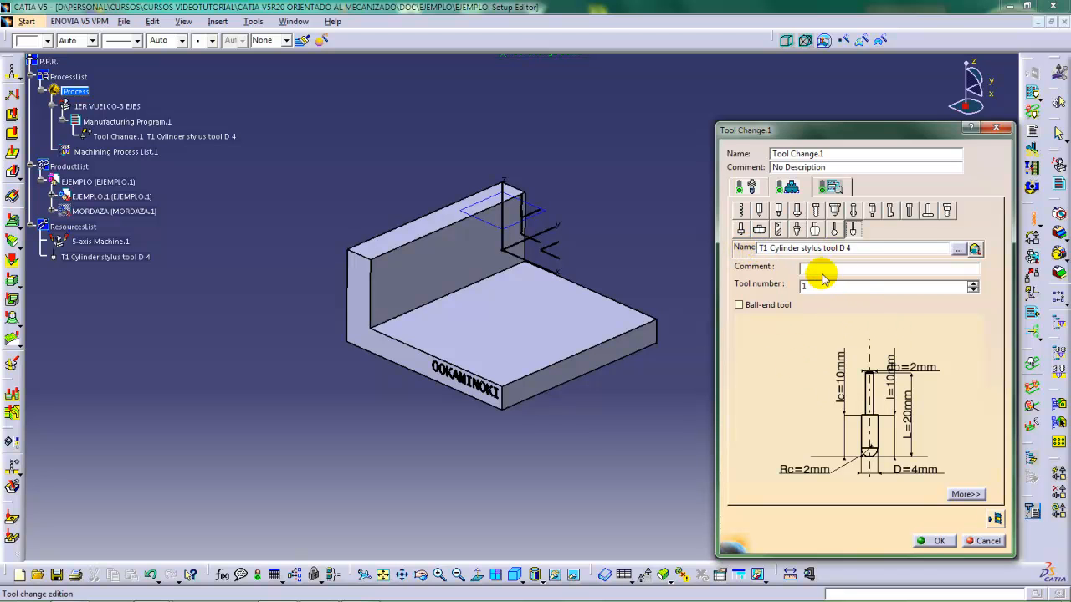
click(740, 230)
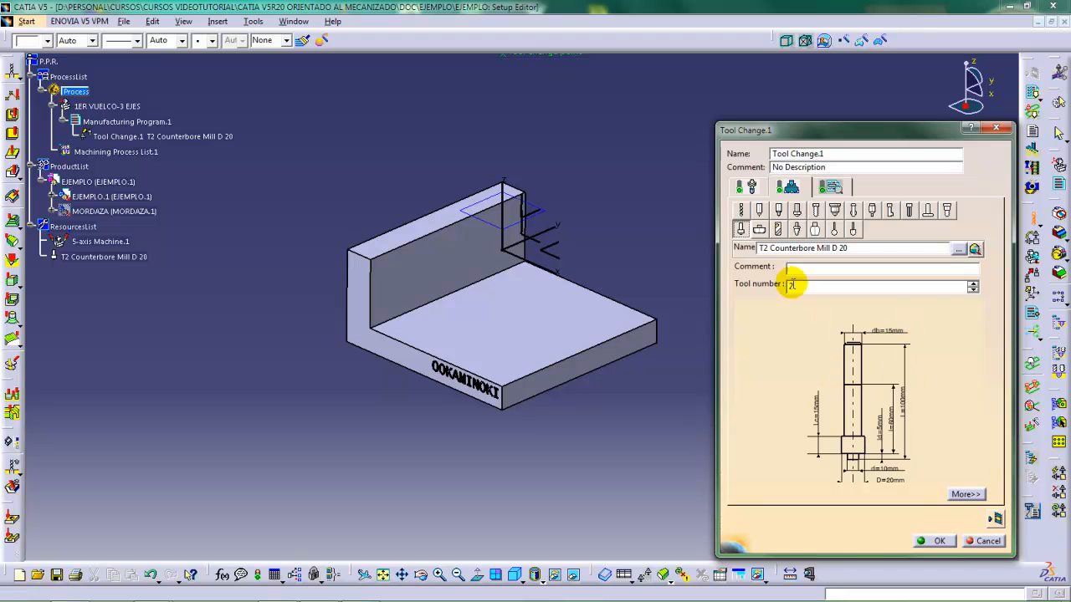
click(759, 231)
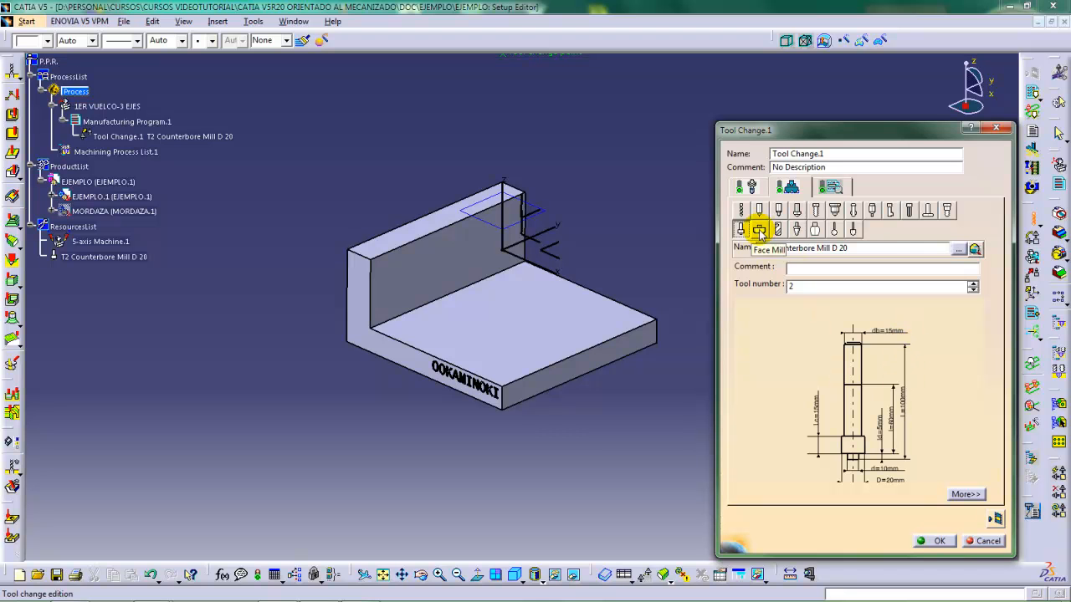
click(758, 230)
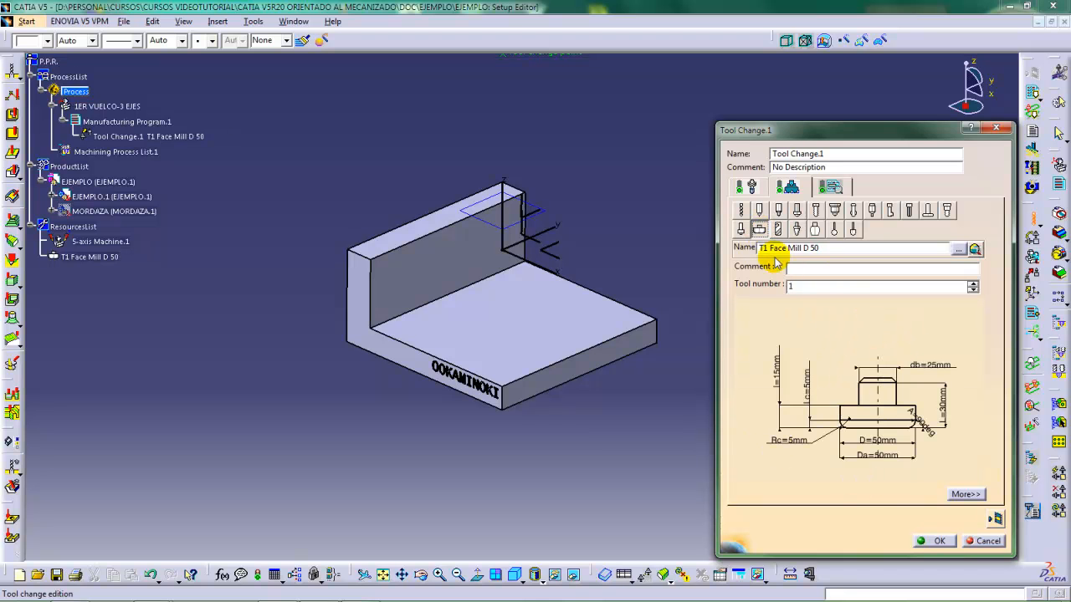
Choose an end mill for the tool change and name it PLATO D25 R2
click(778, 229)
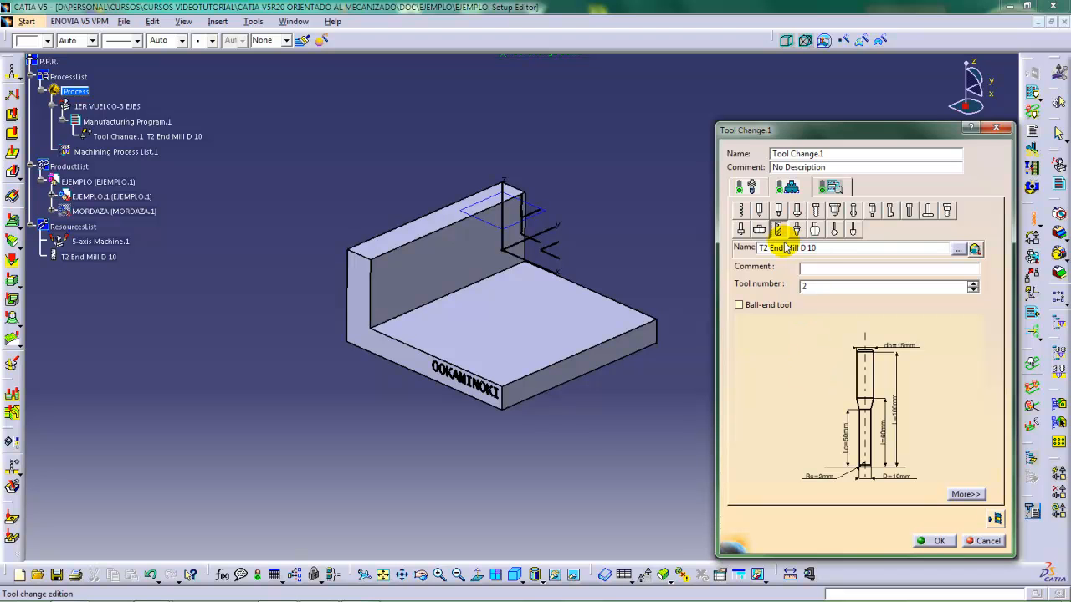
click(816, 247)
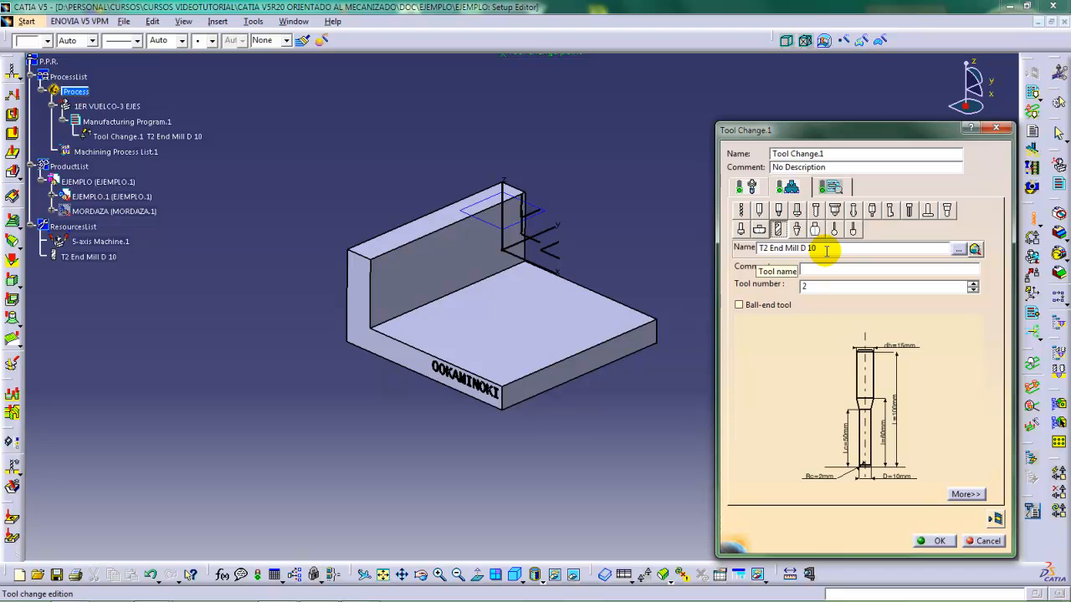
drag(824, 248, 751, 251)
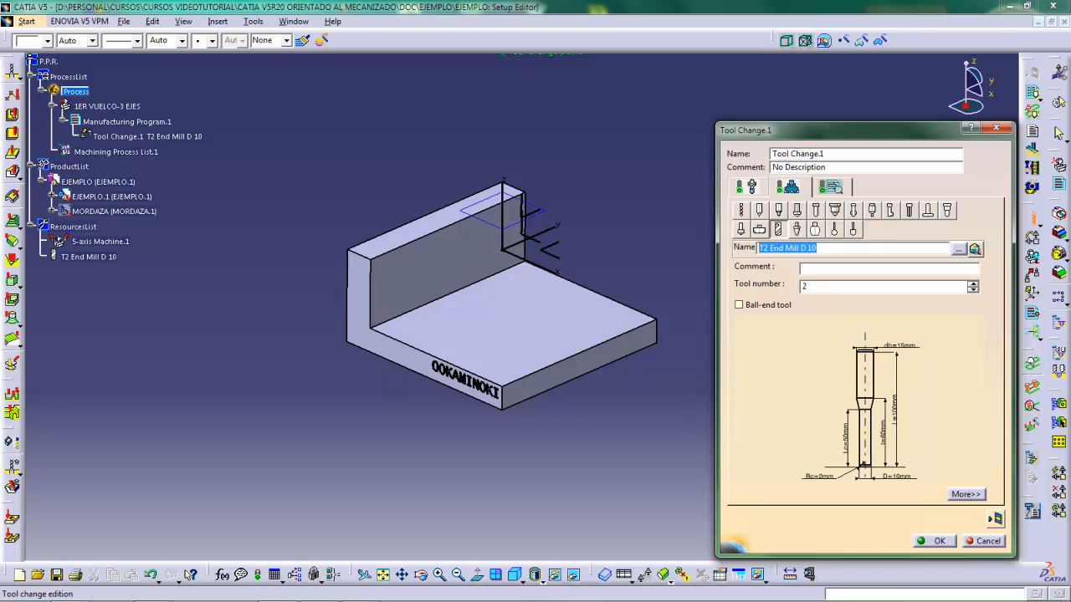
text(PLATO D2)
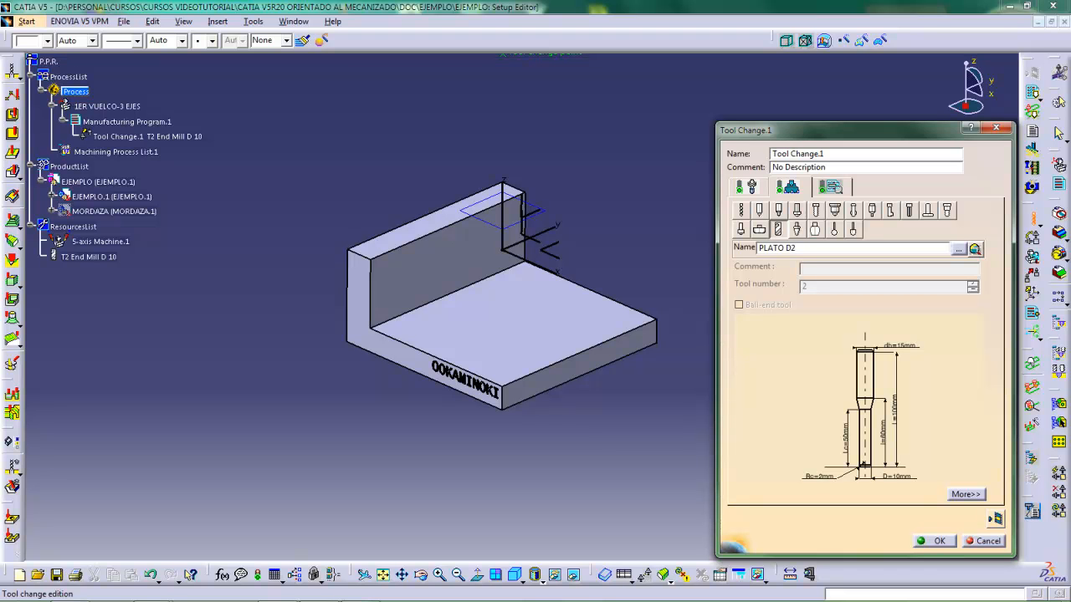
text(5 R2)
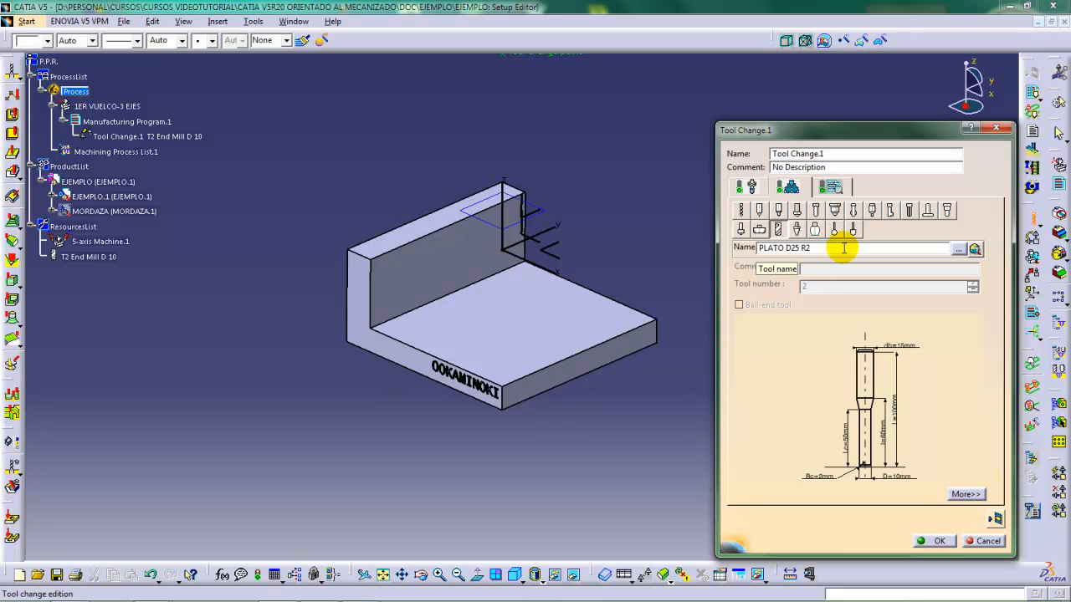
click(789, 188)
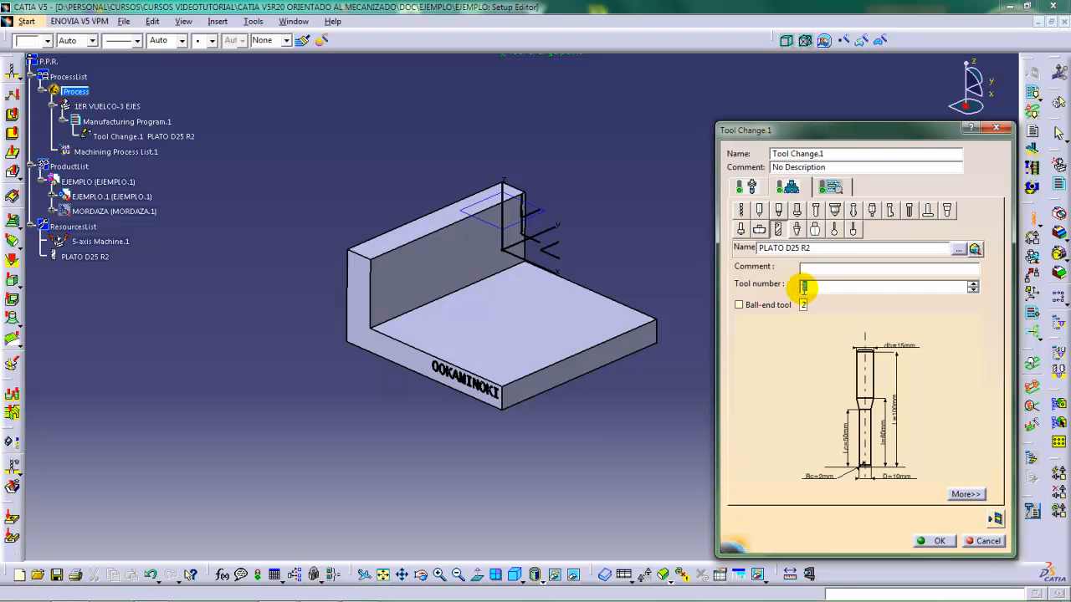
Set the end mill's tool number to 1
double_click(803, 287)
text(1)
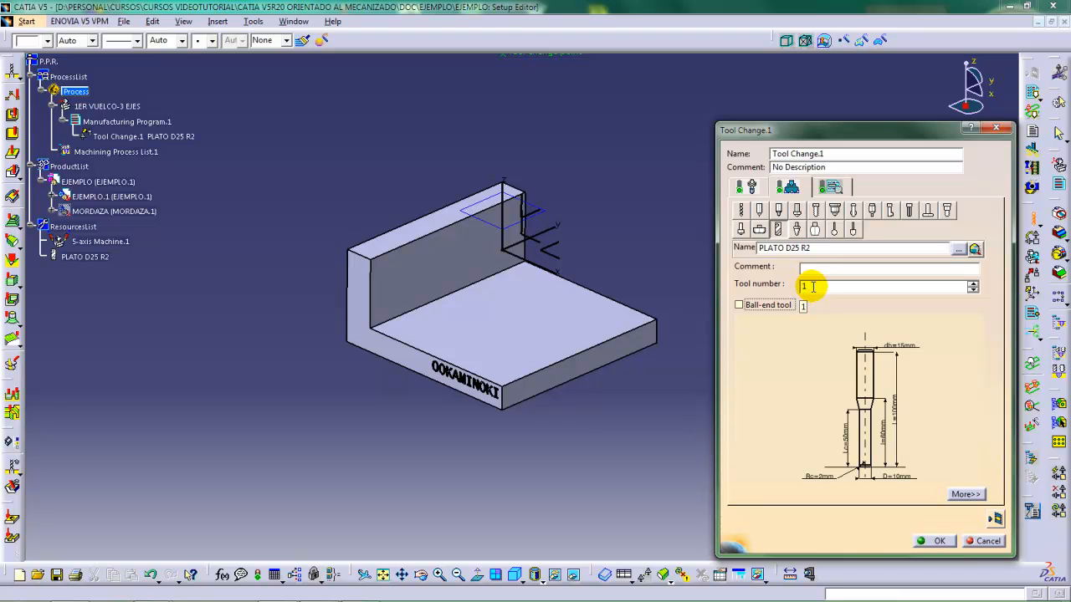
click(805, 286)
text(1)
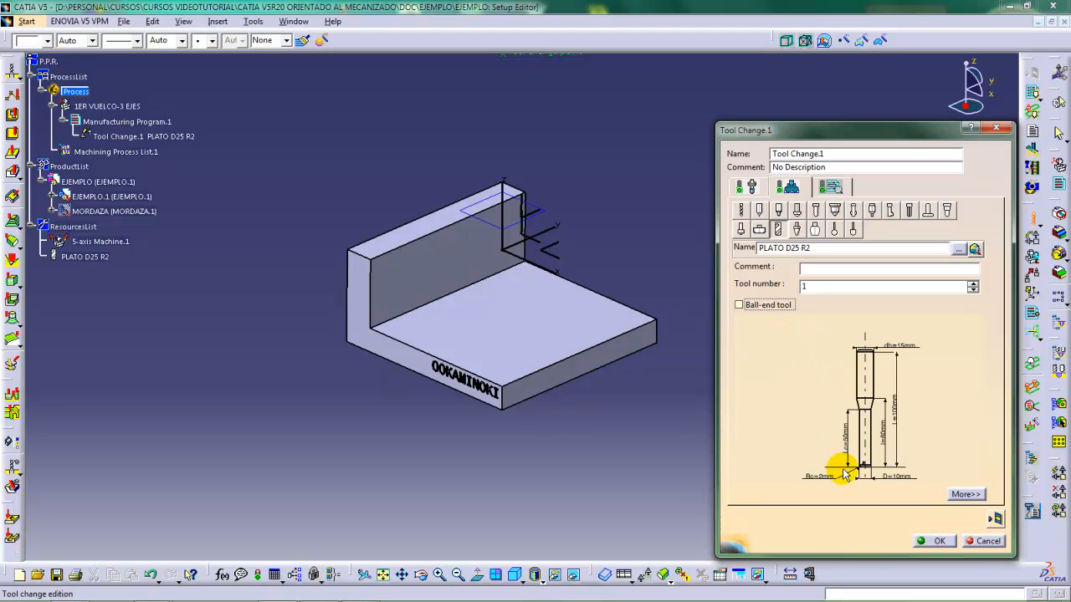
Try the ball-end option on the end mill, turn it back off and set the corner radius to 2 mm
click(739, 305)
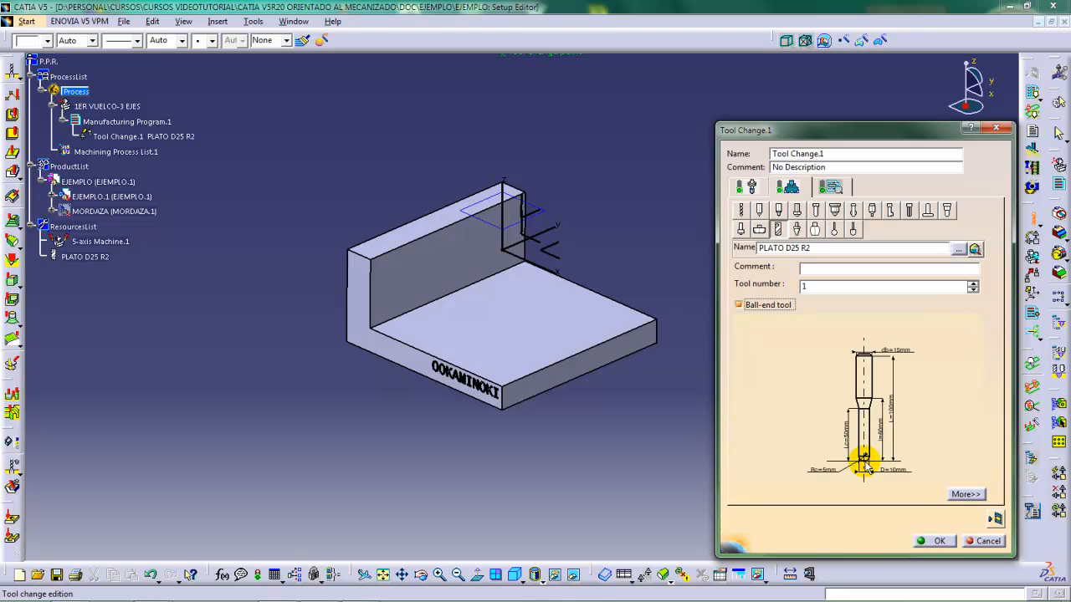
click(741, 305)
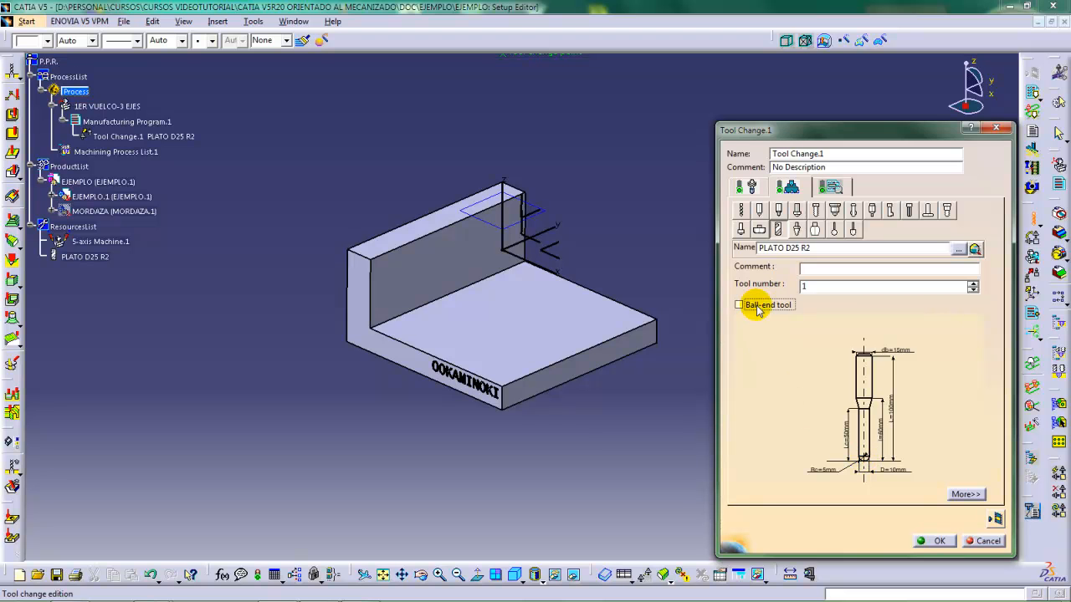
double_click(823, 476)
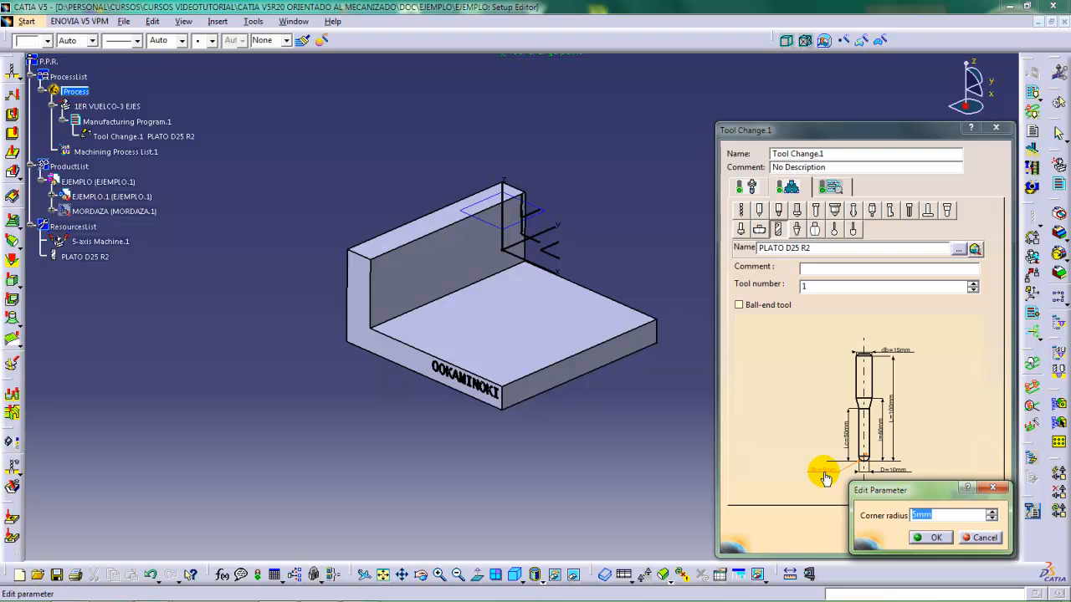
text(2)
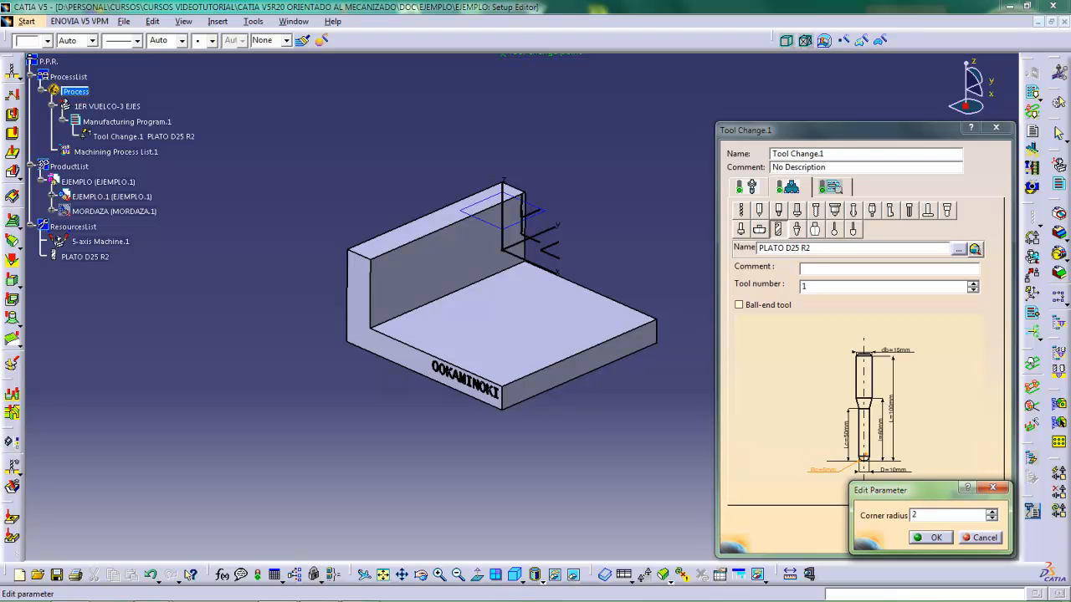
key(Return)
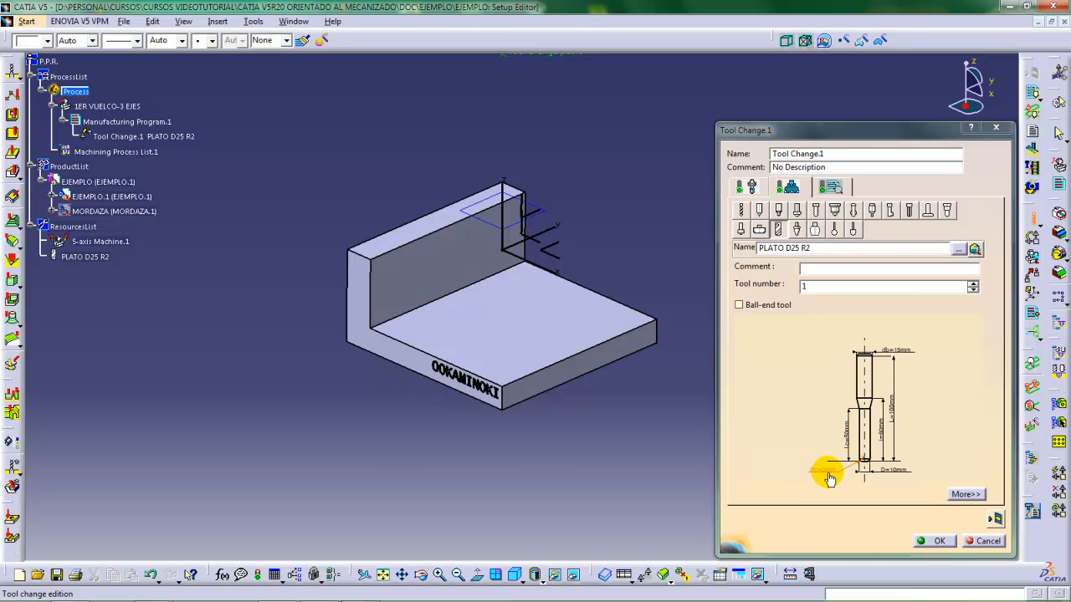
Try a corner radius of 0 mm on the end mill
double_click(828, 478)
text(0)
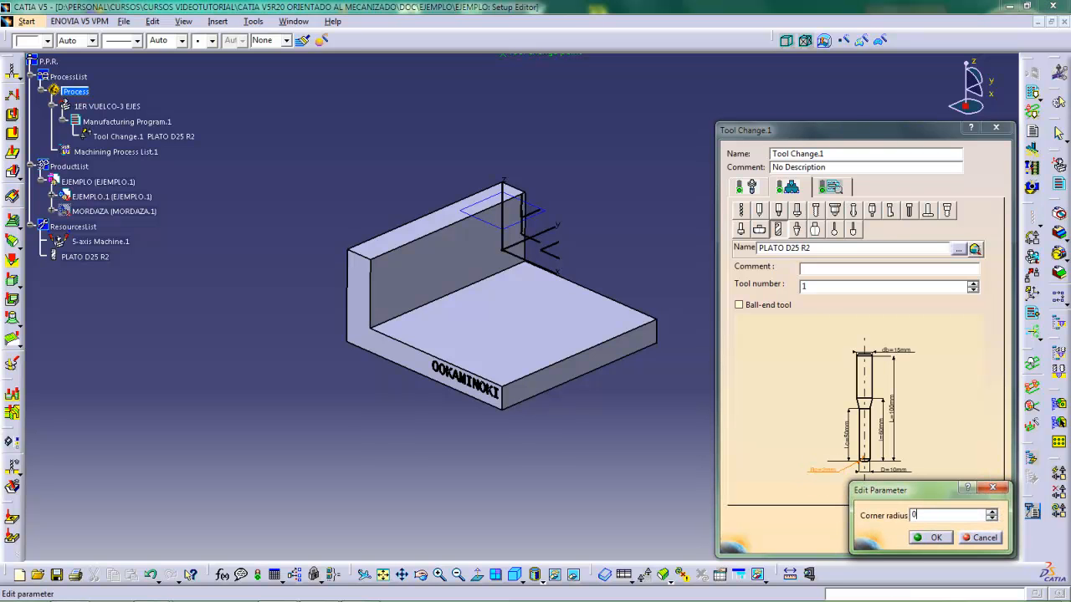
key(Return)
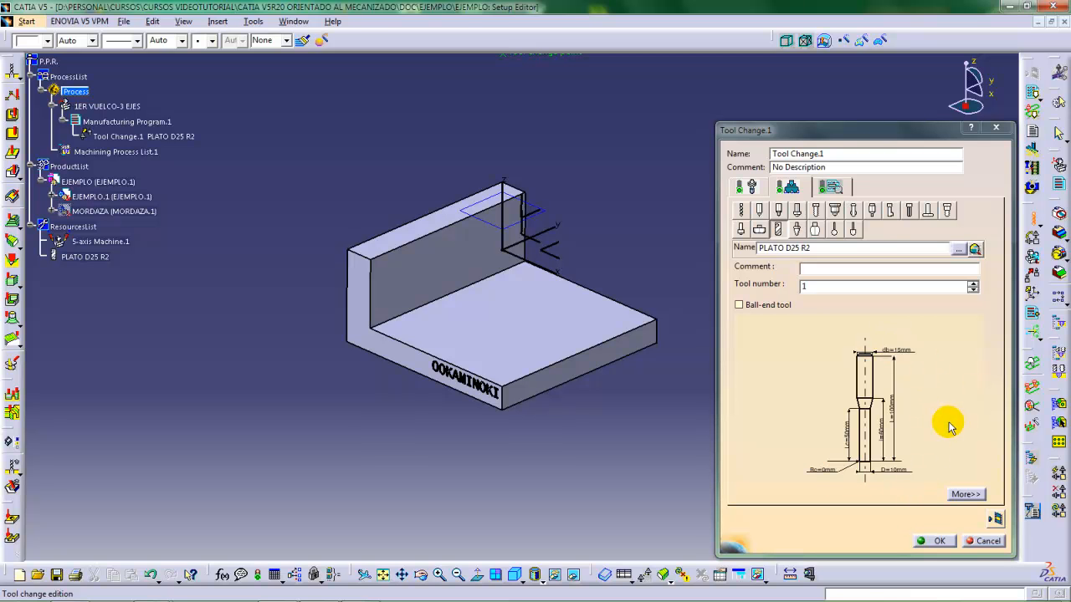
Set the end mill's nominal diameter to 25 mm and its corner radius to 2 mm
double_click(899, 477)
text(25)
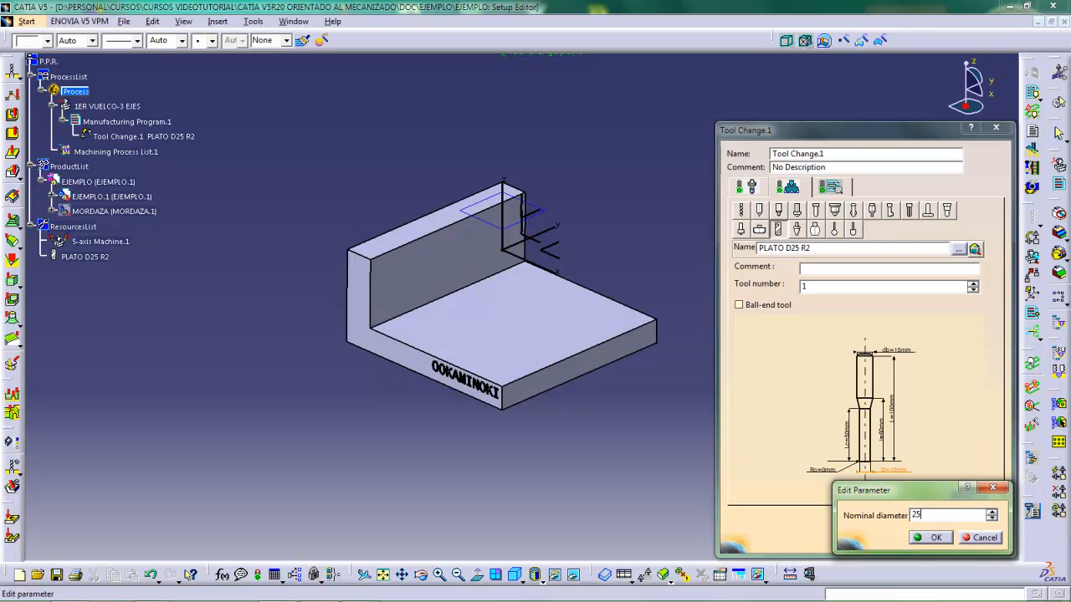
key(Return)
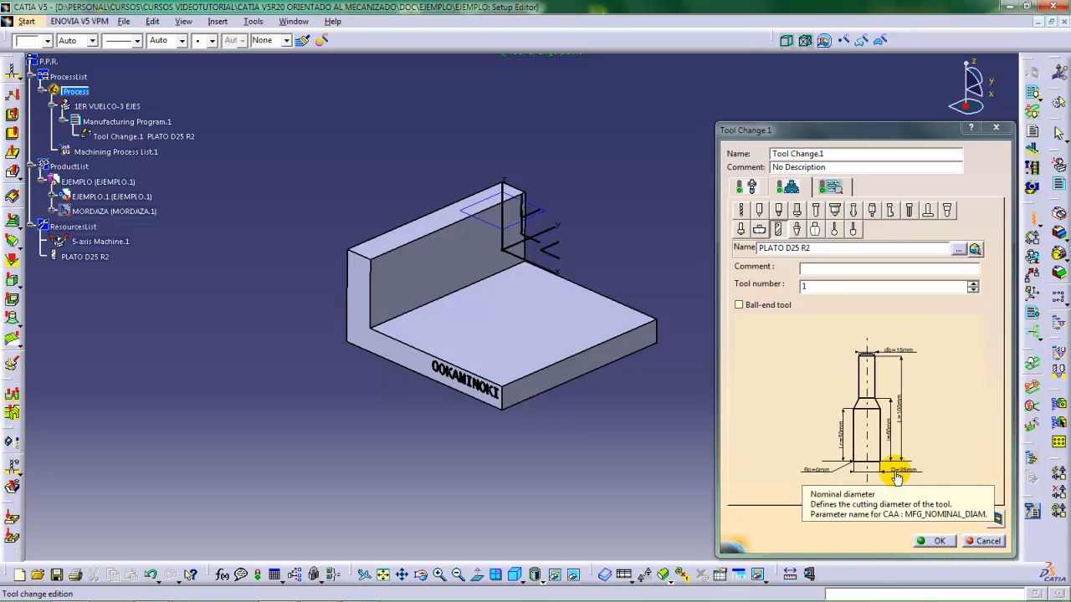
double_click(817, 470)
text(2mm)
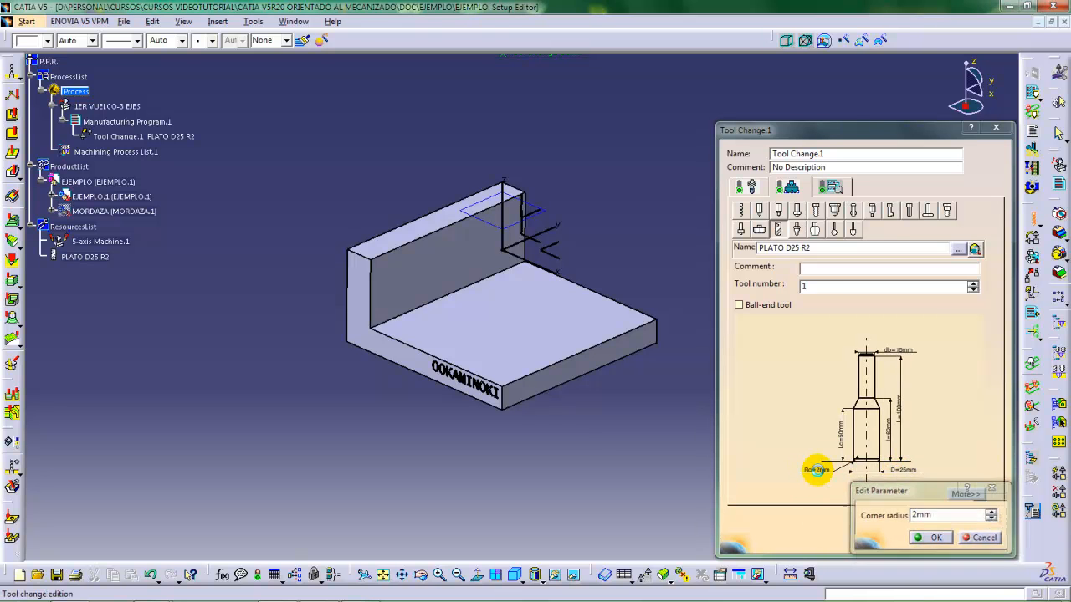
key(Return)
Set both the cutting length and the length of the end mill's active part to 15 mm
double_click(841, 433)
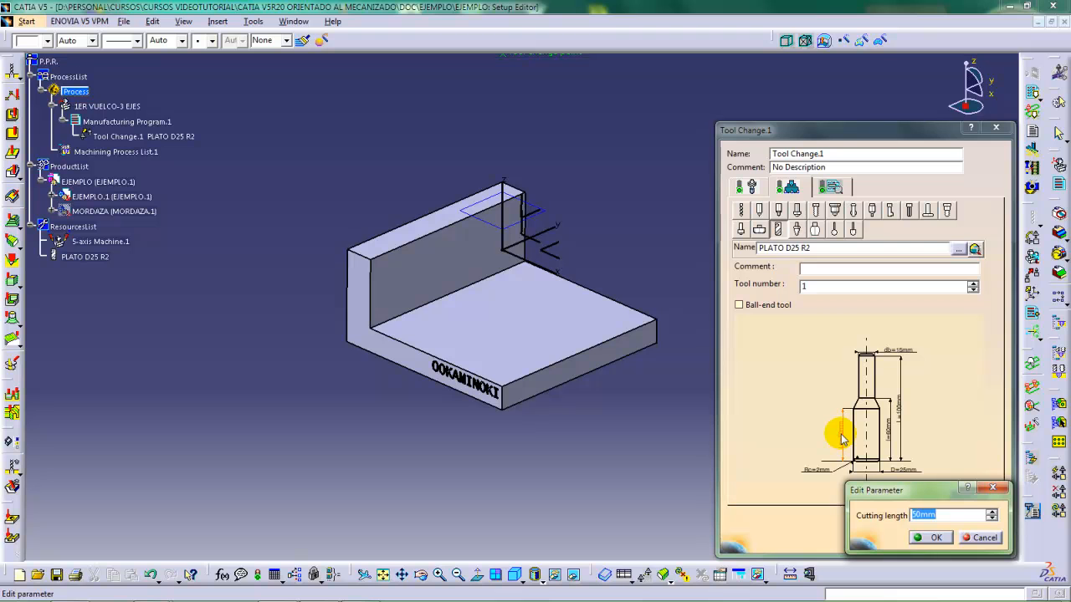
text(15)
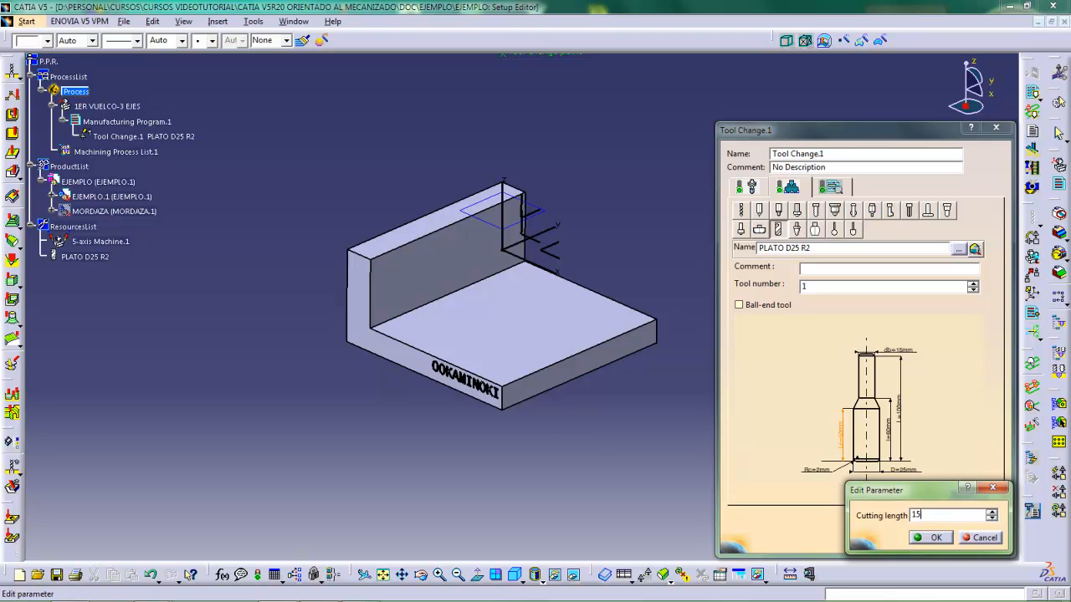
key(Return)
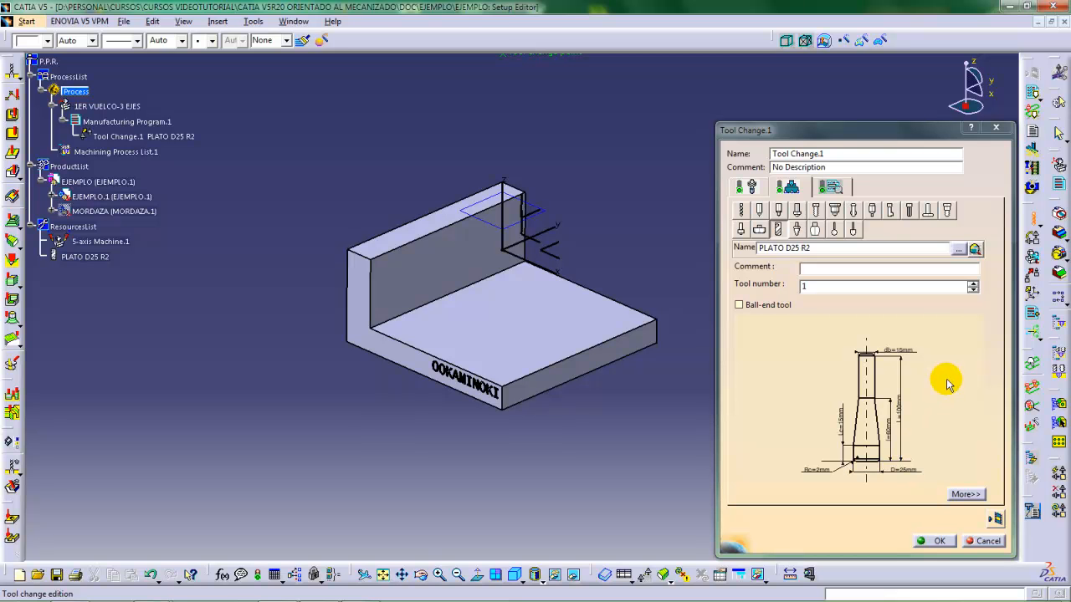
double_click(887, 426)
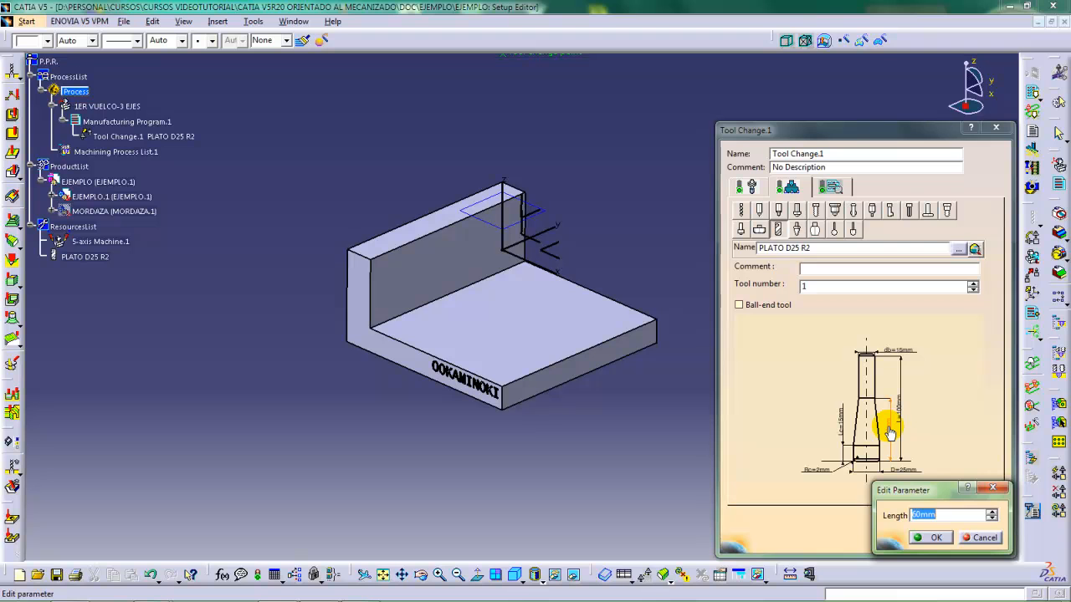
text(85)
key(Return)
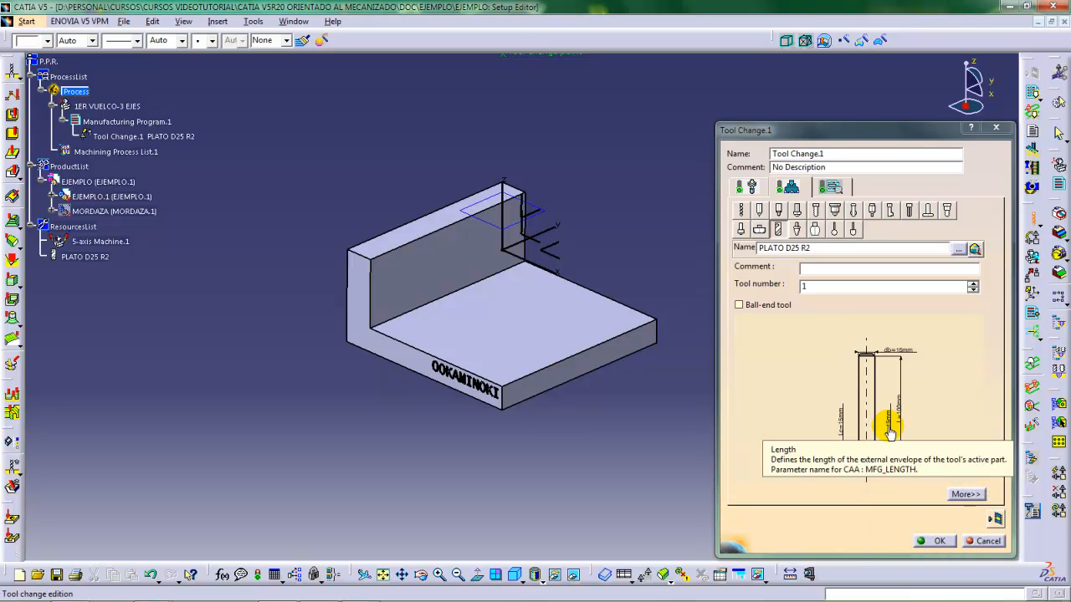
Try a body diameter of 25 mm on the end mill
double_click(908, 357)
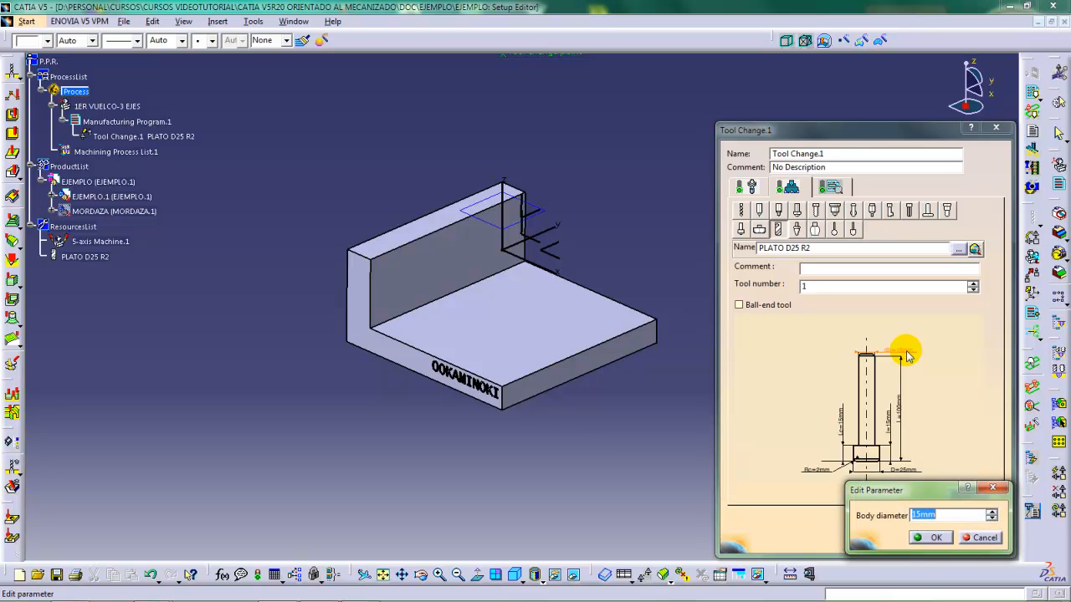
text(25)
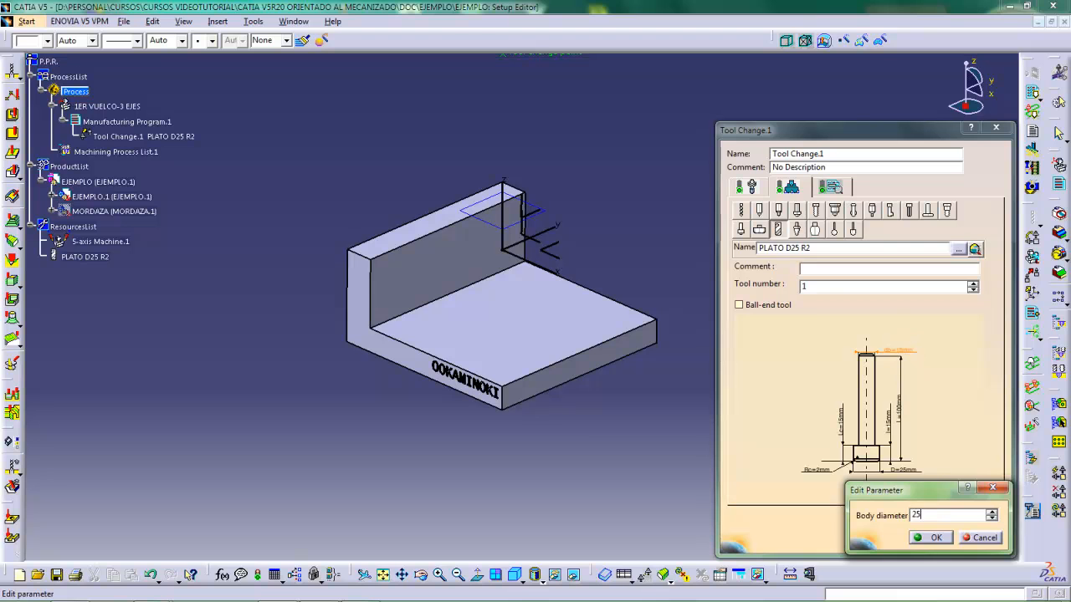
key(Return)
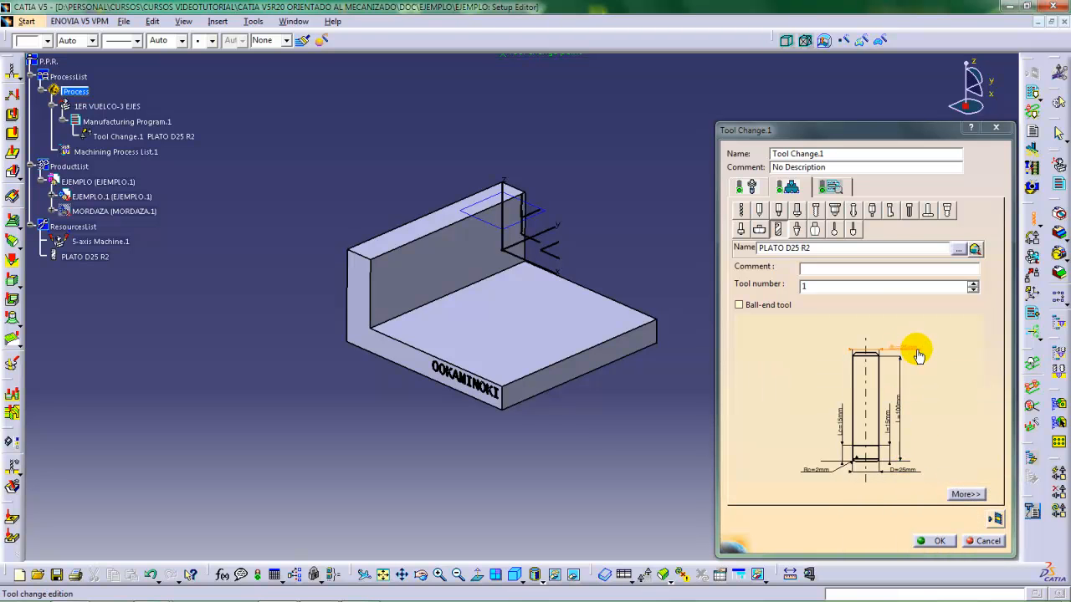
Set the end mill's body diameter to 24.99 mm, slightly below its nominal diameter
double_click(909, 356)
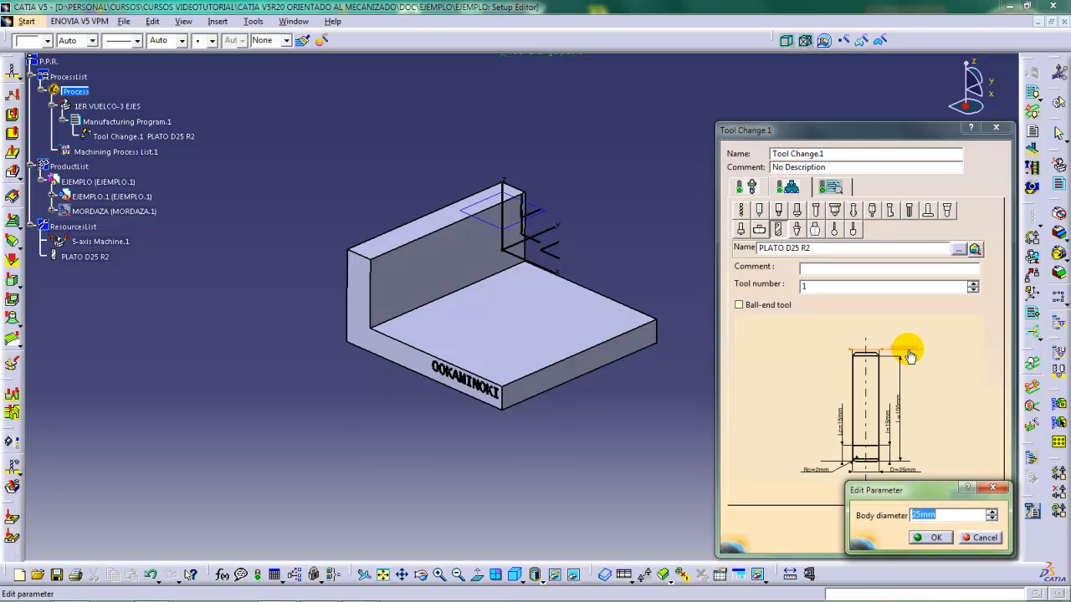
text(24)
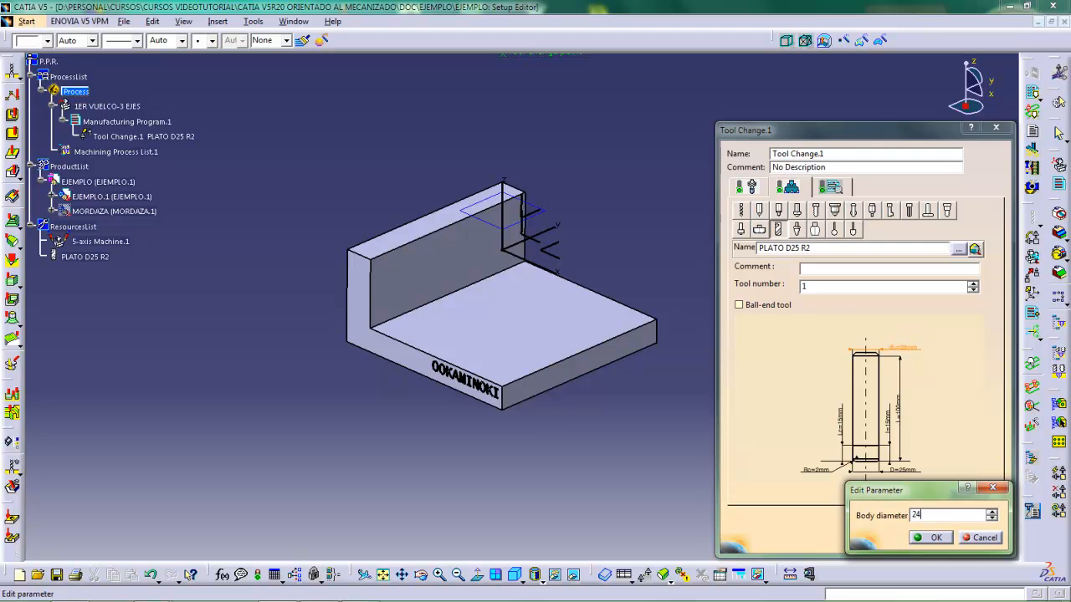
text(.99)
key(Return)
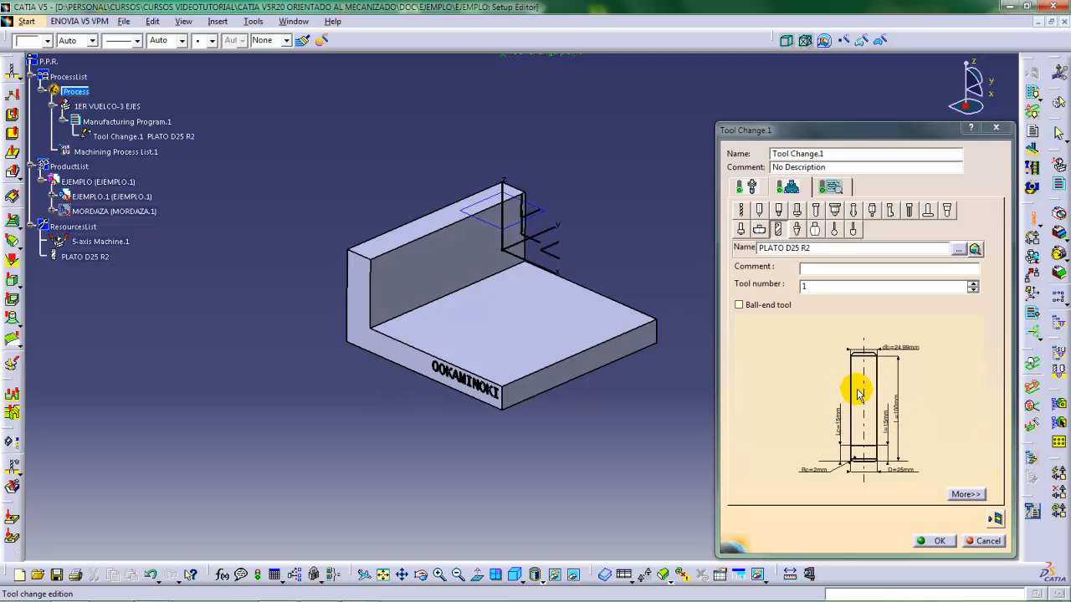
Try lengths of 40 mm and 60 mm for the end mill's active part
double_click(889, 427)
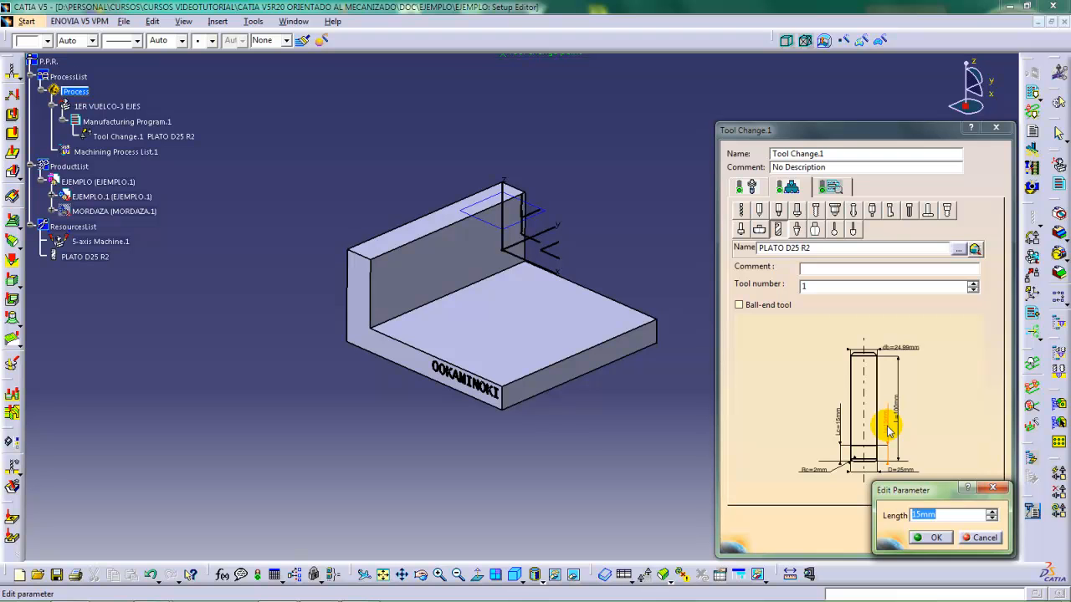
text(4)
key(Return)
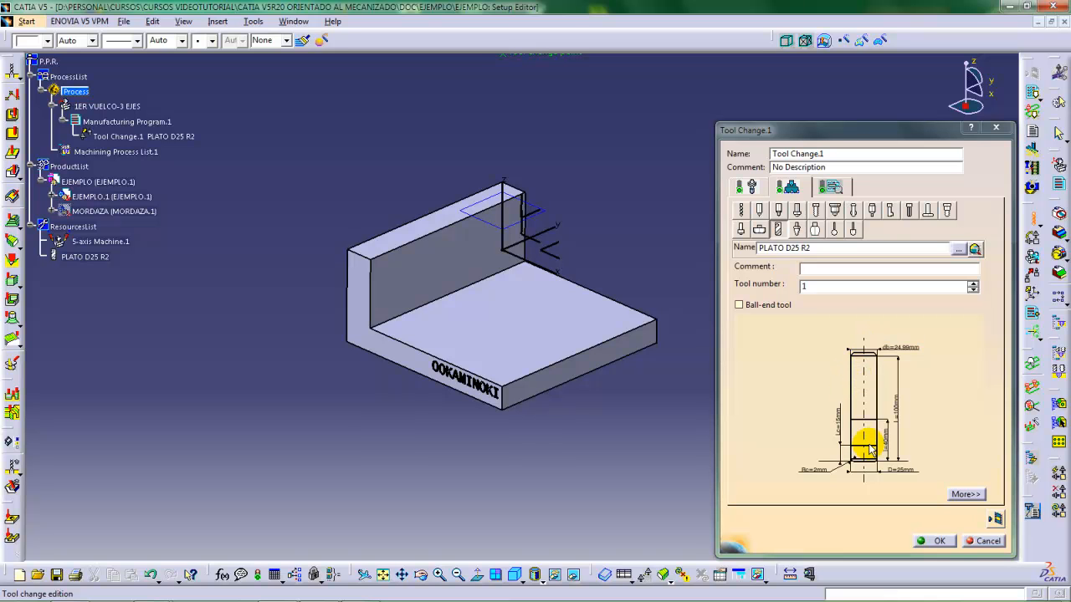
double_click(908, 352)
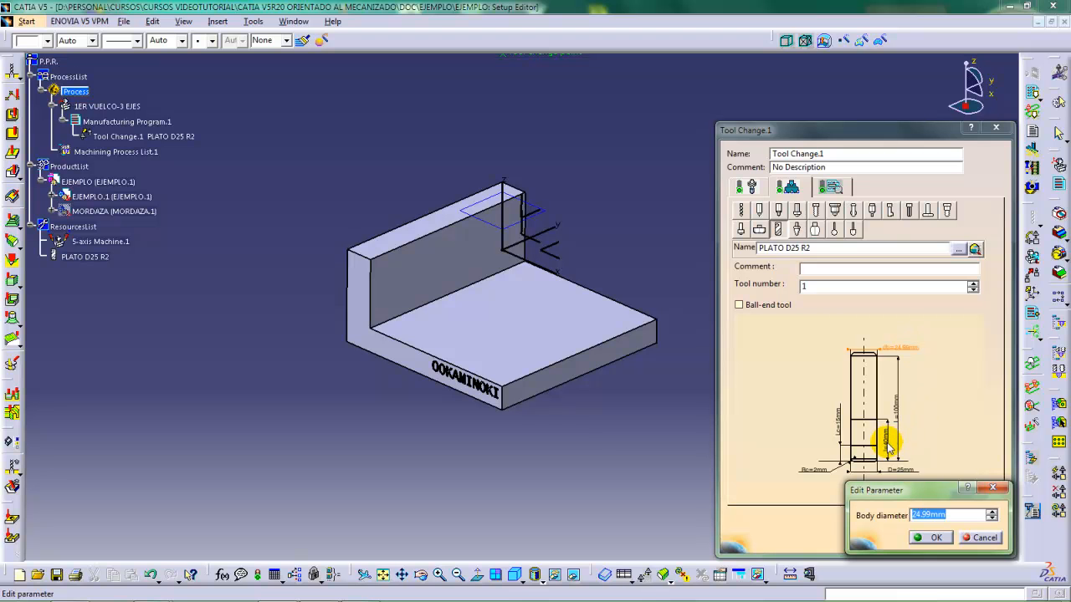
click(917, 537)
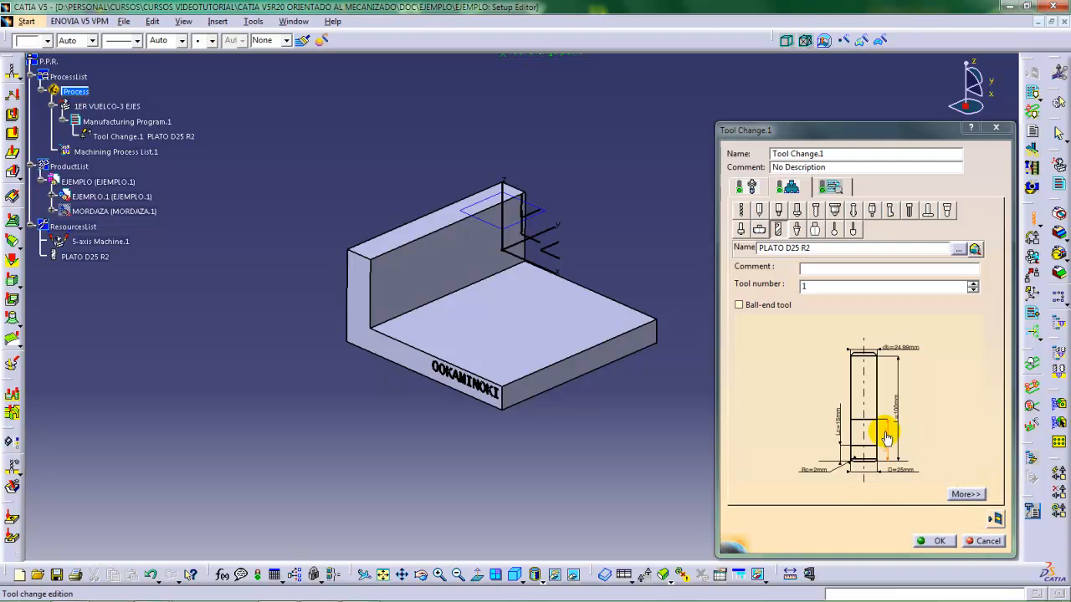
double_click(885, 437)
text(80)
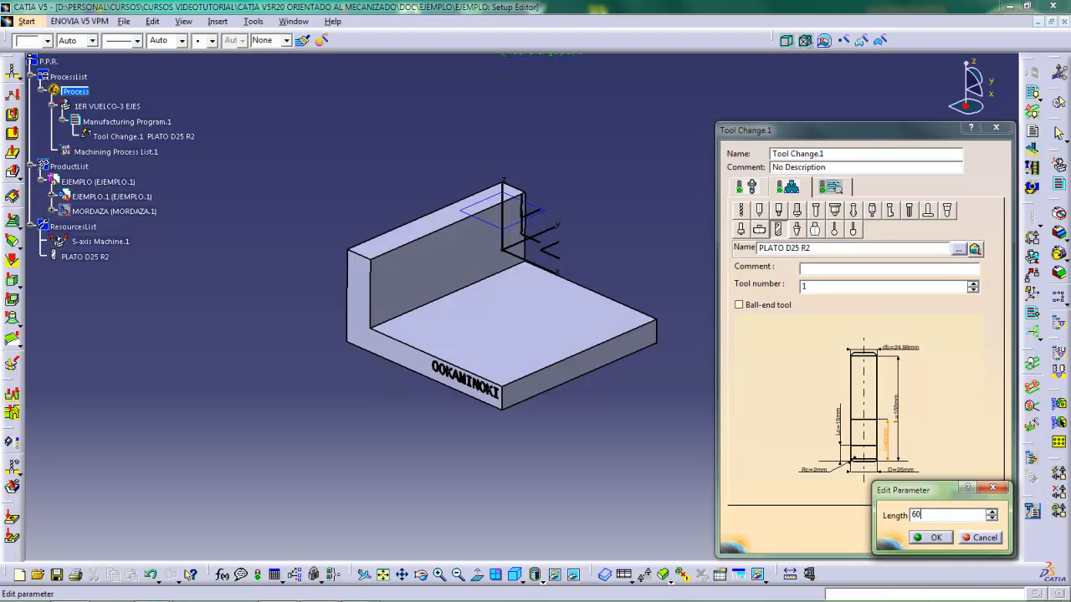
key(Return)
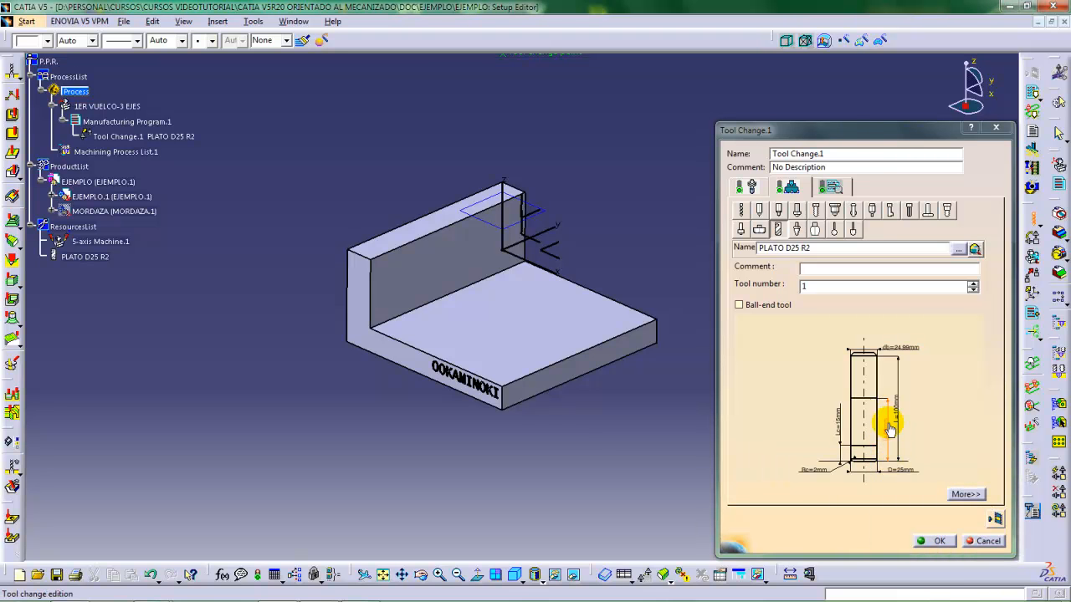
Try a body diameter of 30 mm on the end mill
double_click(906, 348)
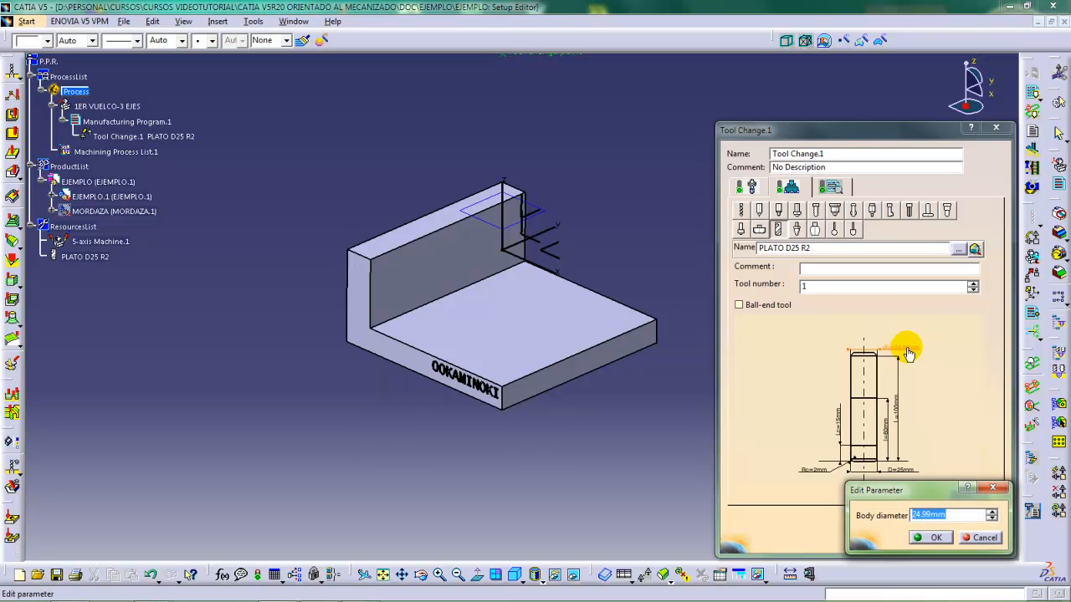
text(30)
key(Return)
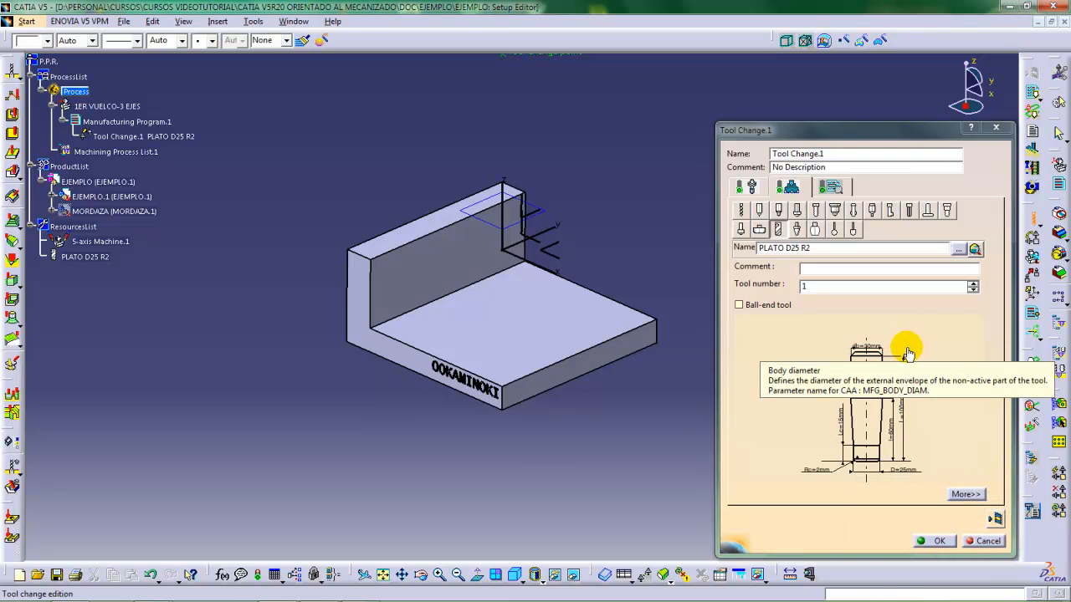
Try a cutting length of 40 mm on the end mill and return it to 15 mm
double_click(843, 424)
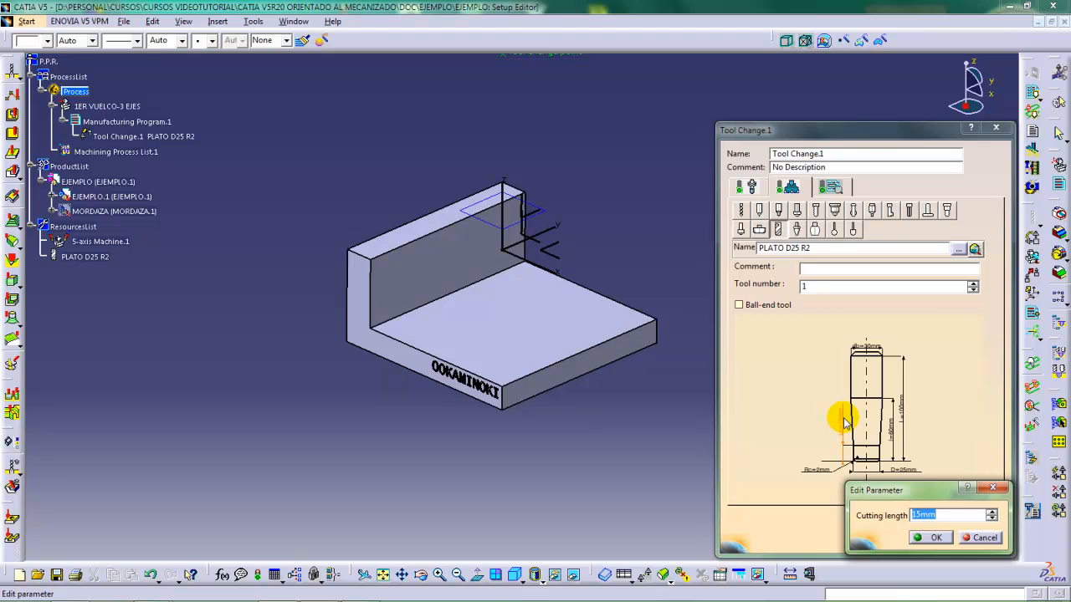
text(40)
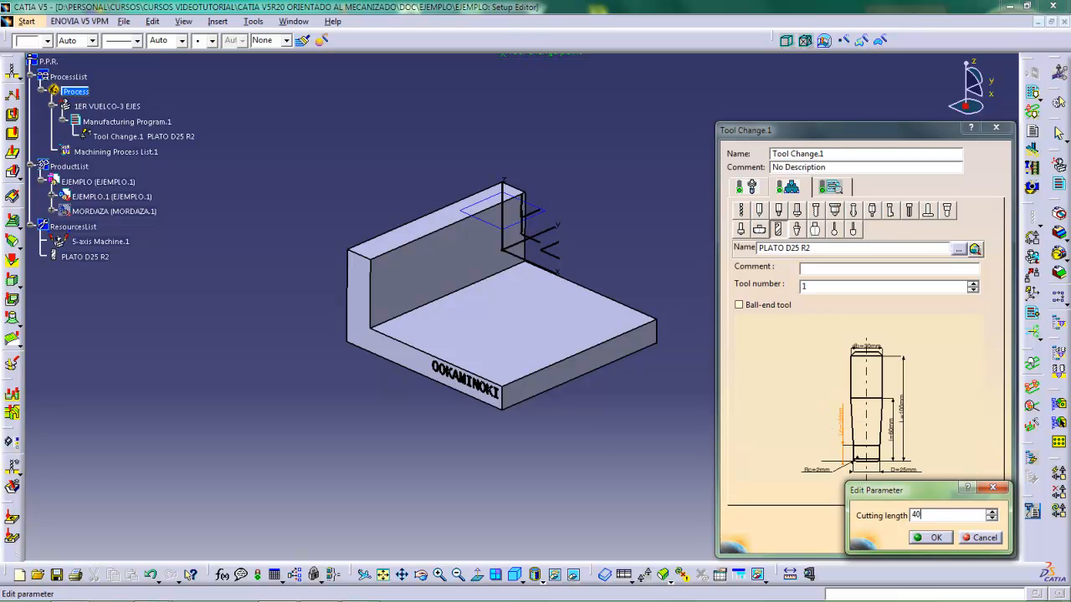
key(Return)
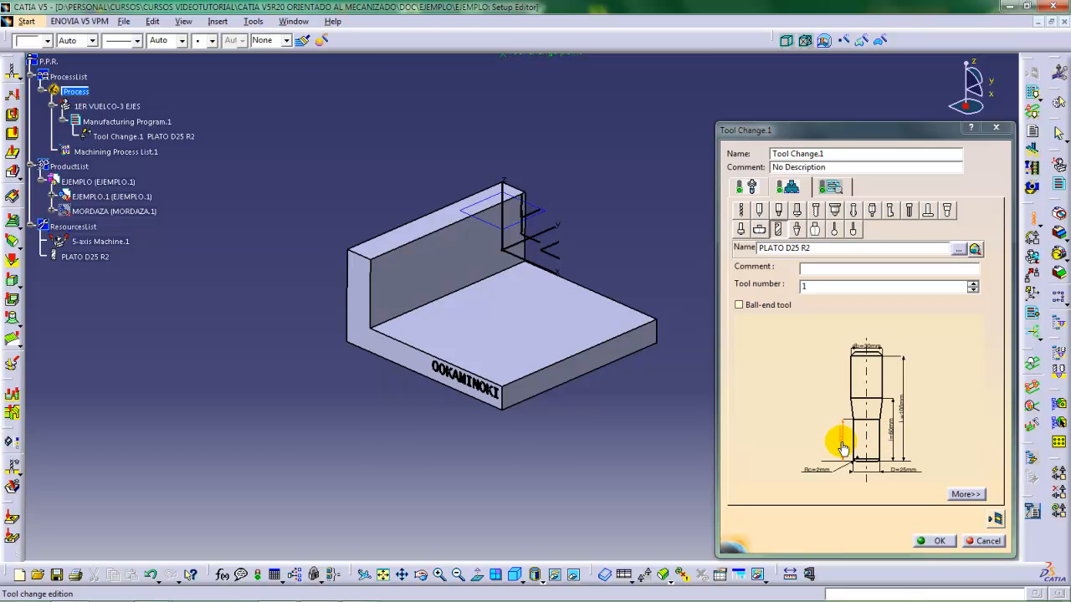
double_click(843, 450)
text(15)
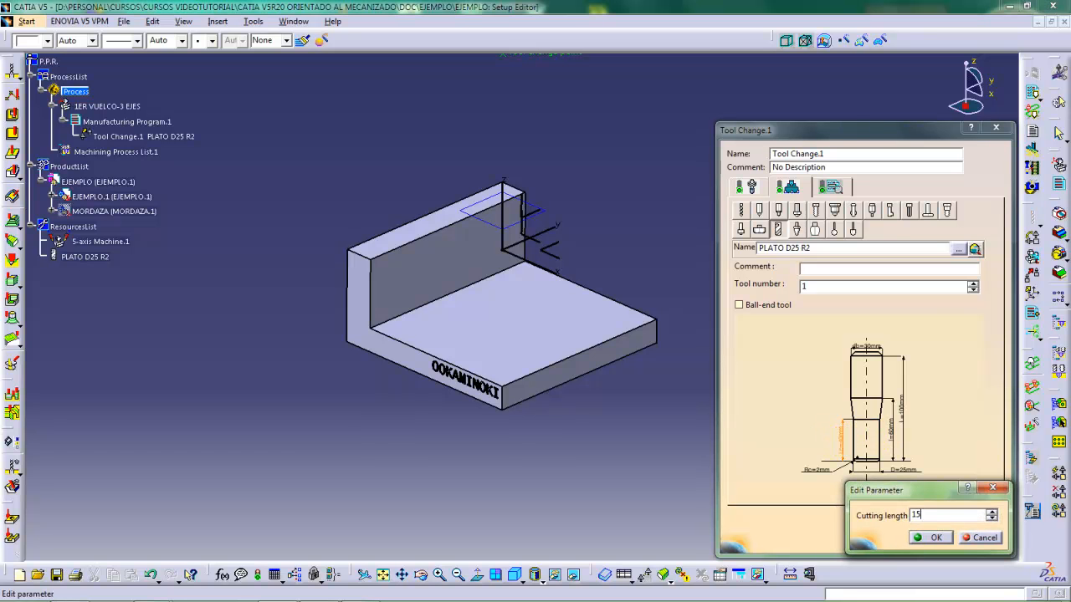
key(Return)
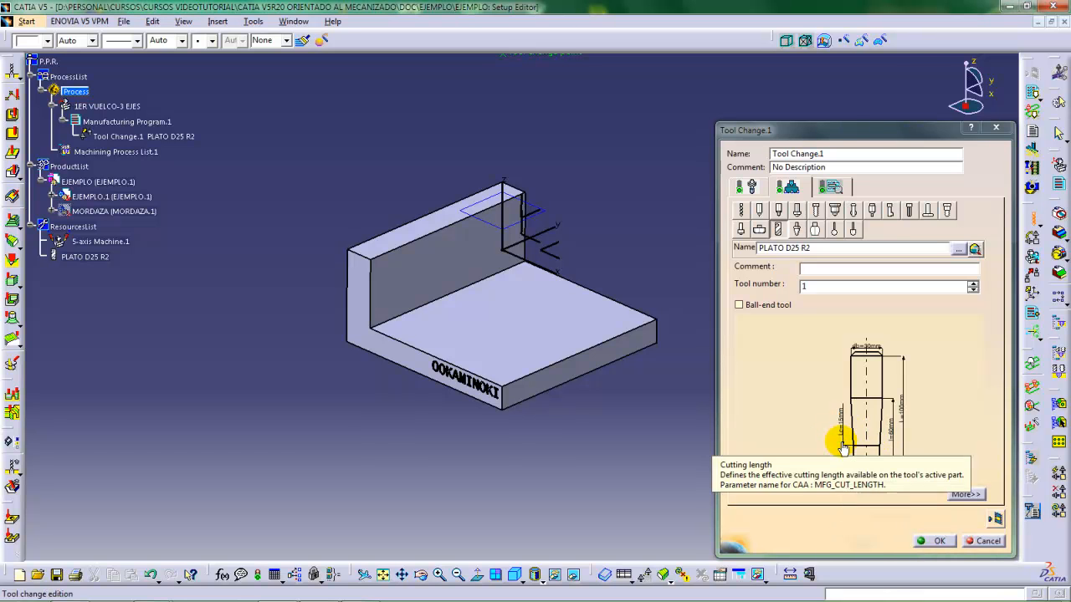
Set the length of the end mill's active part to 15 mm
double_click(893, 436)
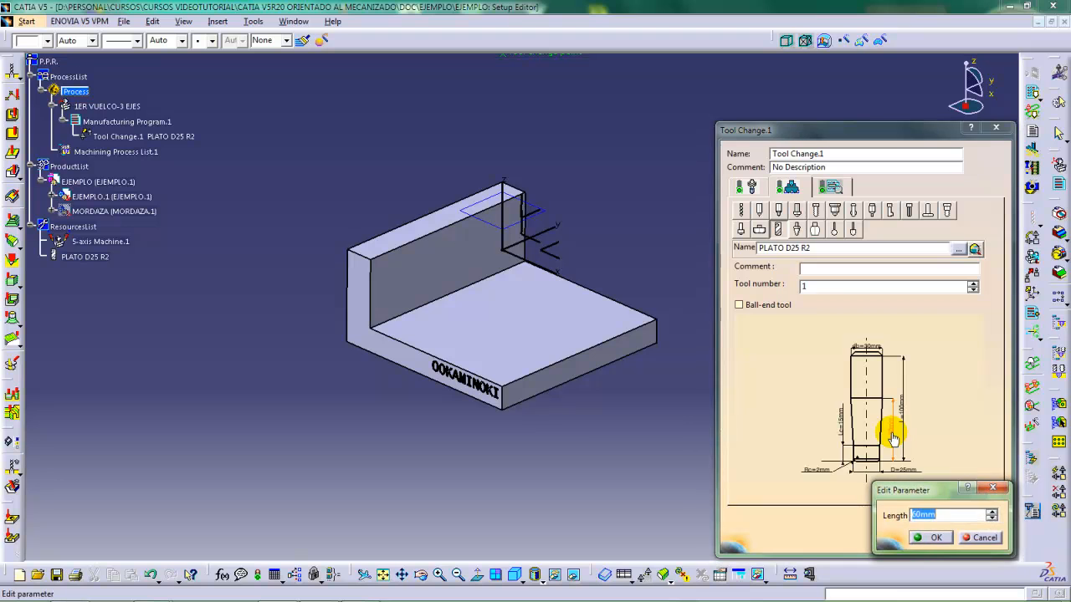
text(15)
key(Return)
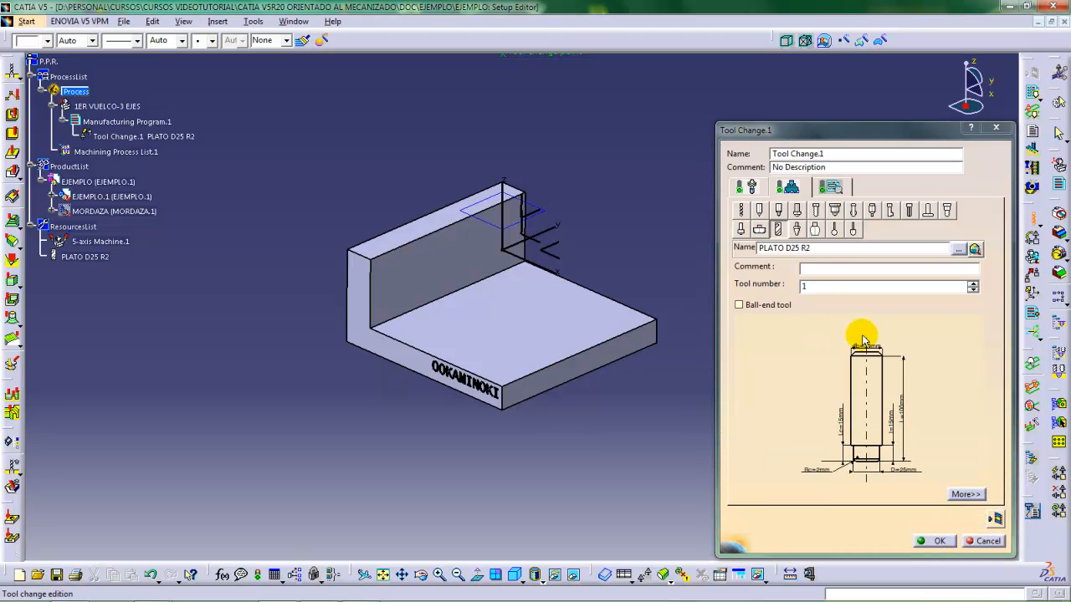
Set the diameter of the end mill's non-active body to 24.99 mm
double_click(874, 350)
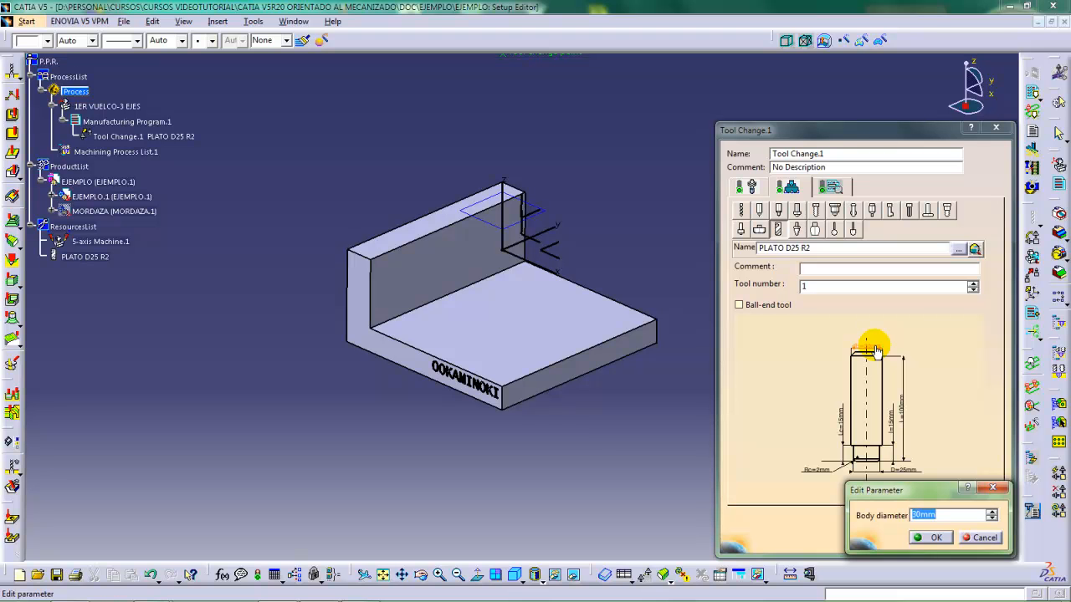
text(14)
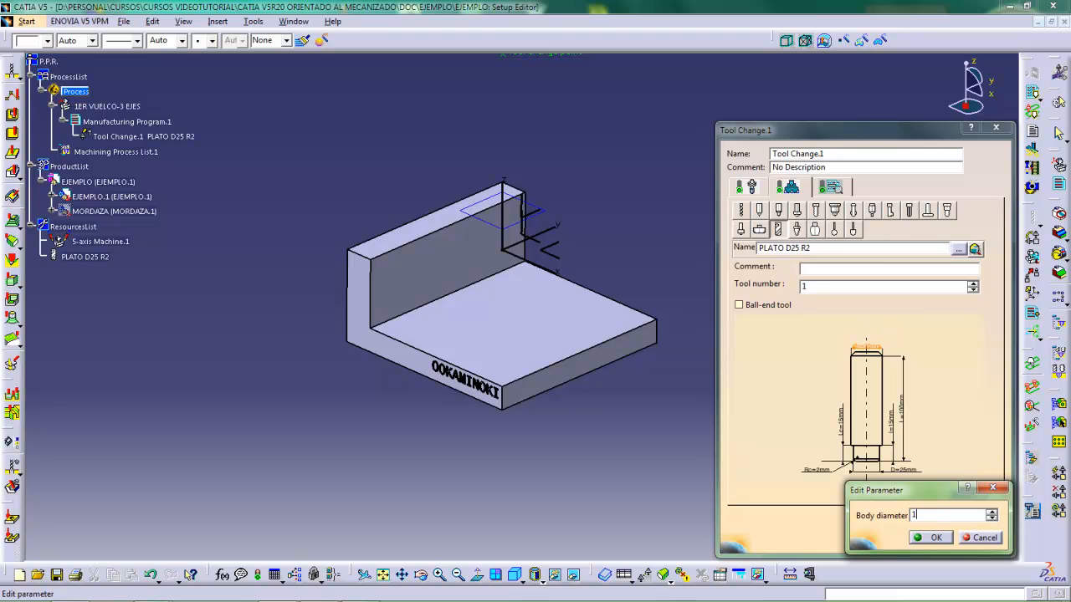
key(BackSpace)
text(24.99)
key(BackSpace)
key(BackSpace)
key(BackSpace)
key(BackSpace)
key(BackSpace)
key(BackSpace)
text(24.99)
key(Return)
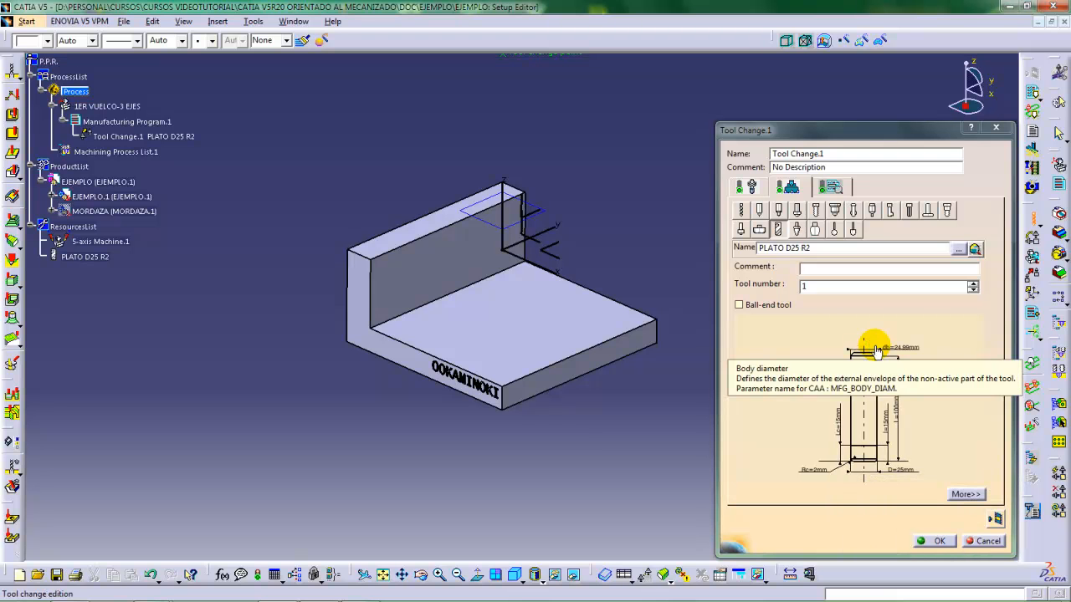
Set the end mill's overall length to 120 mm and its non-cutting diameter to 20 mm
double_click(898, 412)
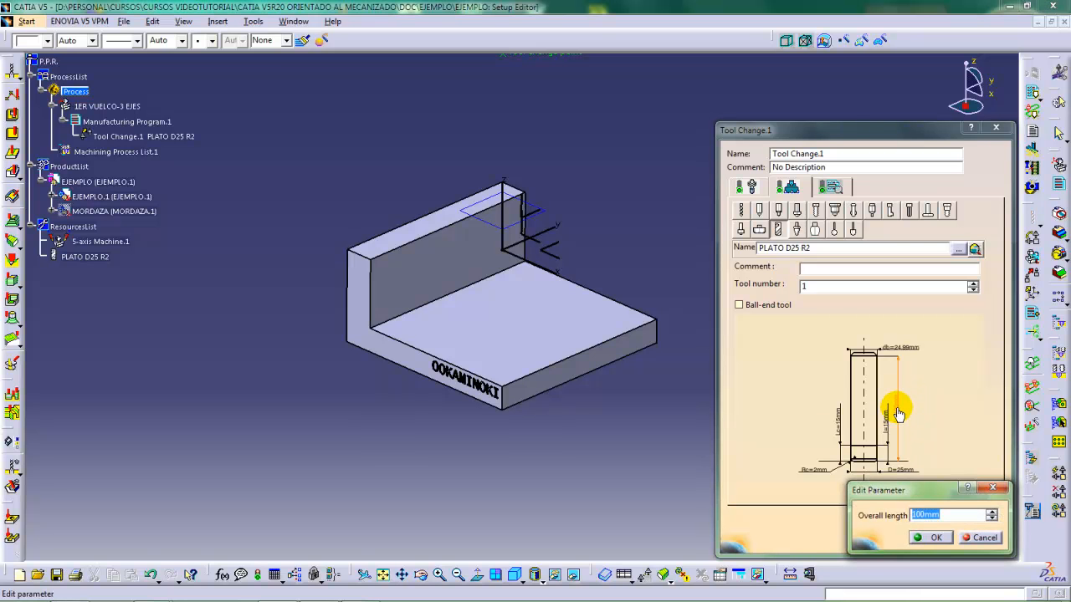
text(120)
key(Return)
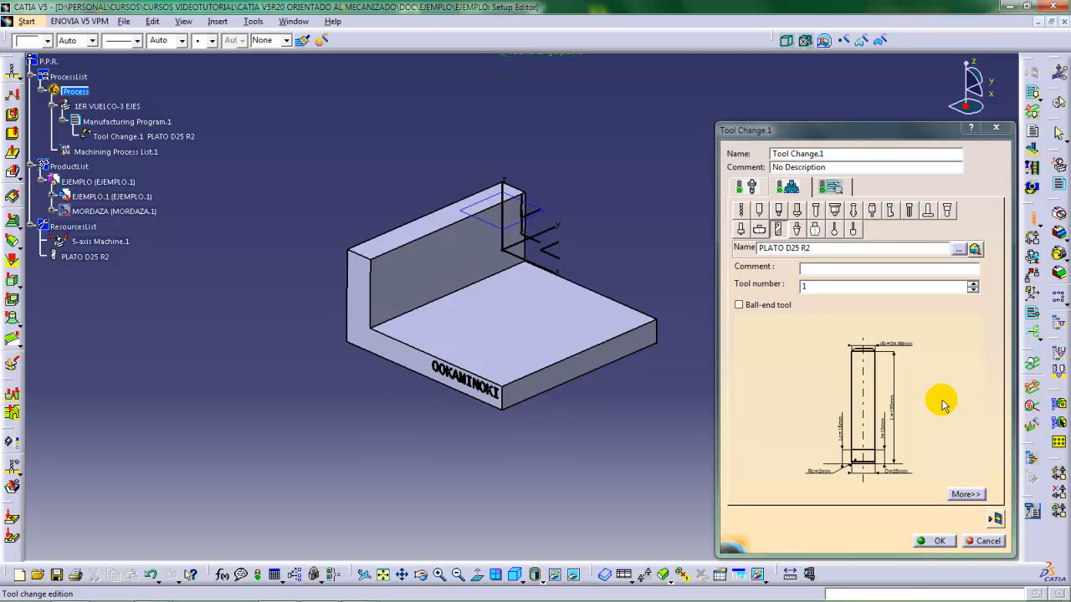
click(965, 494)
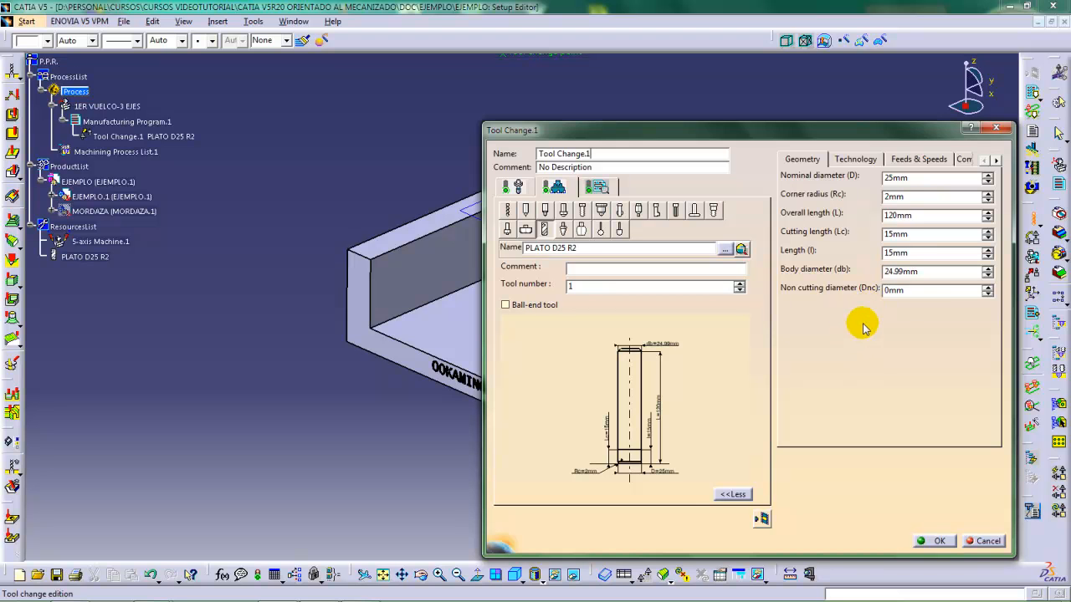
drag(912, 293, 876, 295)
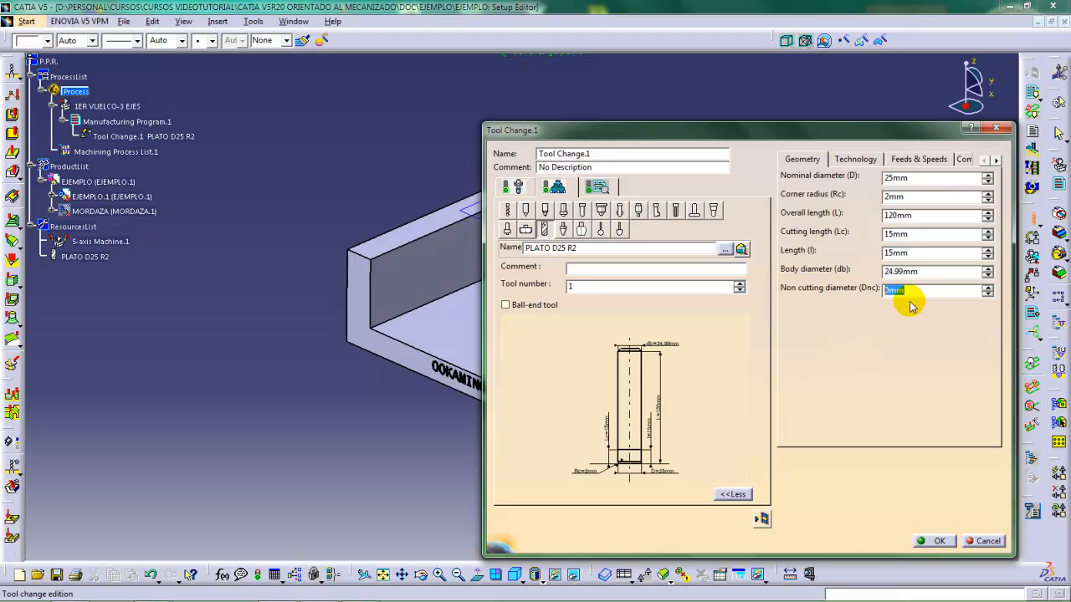
text(20)
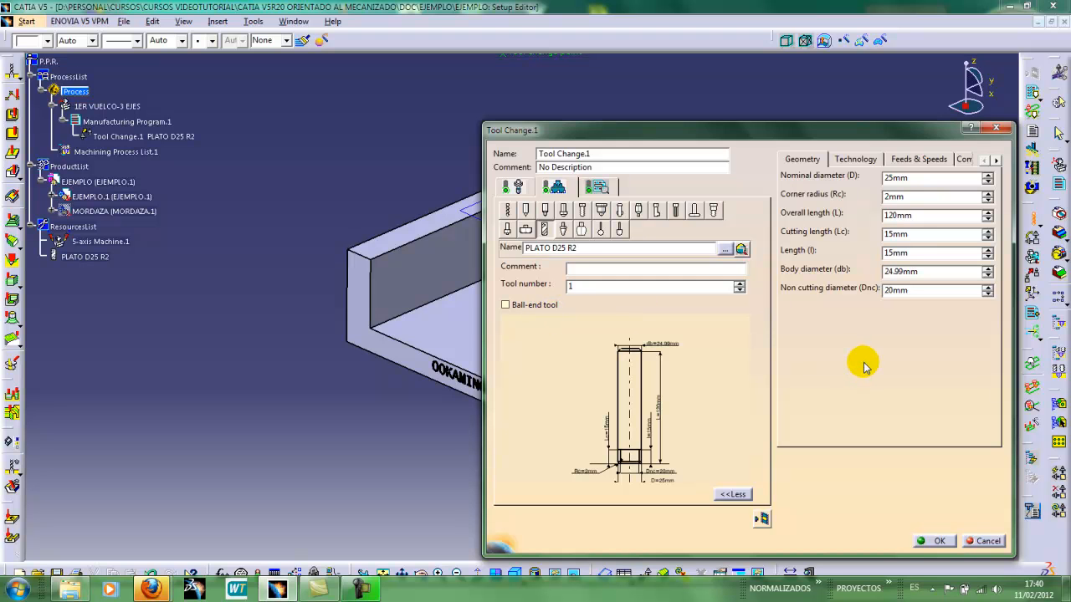
Set the end mill's number of flutes to 2 and check the composition options, keeping One piece
click(853, 160)
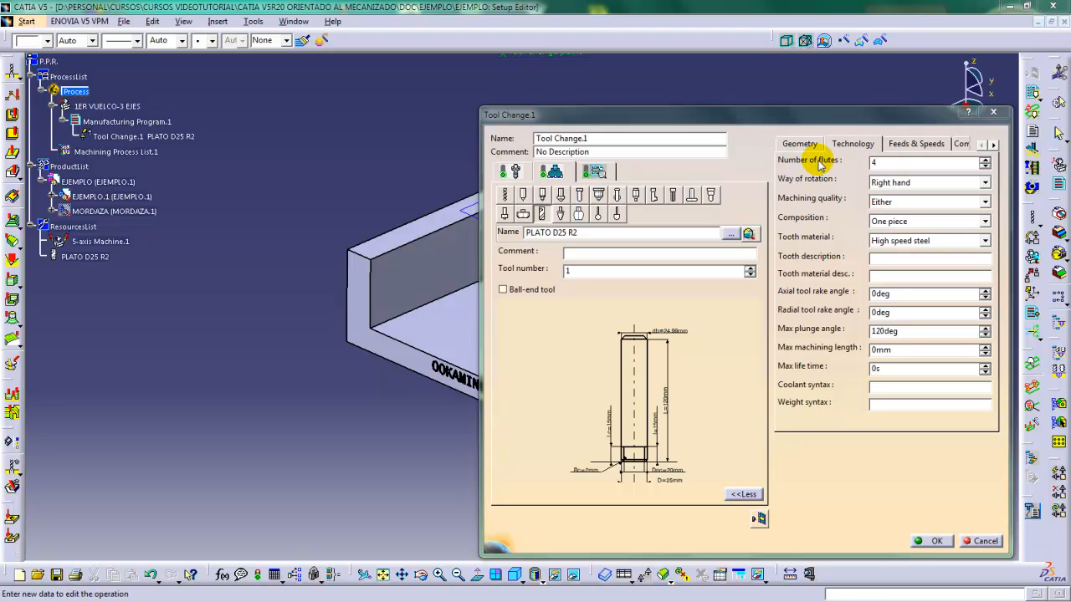
click(876, 162)
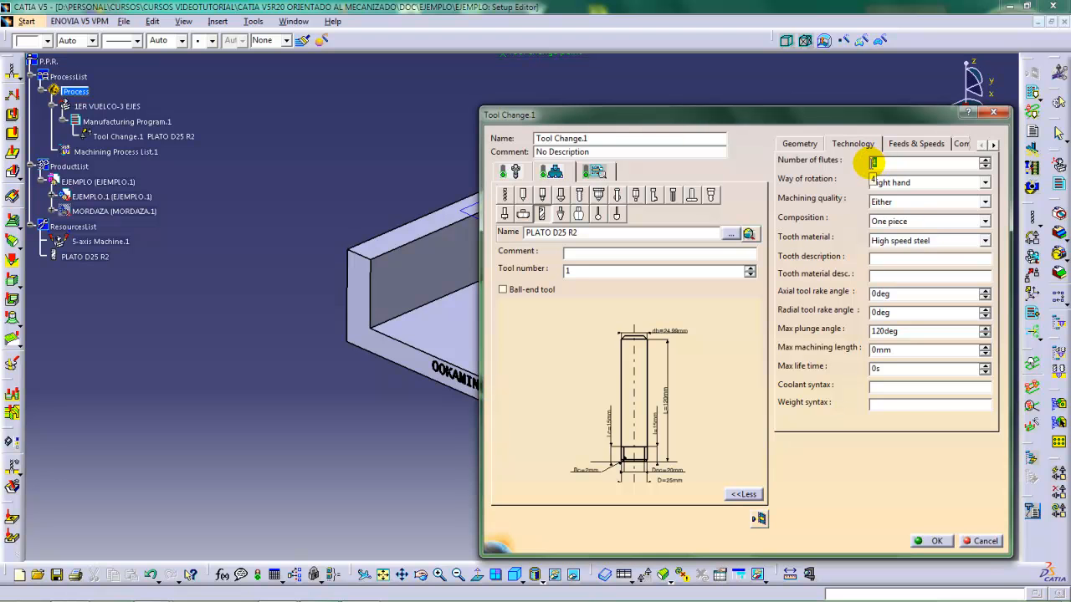
double_click(872, 163)
text(2)
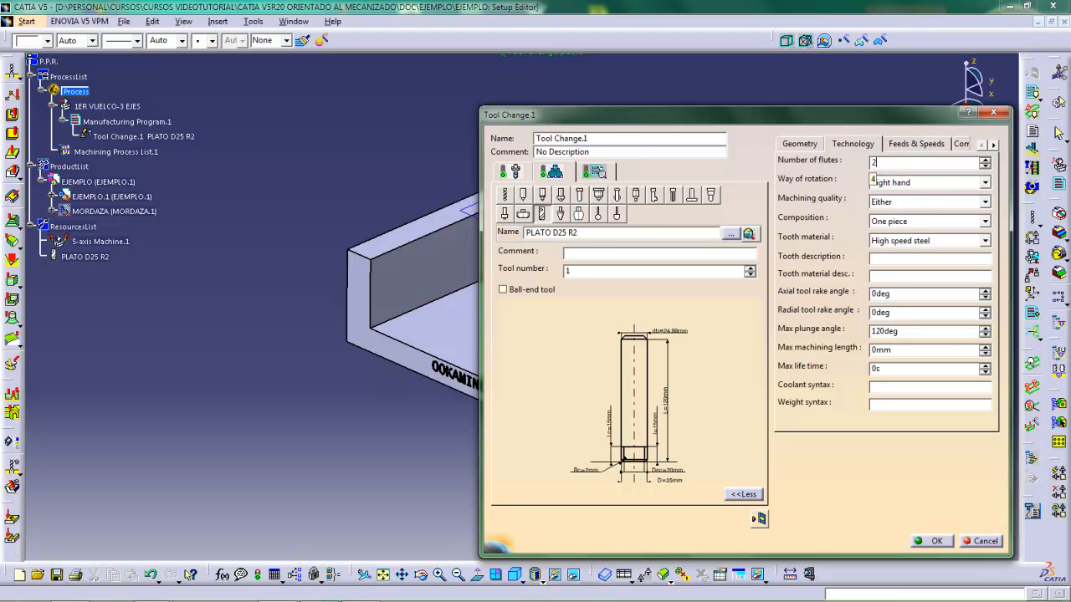
click(872, 164)
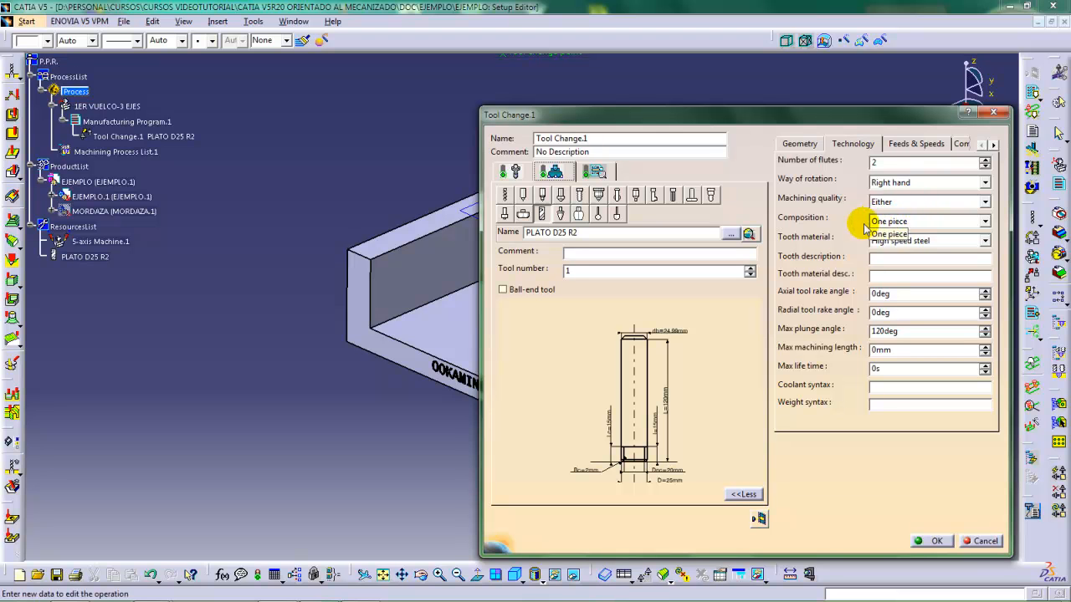
click(910, 223)
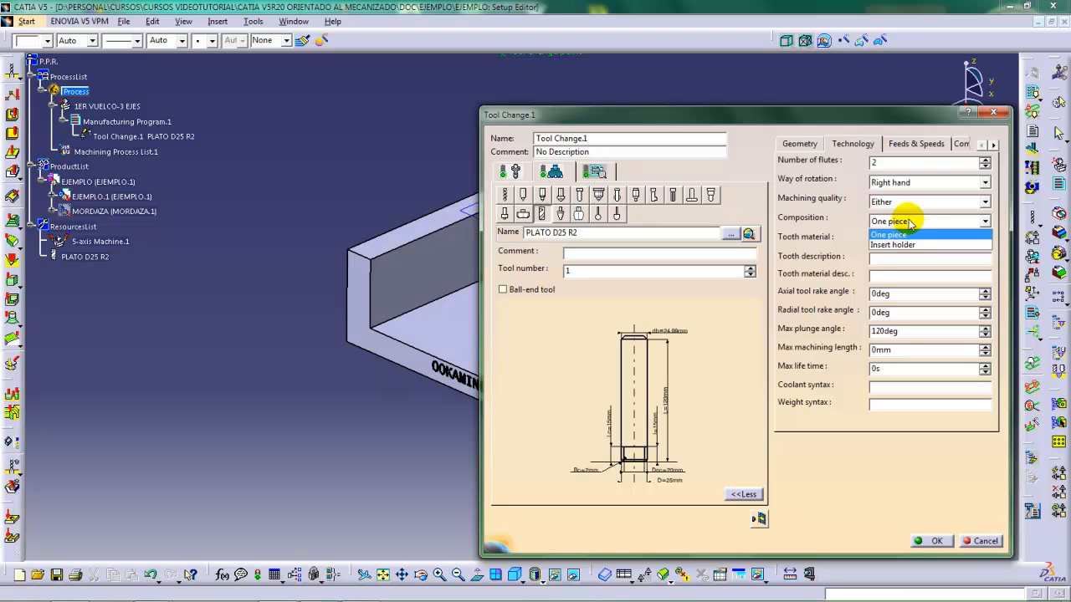
click(908, 223)
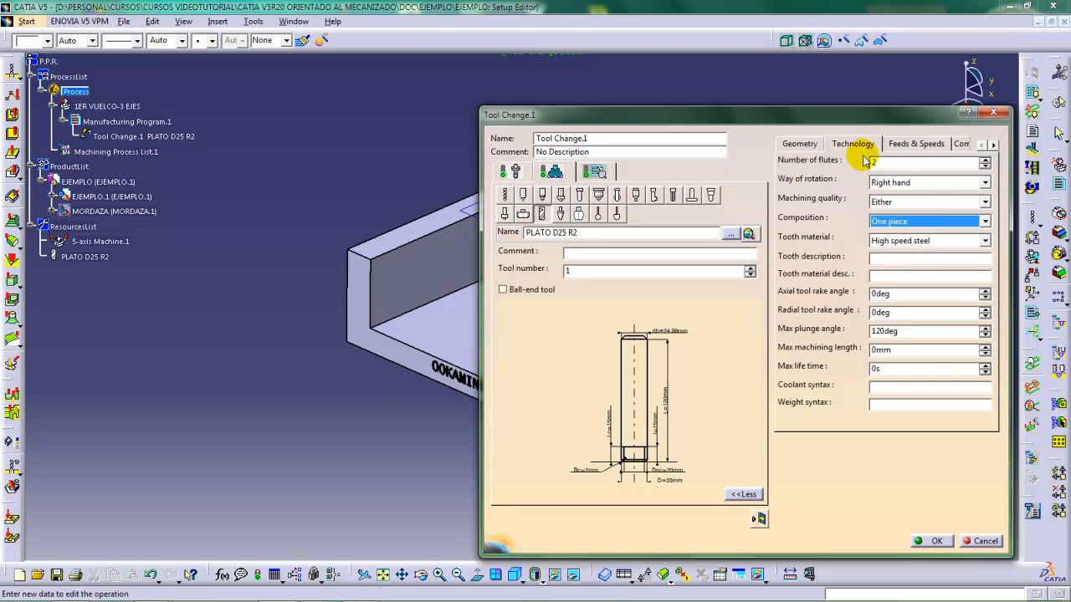
Set the end mill's roughing cutting speed to 800 m_mn in its feeds and speeds data
click(905, 146)
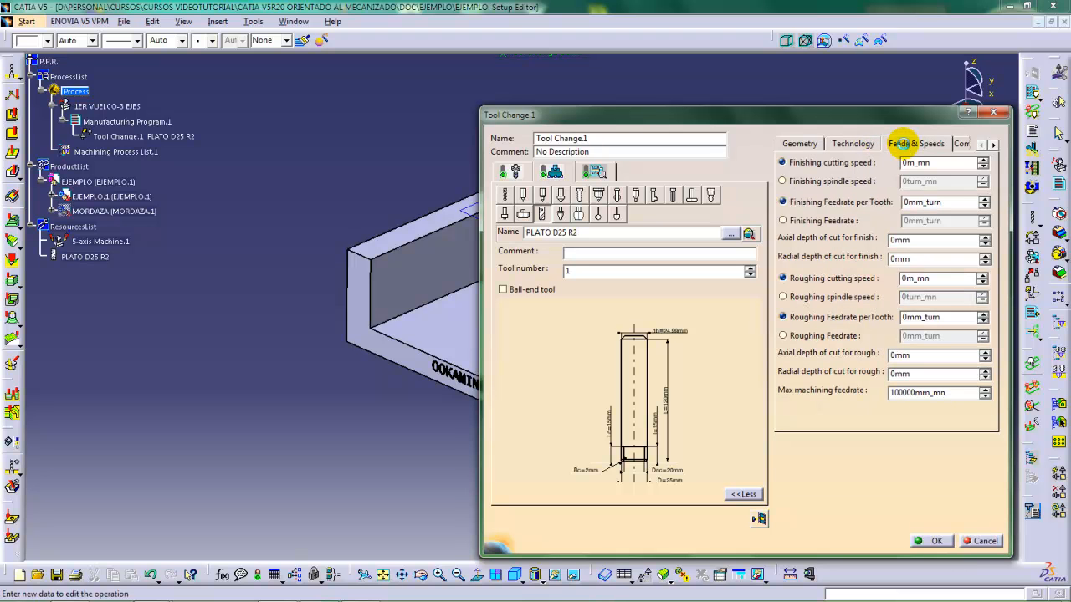
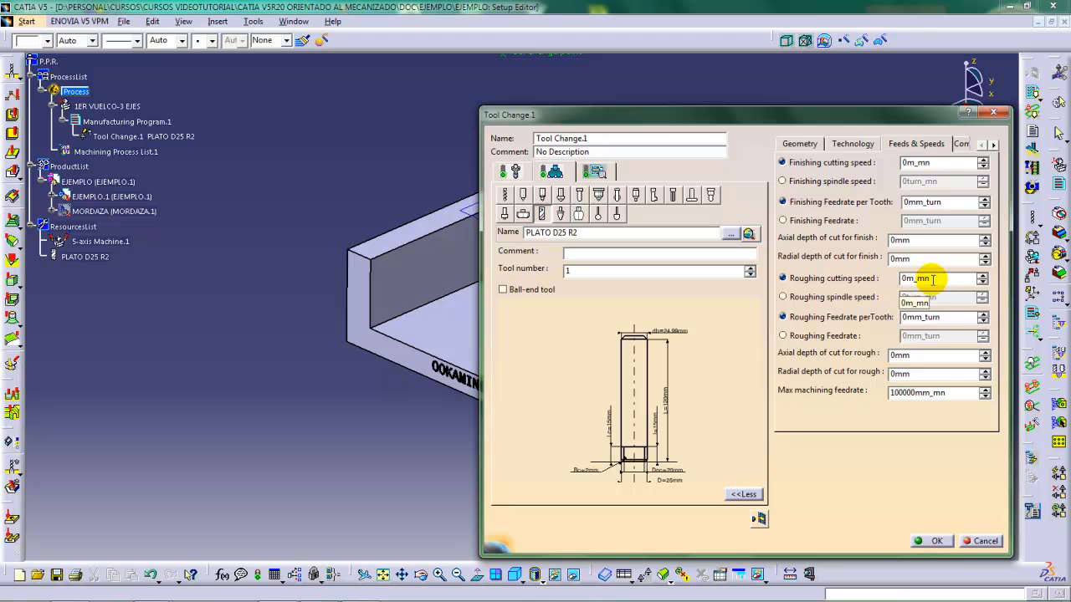
double_click(932, 280)
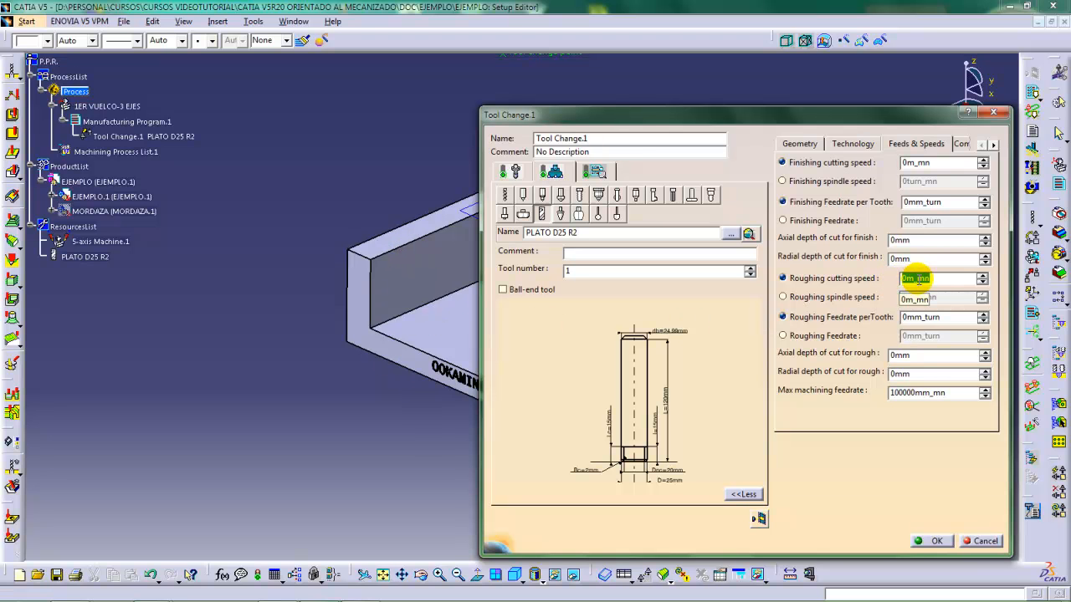
text(800)
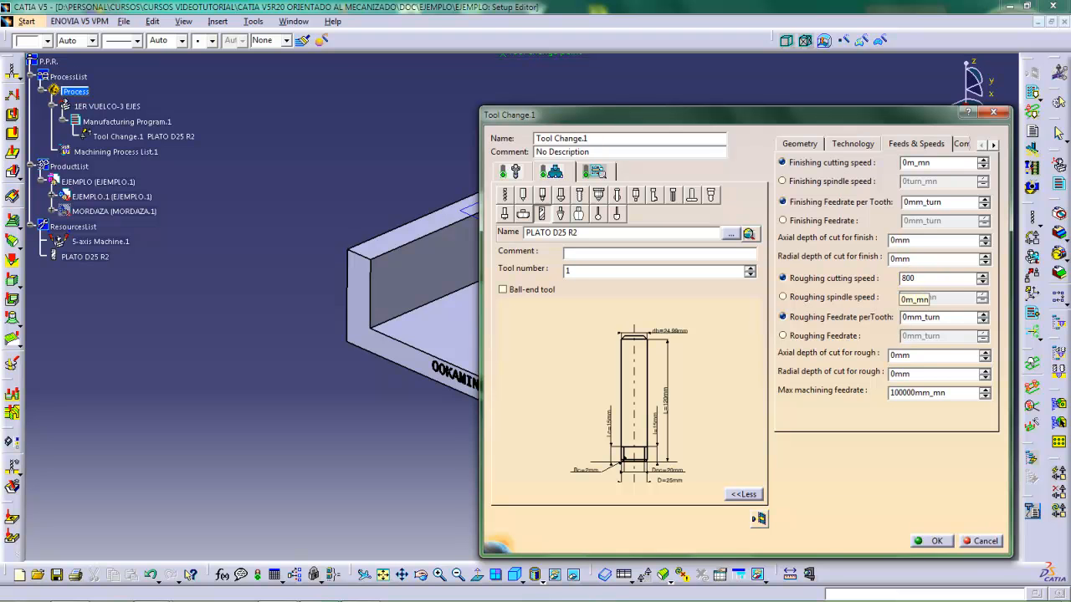
click(918, 279)
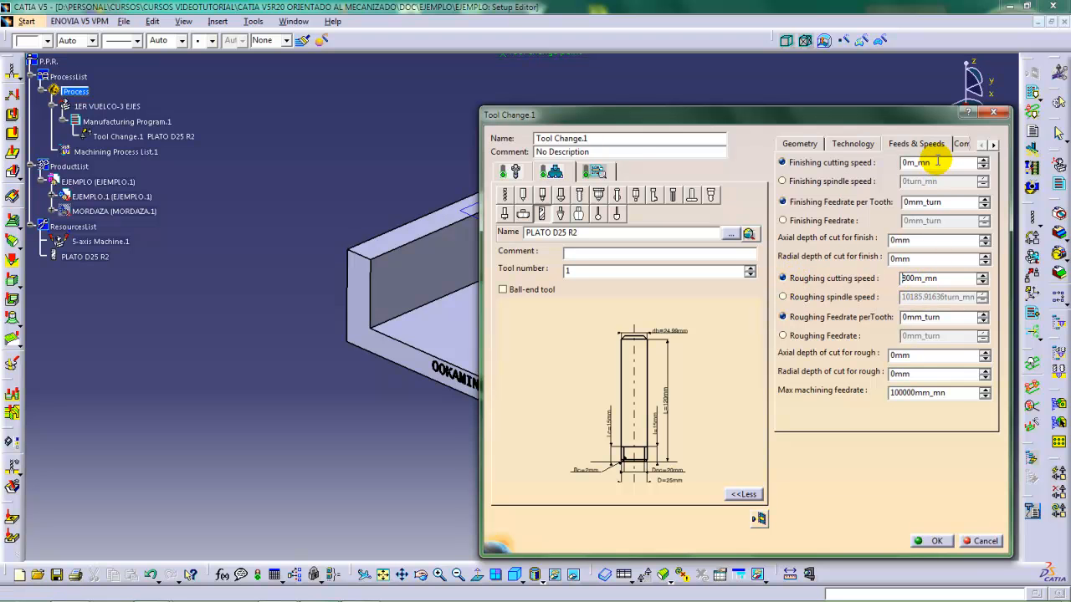
Set the end mill's finishing cutting speed to 800 m_mn
drag(930, 162, 893, 161)
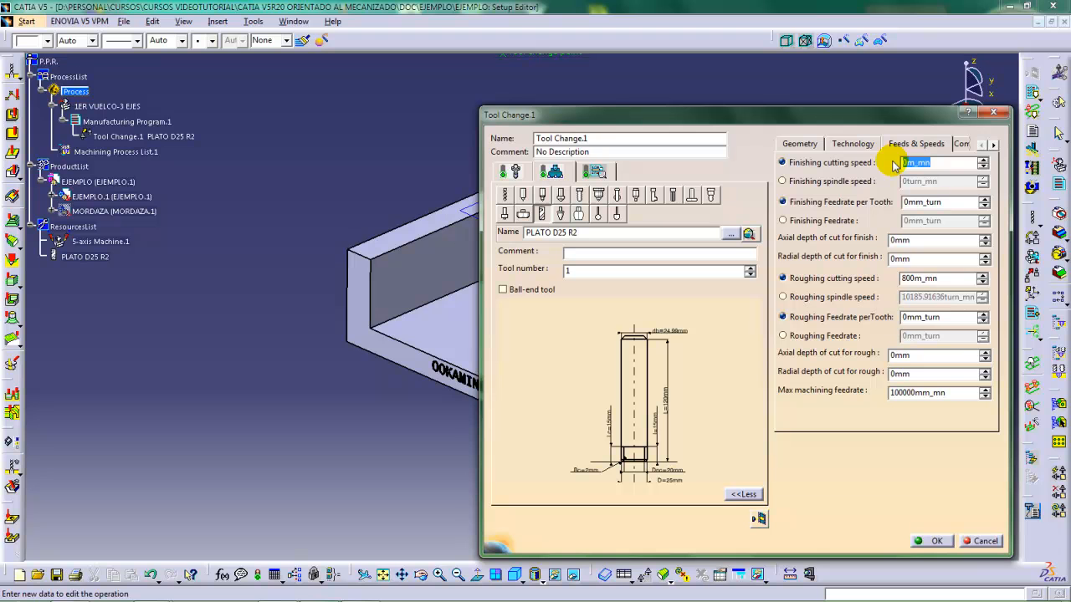
text(800)
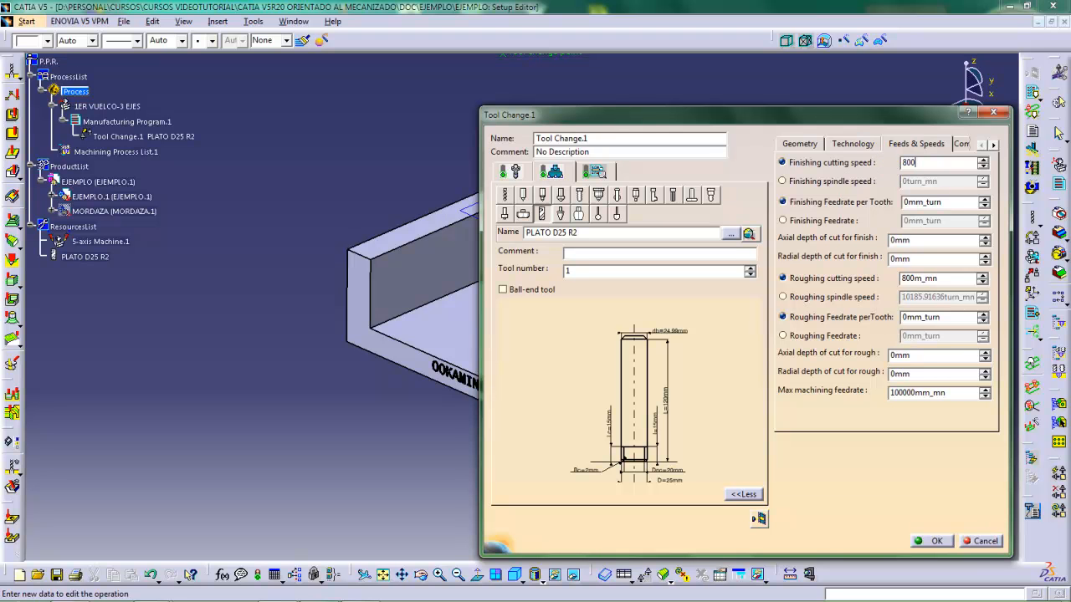
click(895, 165)
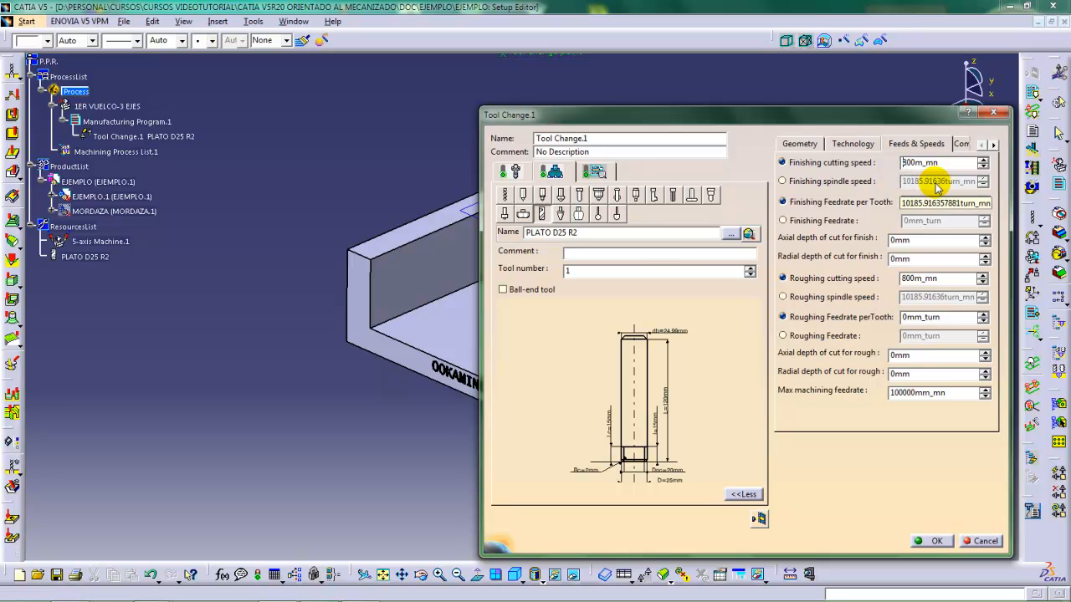
Define the end mill's speeds by spindle speed instead of cutting speed and set the finishing spindle speed to 7000 turn_mn
click(849, 183)
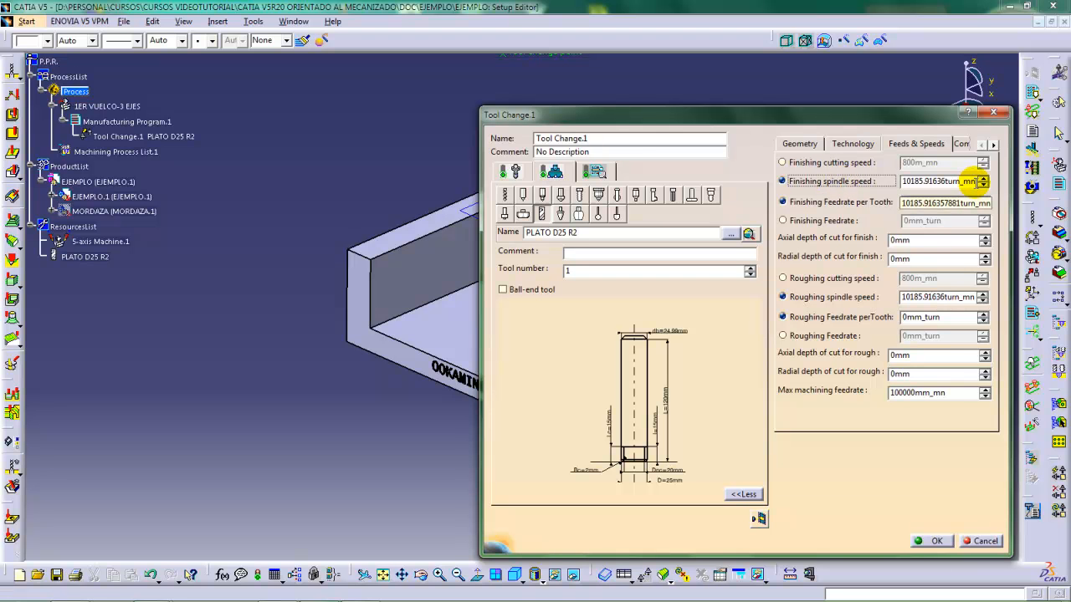
drag(975, 182, 891, 183)
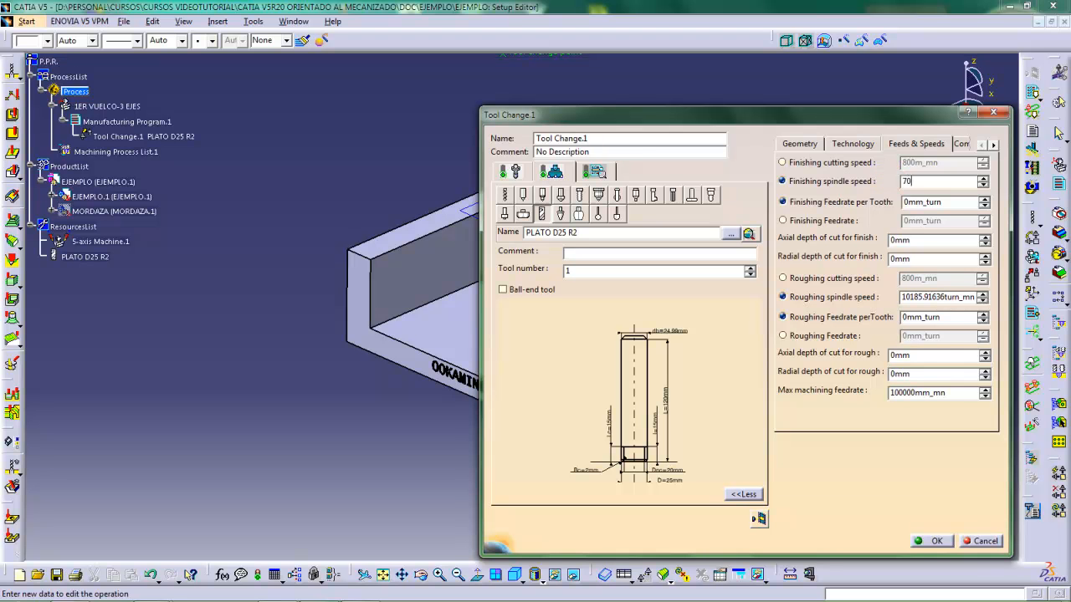
key(Return)
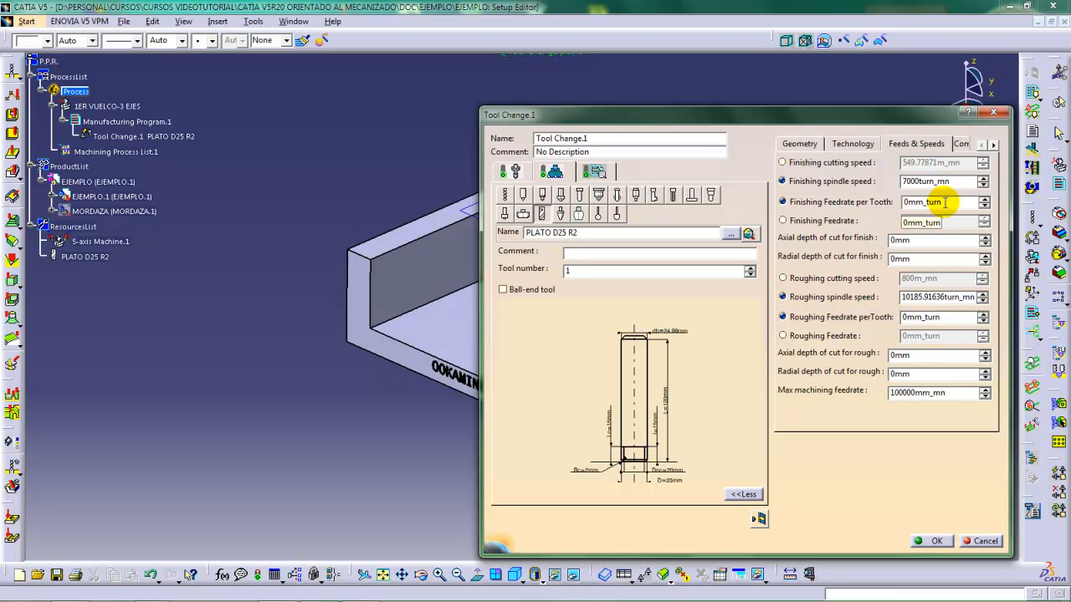
Set the end mill's finishing feedrate per tooth to 0.1 mm_turn
drag(944, 203, 885, 203)
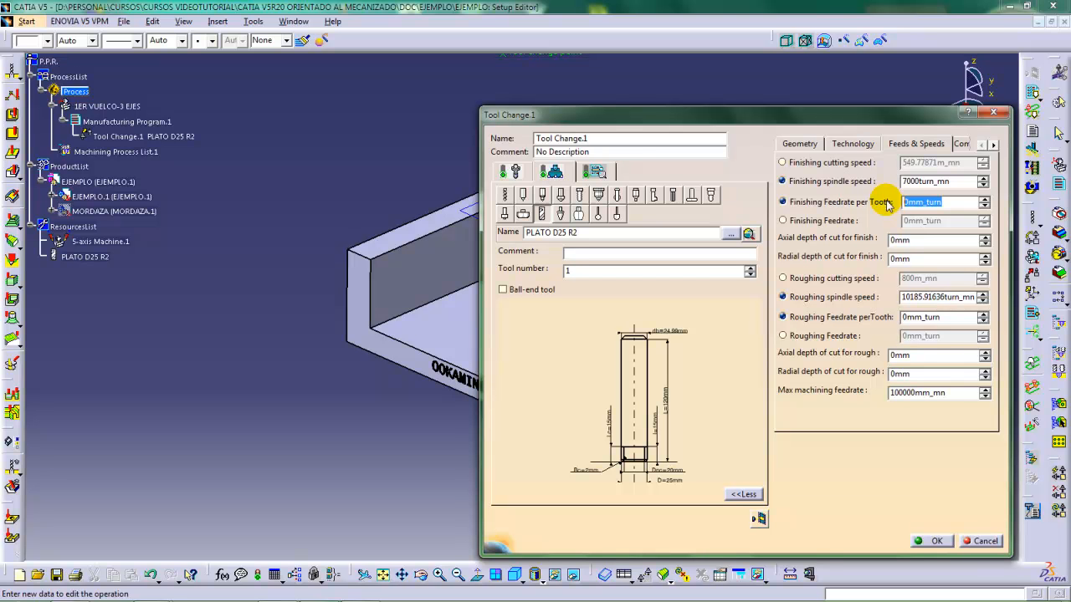
text(0)
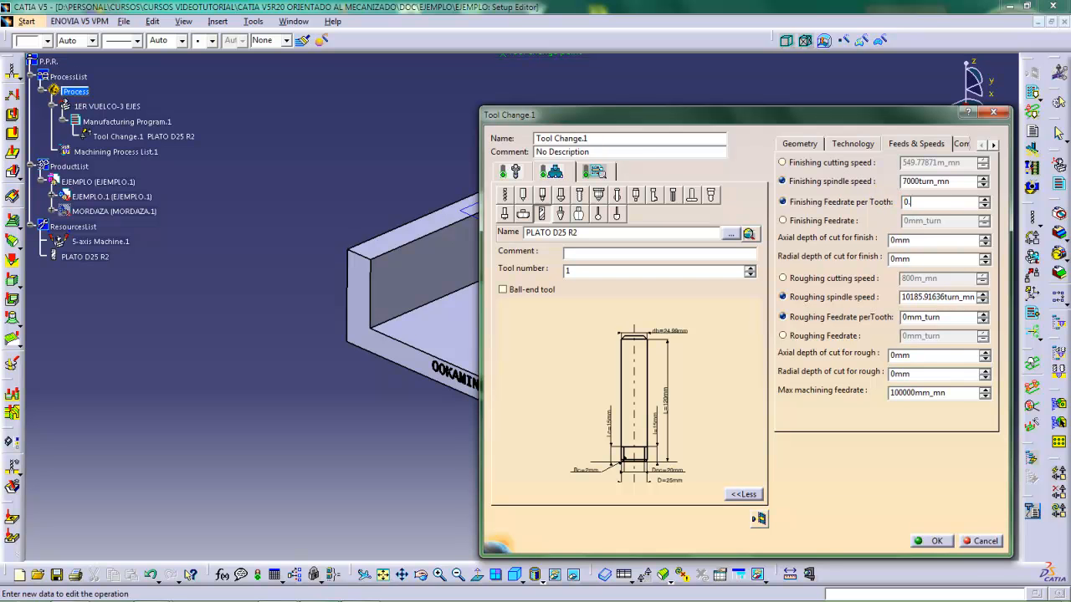
text(.2)
key(BackSpace)
text(1)
key(Return)
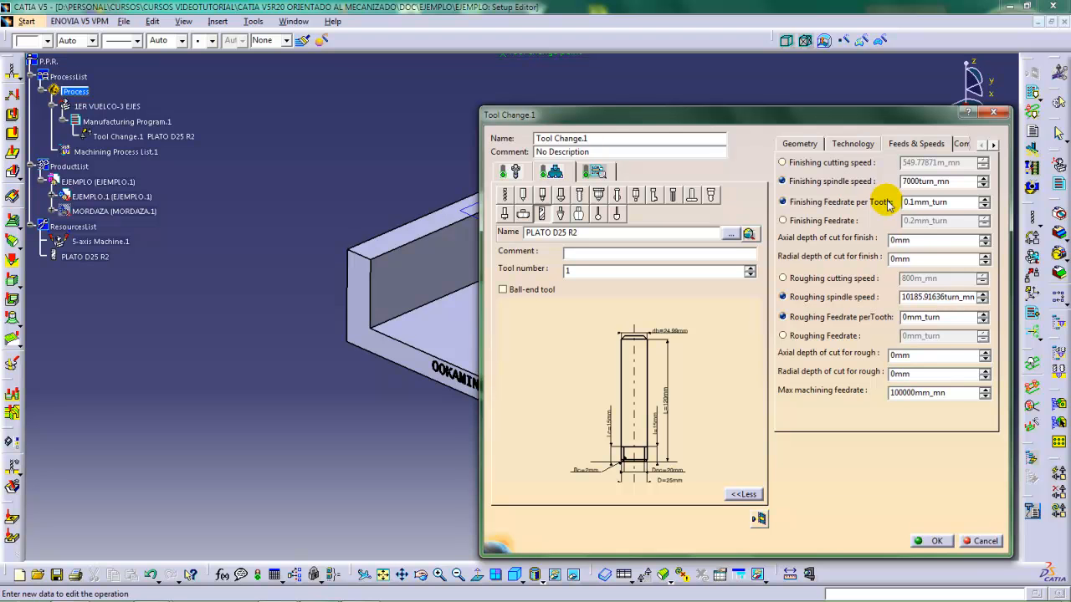
Set the end mill's roughing feedrate per tooth to 0.15 mm_turn
drag(950, 318, 892, 316)
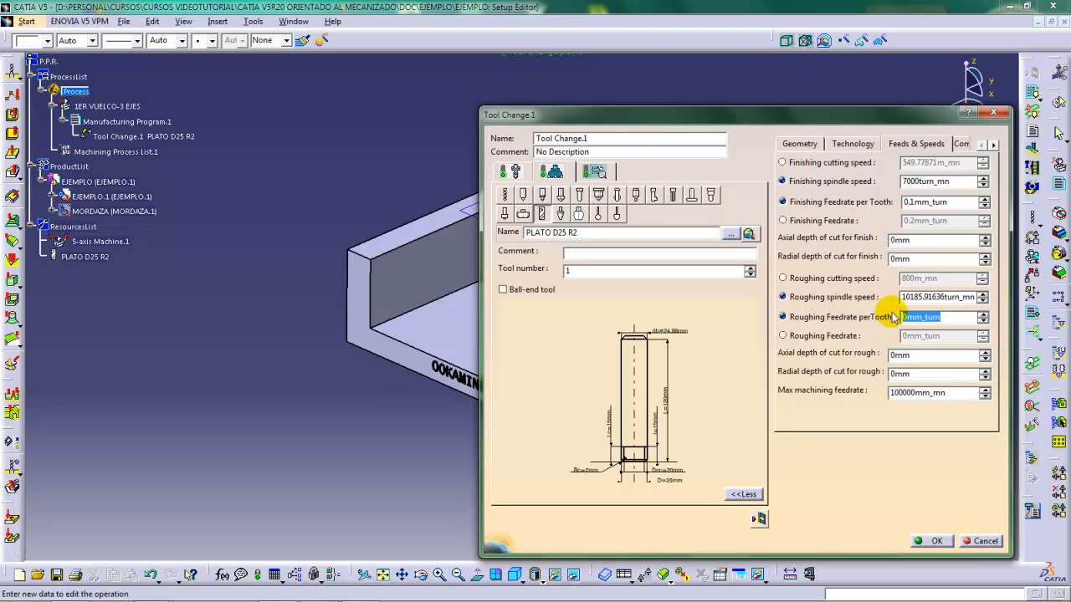
text(0.15)
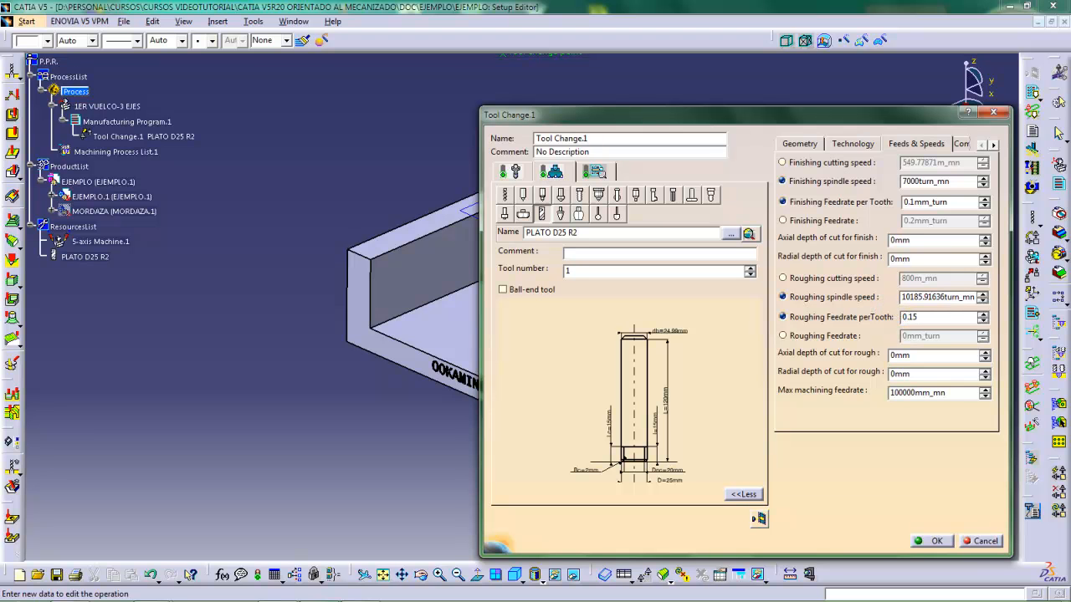
key(Return)
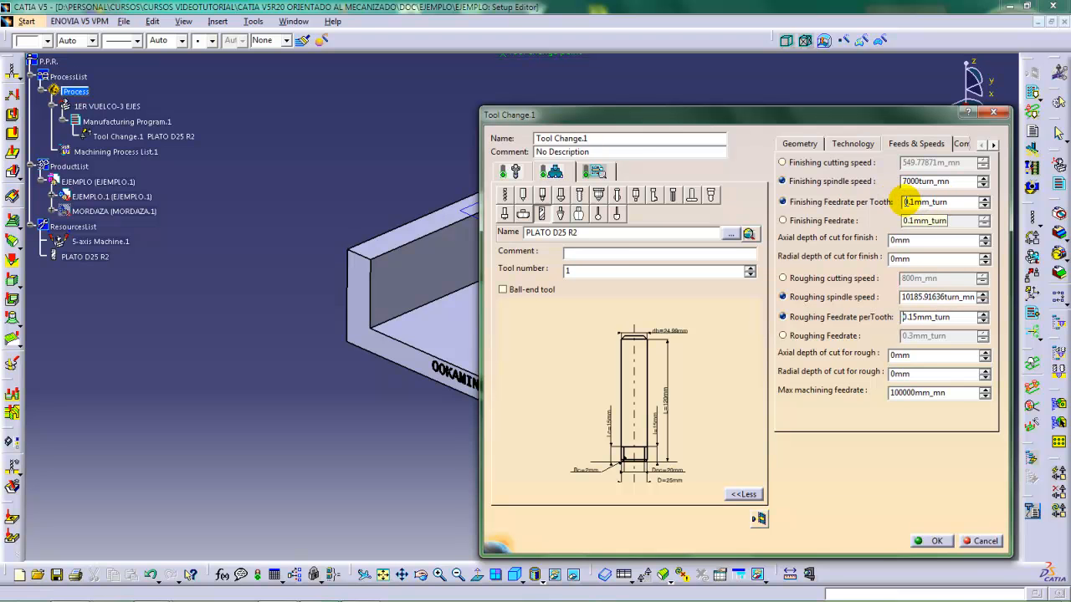
click(911, 202)
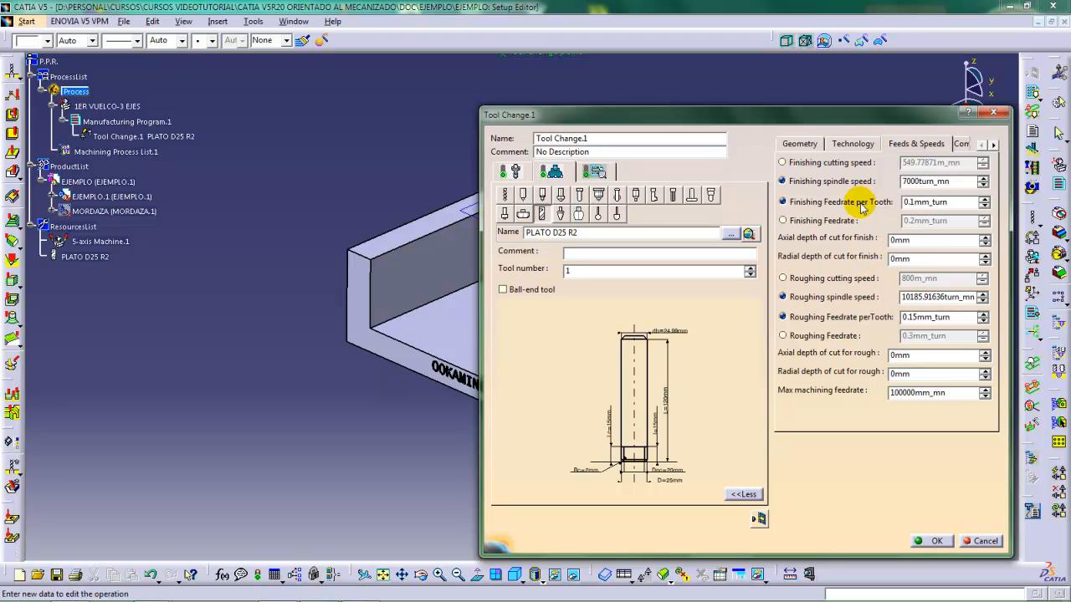
Set the end mill's depths of cut for finishing to 10 mm axial and 1 mm radial
double_click(914, 240)
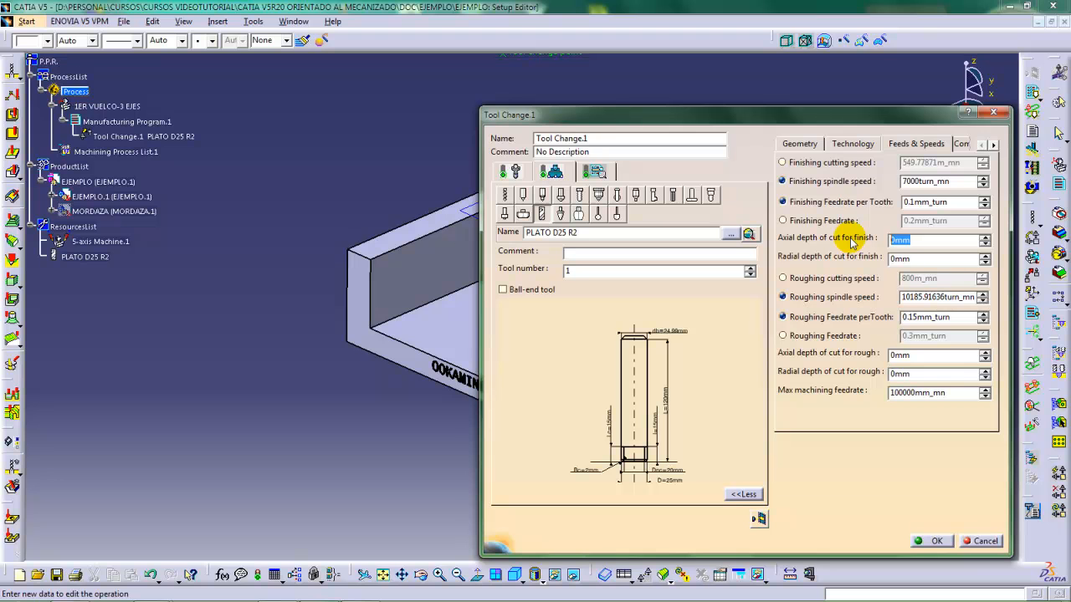
text(10)
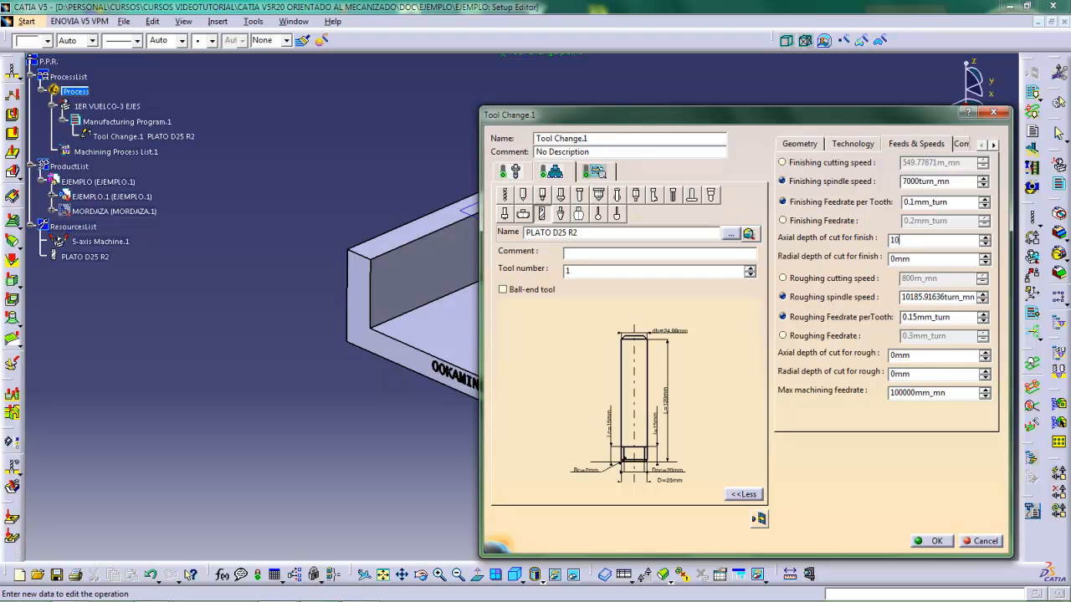
key(Return)
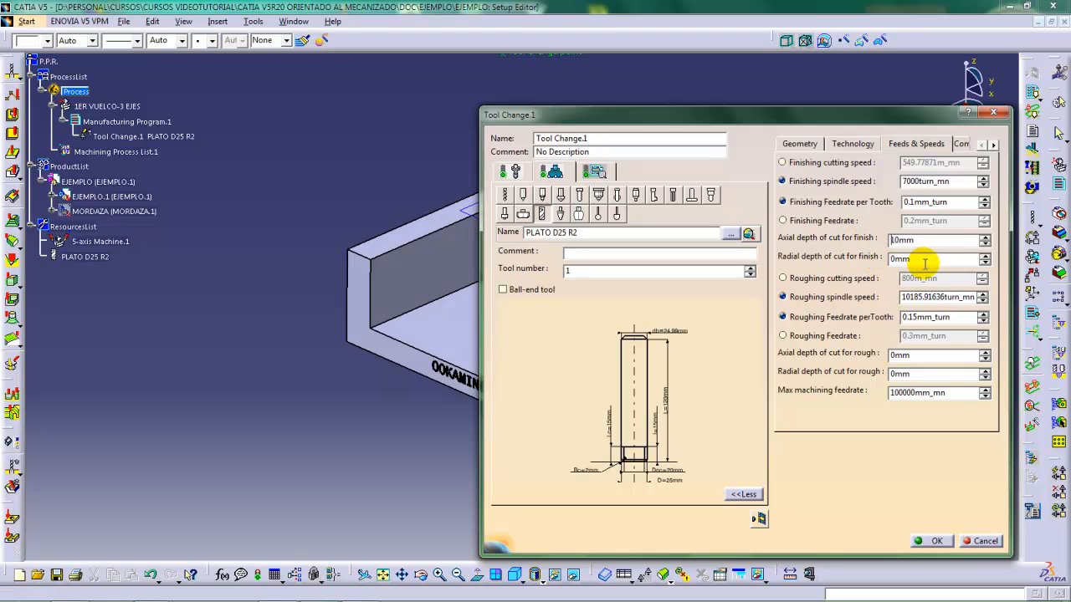
double_click(926, 259)
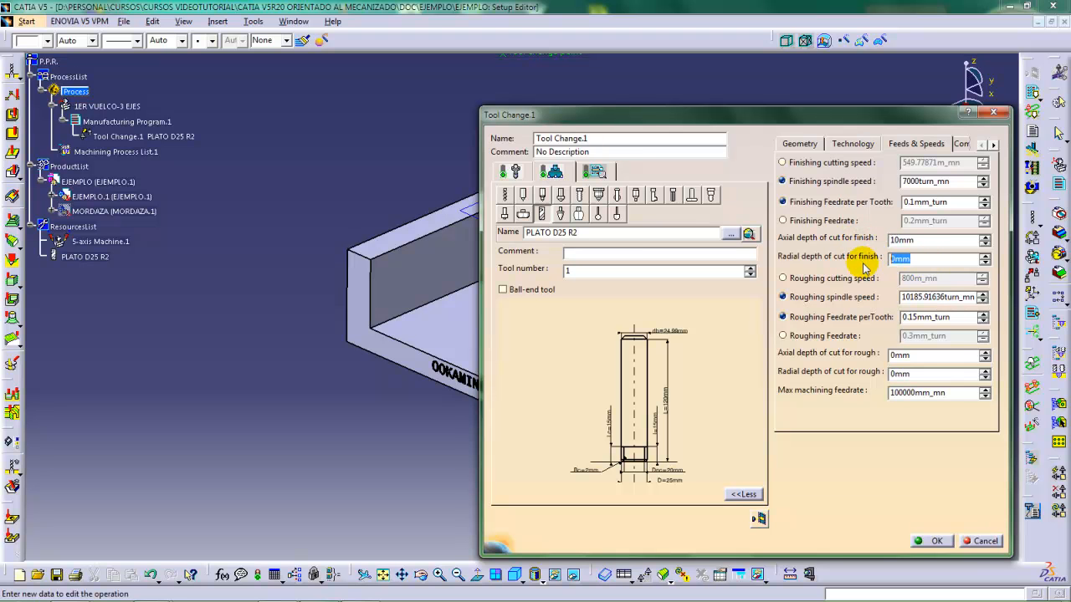
text(1mm)
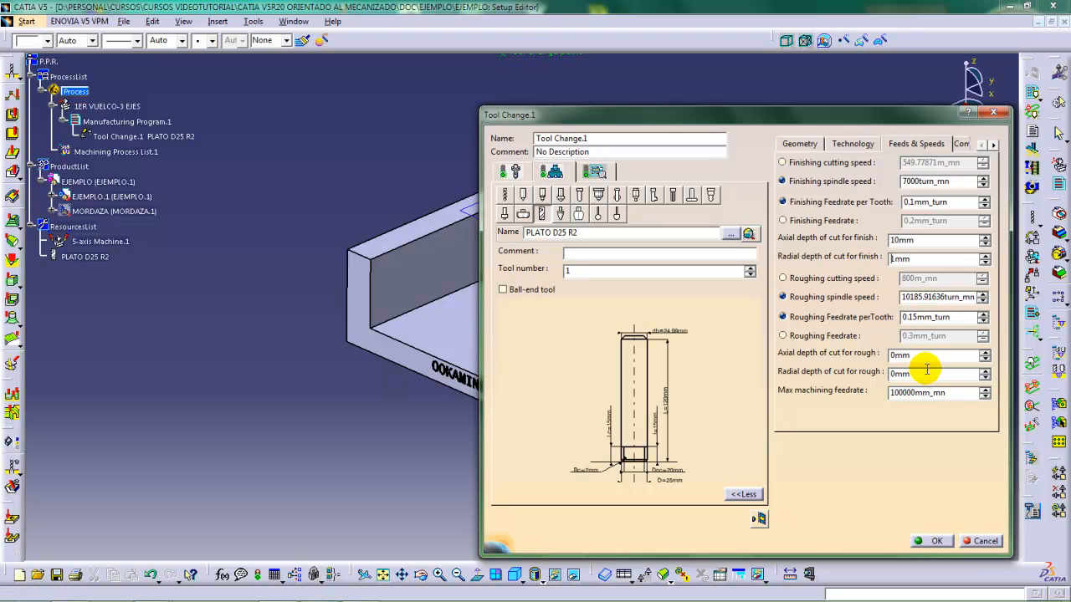
Set the end mill's depths of cut for roughing to 6 mm axial and 25 mm radial
double_click(893, 356)
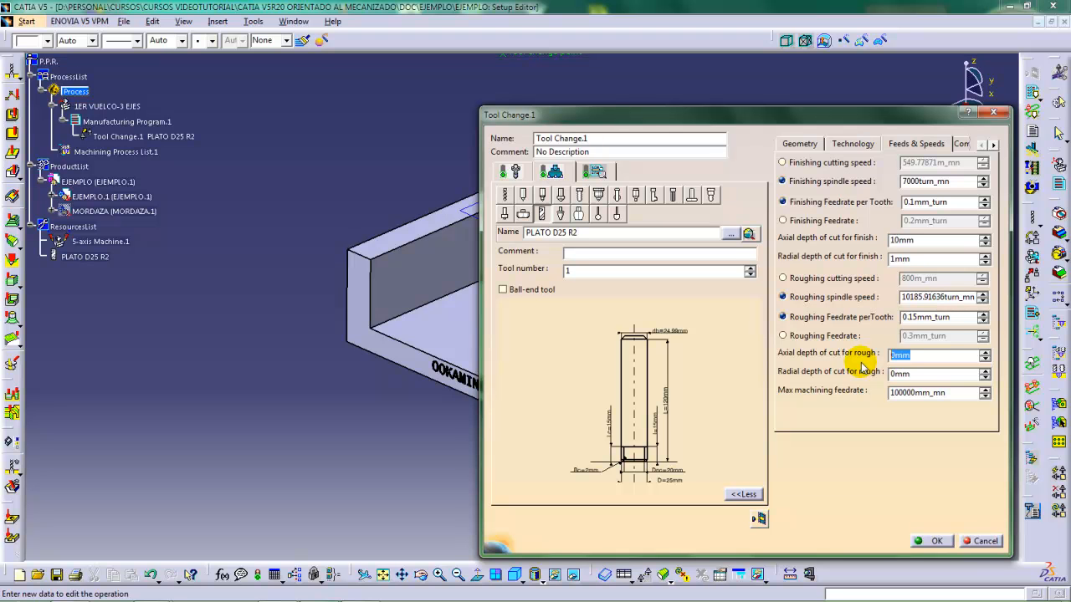
text(3mm)
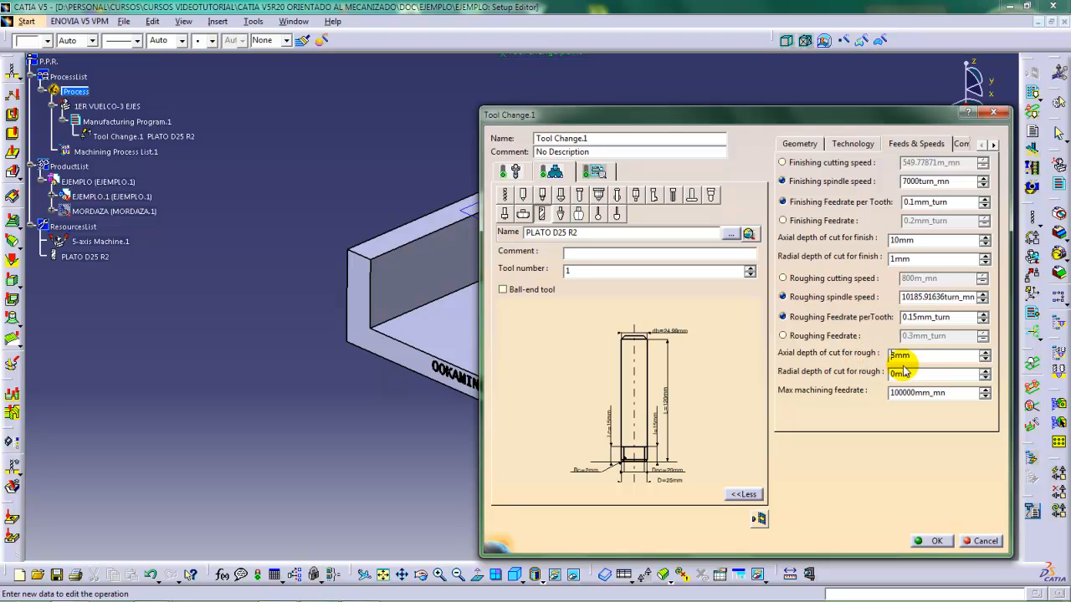
double_click(901, 356)
text(5mm)
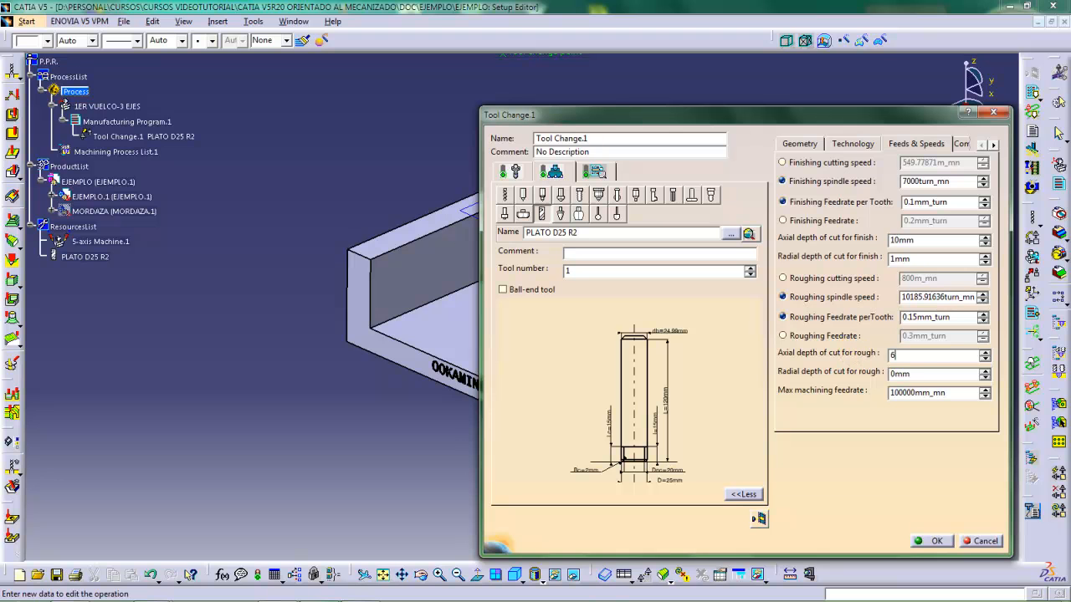
double_click(916, 374)
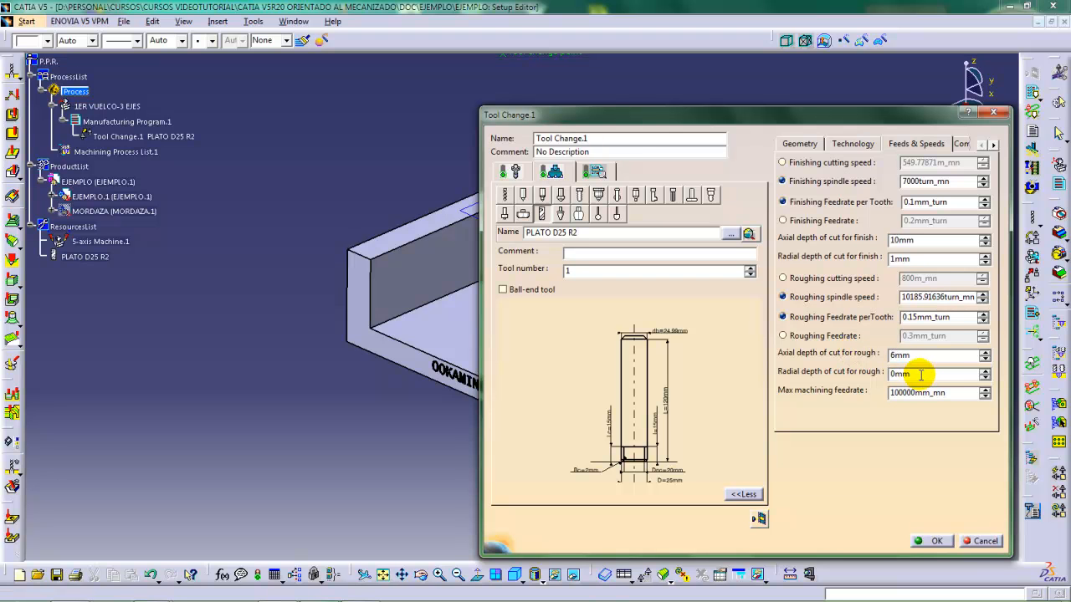
text(25)
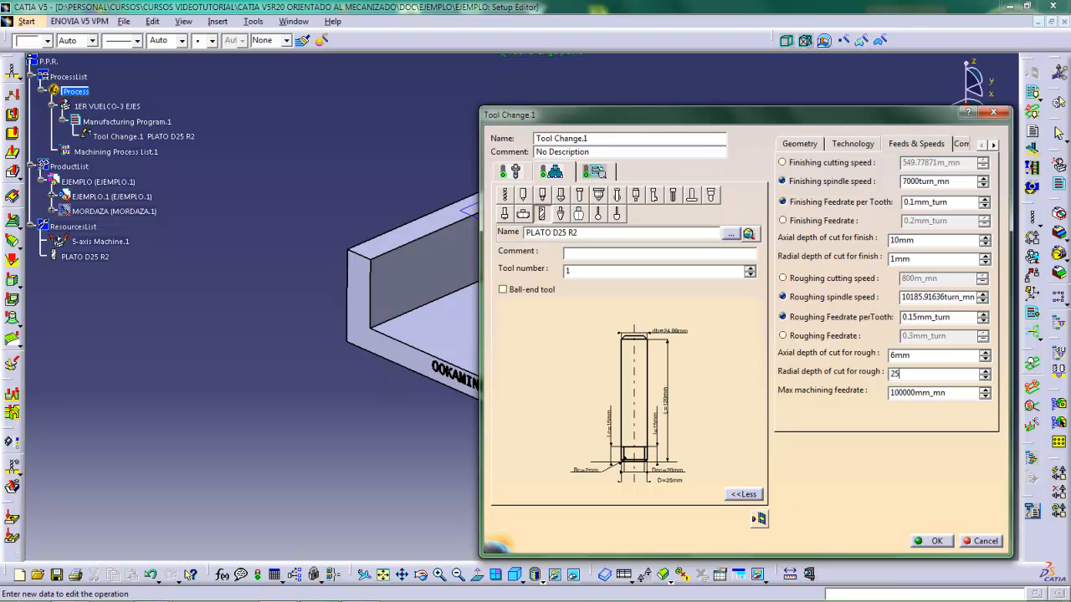
click(868, 374)
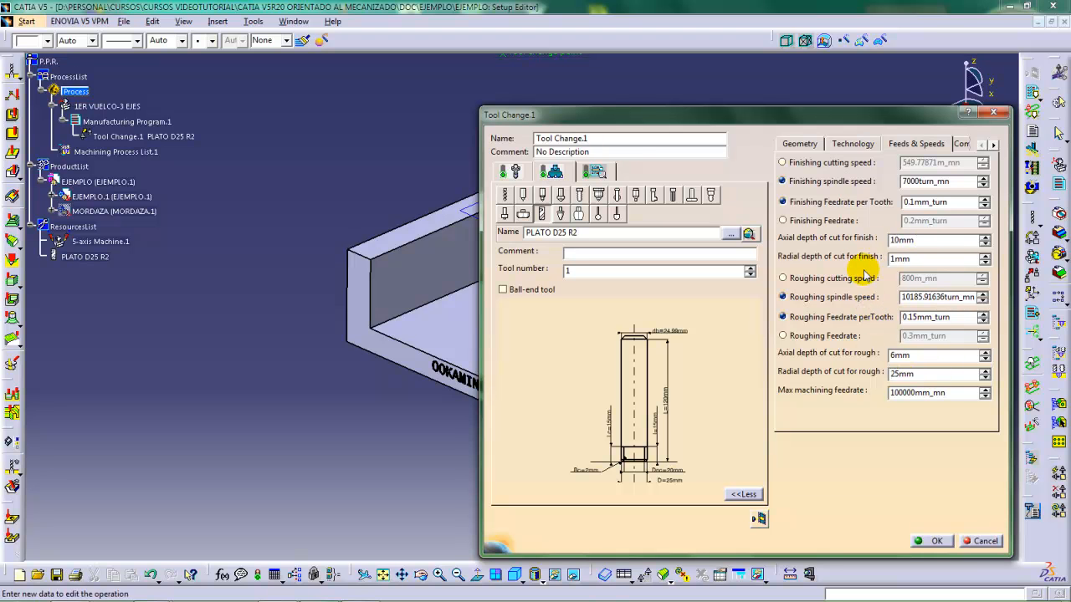
double_click(913, 374)
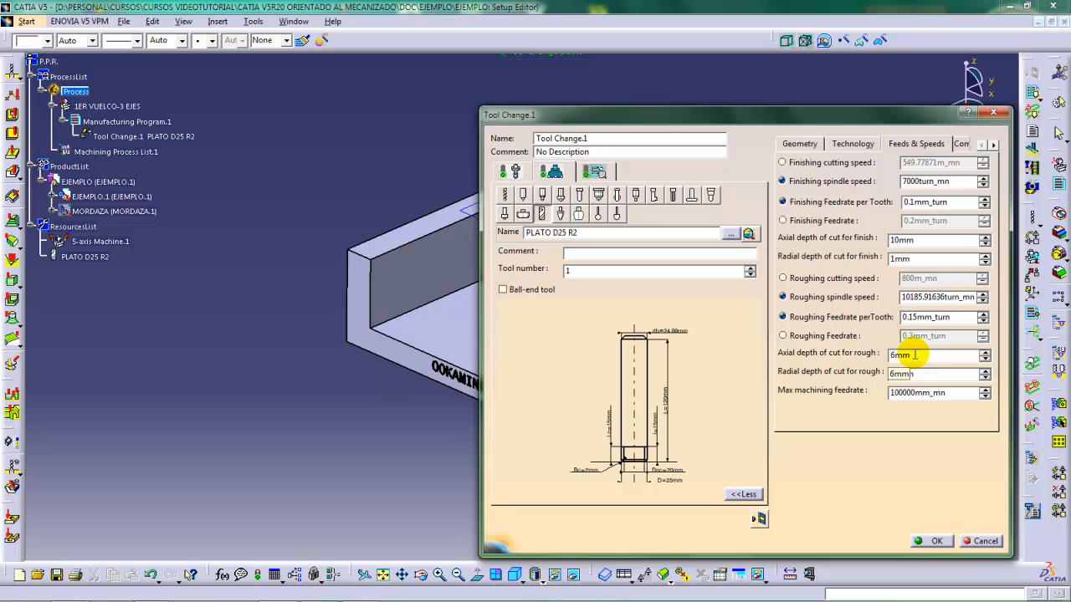
double_click(902, 355)
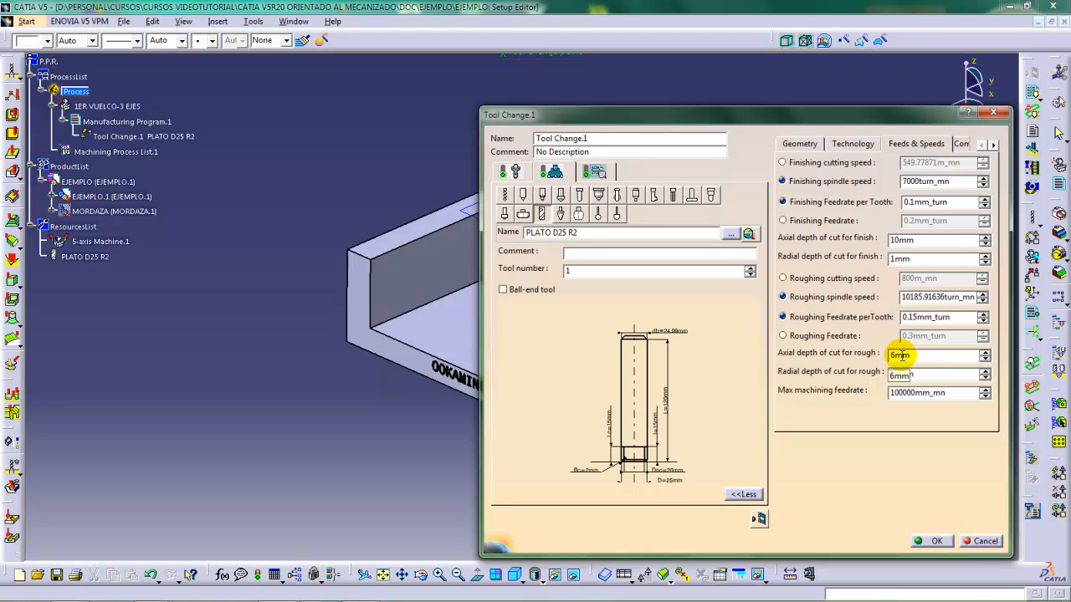
click(913, 355)
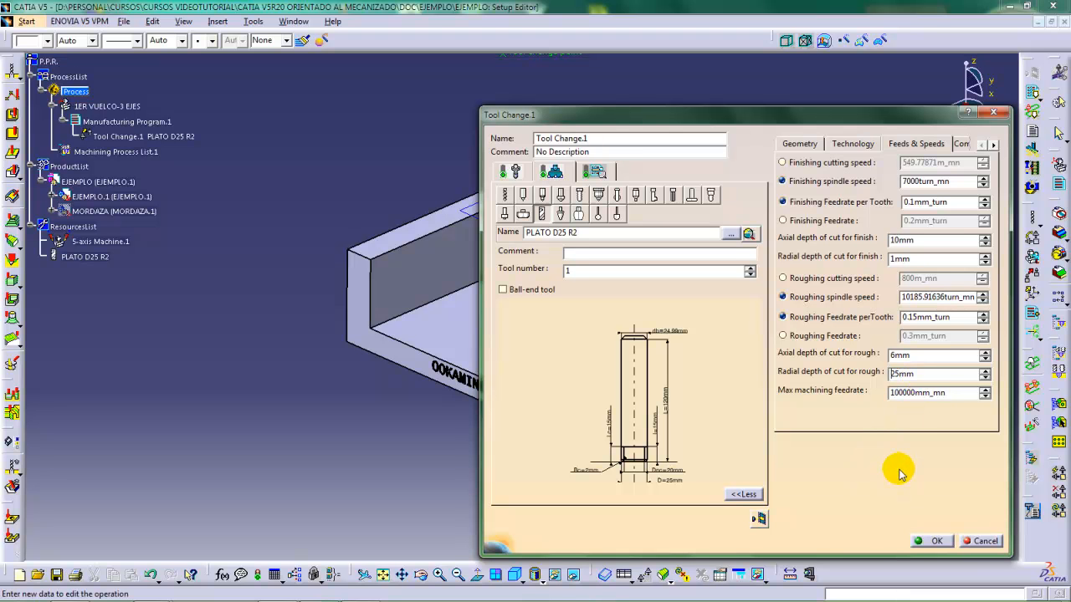
Check the end mill's compensation correctors, then collapse the detailed tool parameters and move the dialog clear of the part
click(961, 146)
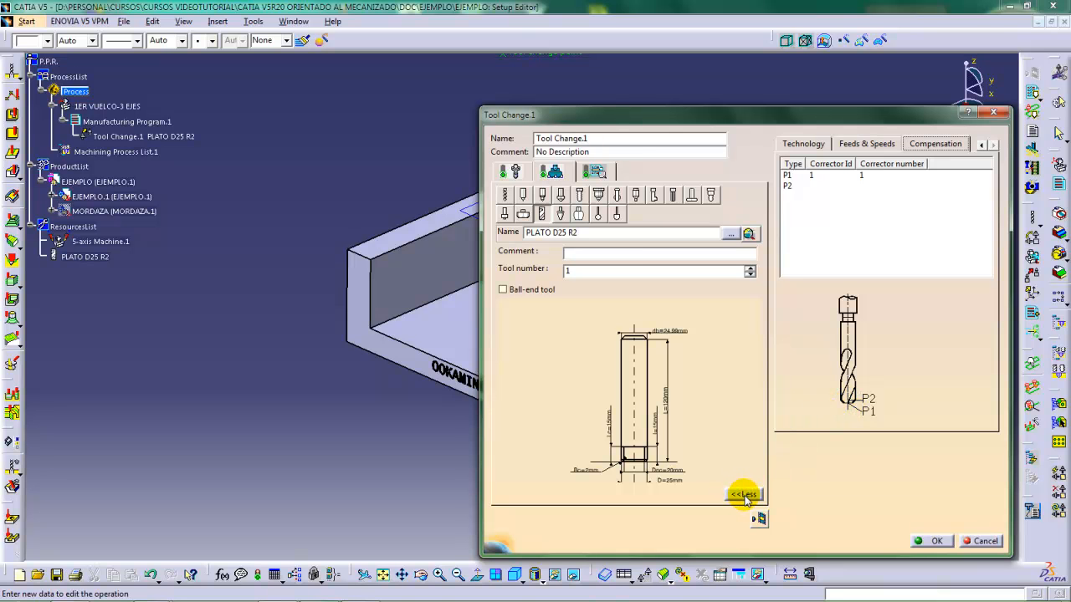
click(743, 495)
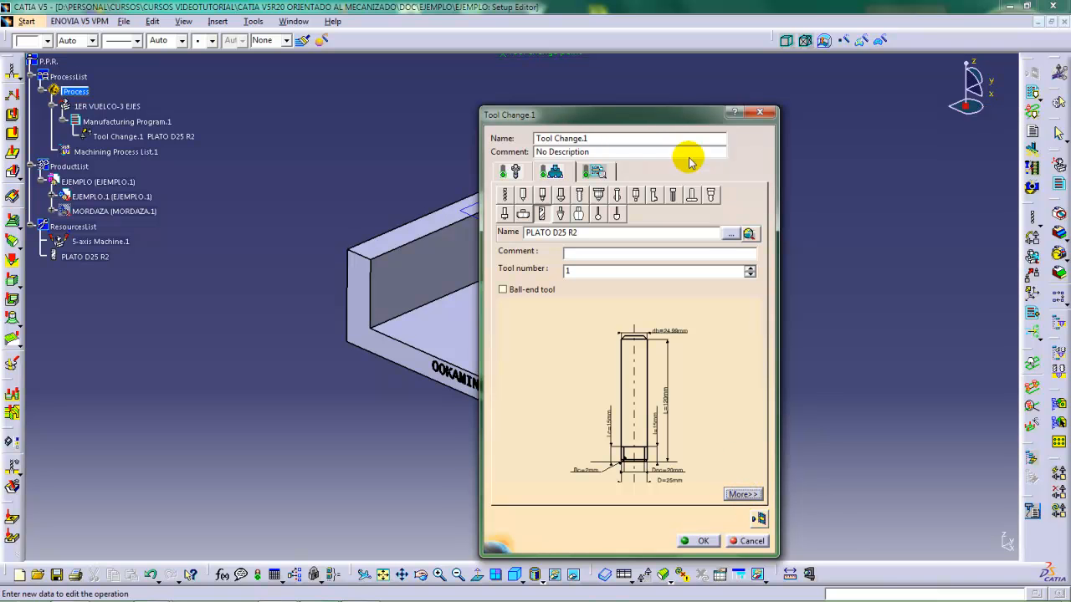
drag(681, 122, 913, 115)
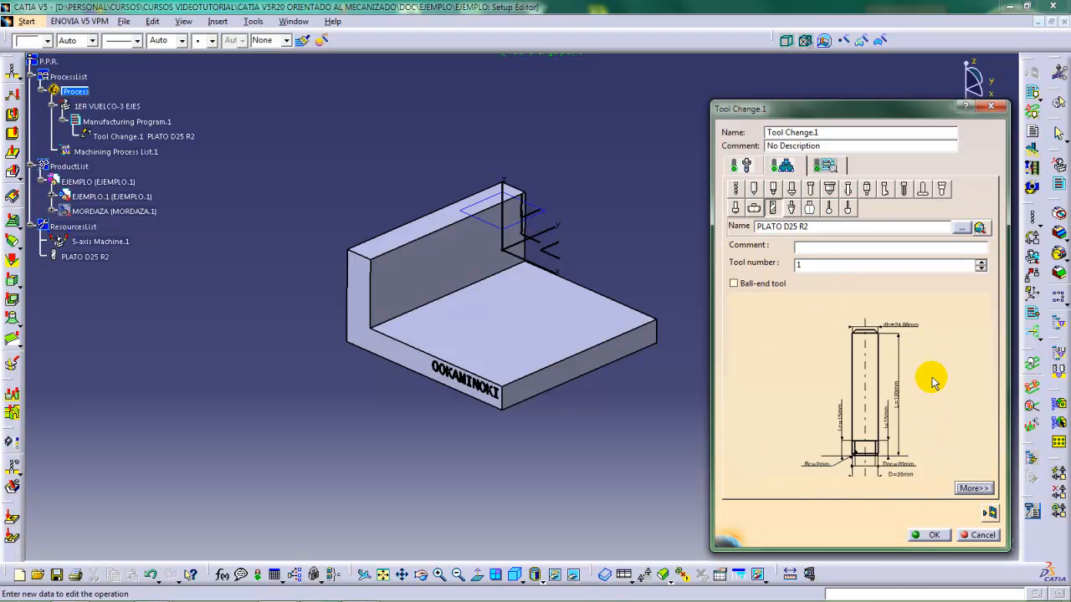
Create a tool holder assembly named PORTA PINZA 25 for the tool change
click(745, 166)
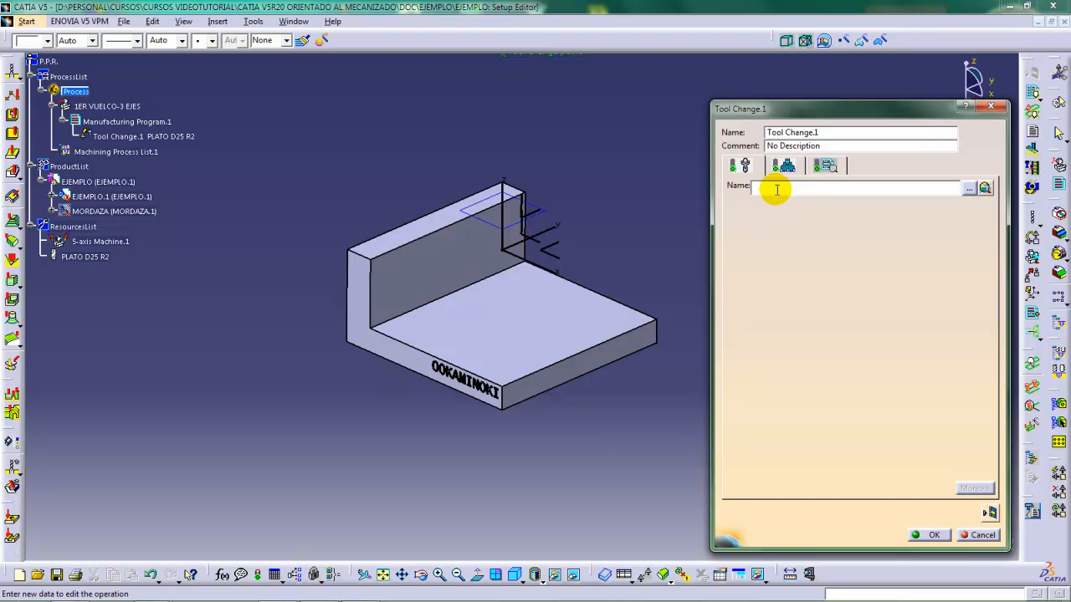
text(P)
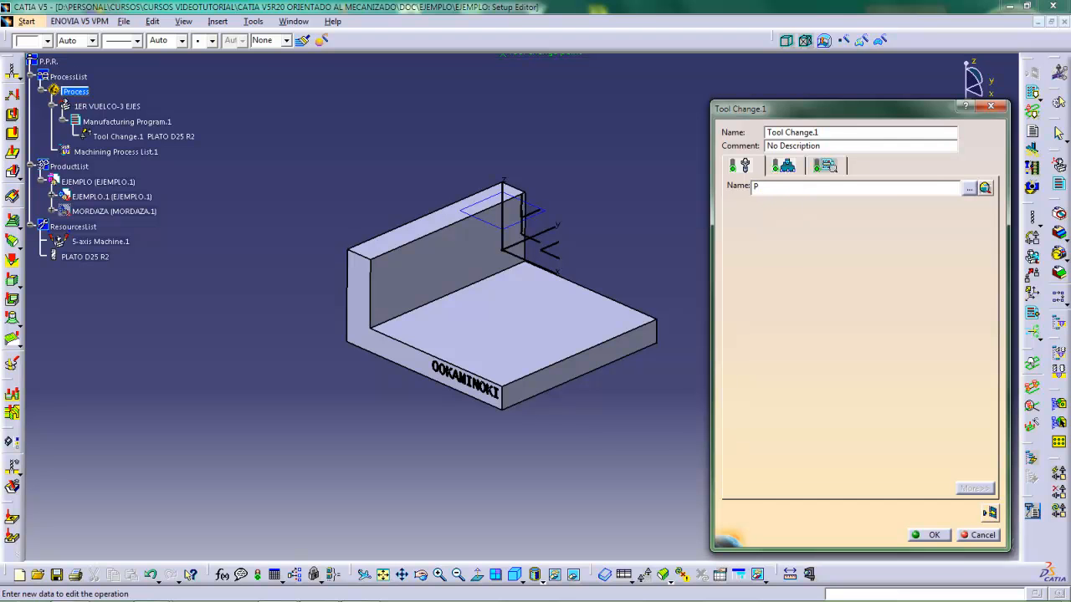
text(O)
text(RTA)
text( PAR)
text(A)
key(BackSpace)
key(BackSpace)
key(BackSpace)
key(BackSpace)
key(BackSpace)
key(BackSpace)
text(PINZA 25)
key(Return)
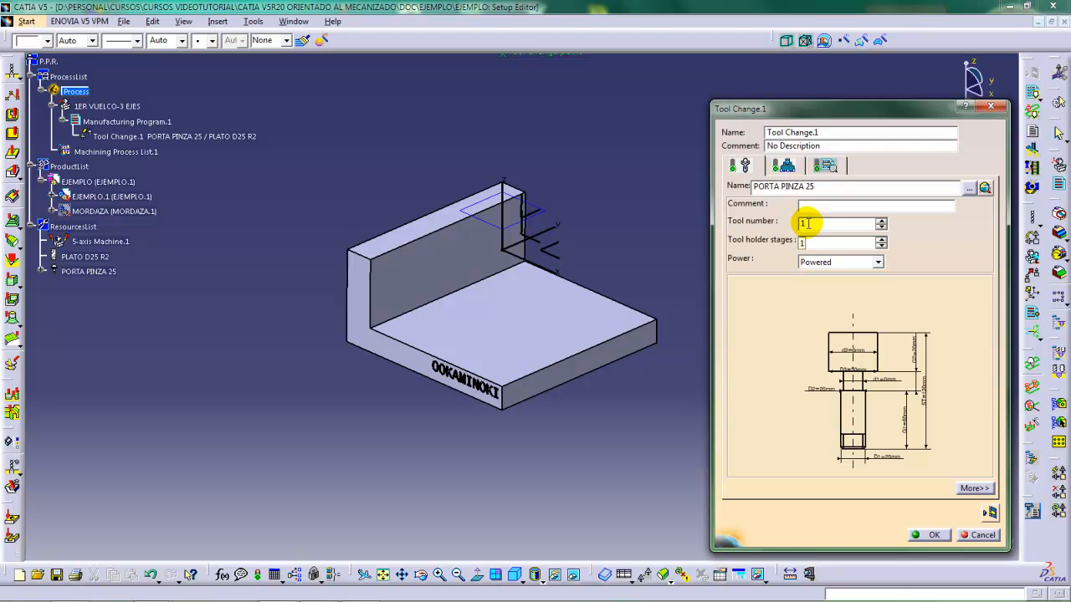
Compare the end mill's and holder's tool numbers, set the tool holder stages to 5 and keep the power as Powered
click(783, 165)
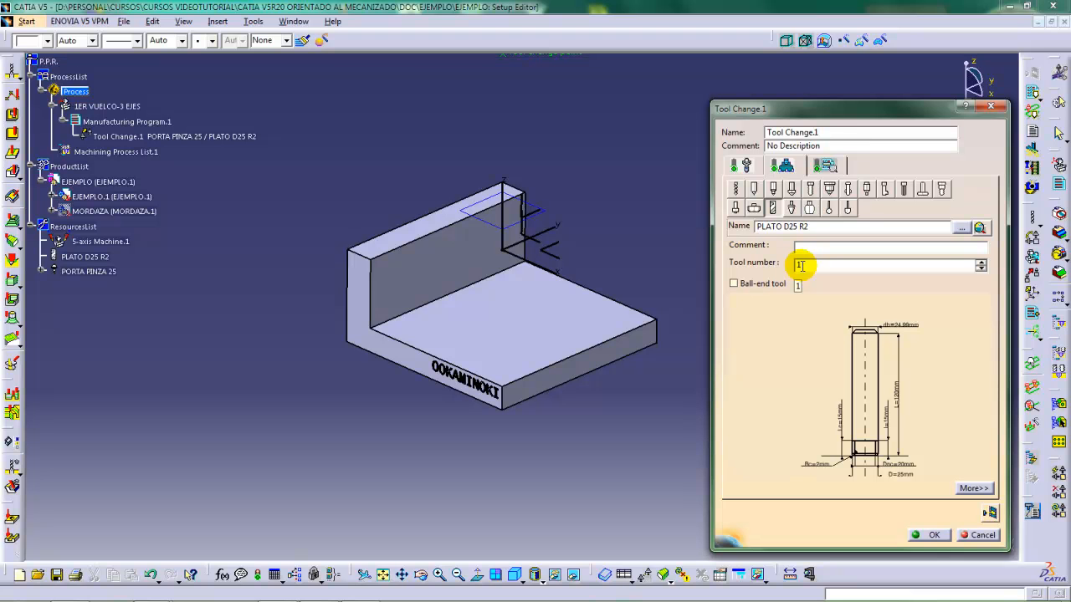
click(747, 168)
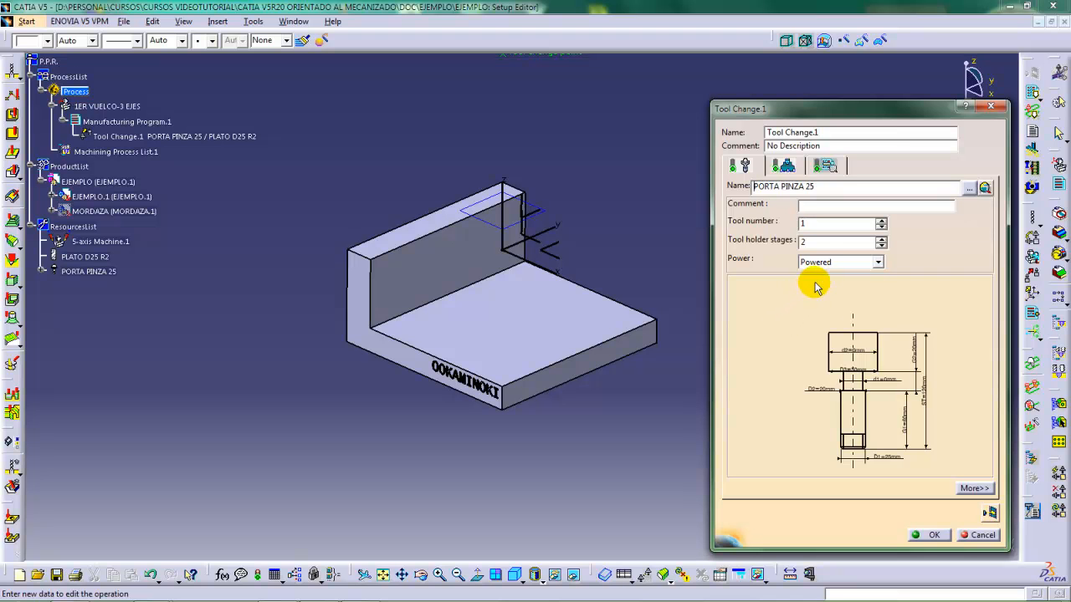
click(881, 239)
click(881, 240)
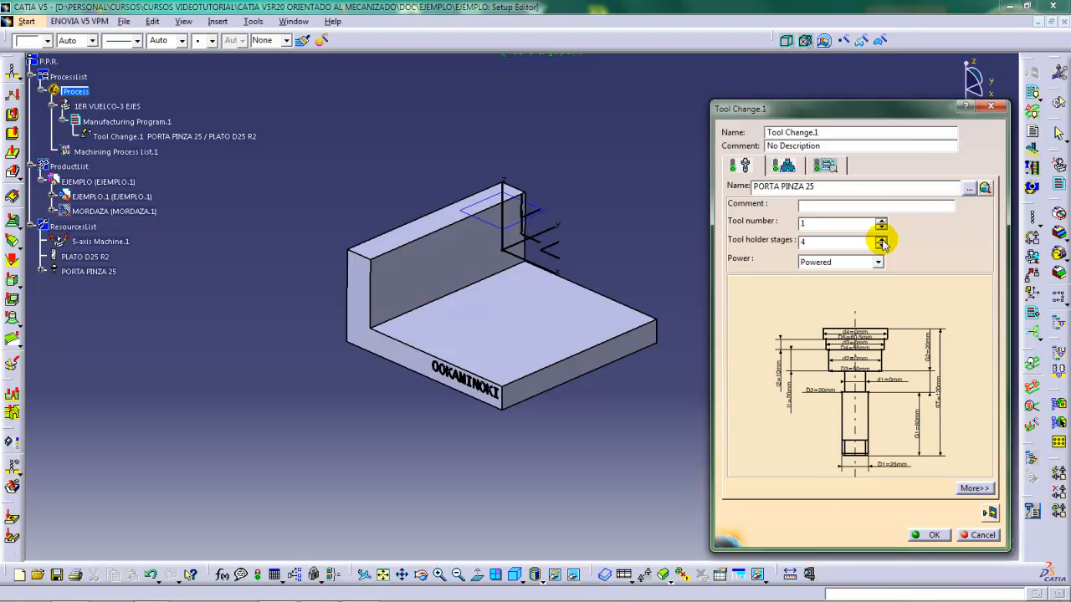
click(881, 239)
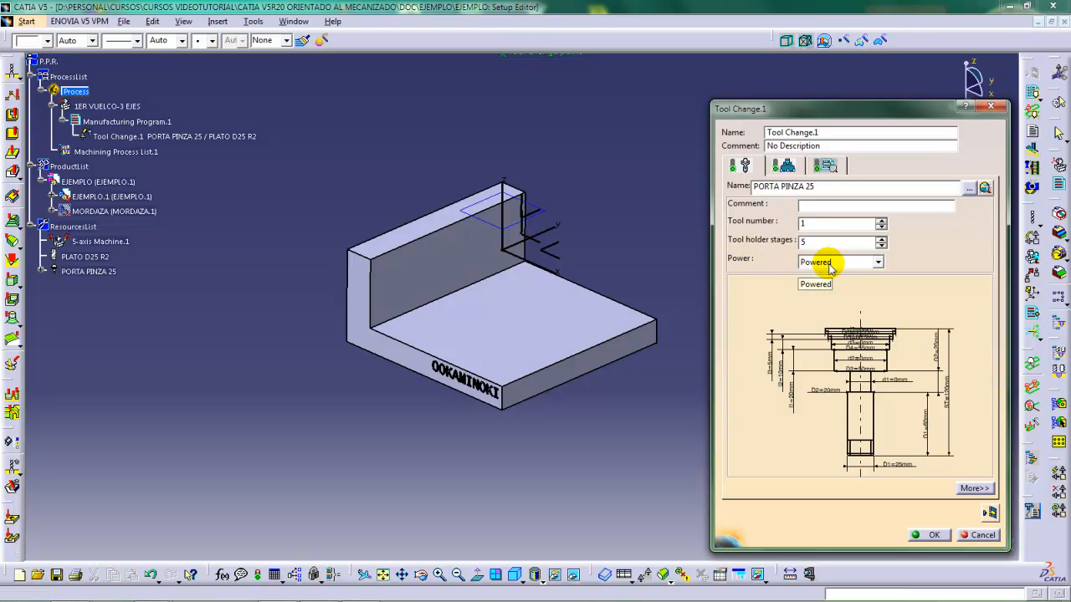
click(879, 264)
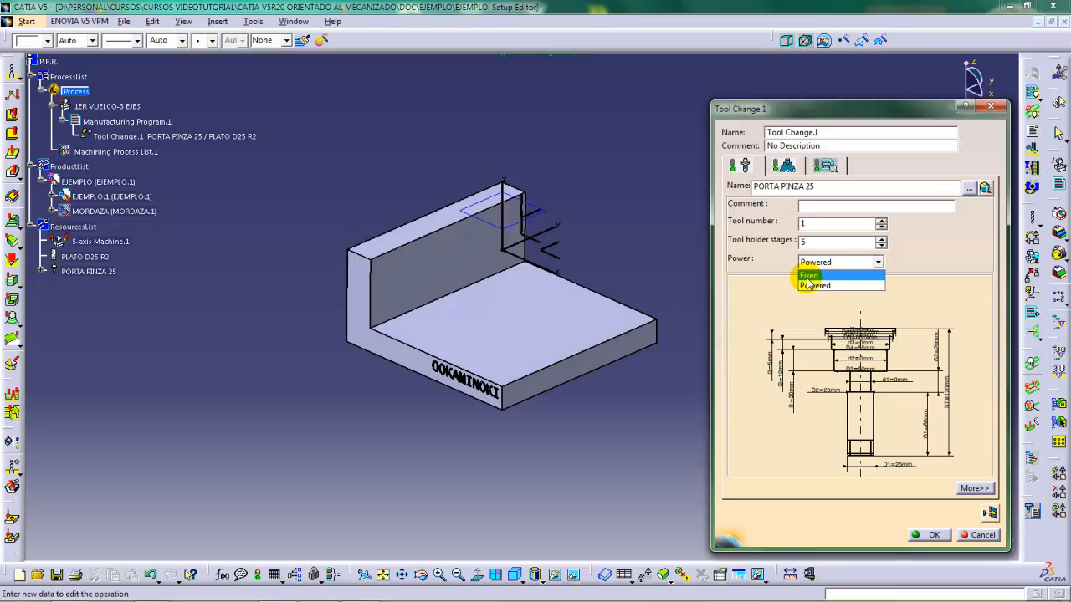
click(912, 258)
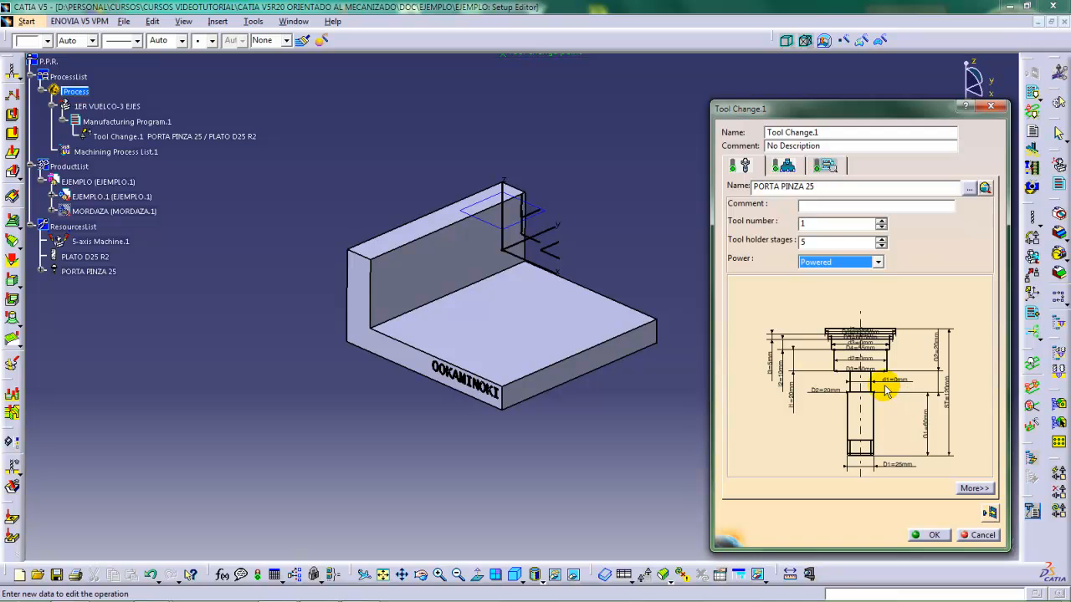
Set Diameter 2 (D2) of the tool holder to 55 mm
mouse_move(887, 384)
middle_down()
mouse_move(882, 405)
mouse_move(886, 371)
middle_up()
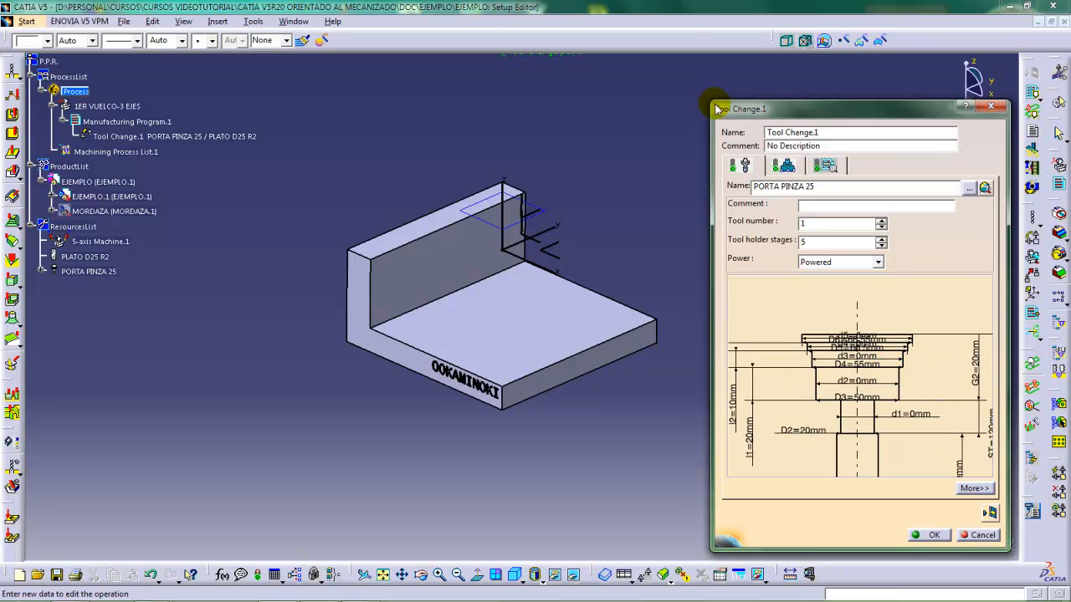
mouse_move(875, 412)
middle_down()
mouse_move(837, 401)
mouse_move(851, 377)
mouse_move(919, 378)
mouse_move(927, 365)
mouse_move(909, 416)
mouse_move(904, 359)
mouse_move(896, 377)
mouse_move(903, 356)
mouse_move(901, 399)
mouse_move(898, 380)
mouse_move(890, 396)
mouse_move(904, 359)
mouse_move(917, 356)
mouse_move(882, 354)
mouse_move(824, 378)
mouse_move(837, 378)
mouse_move(821, 405)
mouse_move(868, 382)
mouse_move(851, 380)
mouse_move(864, 377)
mouse_move(837, 403)
middle_up()
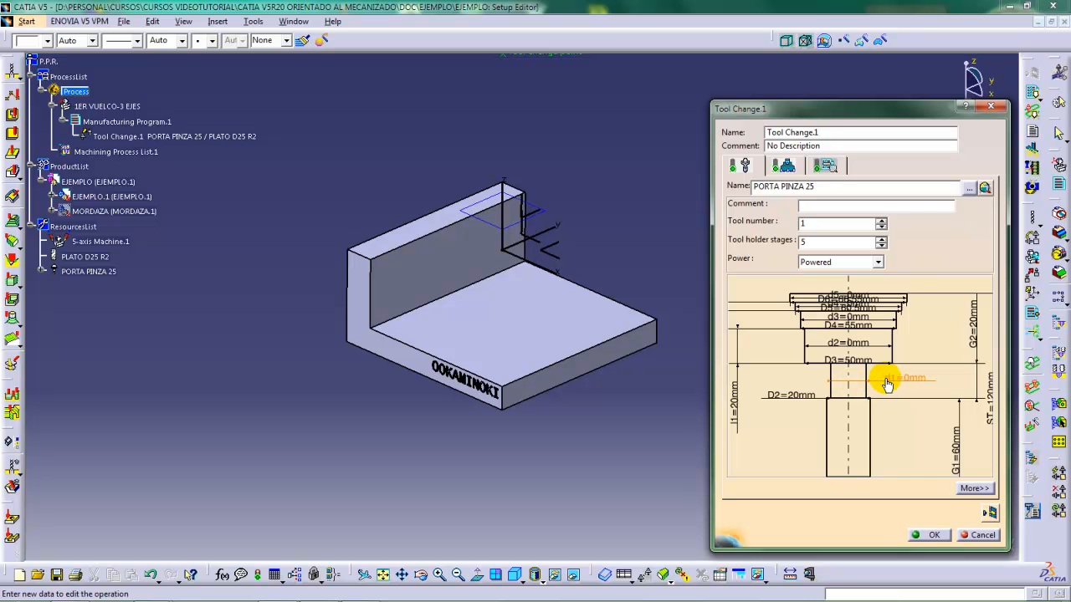
middle_drag(924, 383, 896, 388)
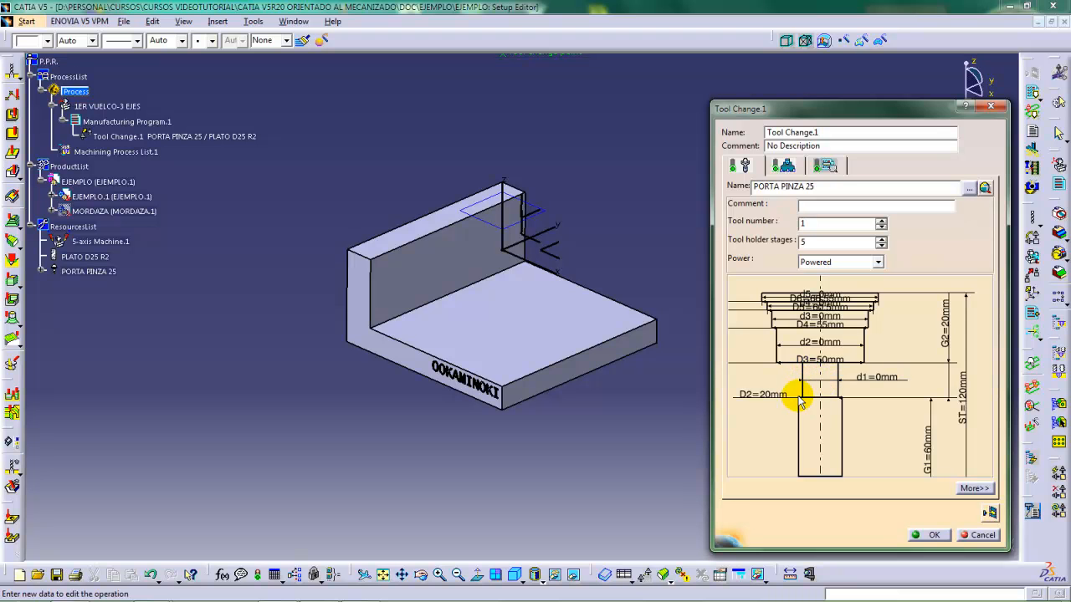
middle_drag(784, 405, 809, 390)
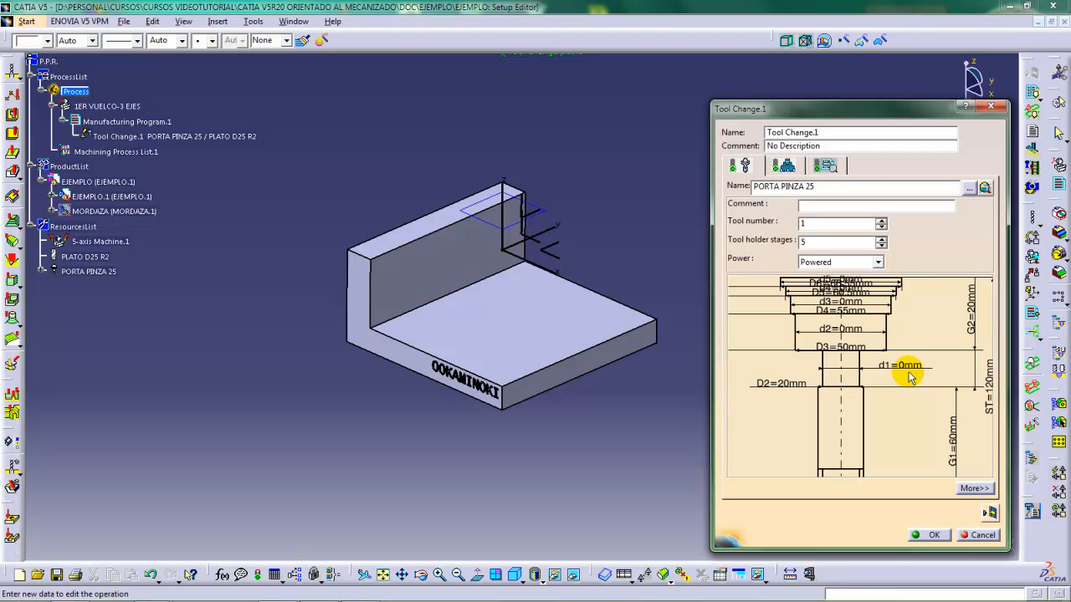
double_click(786, 386)
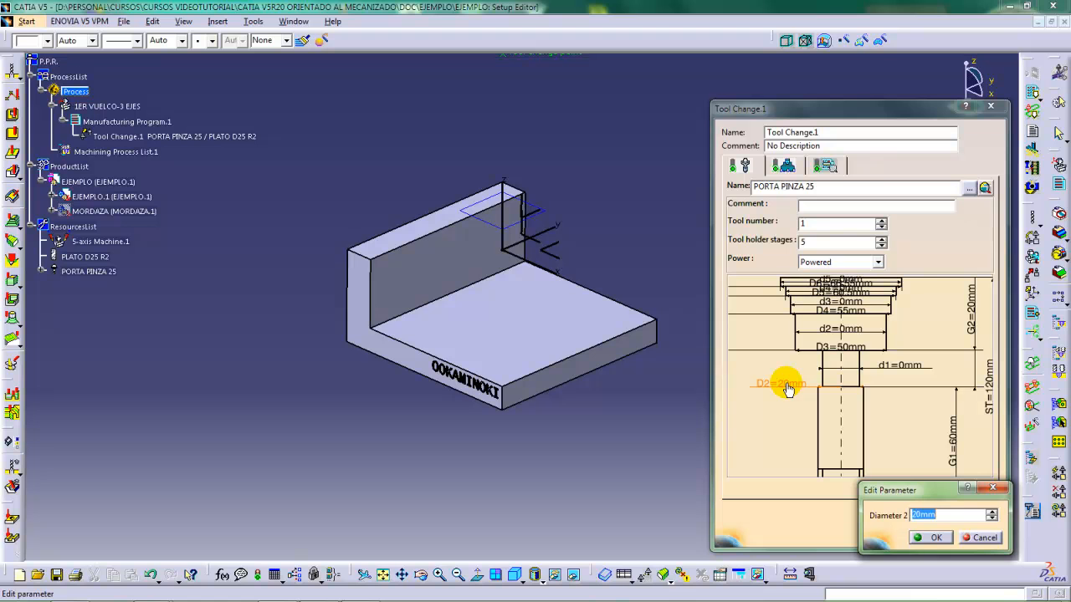
text(55)
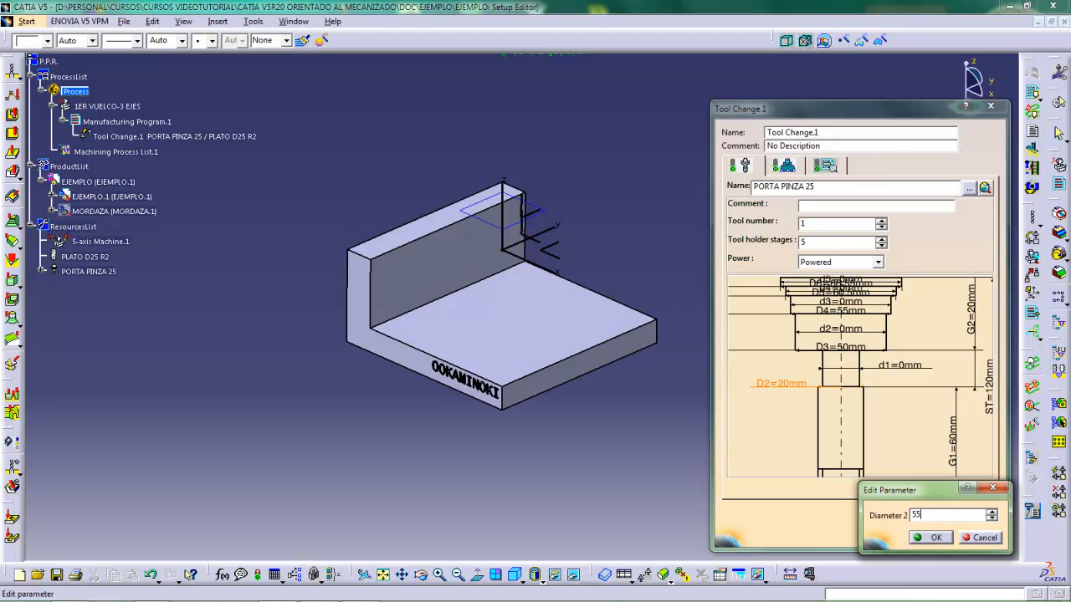
key(Return)
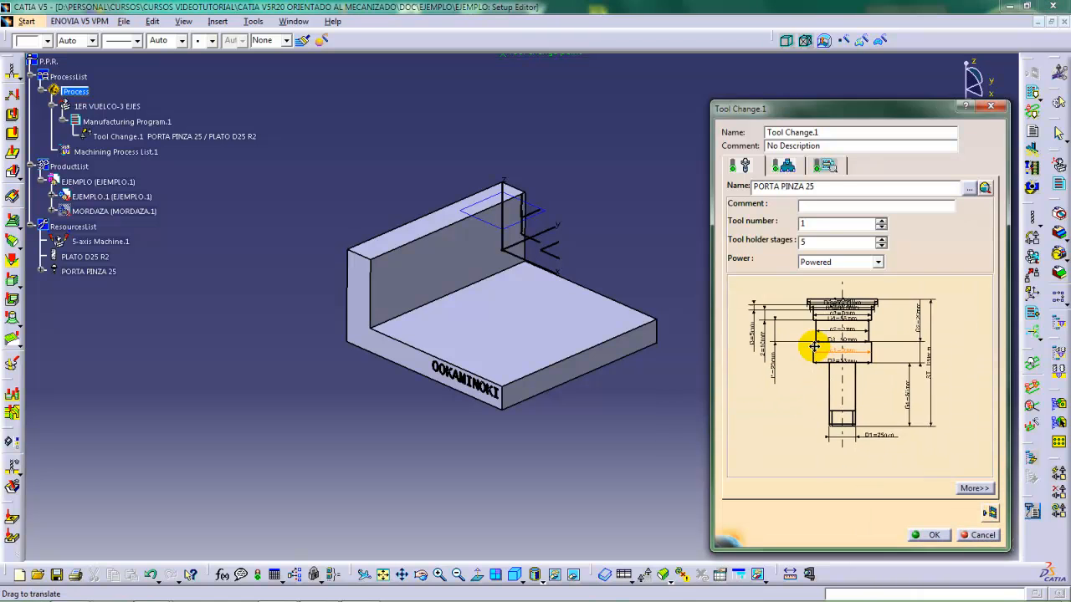
Set Cone Diameter 1 (d1) of the tool holder to 63 mm
mouse_move(814, 347)
middle_down()
mouse_move(848, 327)
mouse_move(868, 383)
mouse_move(878, 364)
mouse_move(865, 402)
mouse_move(838, 375)
mouse_move(810, 402)
mouse_move(812, 435)
mouse_move(819, 411)
mouse_move(820, 430)
mouse_move(808, 406)
mouse_move(836, 399)
middle_up()
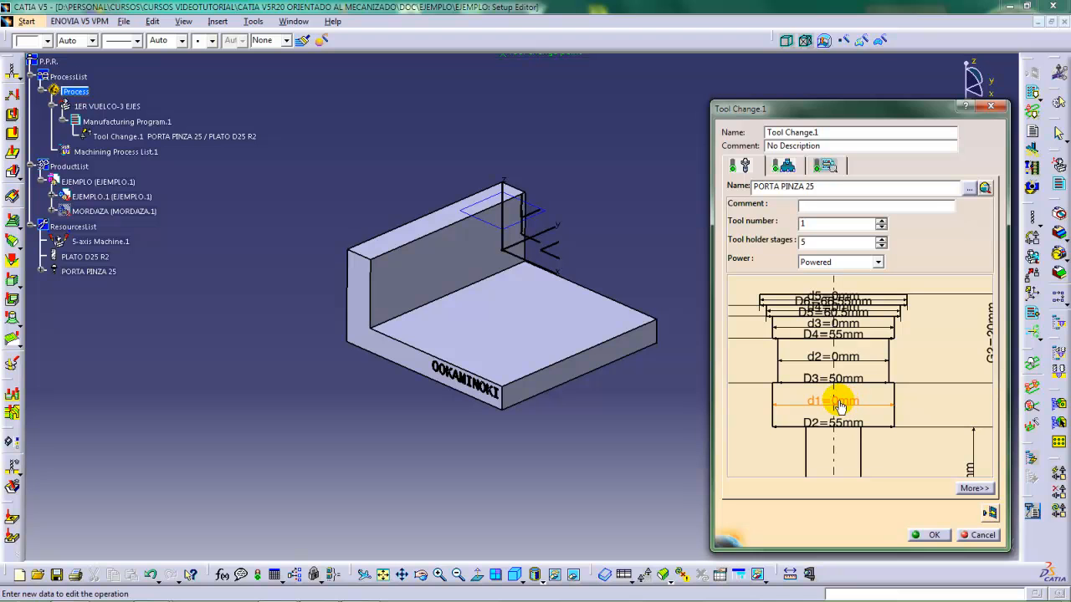
double_click(850, 404)
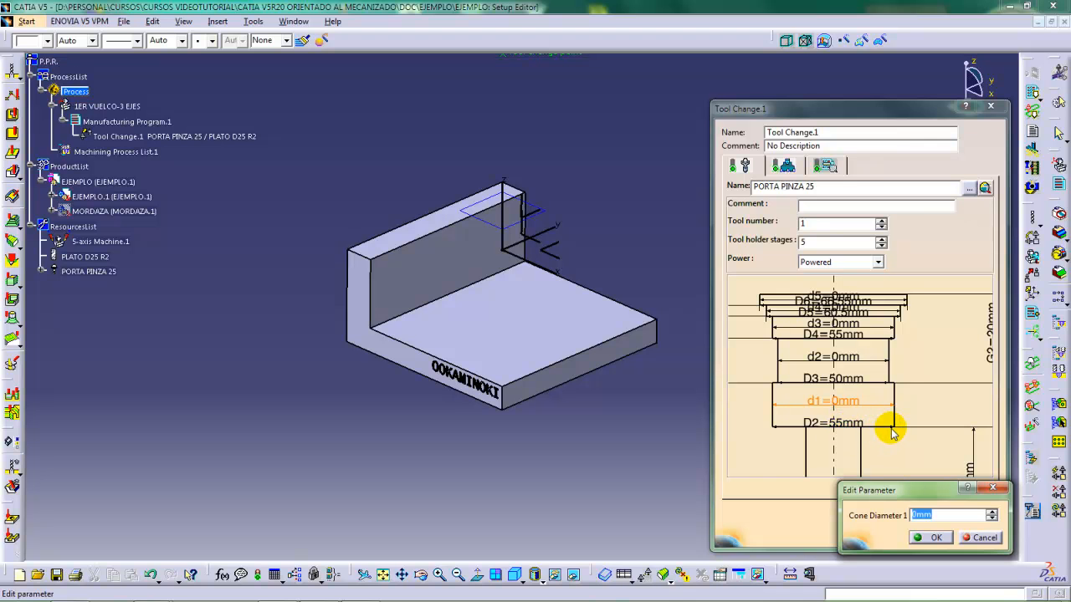
text(63)
key(Return)
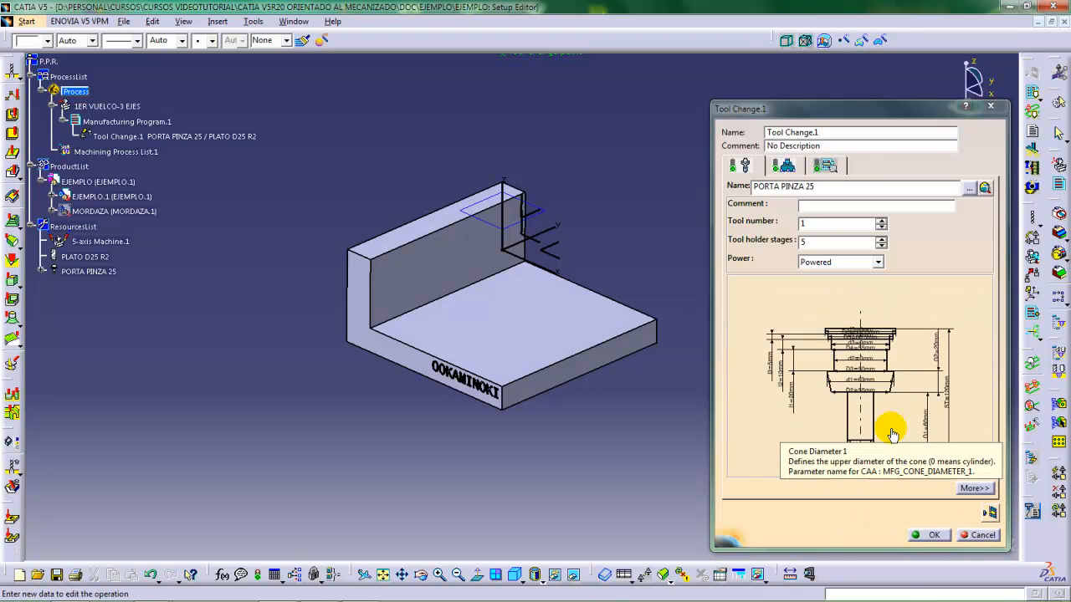
Set Gage 2 (G2) of the tool holder assembly to 5 mm
mouse_move(865, 351)
middle_down()
mouse_move(820, 383)
mouse_move(824, 363)
middle_up()
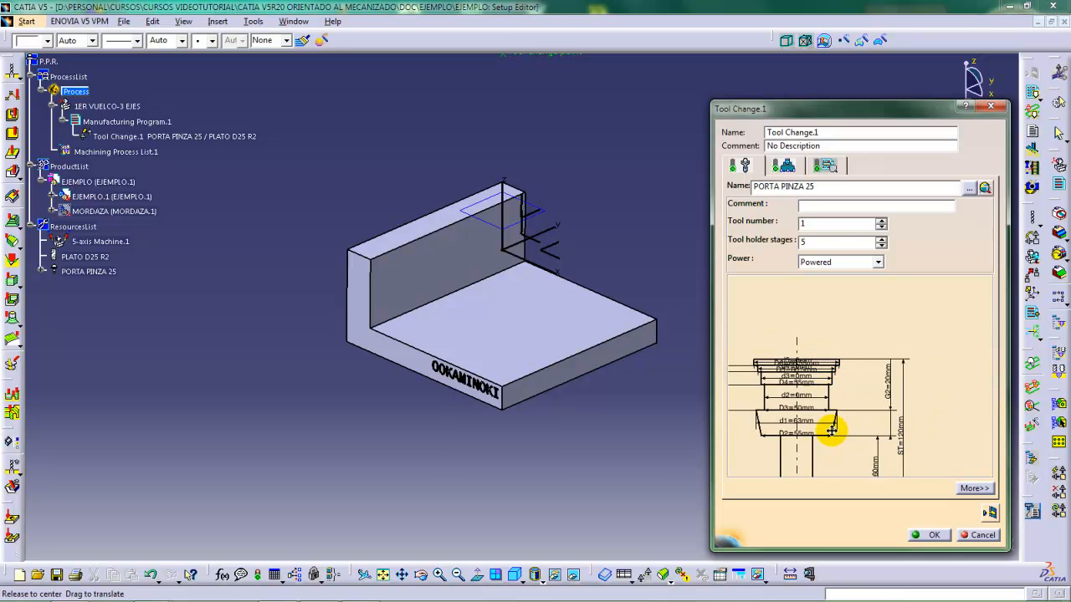
mouse_move(832, 430)
middle_down()
mouse_move(875, 354)
mouse_move(879, 382)
mouse_move(890, 359)
mouse_move(881, 397)
mouse_move(887, 382)
mouse_move(892, 411)
mouse_move(933, 387)
middle_up()
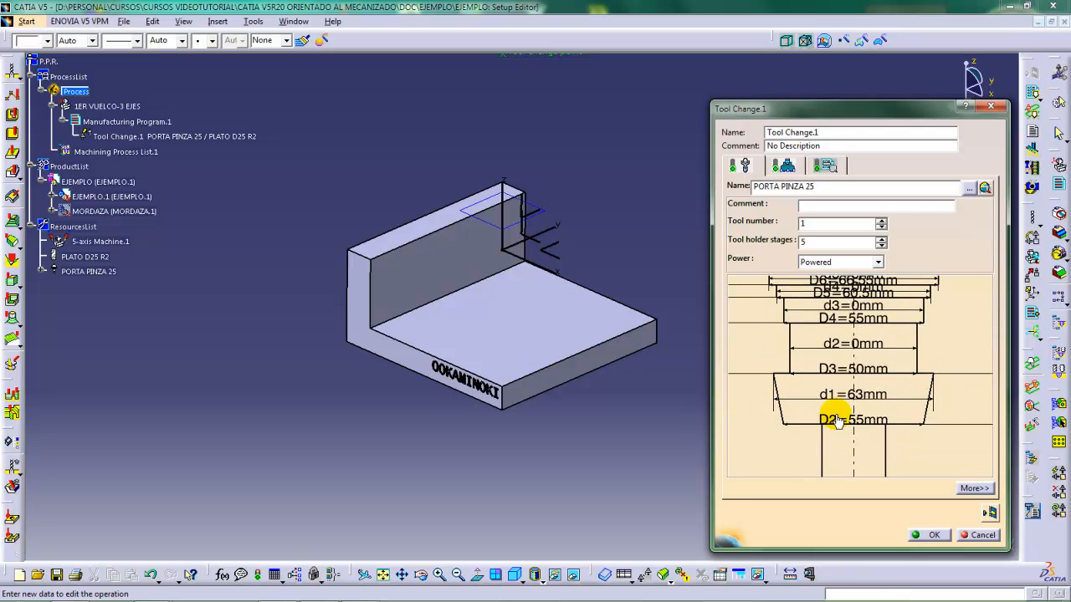
mouse_move(863, 409)
middle_down()
mouse_move(801, 397)
mouse_move(812, 430)
middle_up()
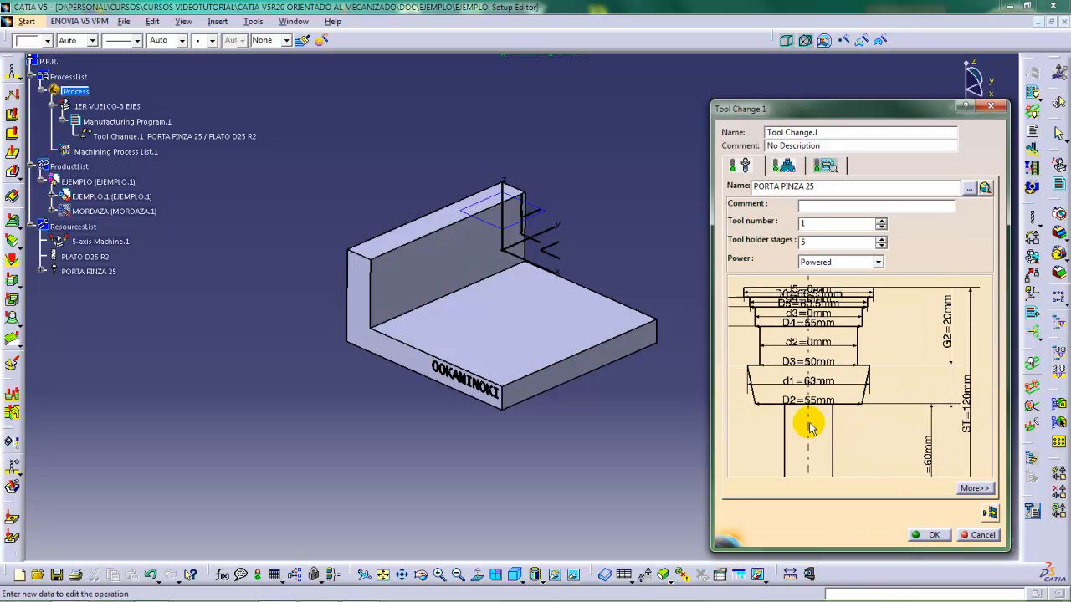
double_click(949, 319)
text(5)
key(Return)
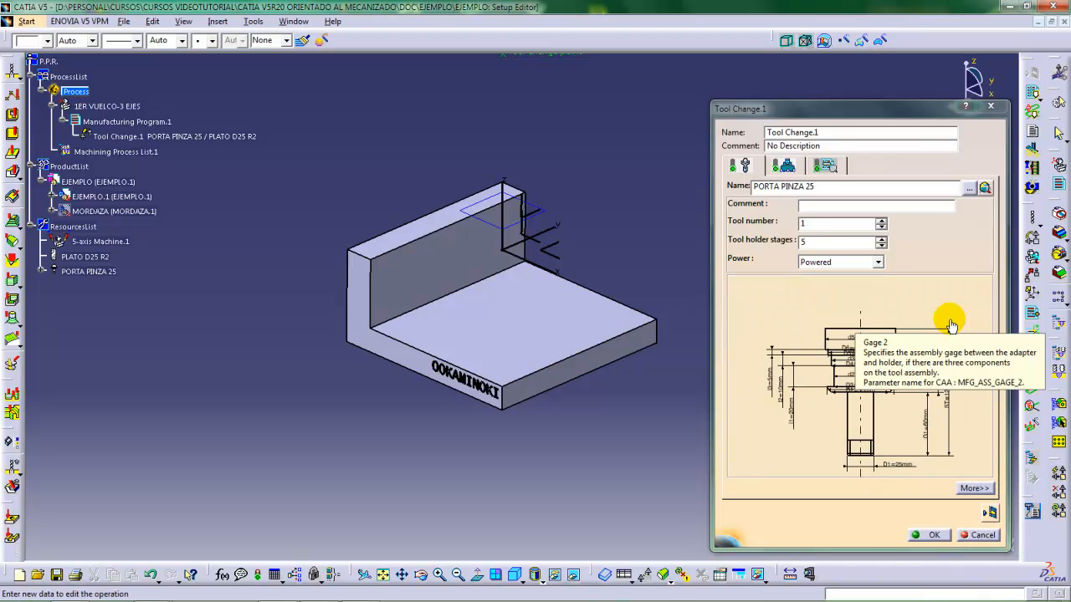
Set Diameter 3 (D3) of the tool holder to 63 mm
mouse_move(829, 435)
middle_down()
mouse_move(849, 394)
mouse_move(861, 412)
mouse_move(848, 411)
mouse_move(873, 373)
middle_up()
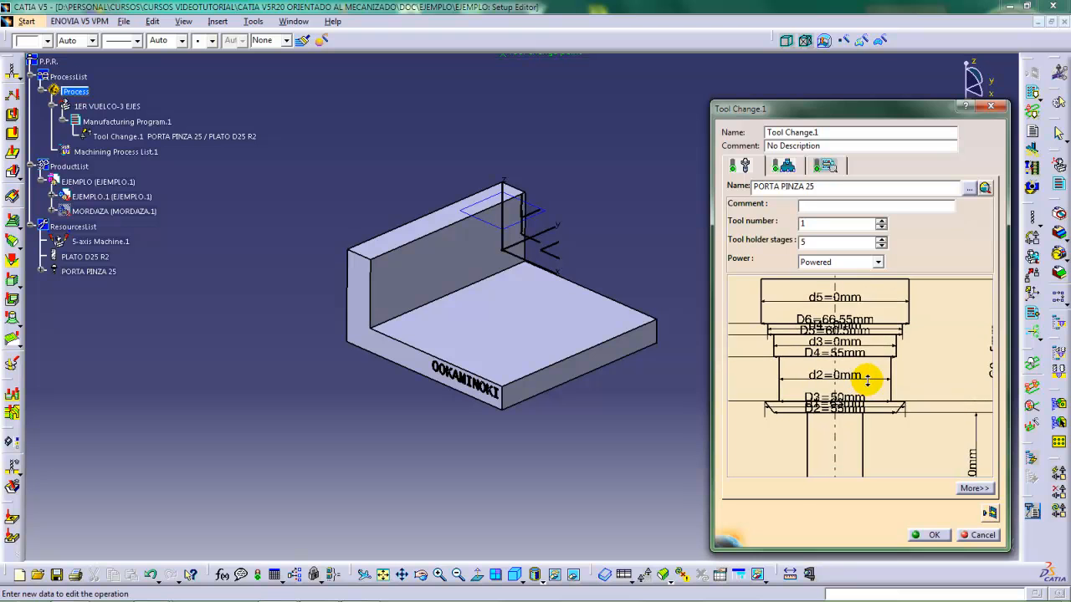
double_click(852, 399)
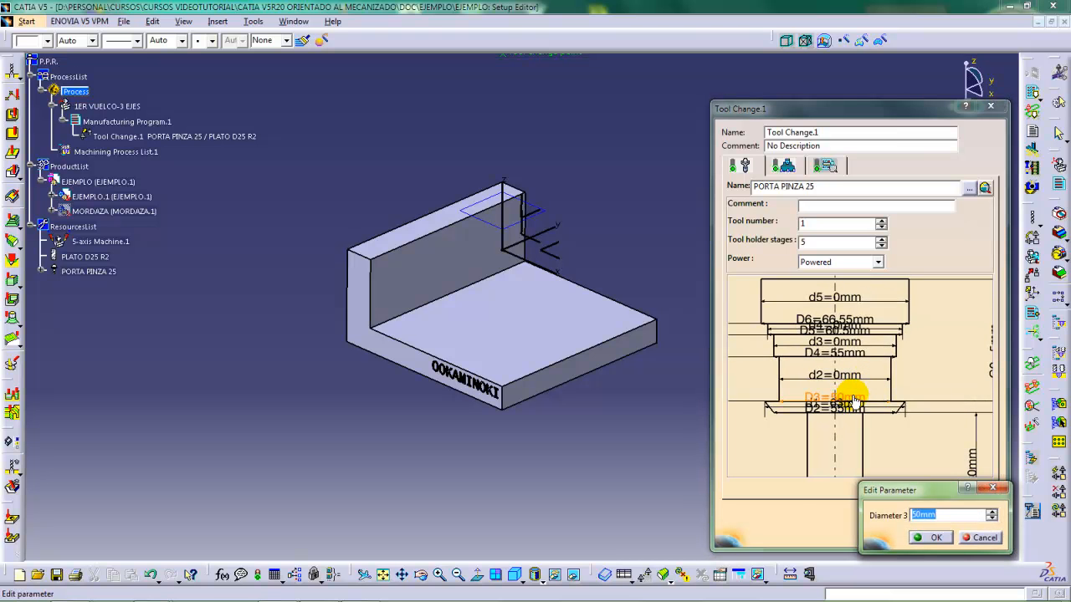
text(6)
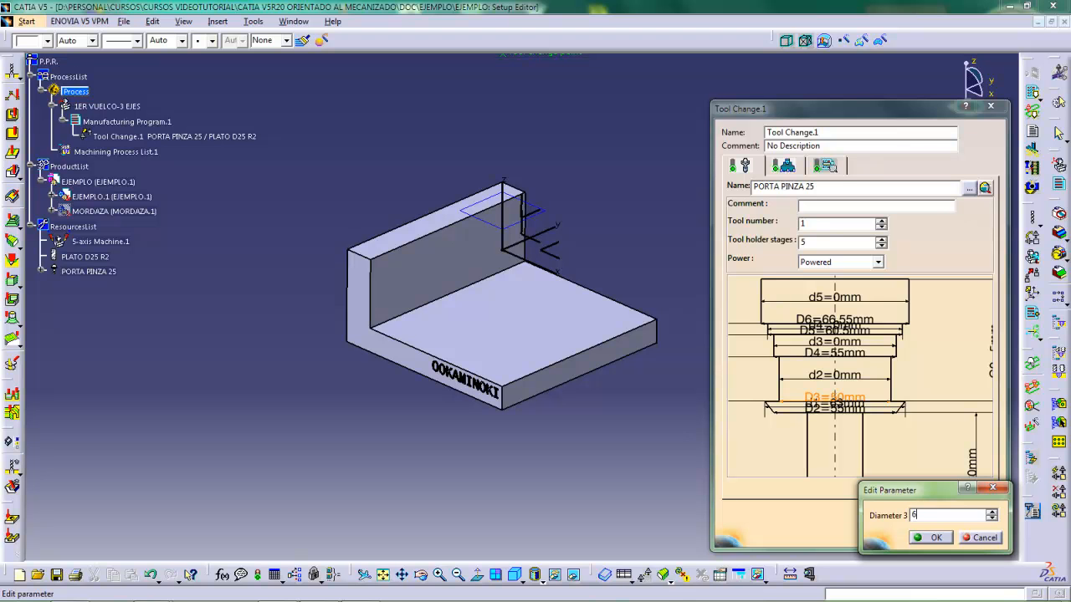
text(0)
key(Return)
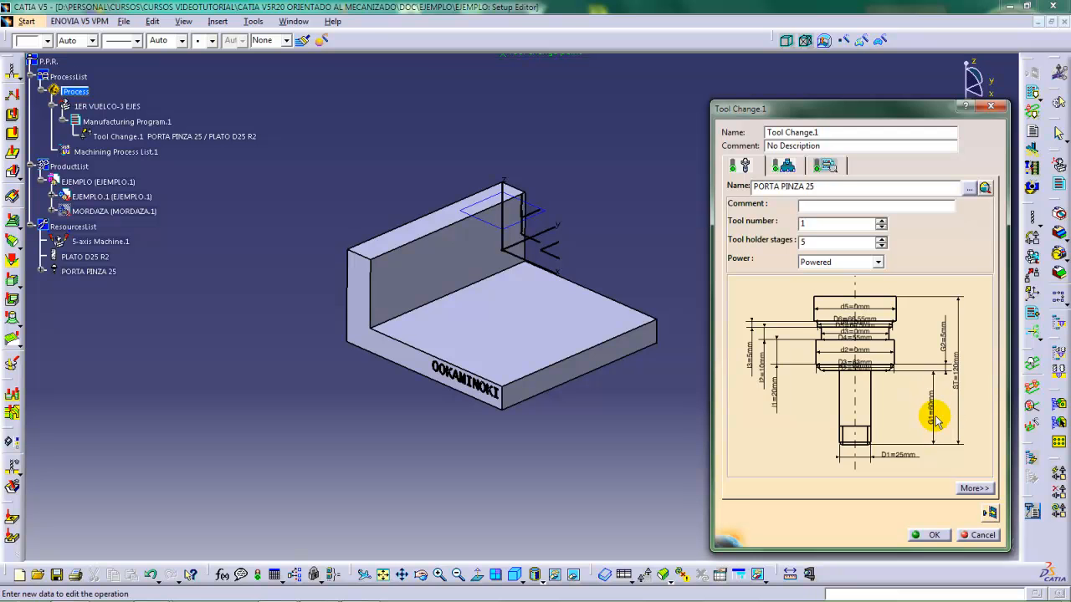
Set Gage 1 (G1) of the tool holder assembly to 70 mm
mouse_move(921, 414)
middle_down()
mouse_move(899, 407)
mouse_move(910, 418)
mouse_move(906, 407)
mouse_move(892, 420)
middle_up()
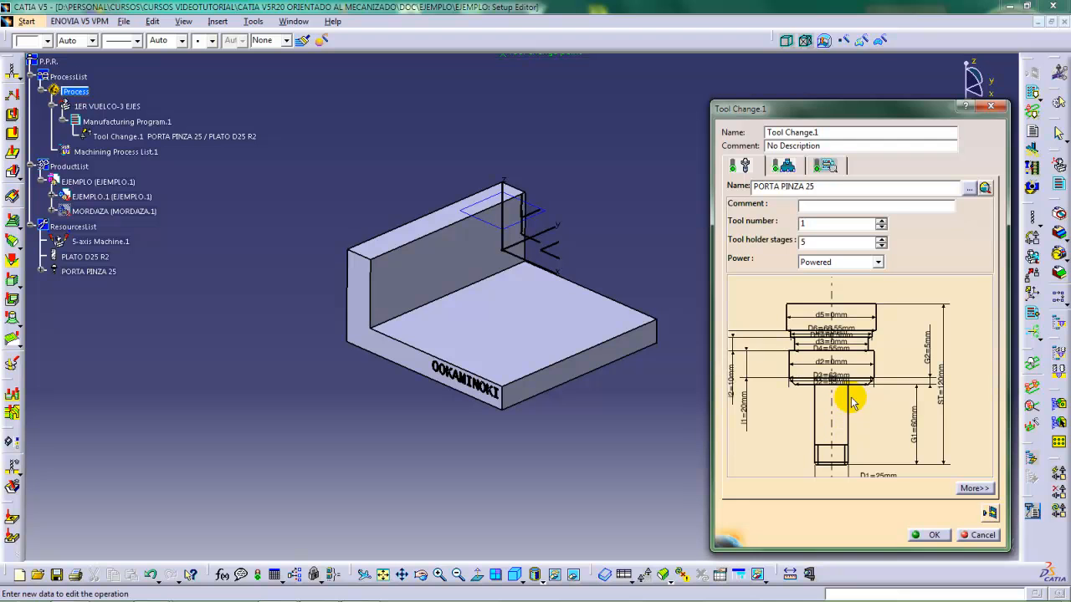
double_click(914, 419)
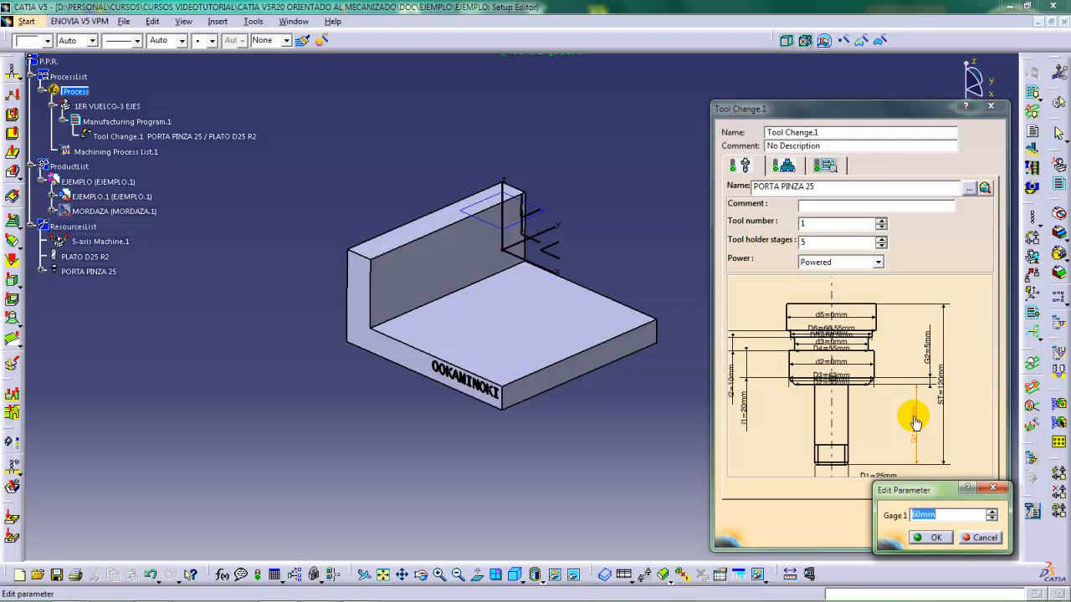
text(70)
key(Return)
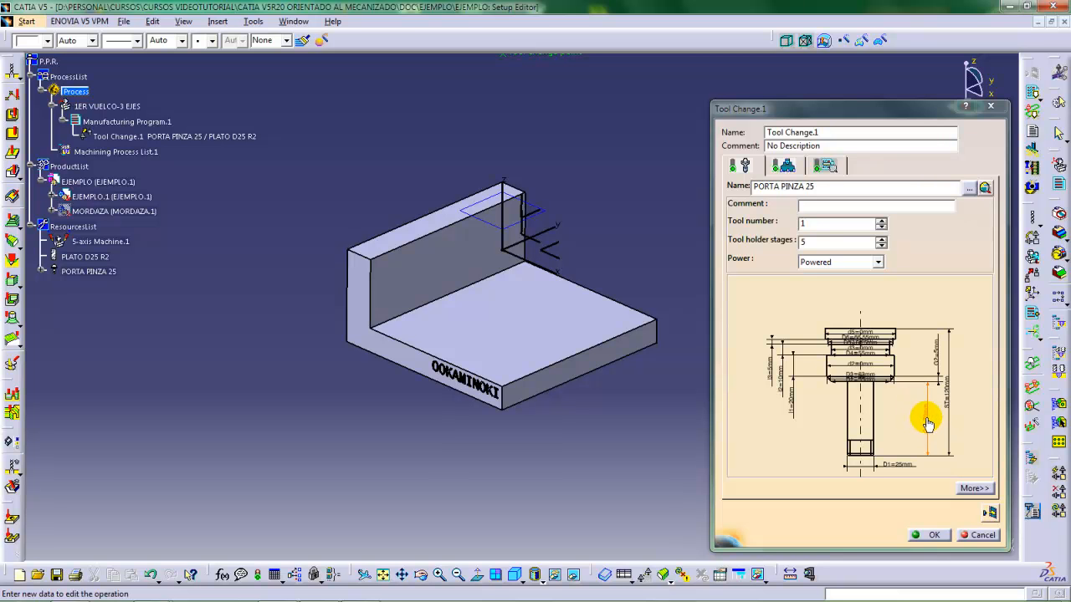
Check the end mill's dimensions, then set Gage 1 (G1) of the tool holder assembly to 120 mm
click(786, 166)
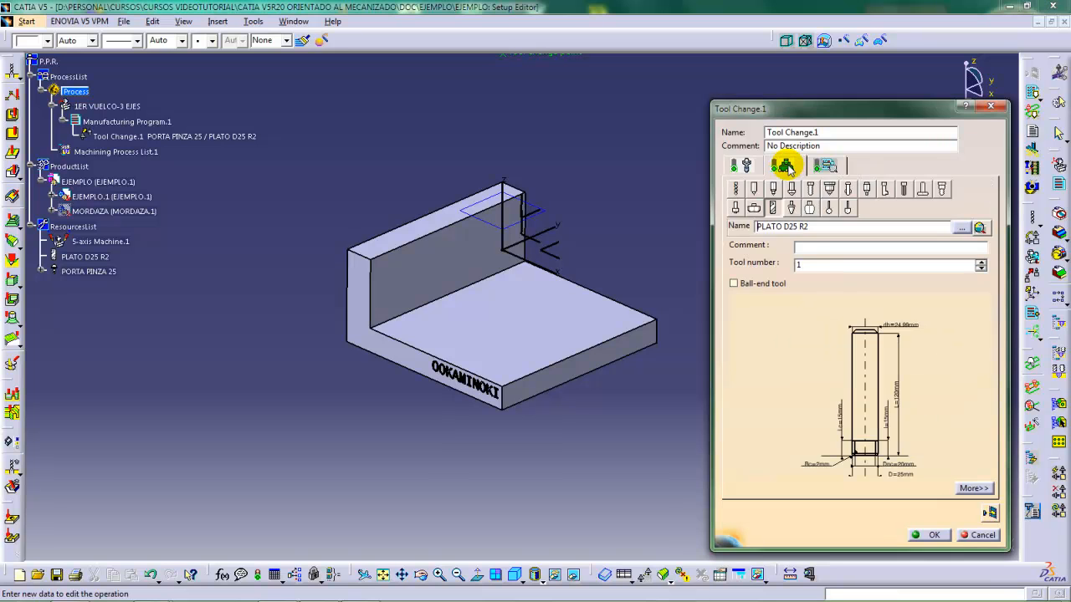
click(742, 166)
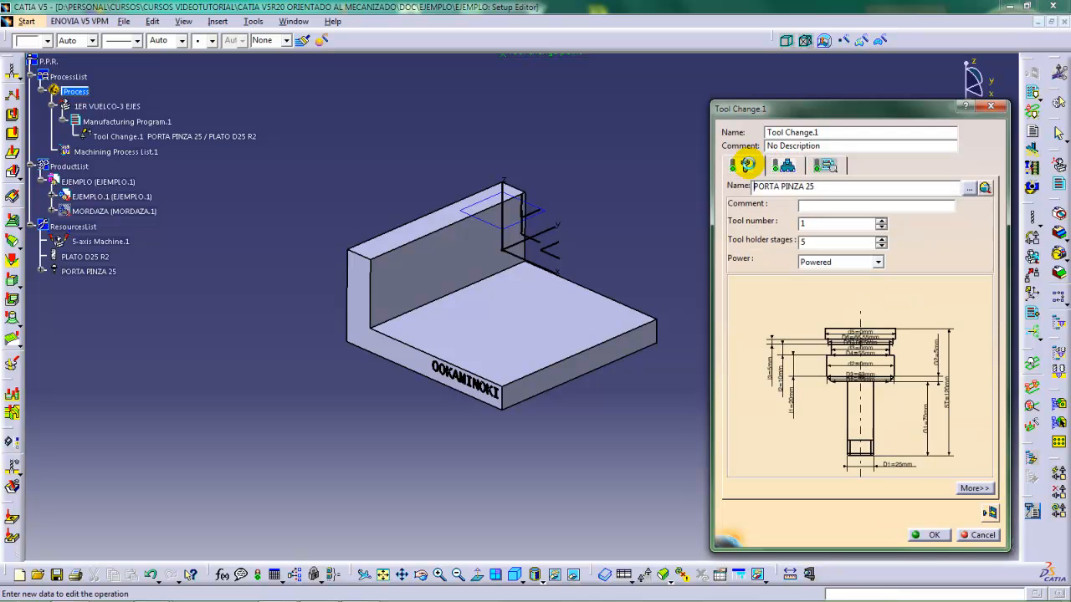
double_click(926, 422)
text(130)
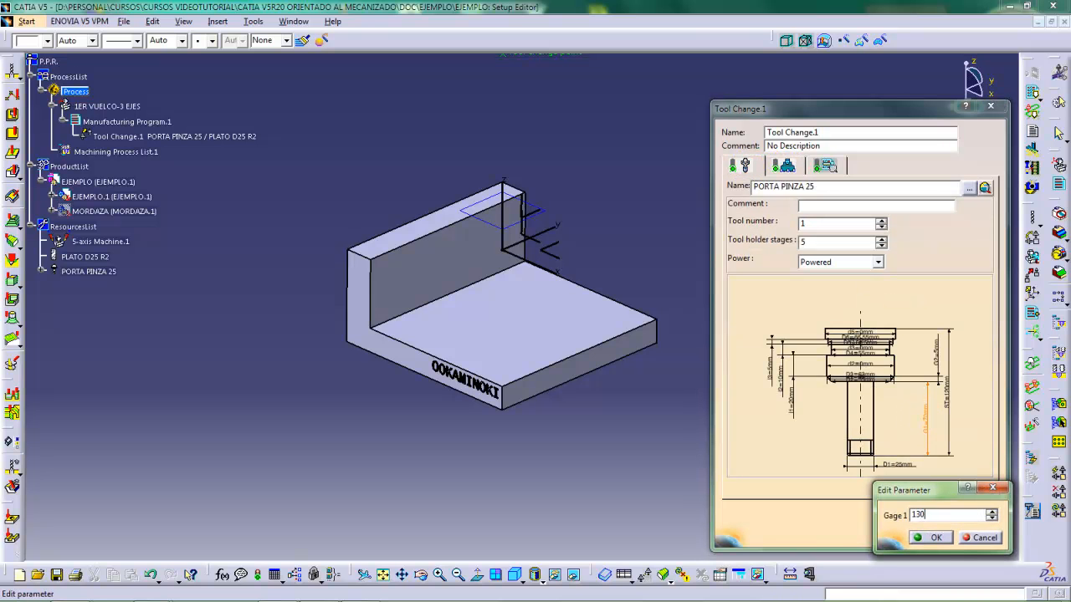
key(Return)
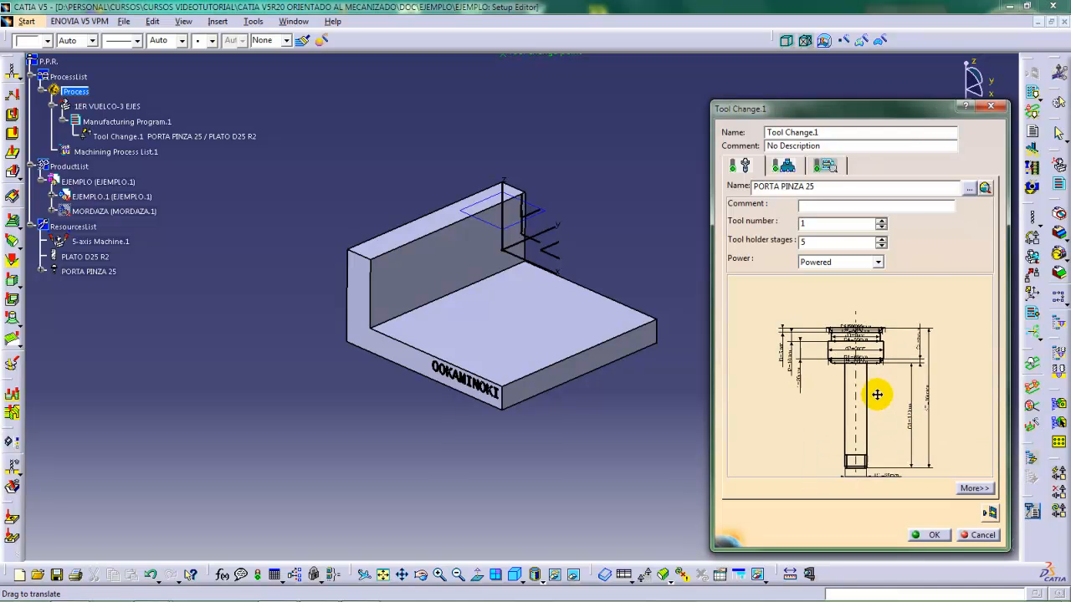
mouse_move(877, 394)
middle_down()
mouse_move(865, 394)
mouse_move(870, 368)
mouse_move(911, 447)
mouse_move(911, 383)
middle_up()
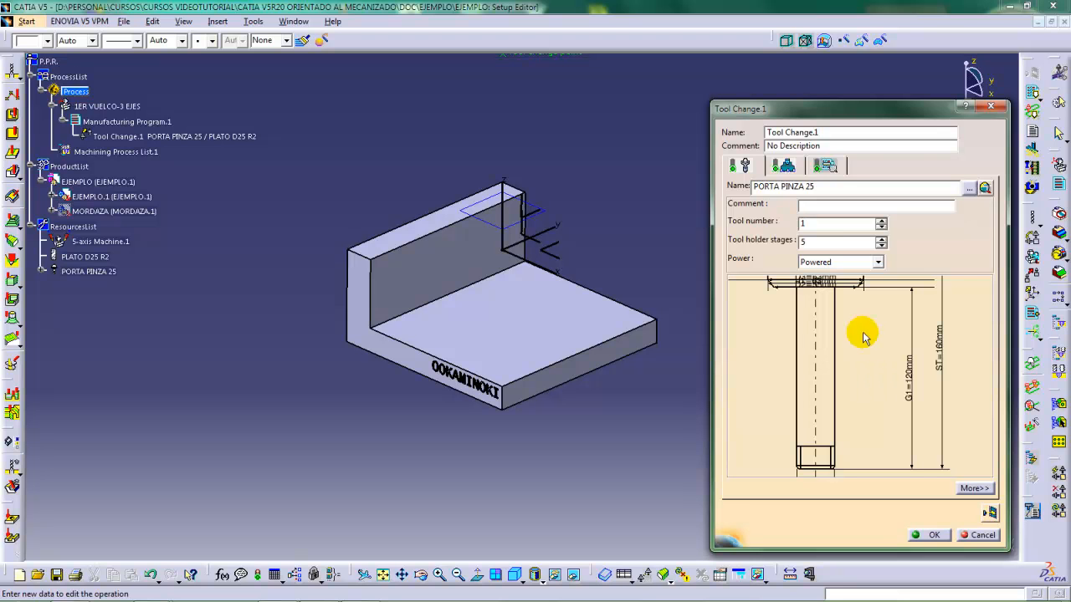
Set the overall length (L) of the end mill PLATO D25 R2 to 80 mm
click(786, 166)
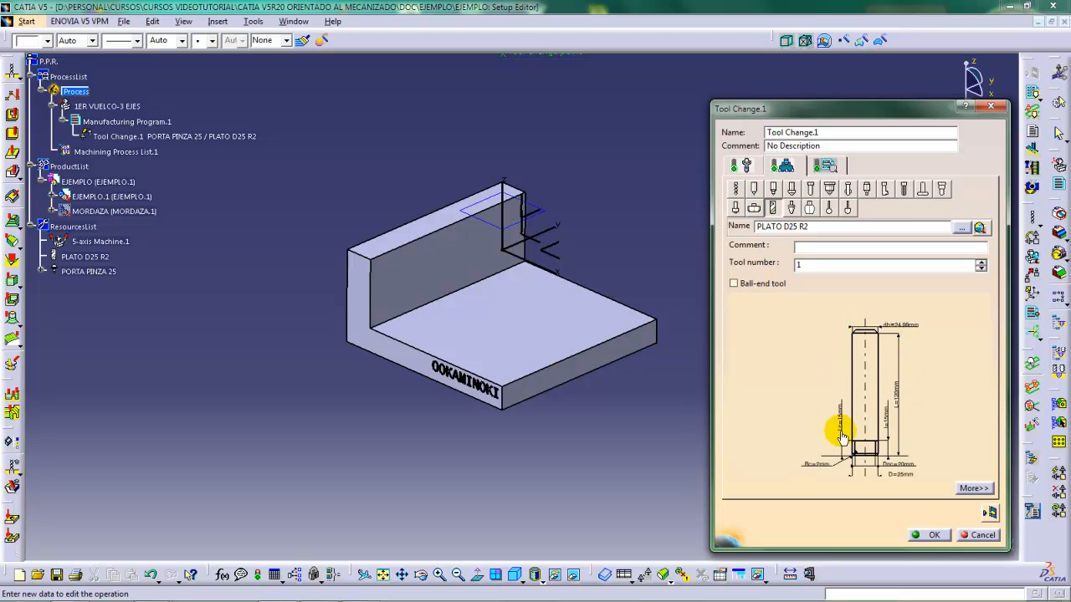
double_click(896, 389)
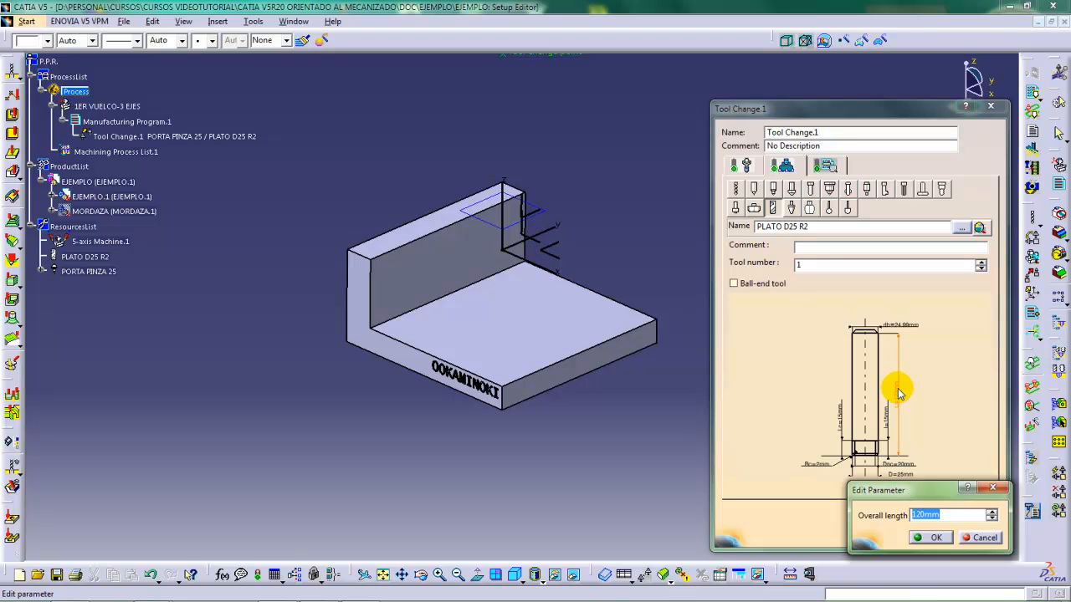
text(80)
key(Return)
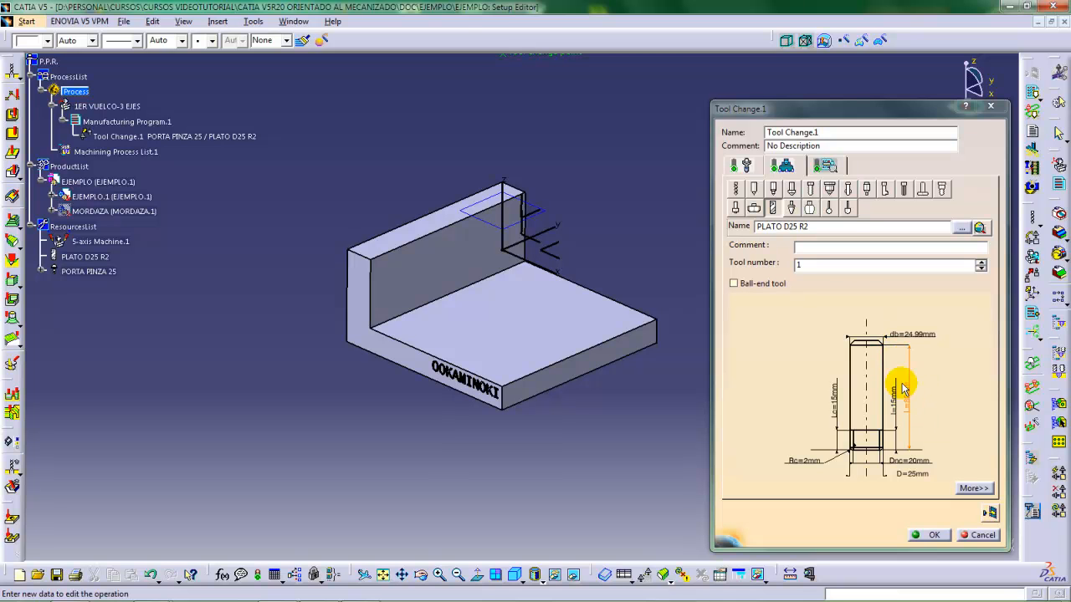
Try to set Gage 1 (G1) of the tool holder assembly to 100 mm
click(746, 166)
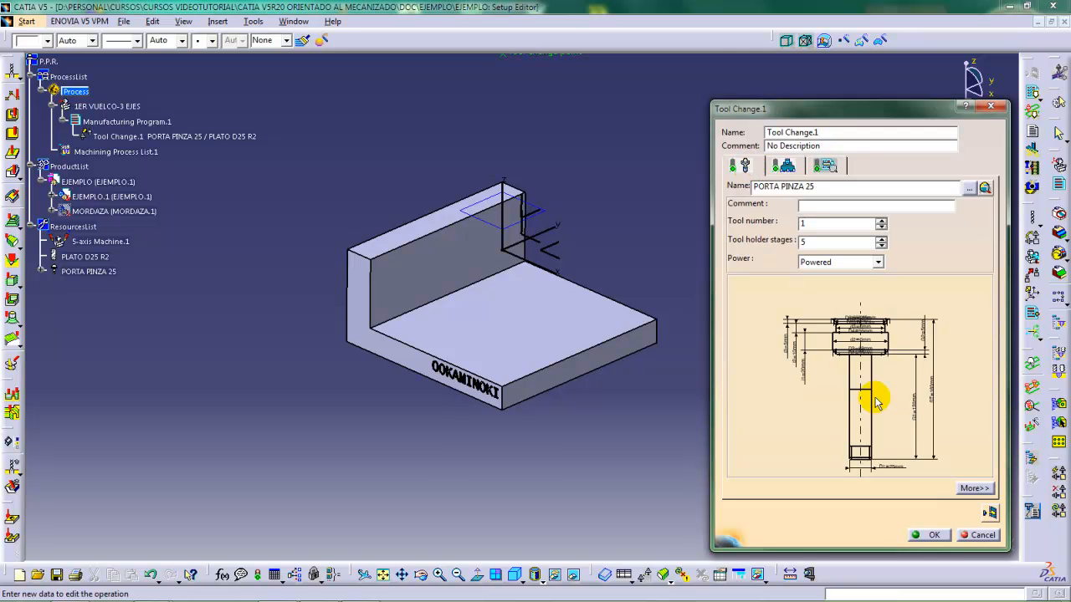
scroll(876, 383, up, 3)
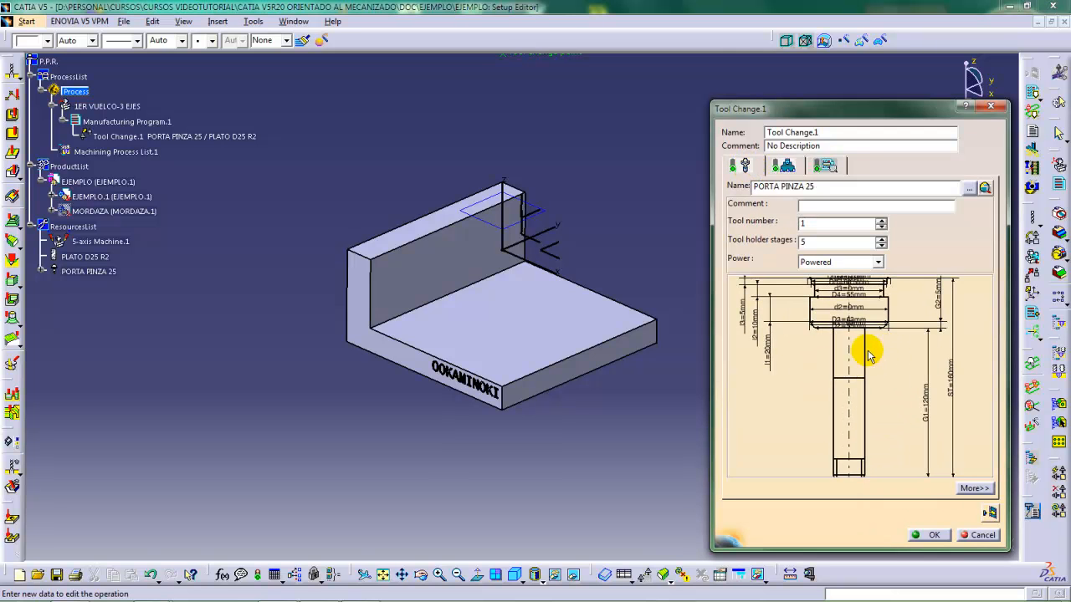
double_click(928, 407)
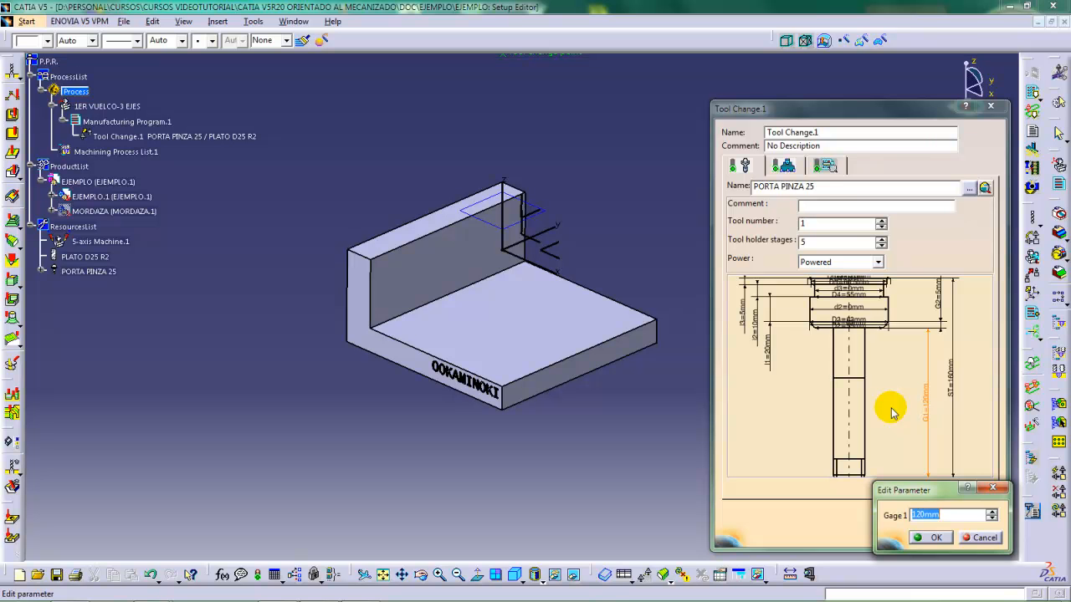
text(100)
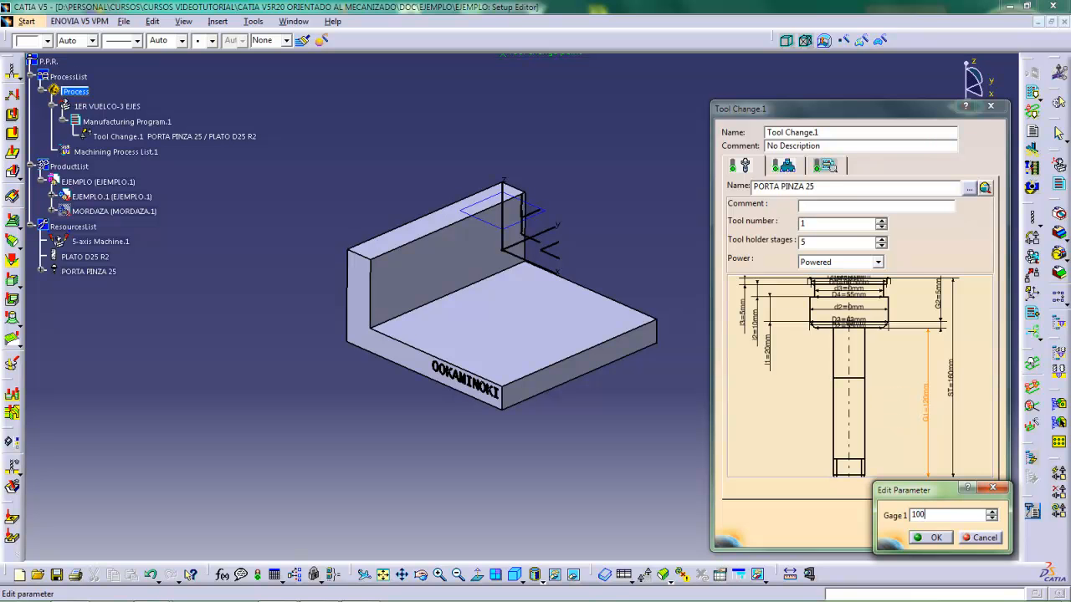
key(Return)
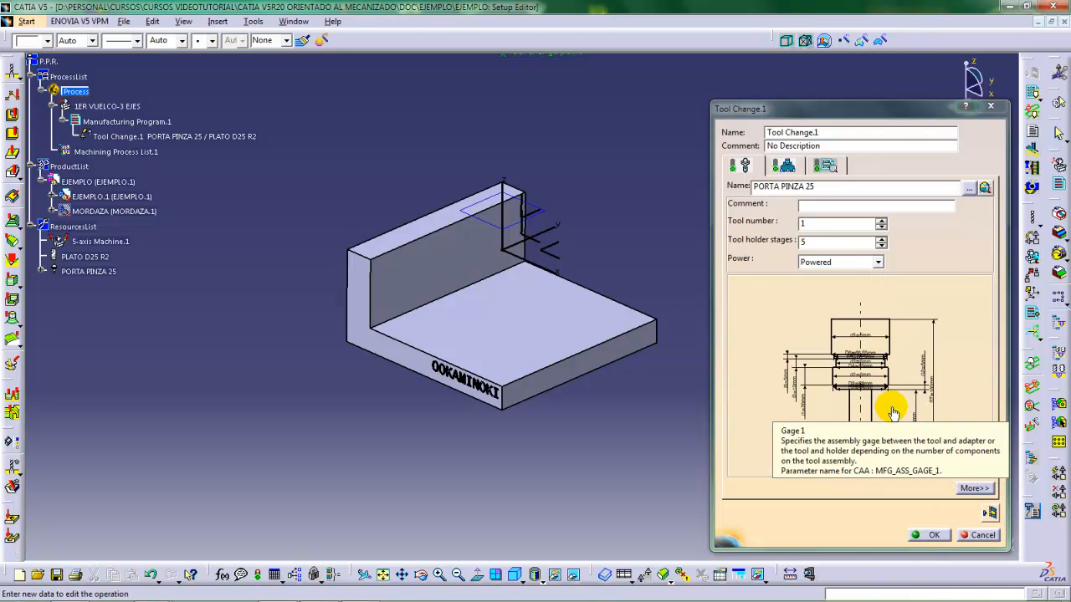
middle_drag(911, 389, 913, 292)
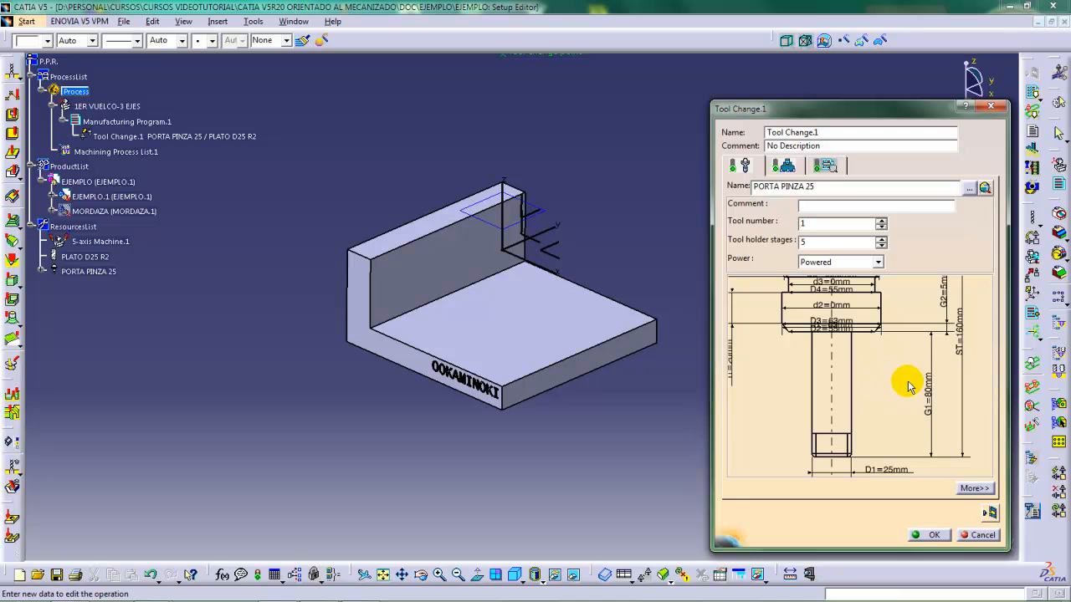
middle_drag(892, 390, 891, 436)
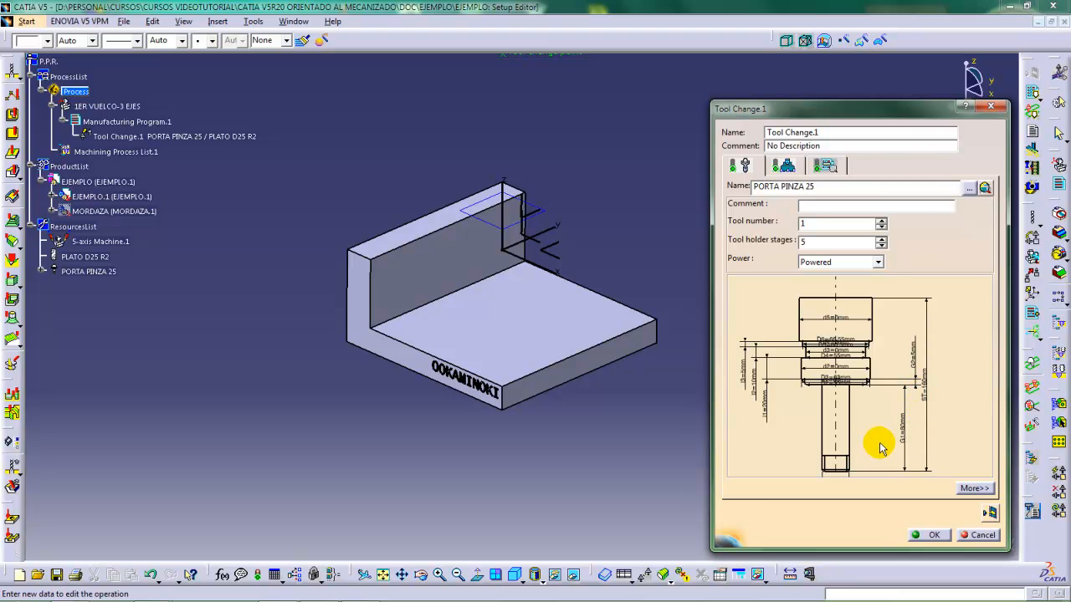
mouse_move(854, 436)
middle_down()
mouse_move(865, 411)
mouse_move(865, 420)
middle_up()
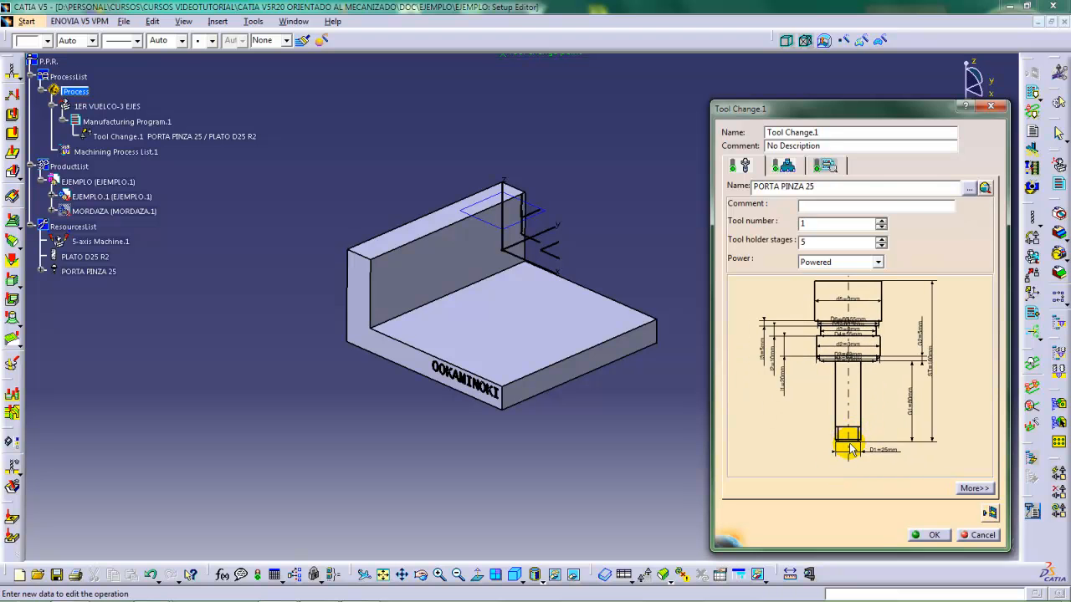
Set Length Holder 1 (l1) of the tool holder PORTA PINZA 25 to 33 mm
middle_drag(861, 382, 856, 406)
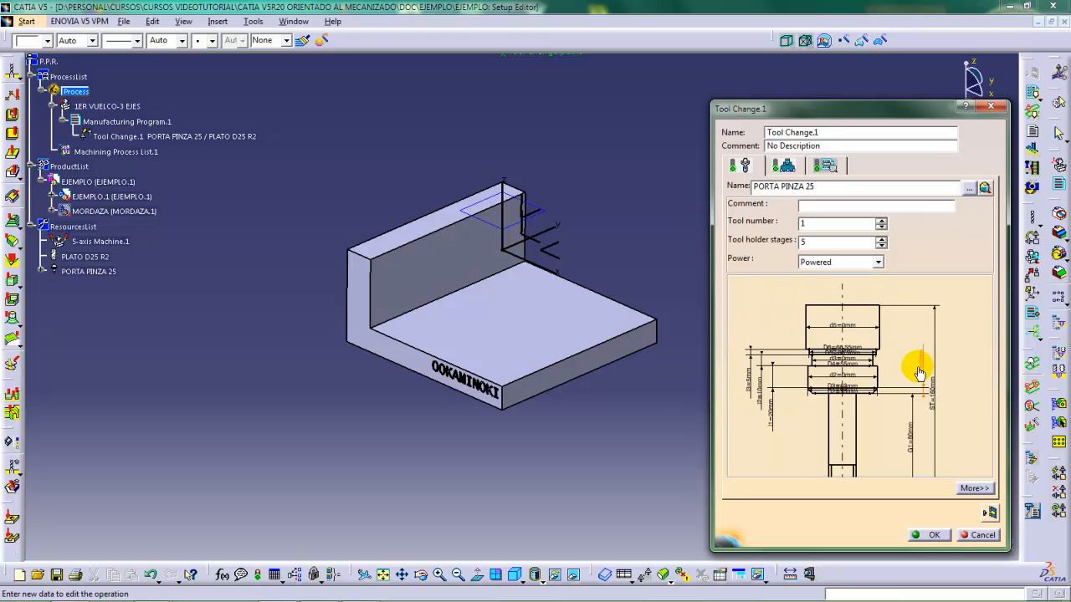
mouse_move(909, 397)
middle_down()
mouse_move(922, 365)
mouse_move(906, 408)
middle_up()
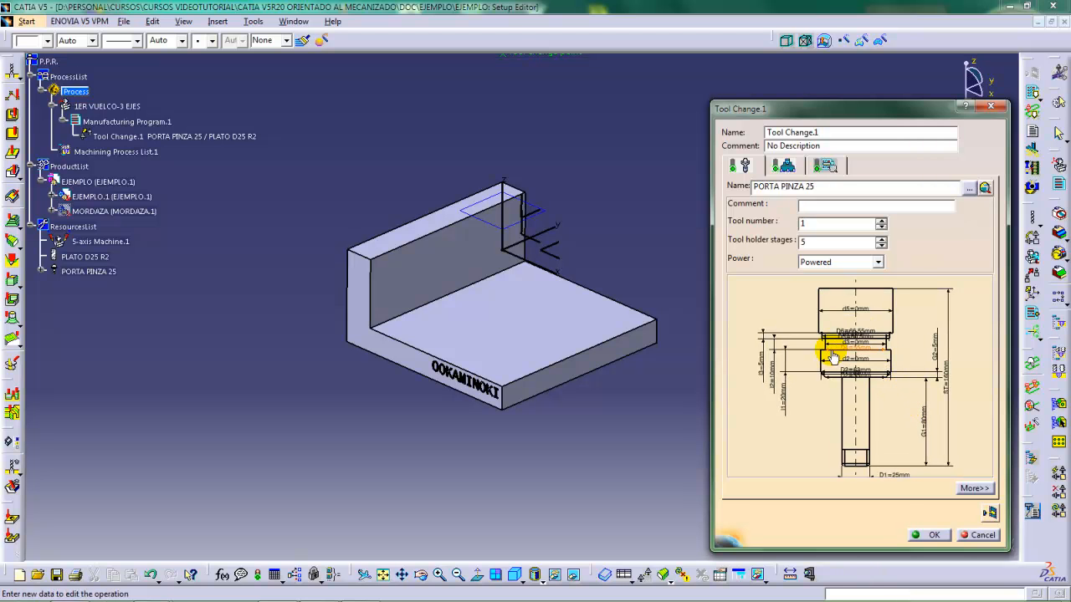
mouse_move(832, 358)
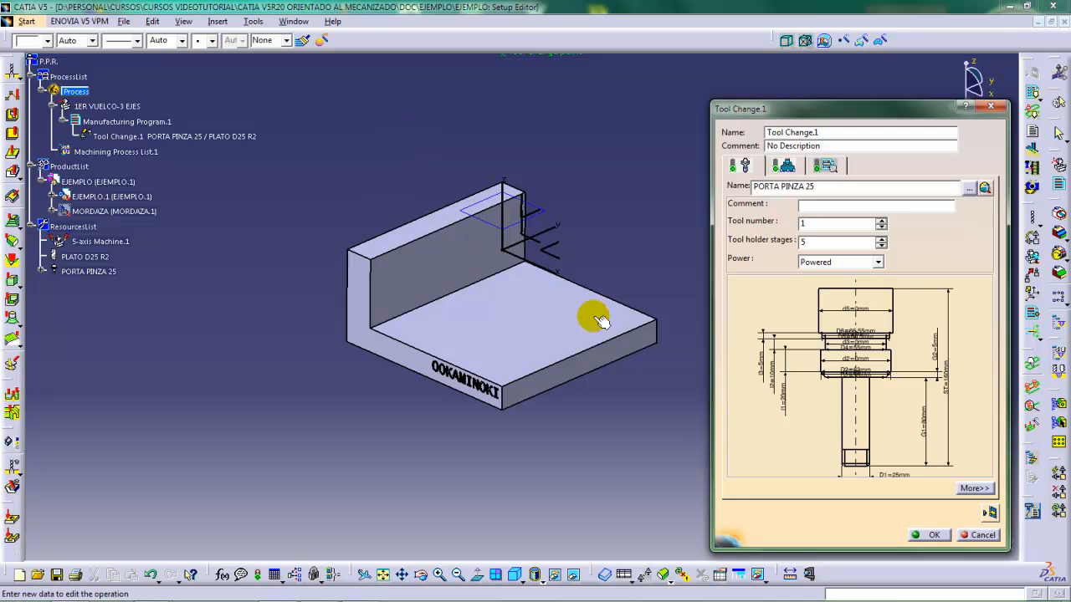
middle_drag(812, 406, 780, 391)
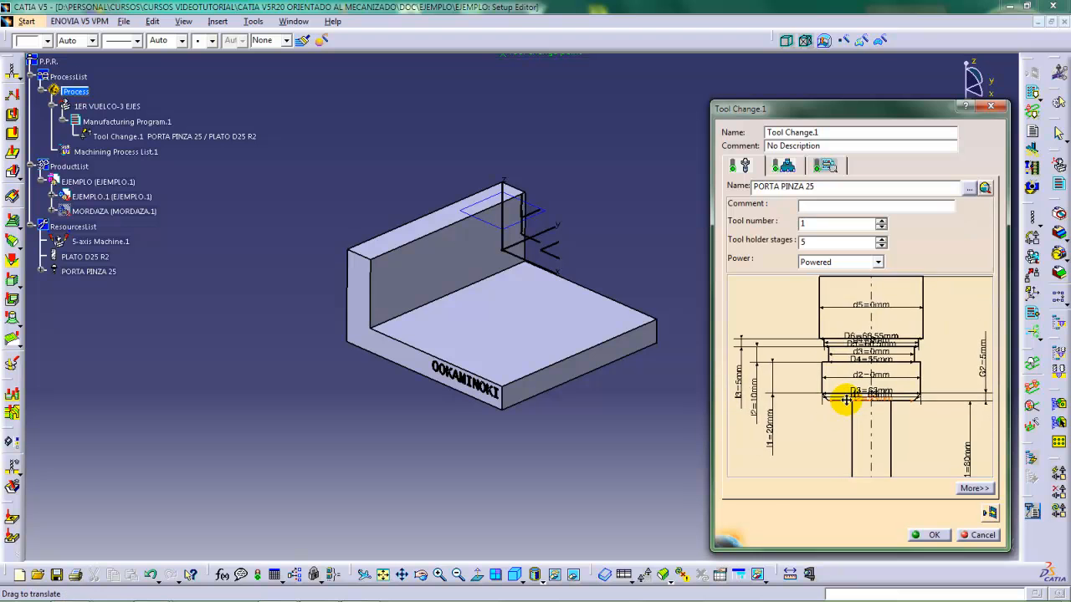
double_click(770, 427)
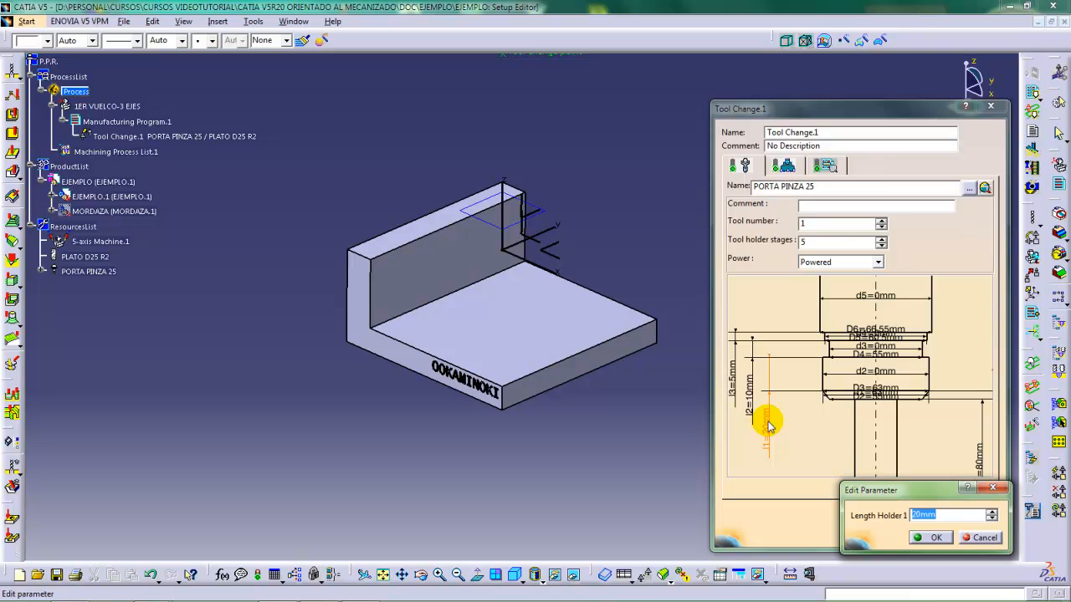
text(33)
key(Return)
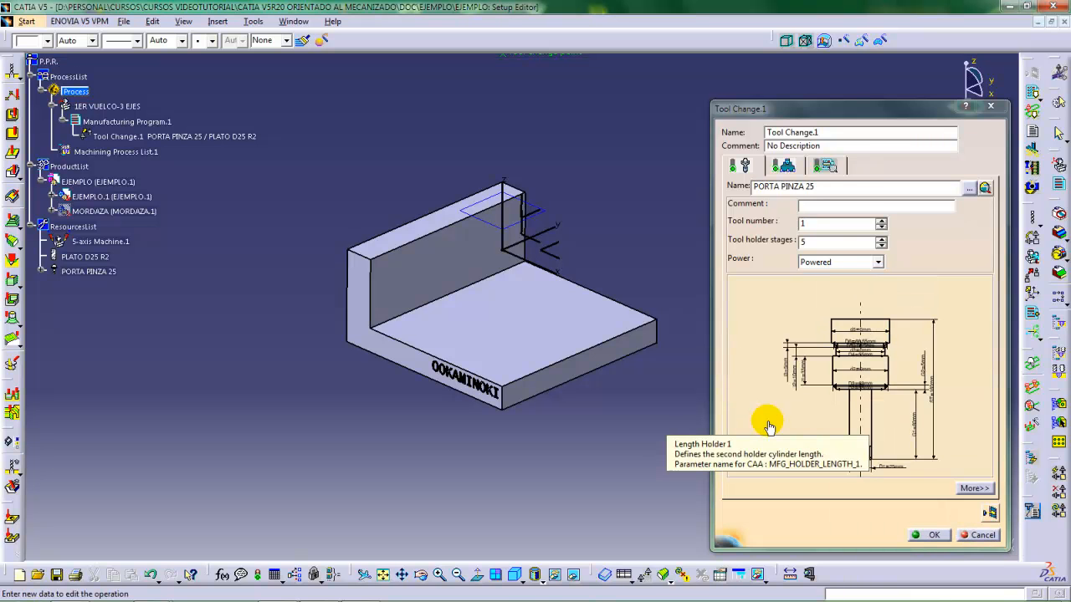
Set the total set length (ST) of the tool holder assembly to 250 mm
double_click(933, 403)
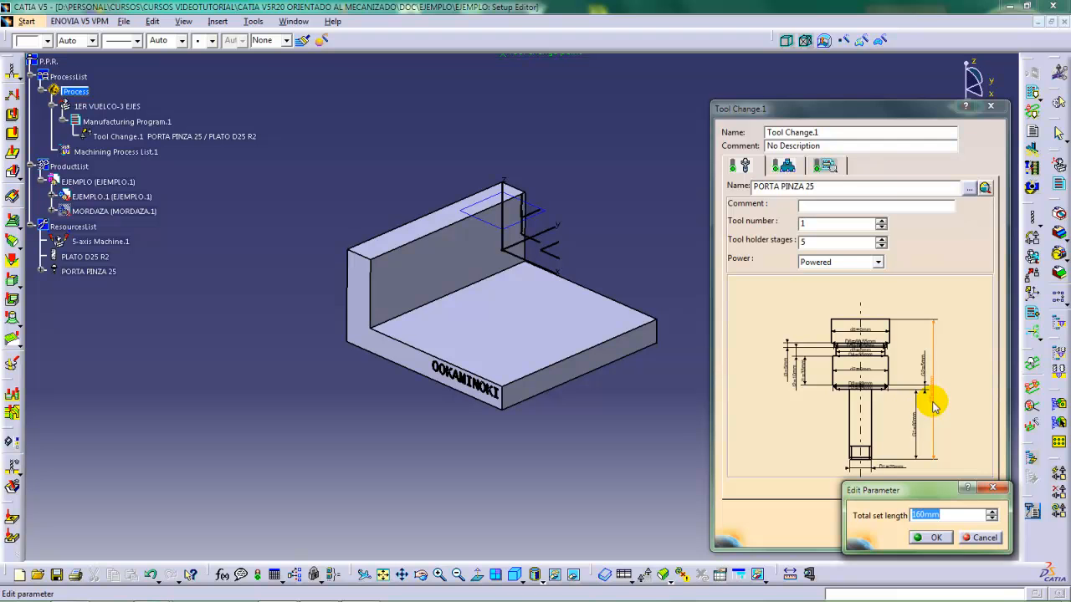
text(80)
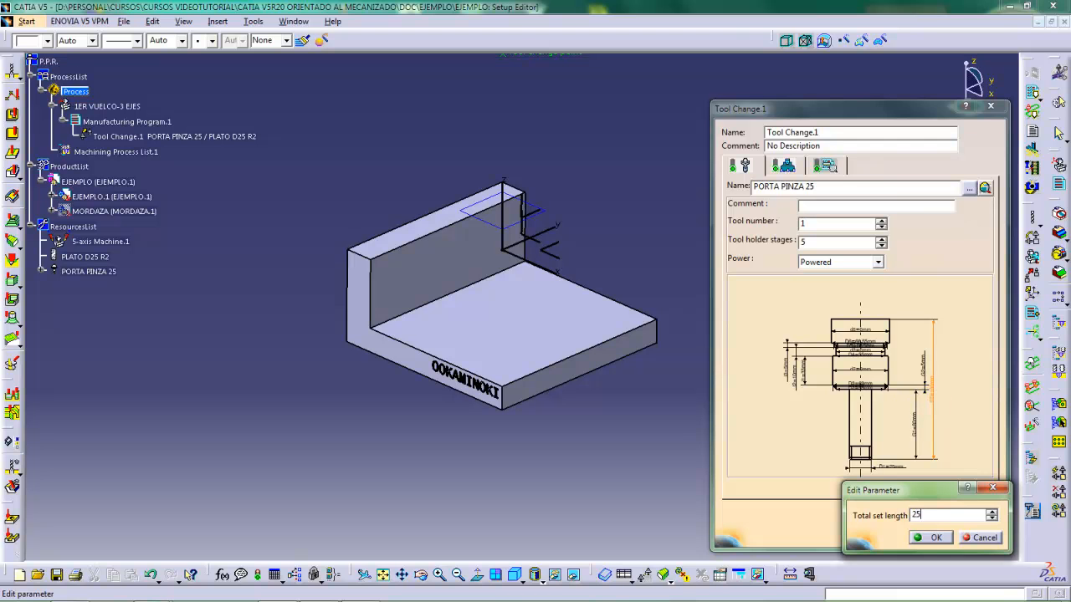
key(Return)
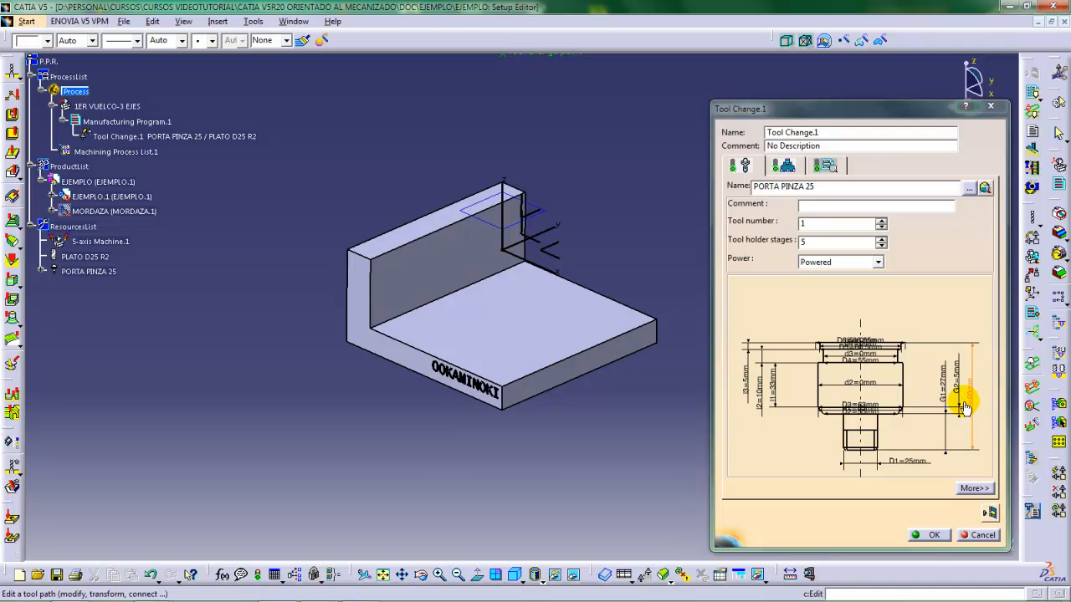
double_click(970, 390)
text(200)
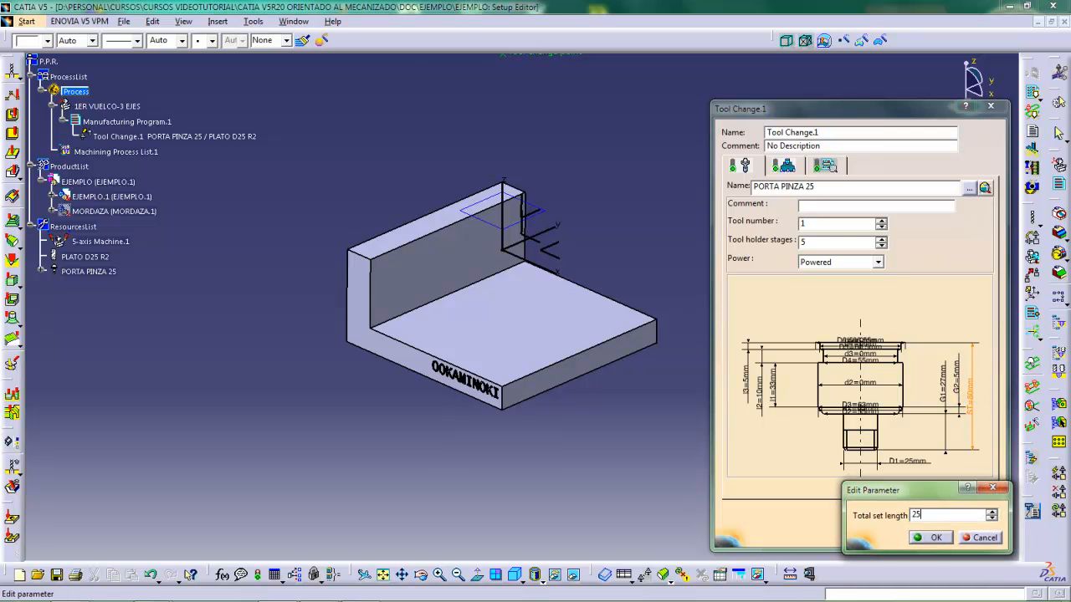
key(Return)
Set Gage 1 (G1) of the tool holder assembly to 80 mm
middle_drag(855, 415, 844, 347)
double_click(928, 397)
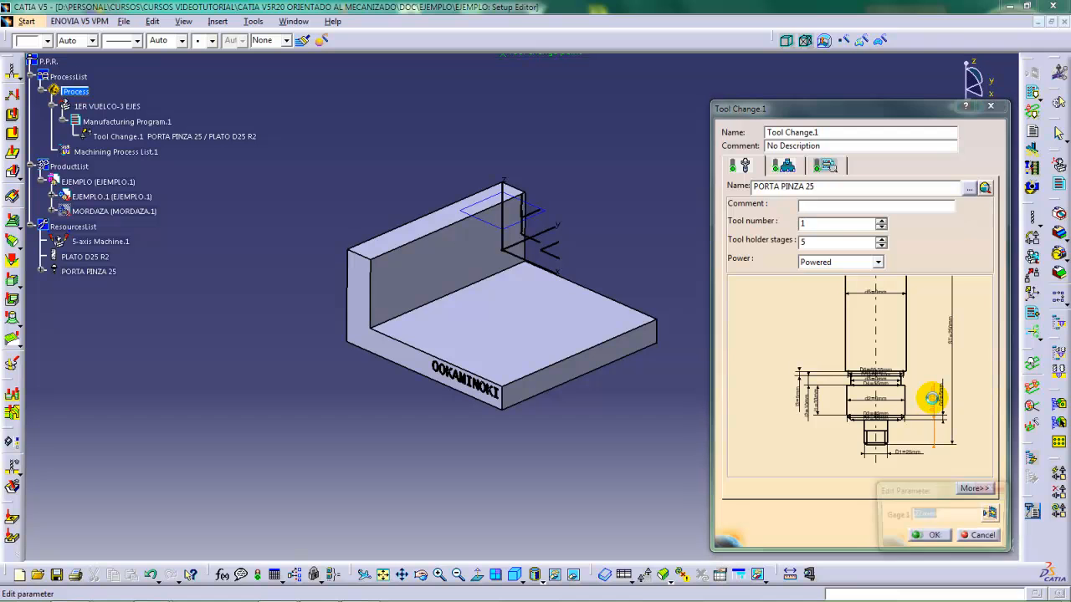
text(80)
key(Return)
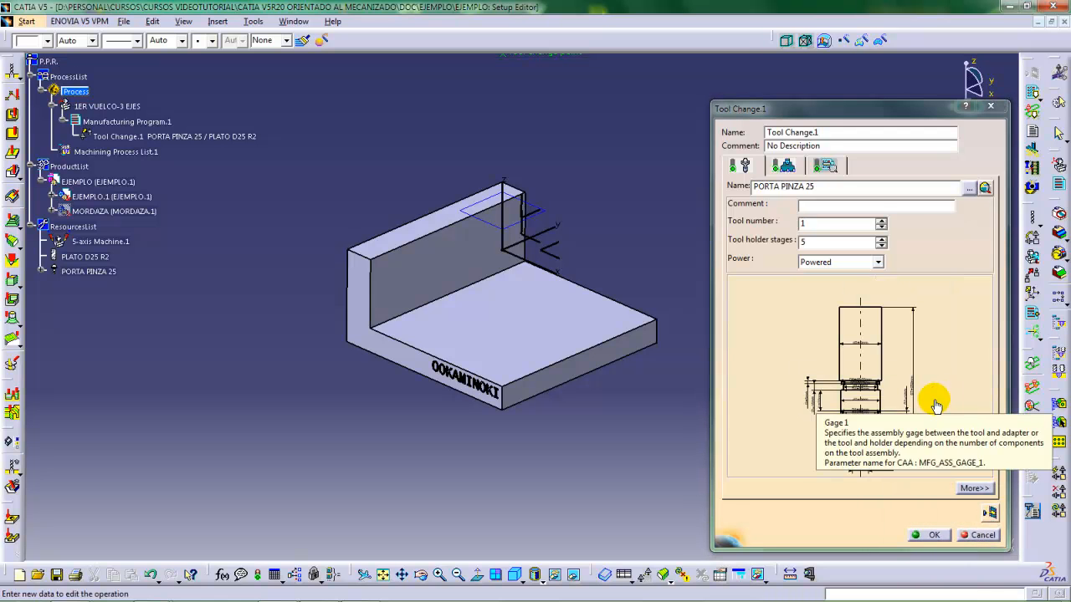
Set Gage 1 (G1) of the tool holder assembly to 70 mm
middle_drag(863, 409, 858, 377)
middle_drag(911, 461, 909, 424)
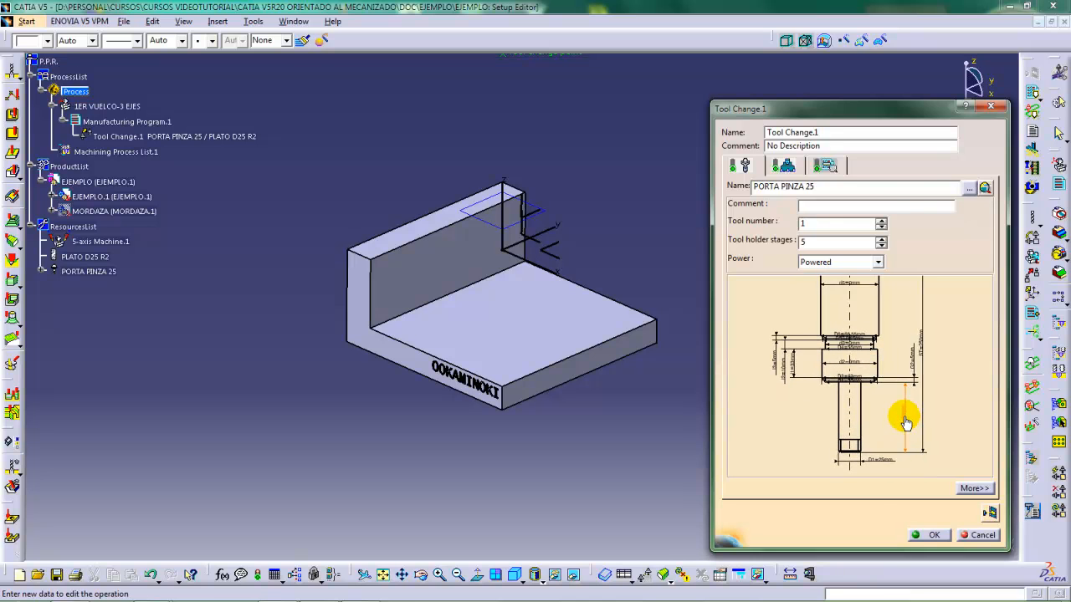
double_click(905, 419)
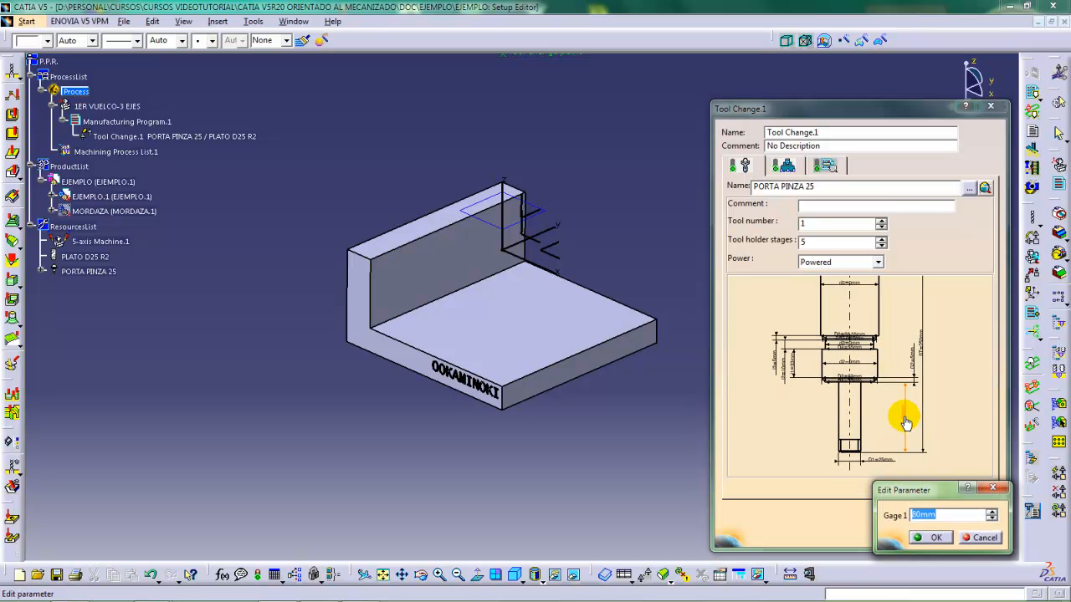
text(70)
key(Return)
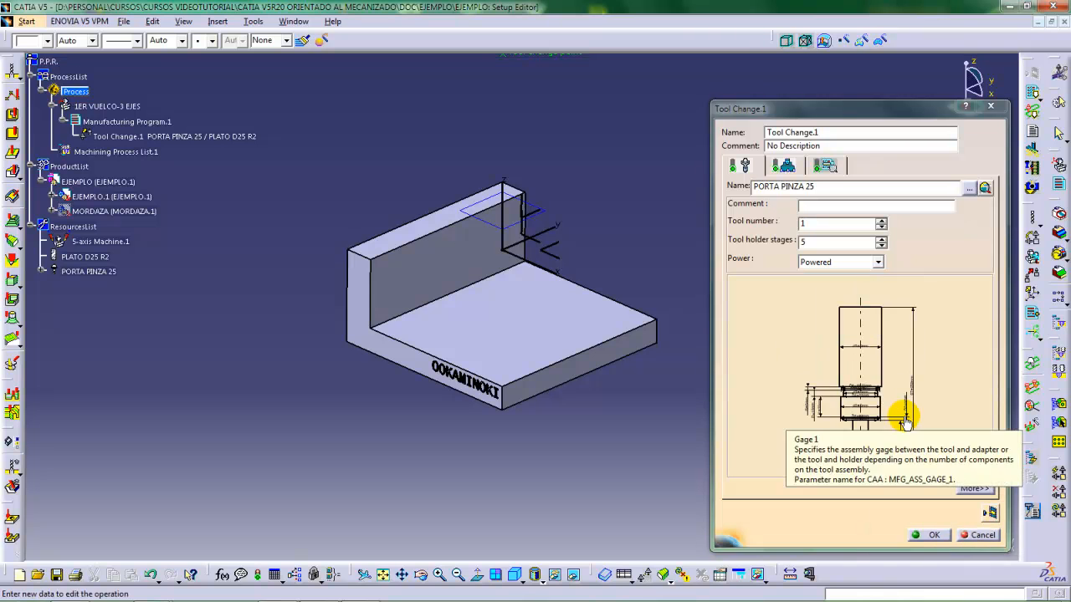
Set Length Holder 2 (l2), the length of the holder's narrow neck, to 15 mm
scroll(866, 383, up, 5)
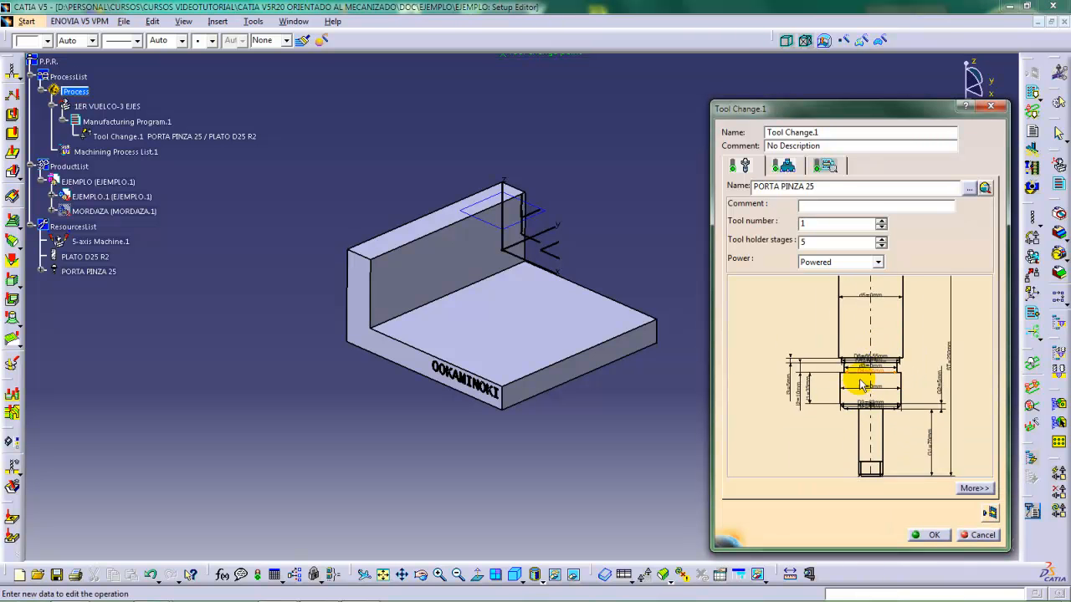
scroll(876, 354, up, 2)
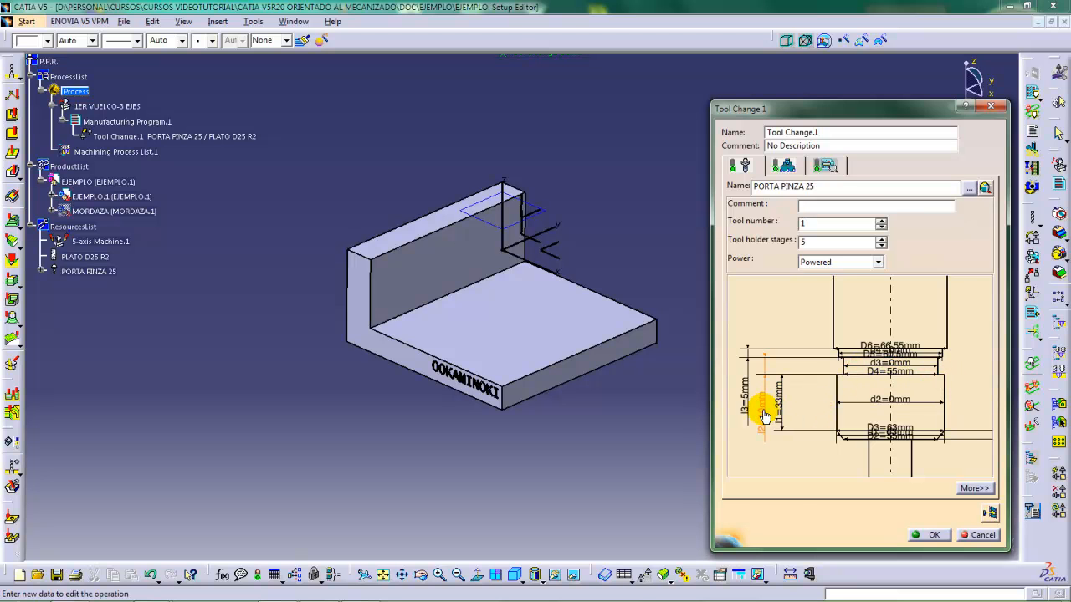
mouse_move(764, 413)
double_click(762, 412)
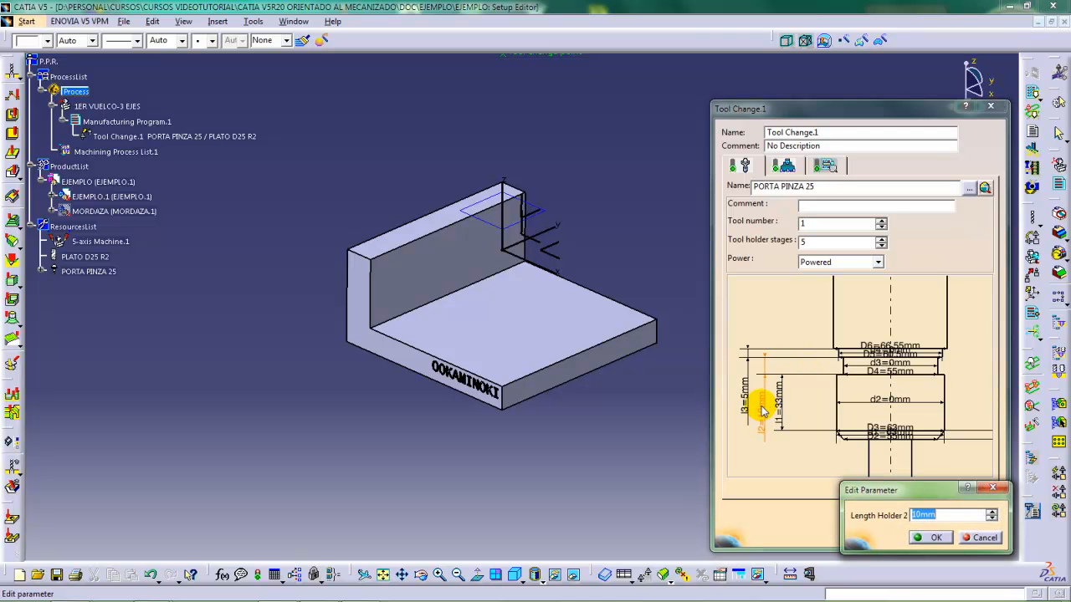
text(25)
key(Return)
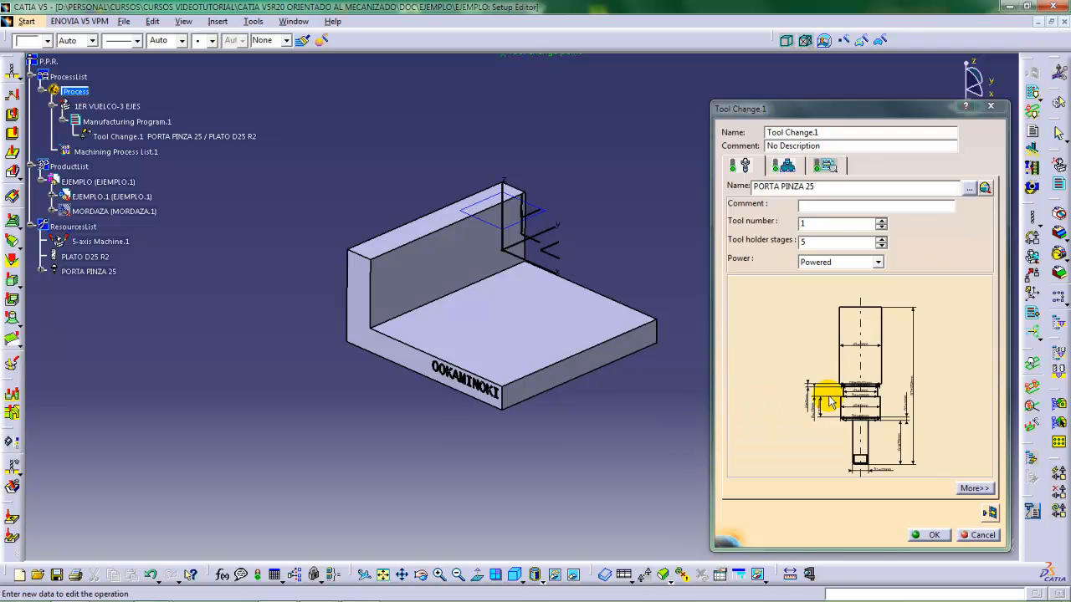
Set Diameter 4 (D4), at the lower end of the holder's neck, to 50 mm
ctrl+middle_drag(829, 397, 855, 308)
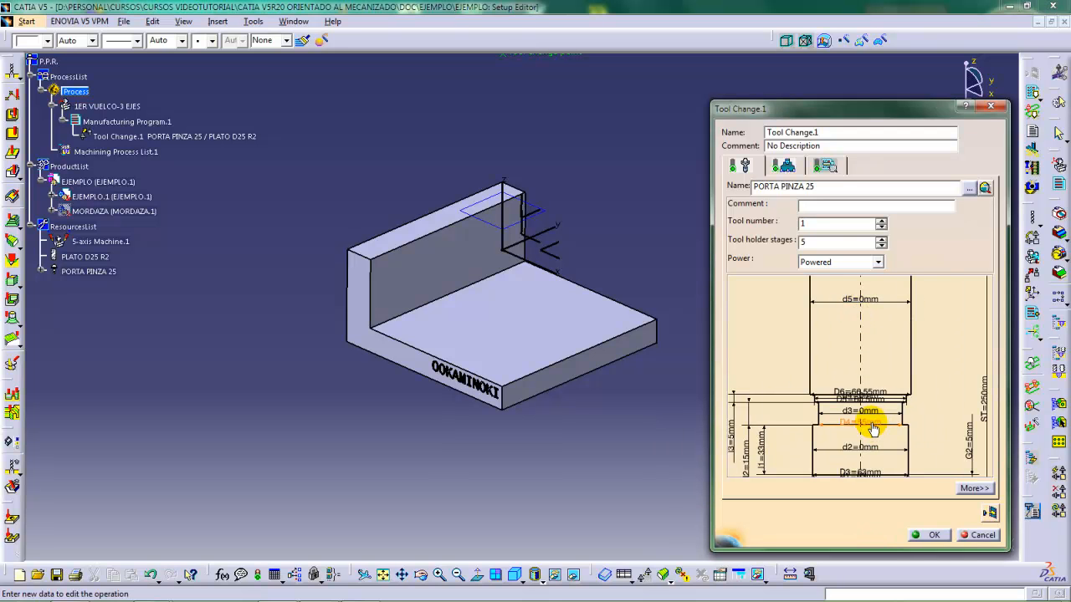
double_click(871, 423)
text(50)
key(Return)
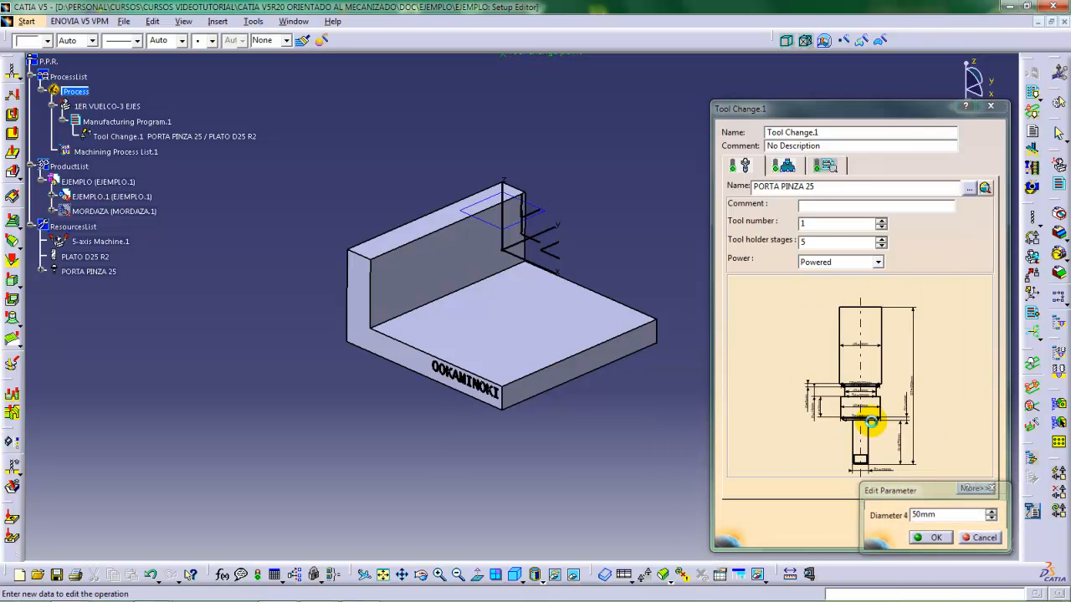
Set Length Holder 3 (l3), the length of the fourth holder stage above the neck, to 149 mm
mouse_move(857, 372)
middle_down()
mouse_move(848, 389)
mouse_move(852, 349)
middle_up()
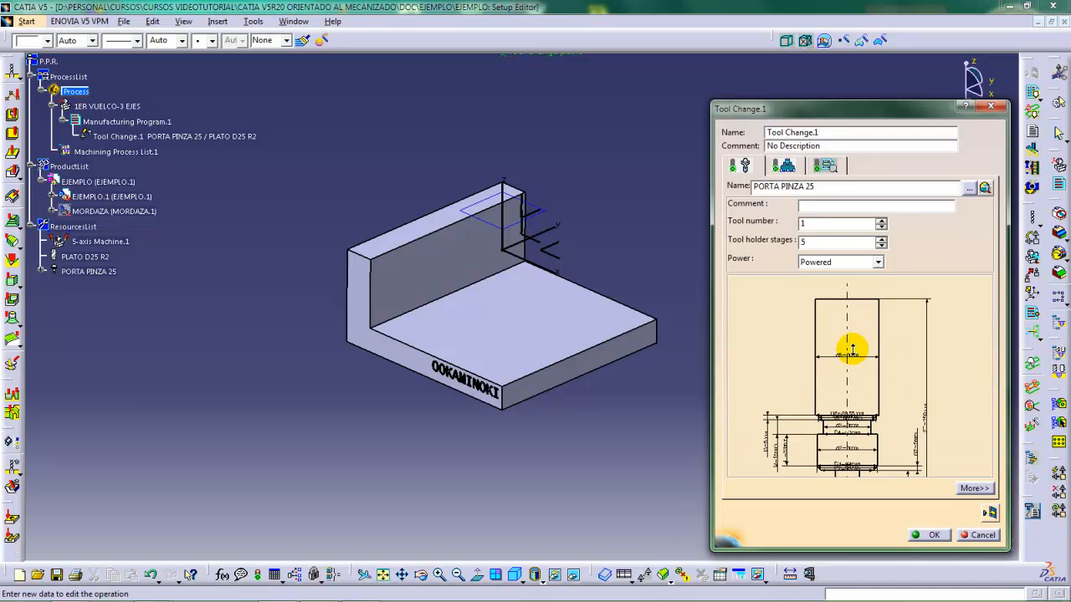
middle_drag(846, 403, 874, 306)
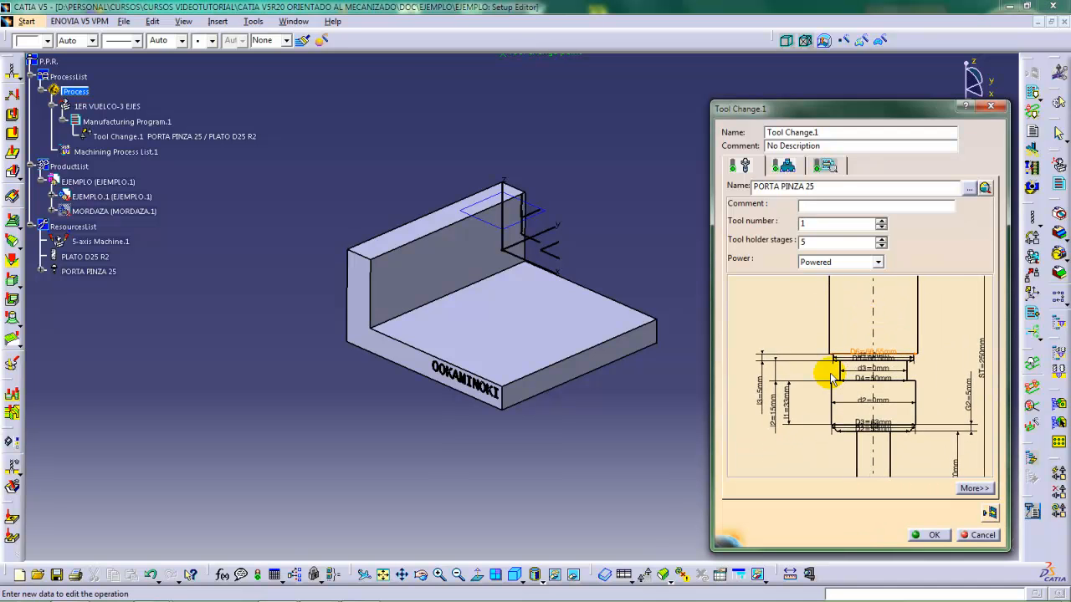
double_click(761, 395)
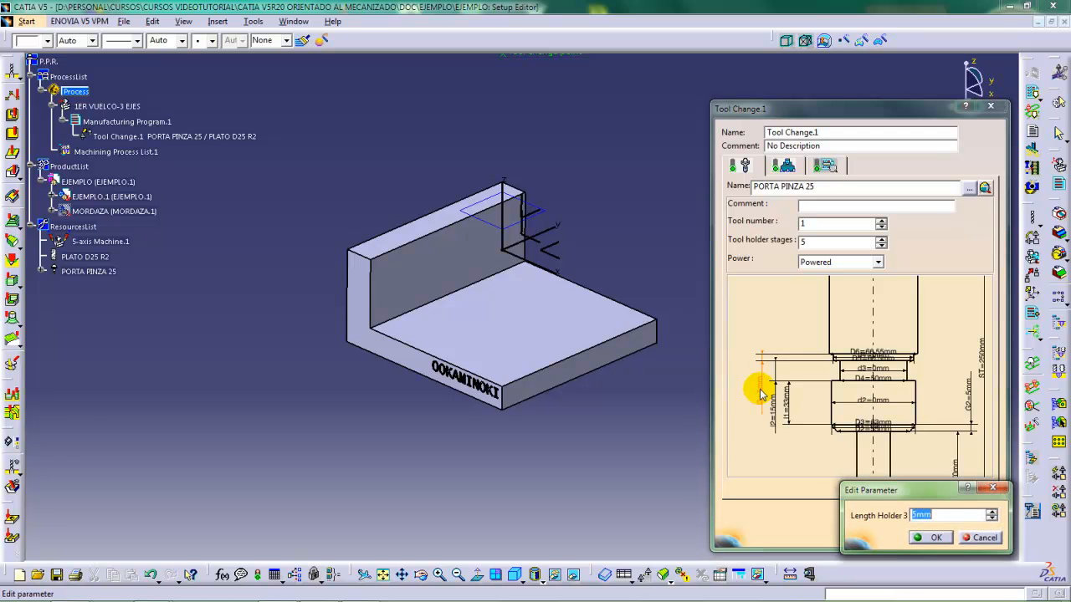
text(150)
key(Return)
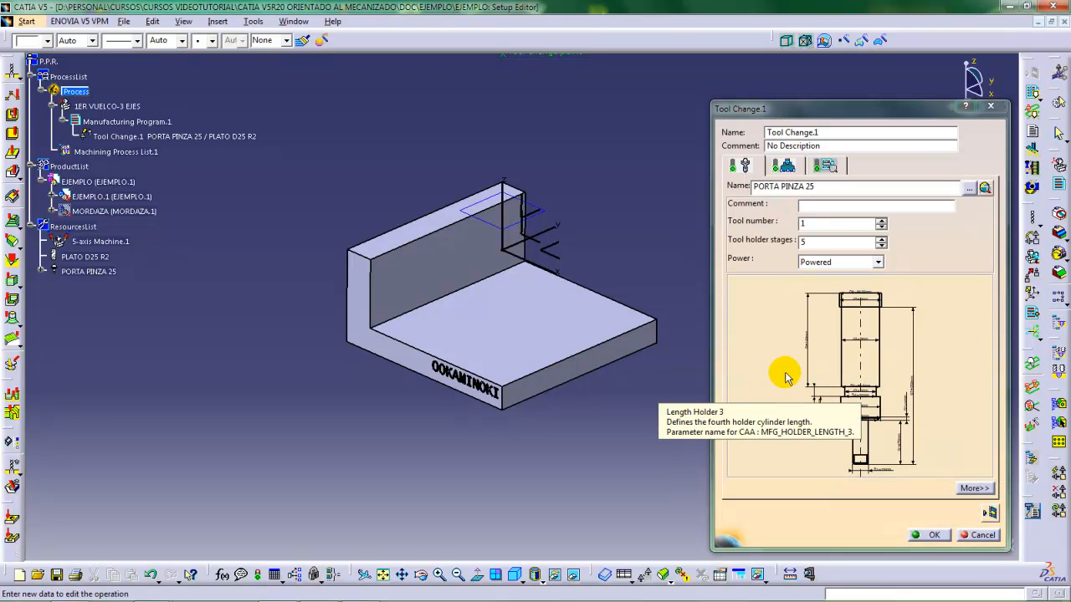
Set Length Holder 3 (l3) of the fourth holder stage to 19 mm
double_click(808, 341)
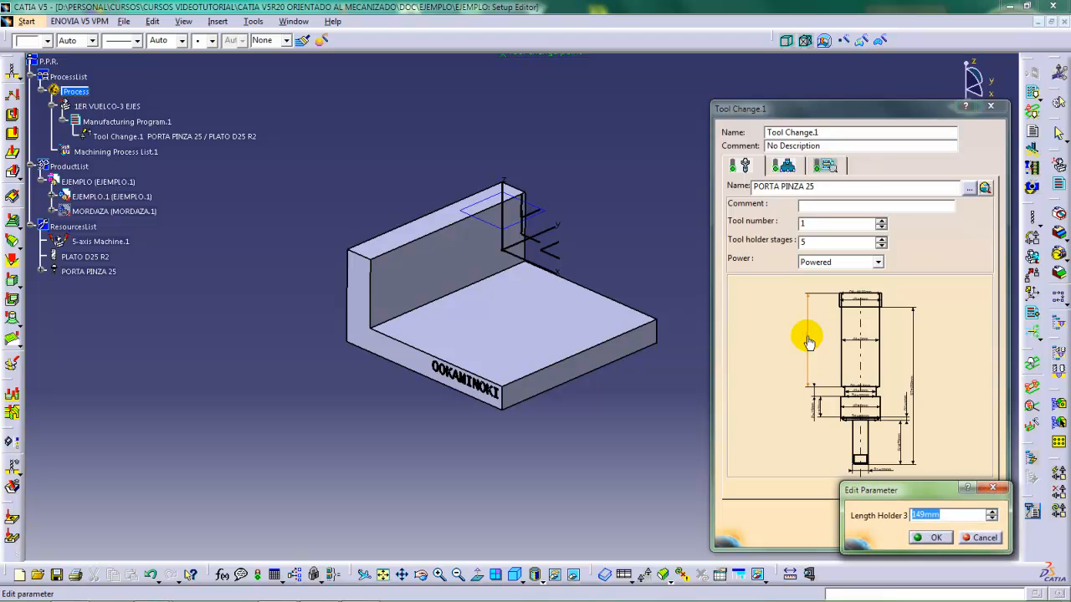
text(200)
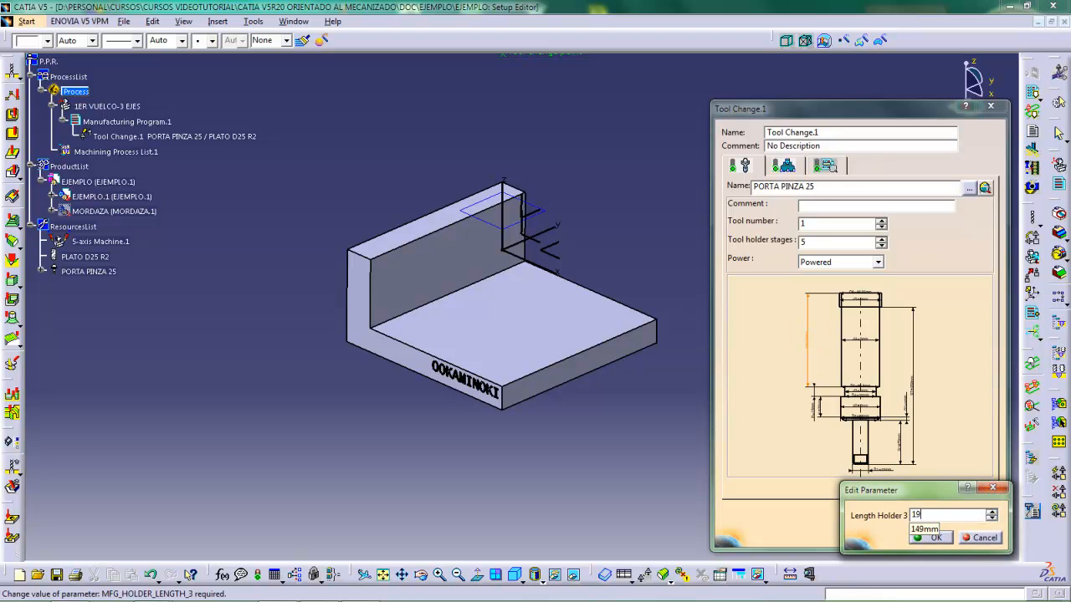
key(Return)
Set Diameter 5 (D5), at the lower end of the holder stage above the neck, to 63 mm
mouse_move(822, 376)
middle_down()
mouse_move(810, 387)
mouse_move(827, 335)
mouse_move(858, 393)
mouse_move(895, 355)
middle_up()
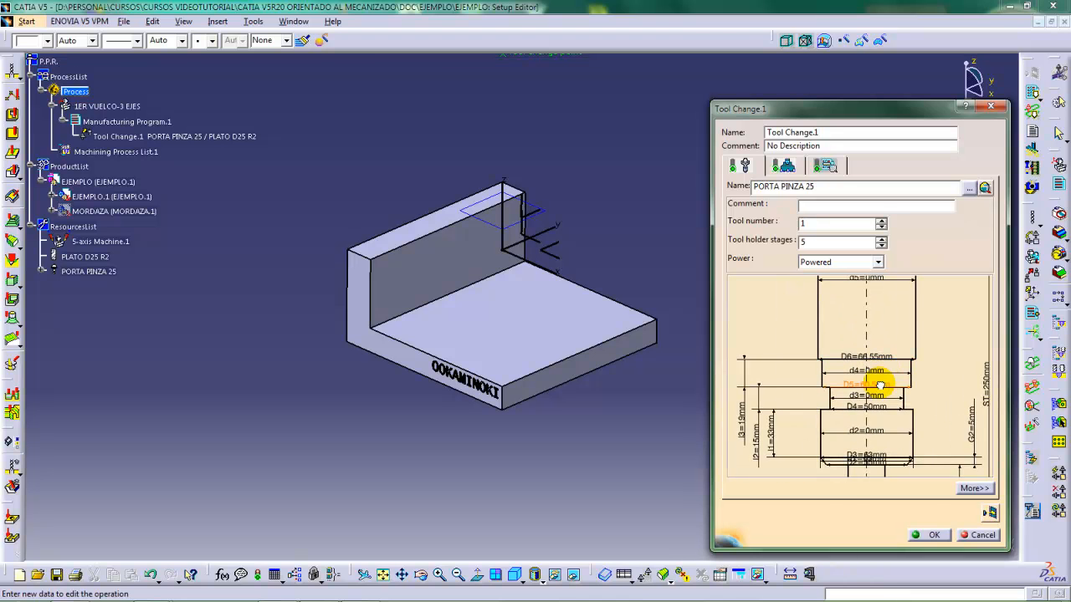
double_click(870, 385)
text(60mm)
key(Return)
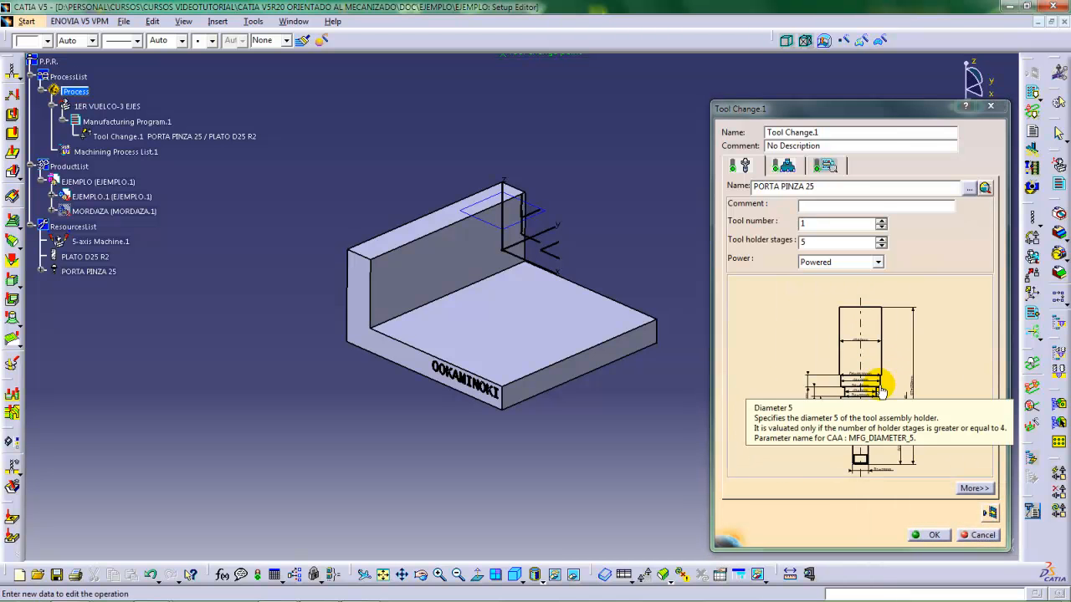
Set Diameter 6 (D6), at the base of the uppermost holder stage, to 40 mm
mouse_move(854, 371)
middle_down()
mouse_move(865, 330)
mouse_move(853, 347)
mouse_move(860, 384)
mouse_move(860, 363)
middle_up()
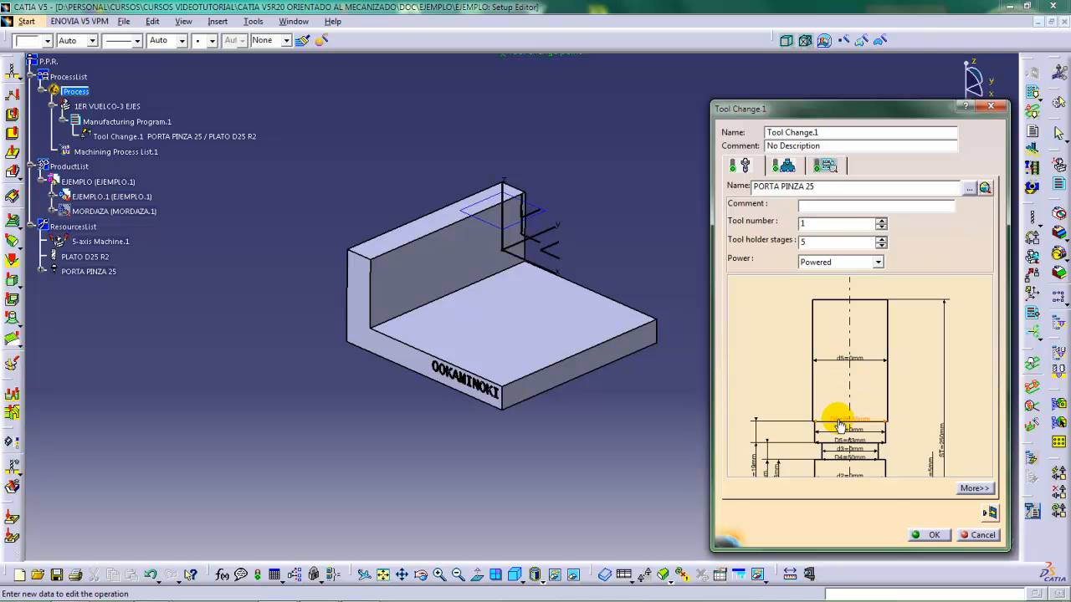
middle_drag(848, 391, 870, 365)
mouse_move(868, 407)
middle_down()
mouse_move(854, 418)
mouse_move(868, 390)
middle_up()
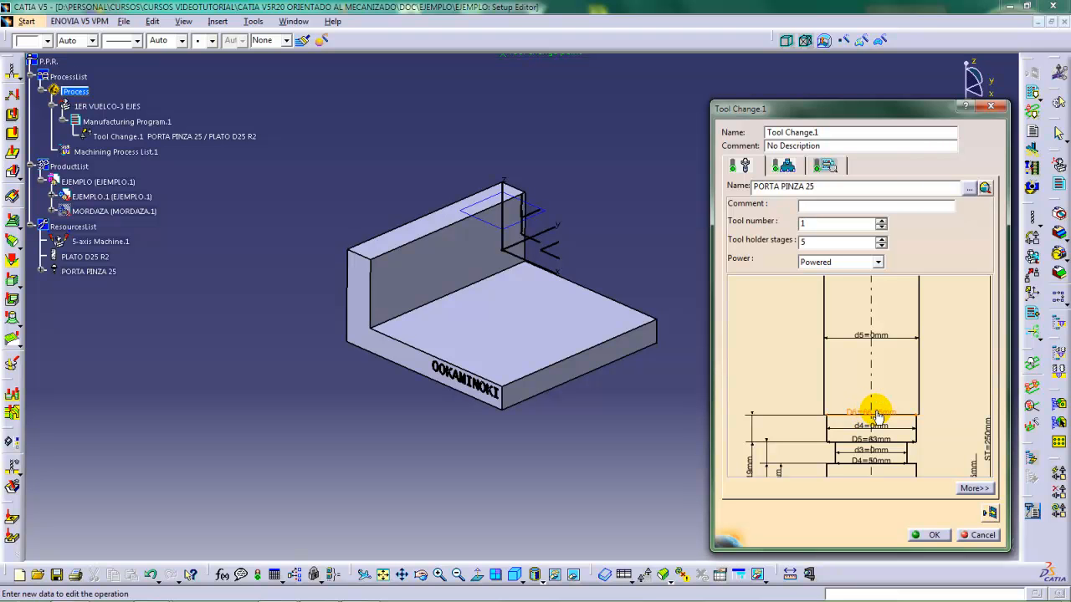
double_click(876, 415)
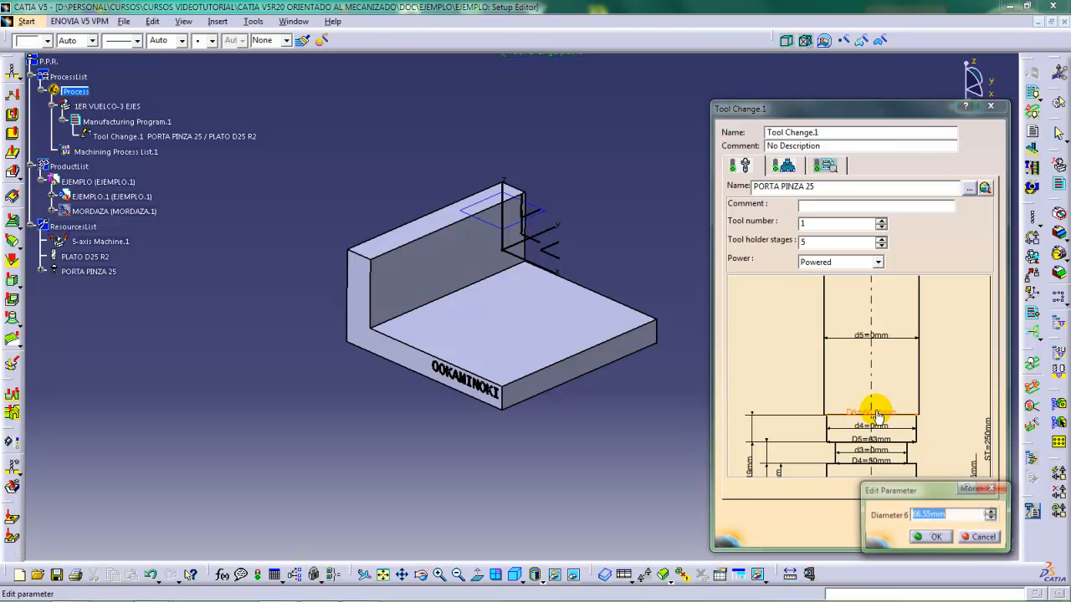
text(40)
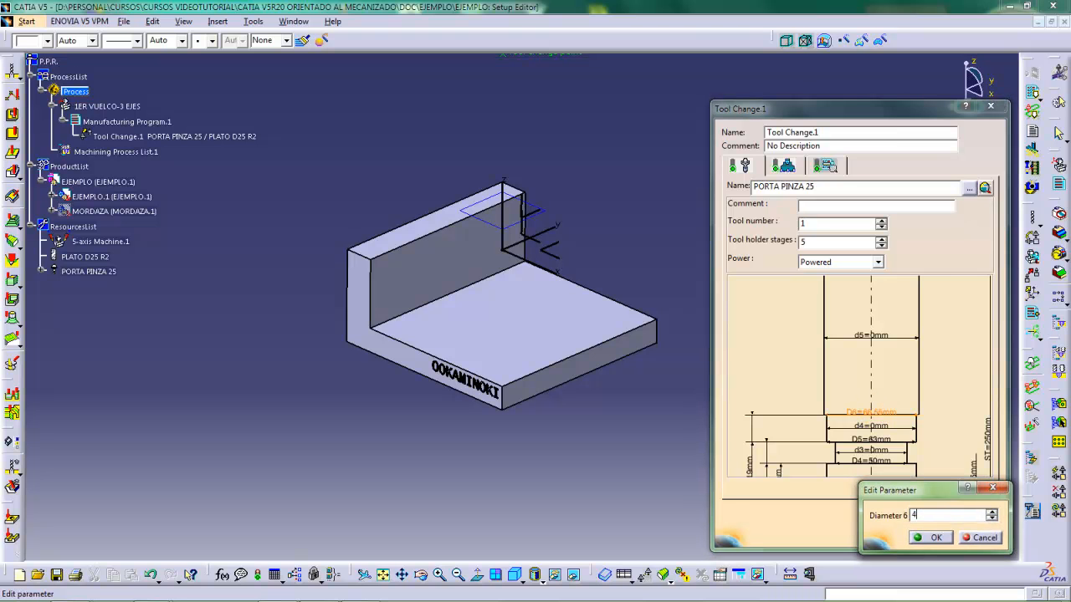
key(Return)
Set Cone Diameter 5 (d5), the upper diameter of the topmost holder stage, to 25 mm
mouse_move(847, 337)
middle_down()
mouse_move(837, 365)
mouse_move(858, 318)
middle_up()
double_click(861, 365)
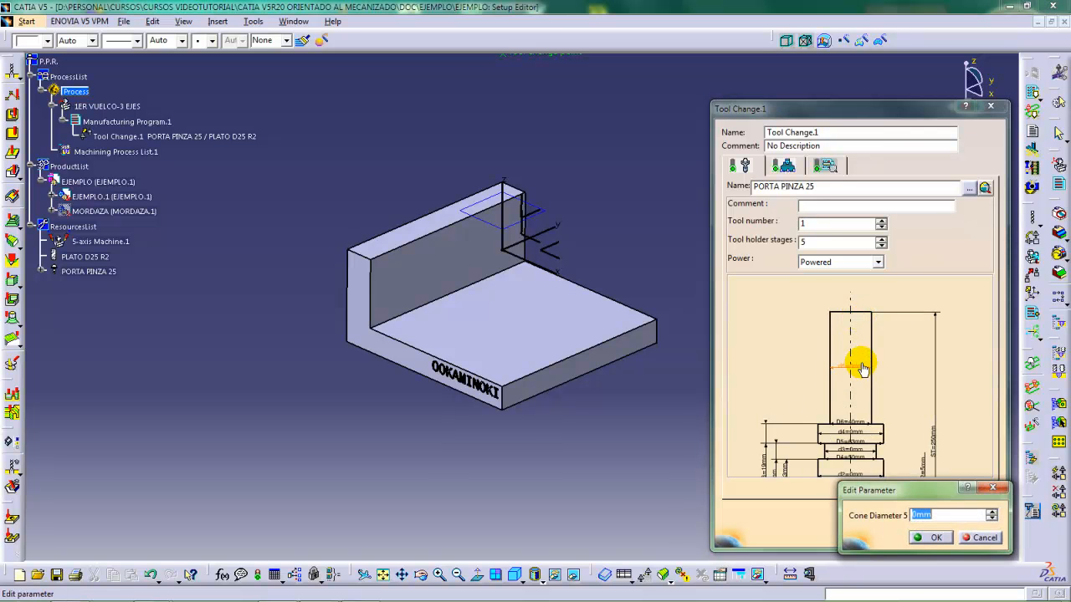
text(25)
key(Return)
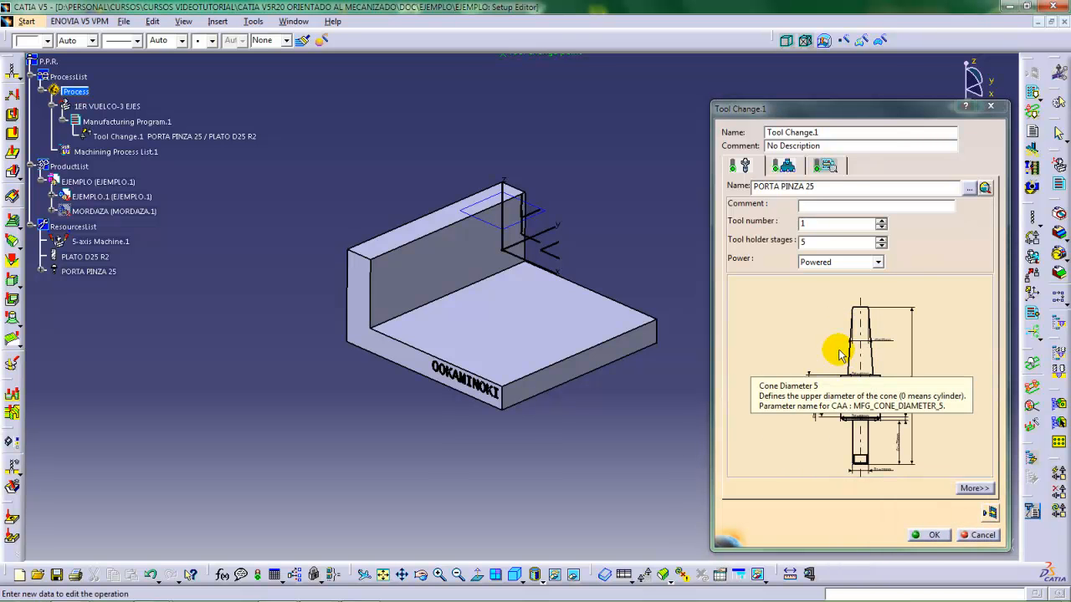
Set the total set length (ST) of the tool assembly to 200 mm
mouse_move(909, 380)
middle_down()
mouse_move(894, 405)
mouse_move(903, 368)
middle_up()
middle_drag(899, 408, 908, 365)
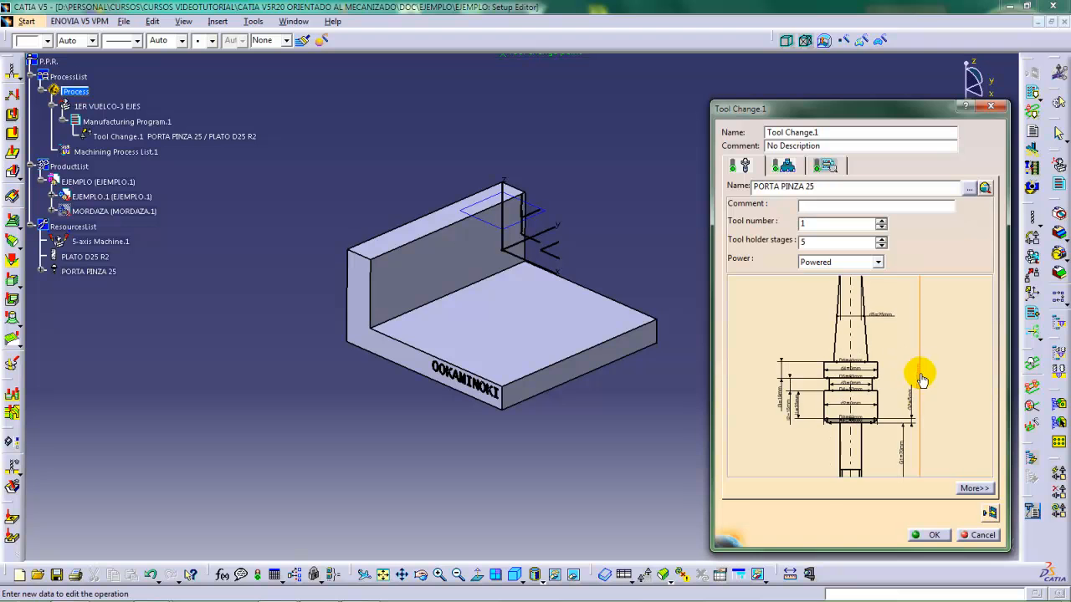
double_click(920, 385)
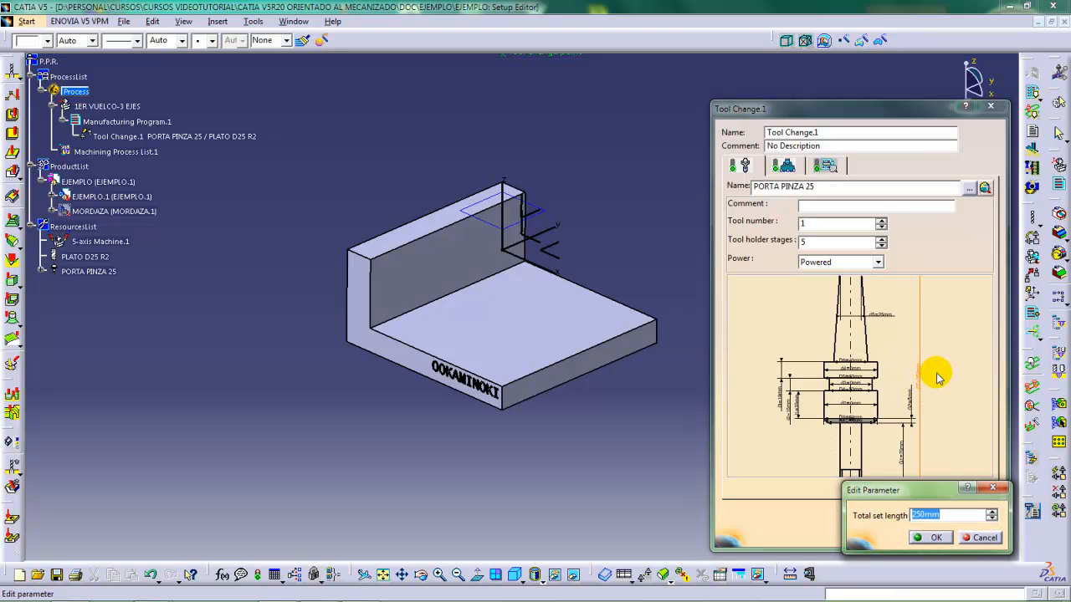
text(200)
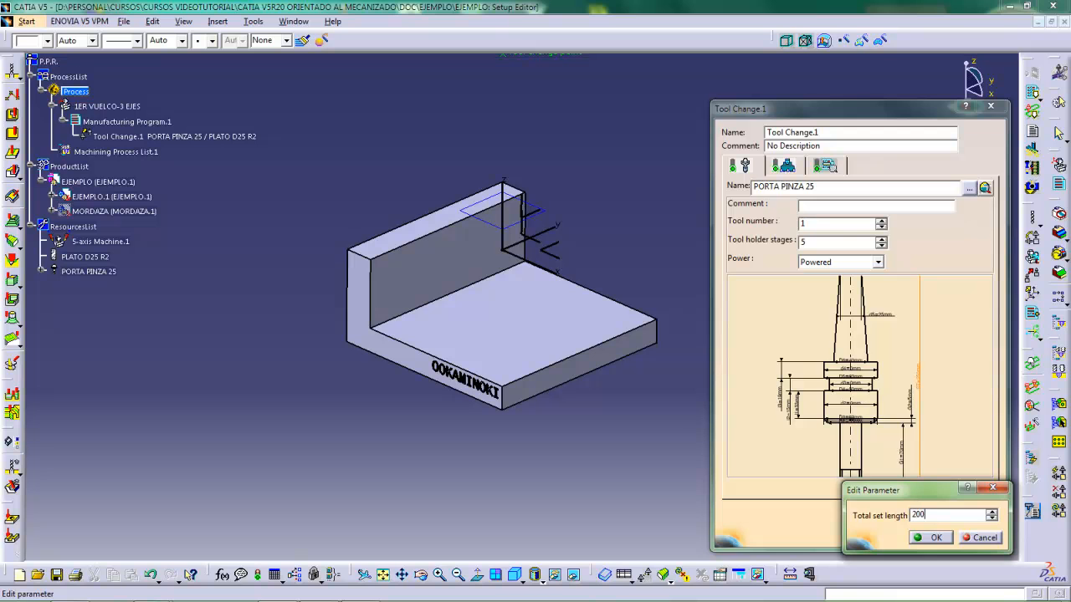
key(Return)
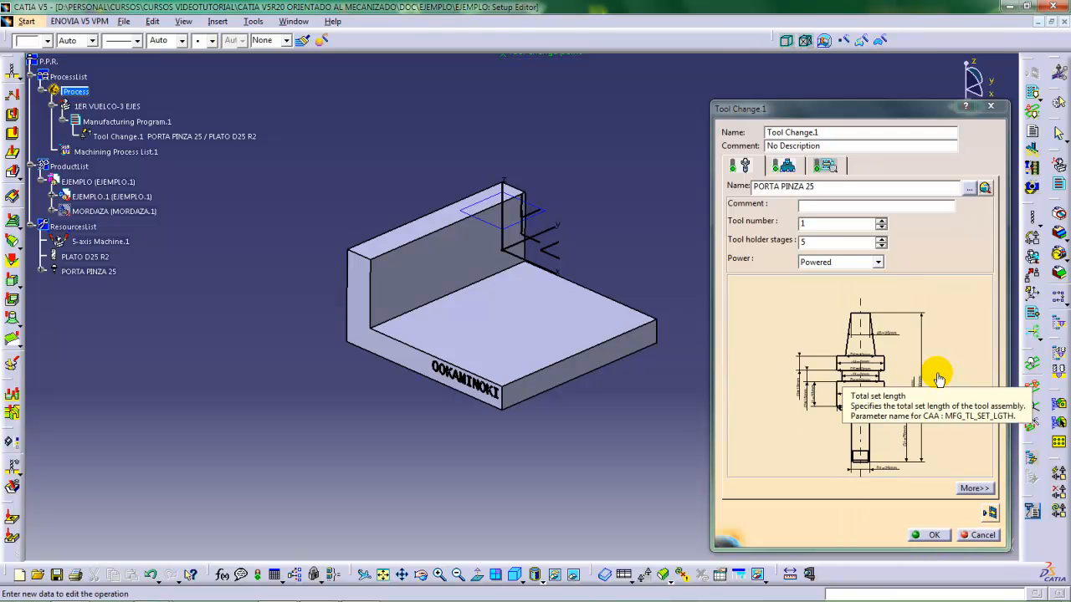
Examine the holder drawing of PORTA PINZA 25, checking the diameters and lengths of its five stages
mouse_move(819, 366)
middle_down()
mouse_move(870, 359)
mouse_move(879, 335)
mouse_move(861, 359)
mouse_move(854, 405)
mouse_move(870, 382)
mouse_move(871, 395)
mouse_move(880, 358)
mouse_move(882, 377)
middle_up()
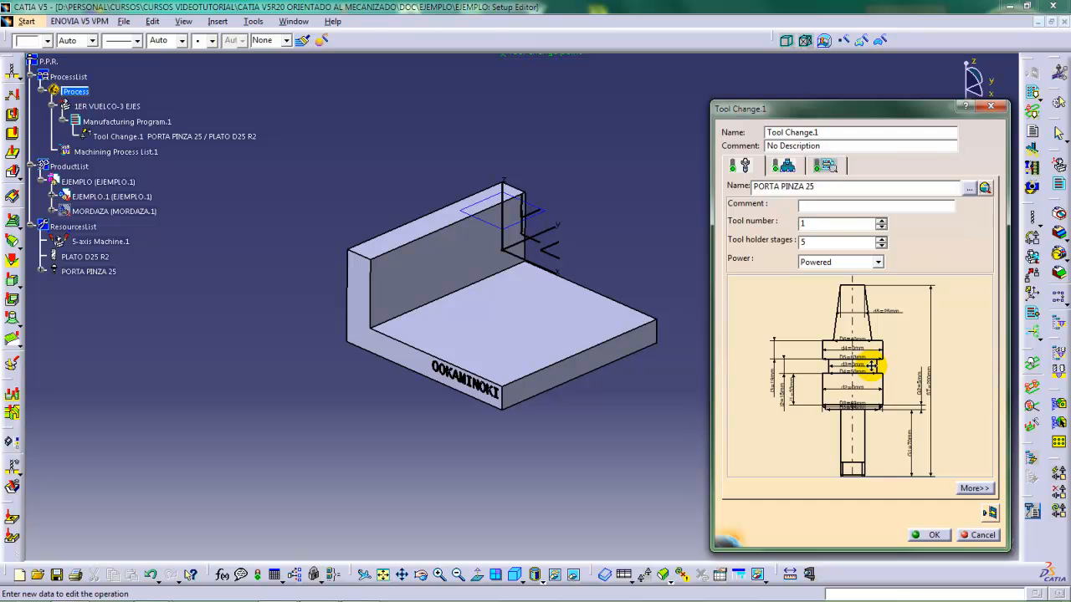
mouse_move(873, 365)
middle_down()
mouse_move(875, 375)
mouse_move(876, 362)
mouse_move(893, 365)
middle_up()
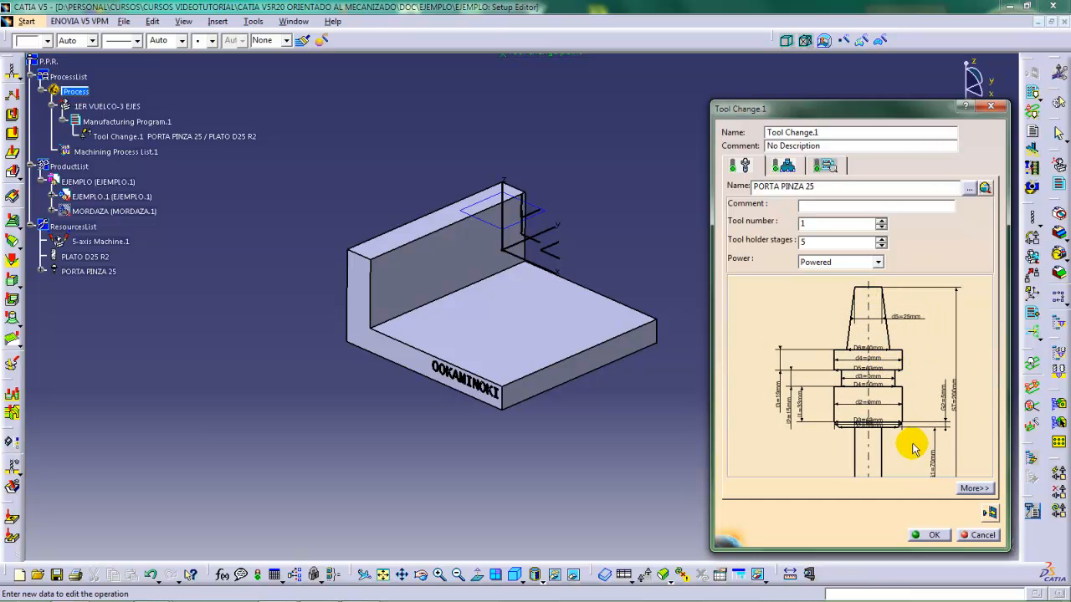
middle_drag(865, 368, 850, 393)
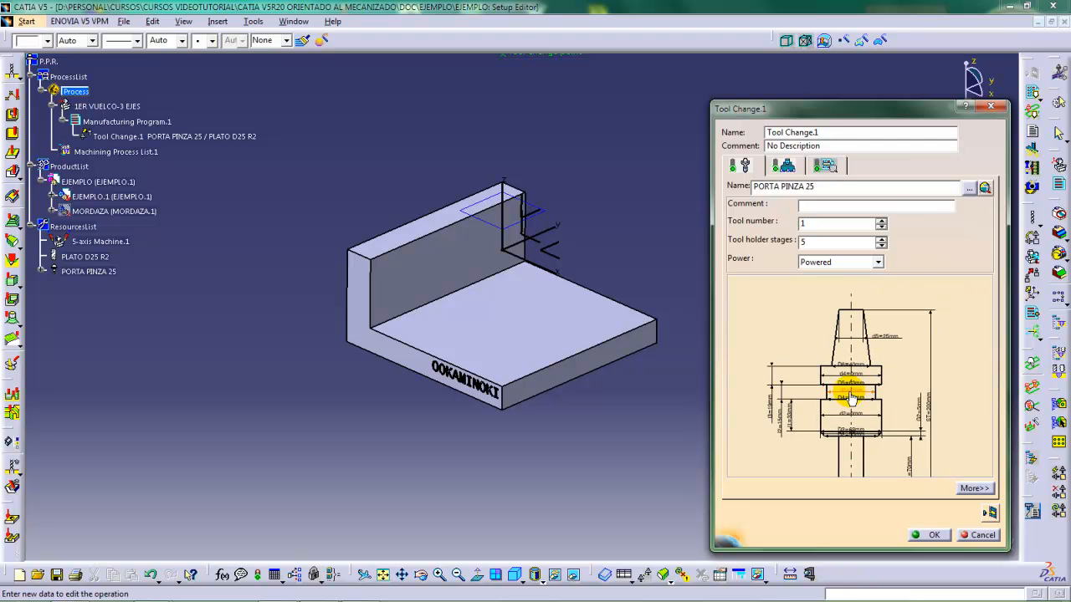
mouse_move(851, 399)
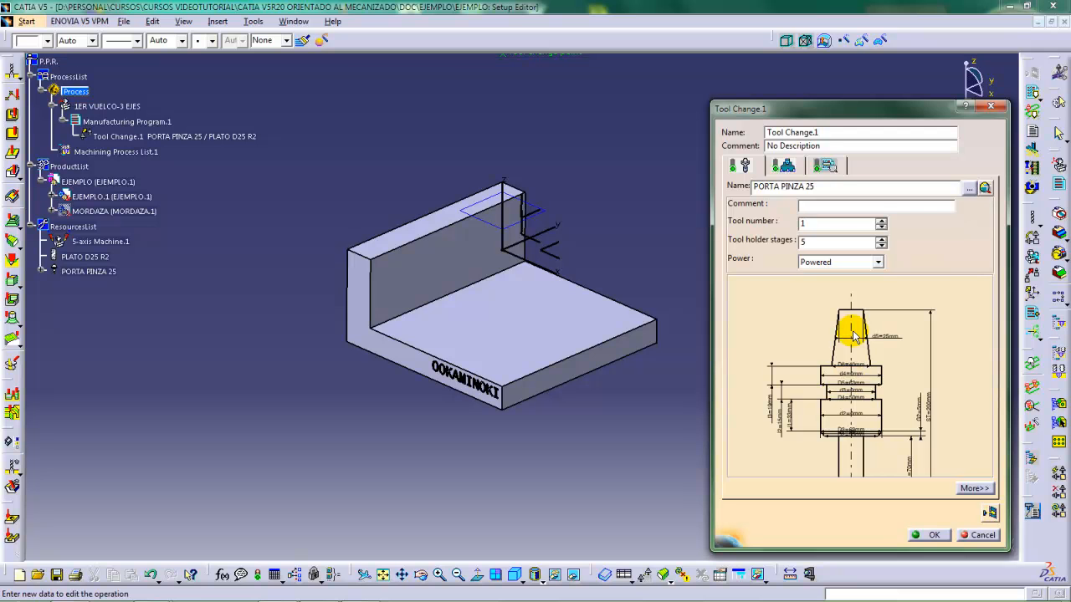
scroll(851, 389, up, 2)
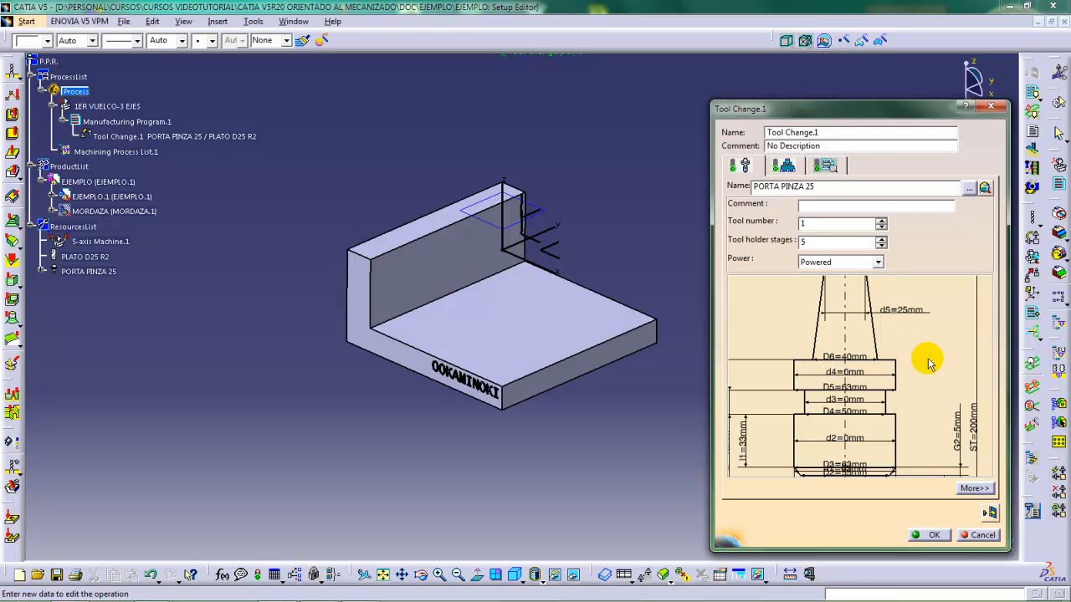
scroll(926, 347, down, 2)
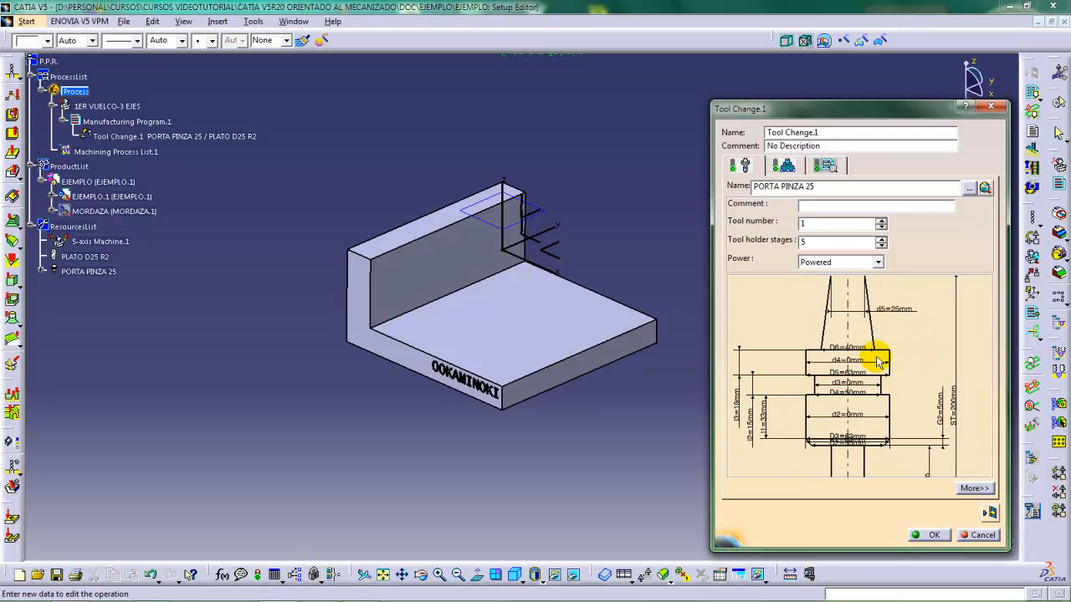
scroll(870, 385, down, 1)
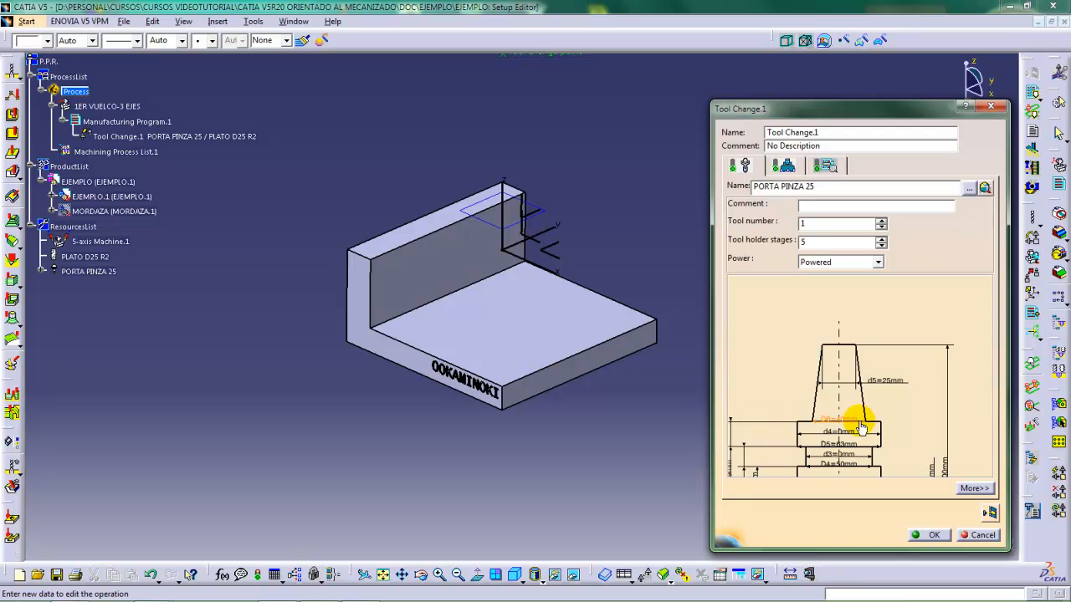
mouse_move(889, 418)
middle_down()
mouse_move(904, 338)
mouse_move(895, 384)
middle_up()
mouse_move(895, 385)
middle_down()
mouse_move(887, 349)
mouse_move(876, 371)
mouse_move(897, 337)
mouse_move(896, 354)
middle_up()
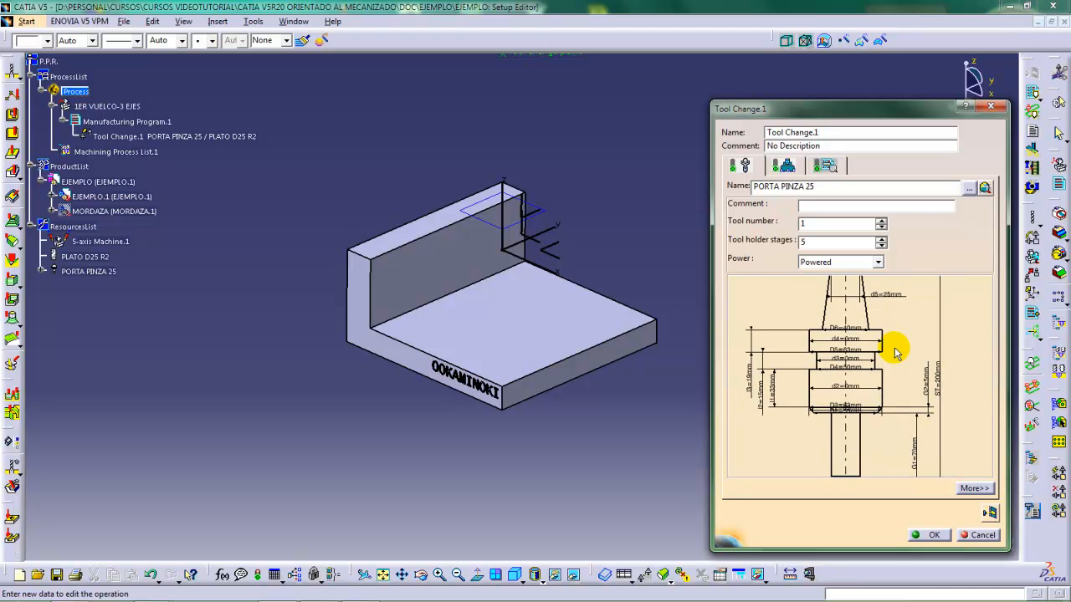
Reduce the tool holder to 4 stages and set the total set length to 70+5+33+15+19 mm
click(880, 246)
mouse_move(868, 384)
middle_down()
mouse_move(853, 368)
mouse_move(870, 323)
middle_up()
mouse_move(914, 380)
middle_down()
mouse_move(912, 423)
mouse_move(898, 353)
mouse_move(889, 390)
mouse_move(904, 365)
mouse_move(905, 375)
middle_up()
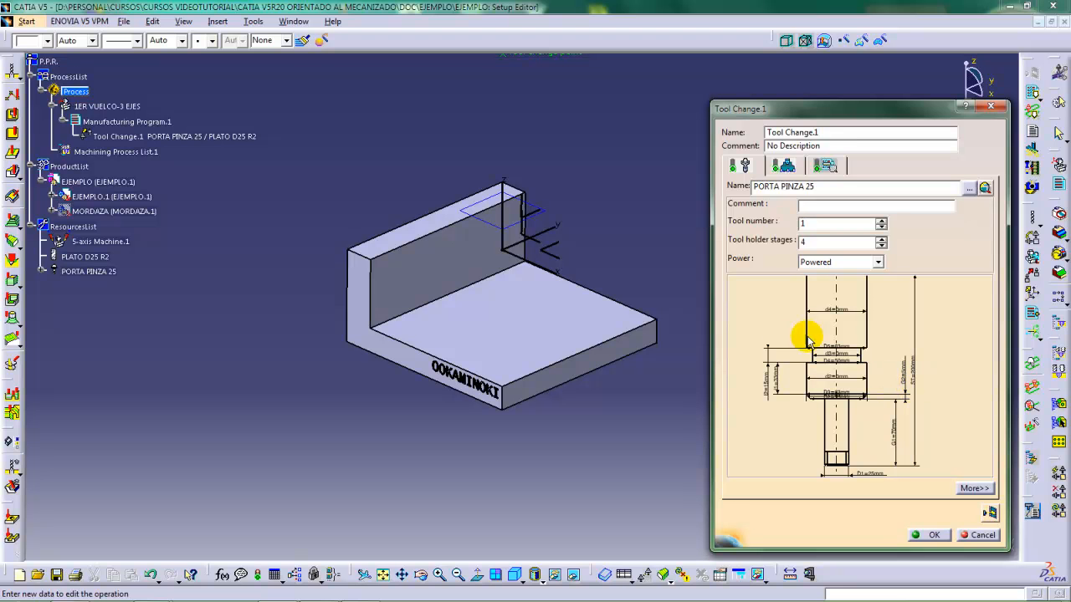
double_click(915, 378)
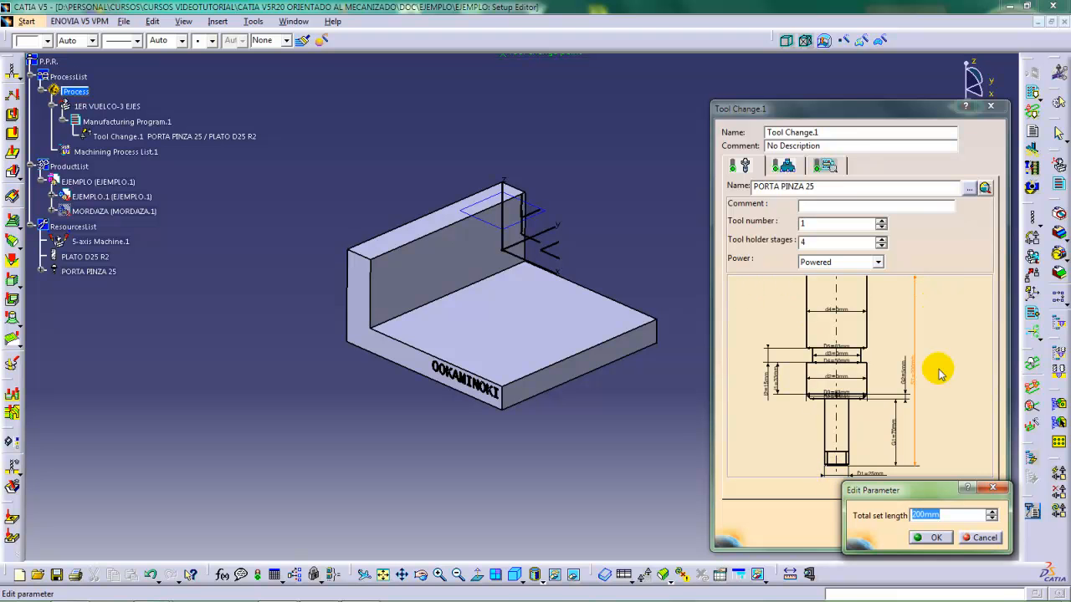
text(70+5+33+15+19)
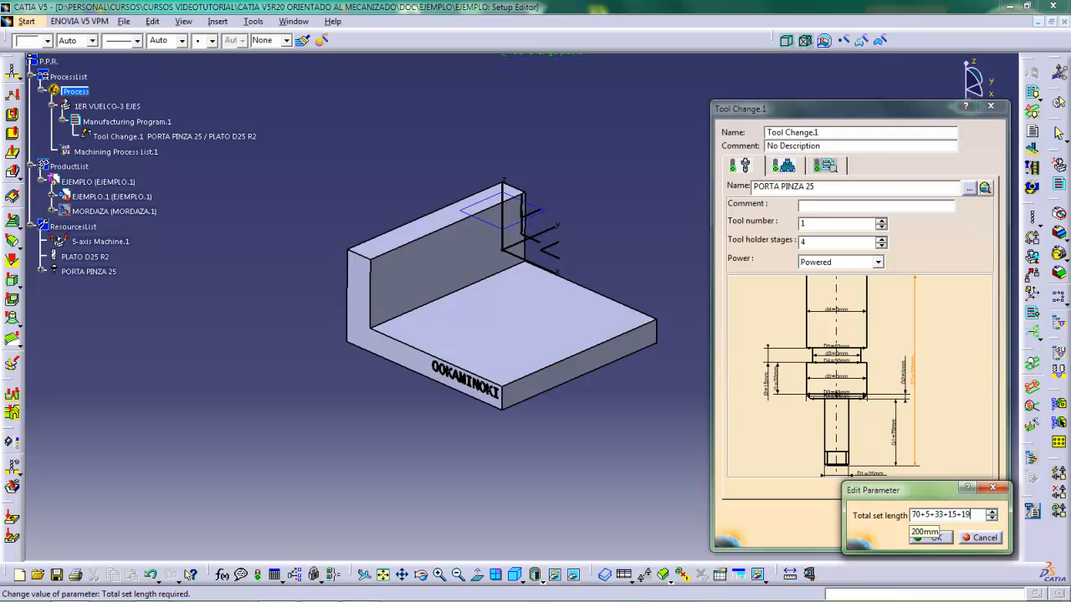
key(Return)
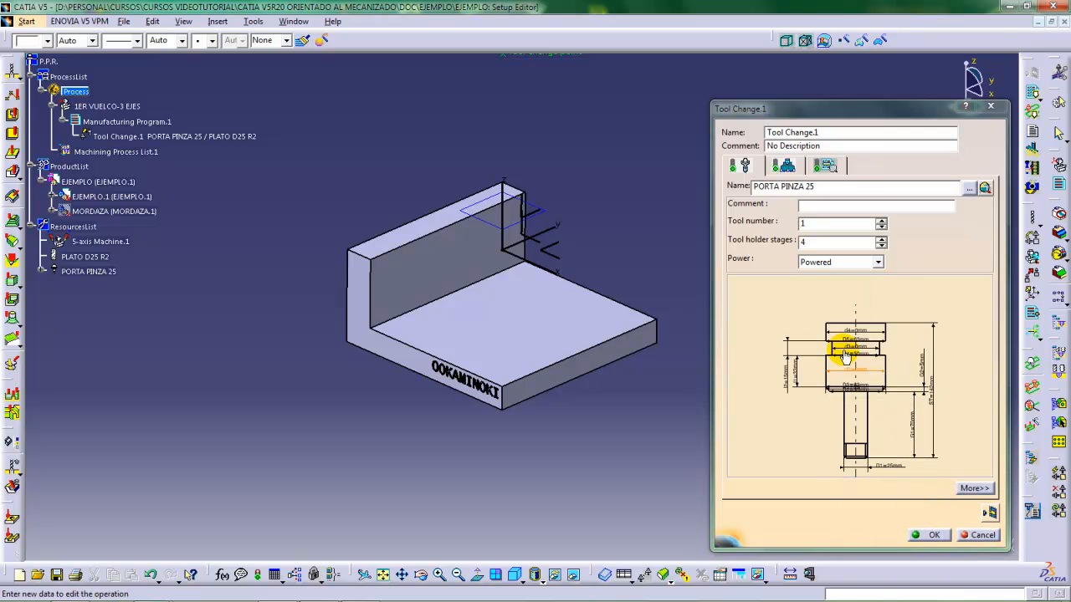
Set the total set length back to 200 mm and raise the number of tool holder stages to 5
mouse_move(884, 382)
middle_down()
mouse_move(878, 370)
mouse_move(876, 423)
middle_up()
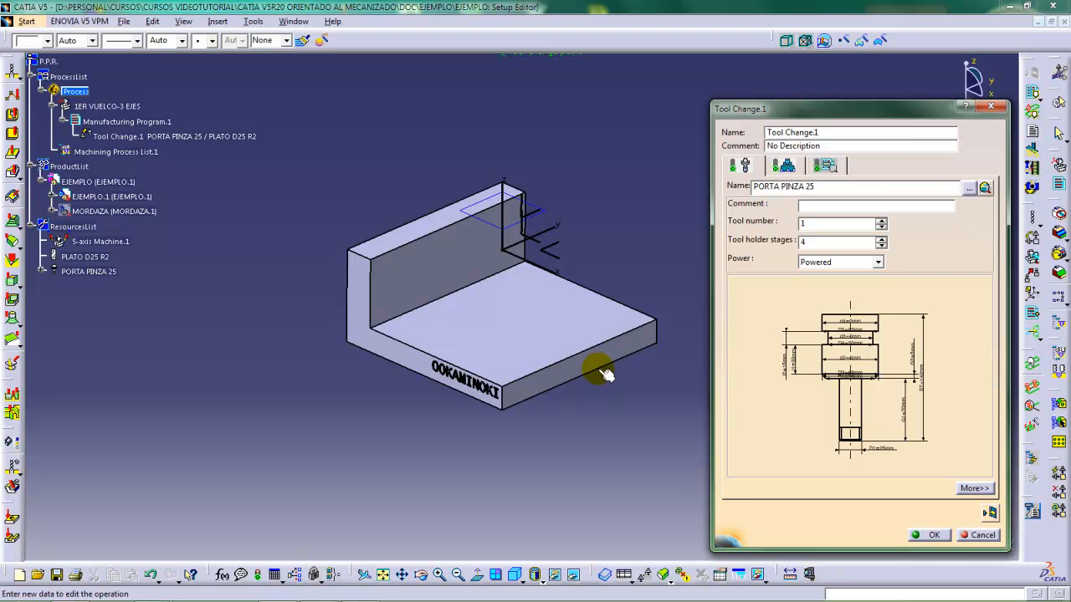
double_click(924, 390)
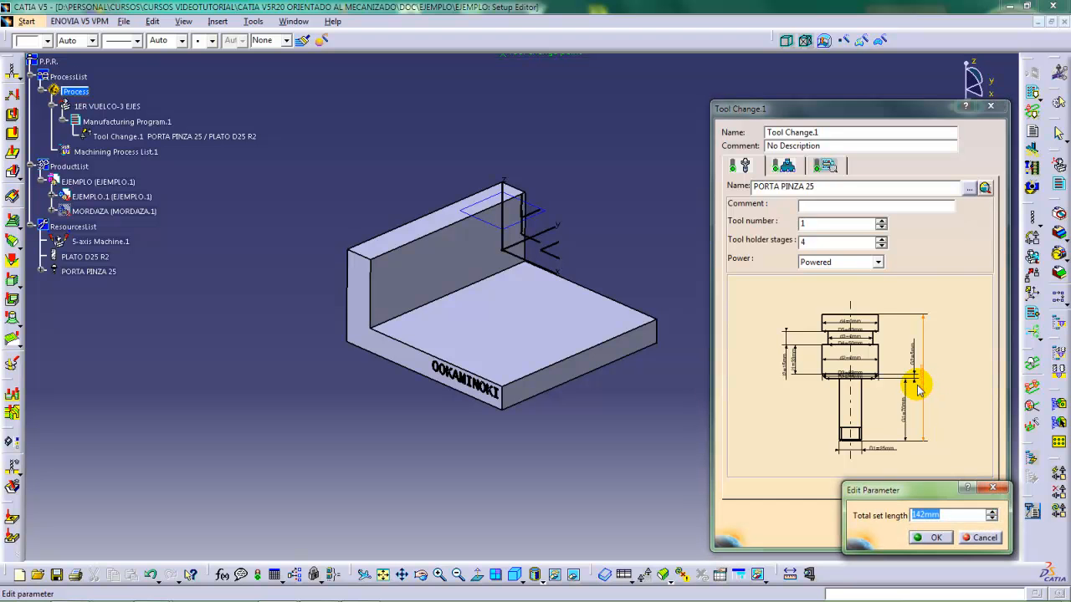
text(200)
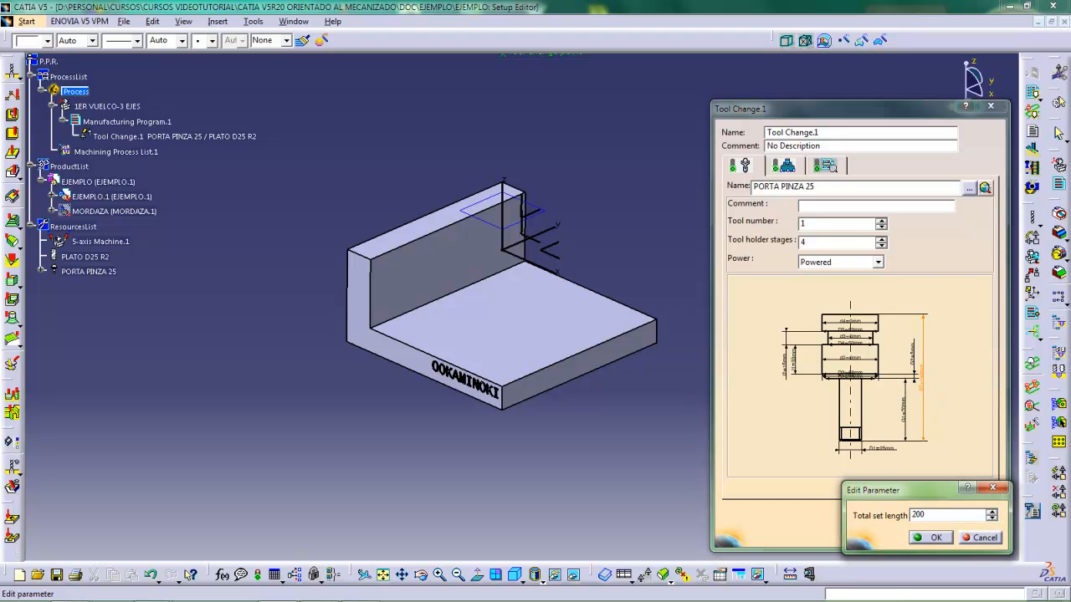
key(Return)
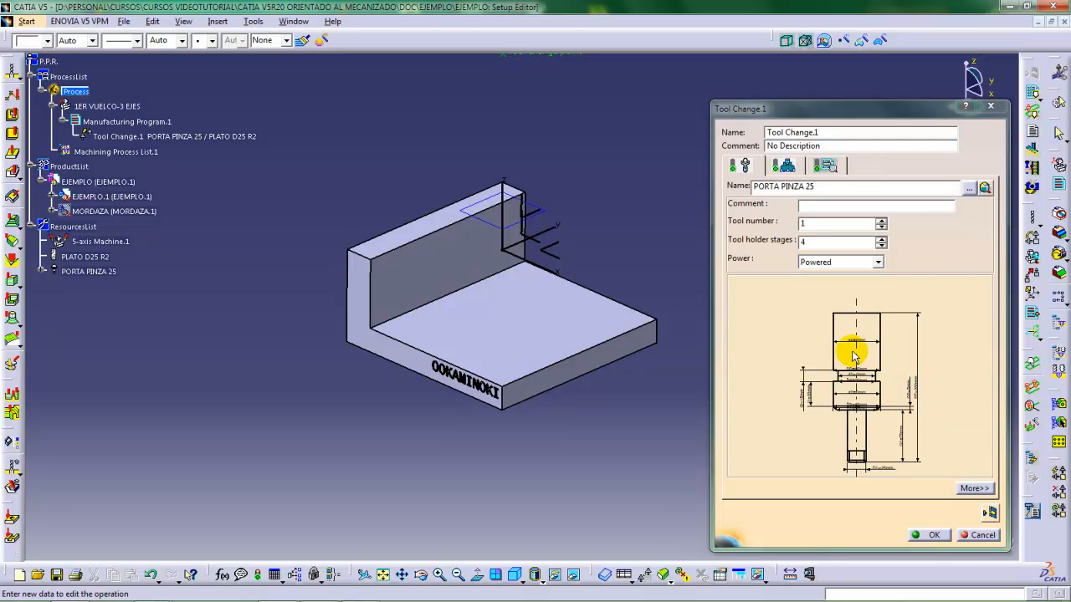
click(880, 238)
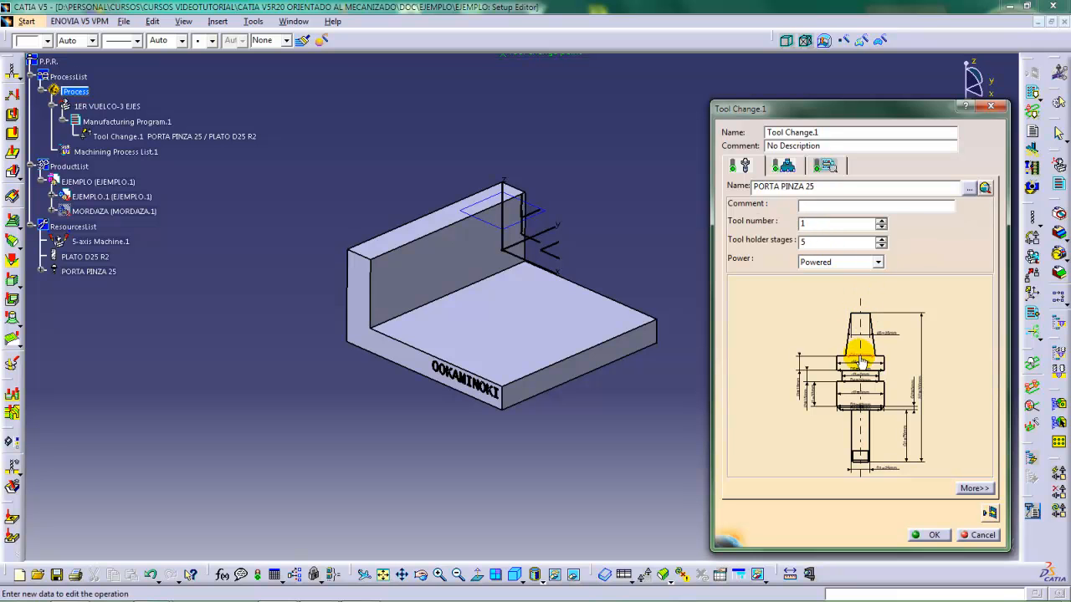
Set the PORTA PINZA 25 holder's Cone Diameter 5 (d5) to 0 mm and Diameter 6 (D6) to 160 mm
middle_drag(860, 354, 887, 375)
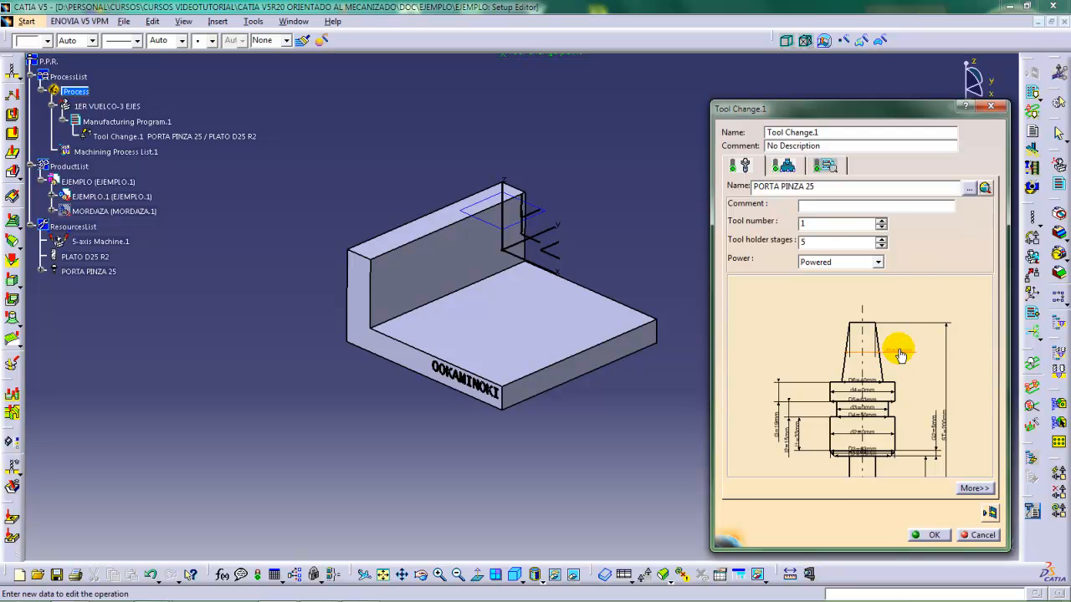
double_click(901, 352)
text(0)
key(Return)
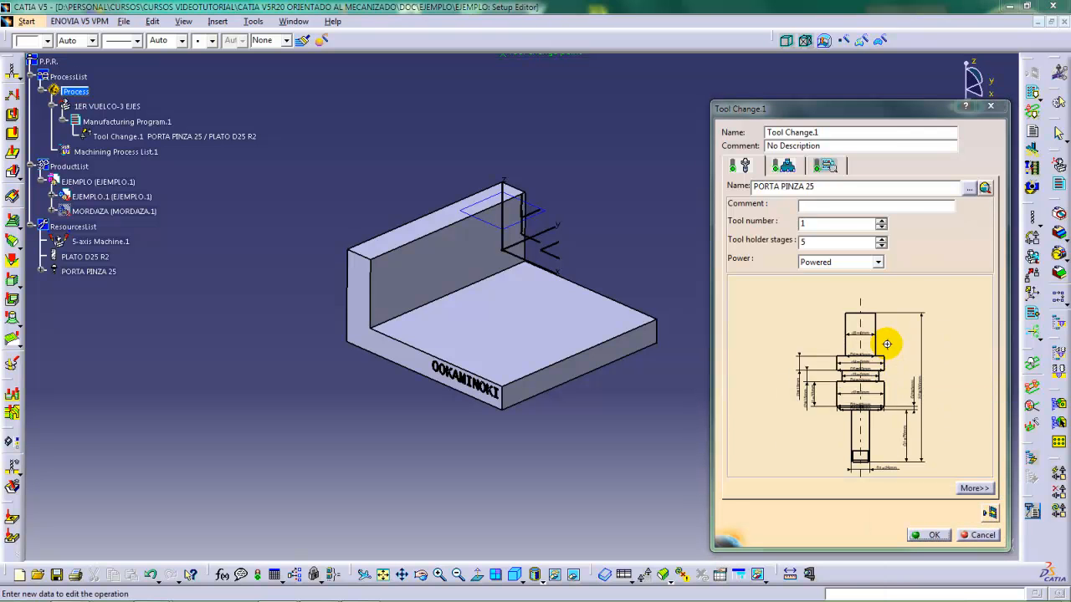
middle_drag(888, 355, 873, 387)
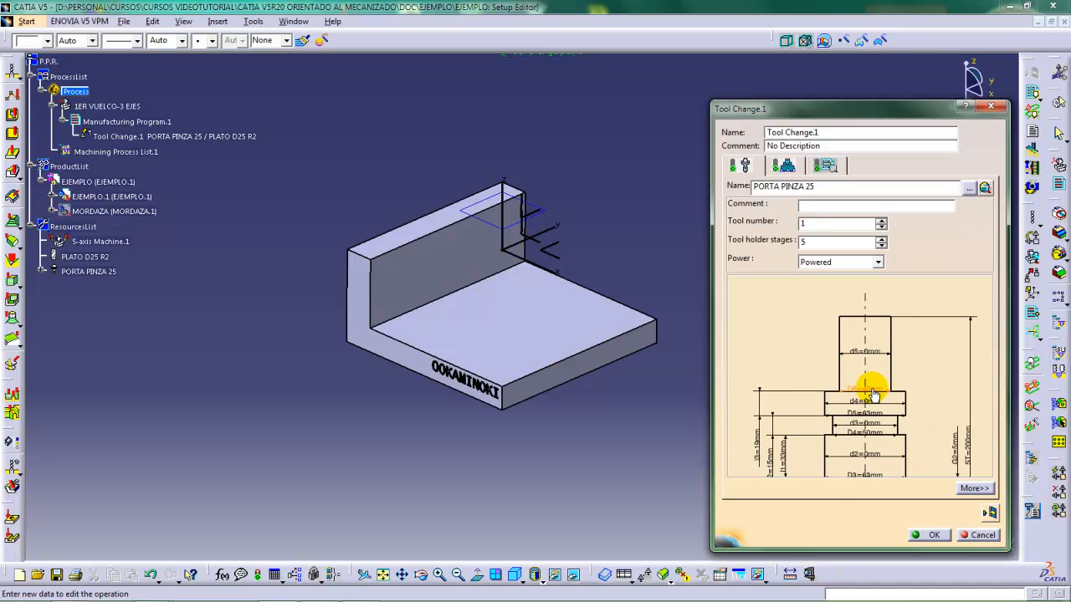
double_click(870, 388)
text(160)
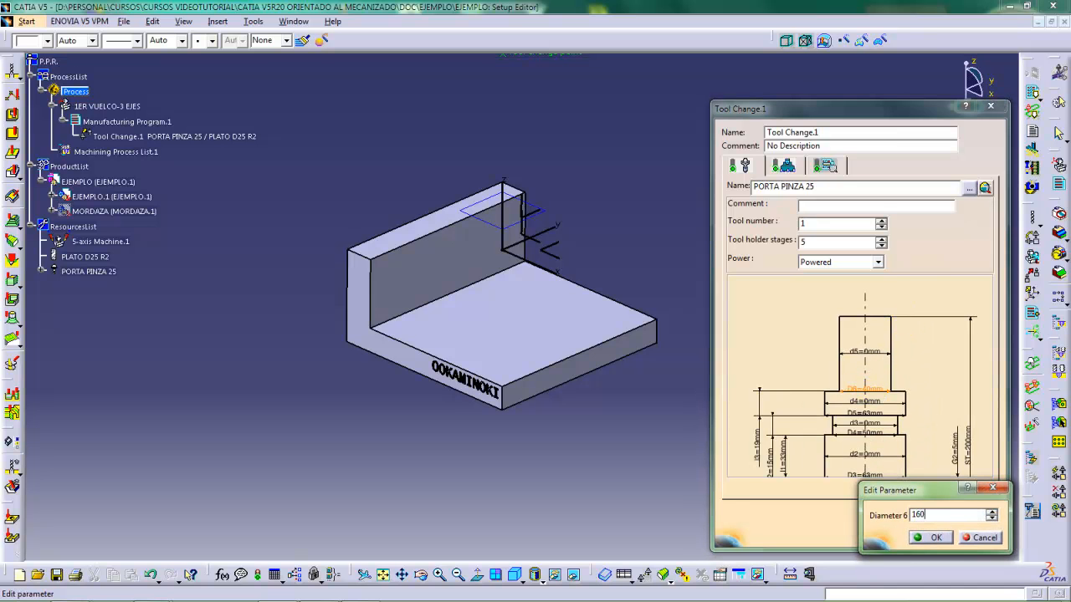
key(Return)
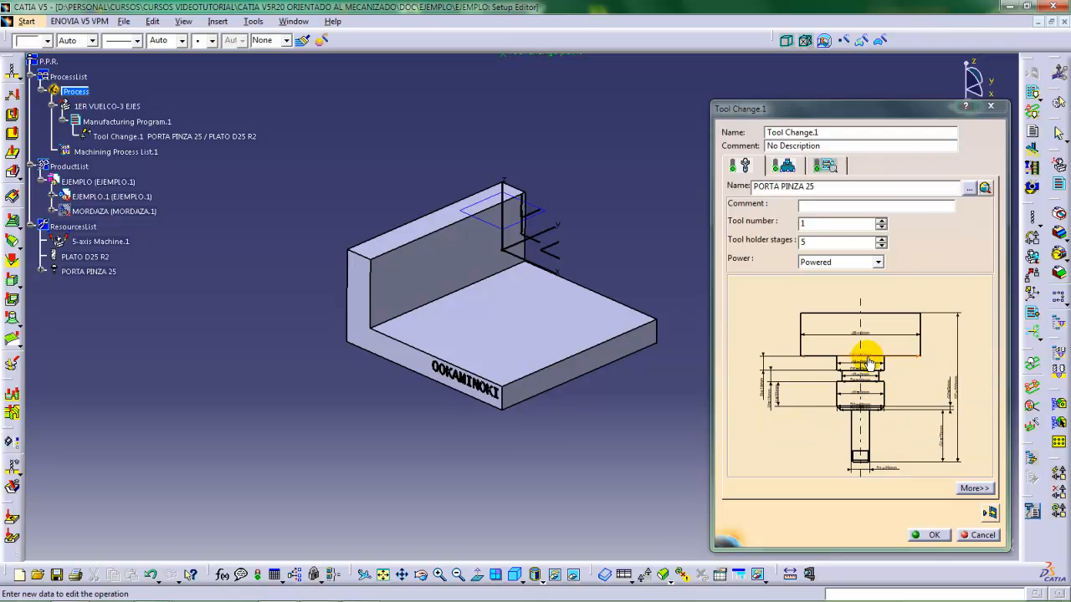
Review the holder's assembly drawing together with its full technology and geometry parameters
mouse_move(867, 353)
middle_down()
mouse_move(859, 332)
mouse_move(857, 345)
middle_up()
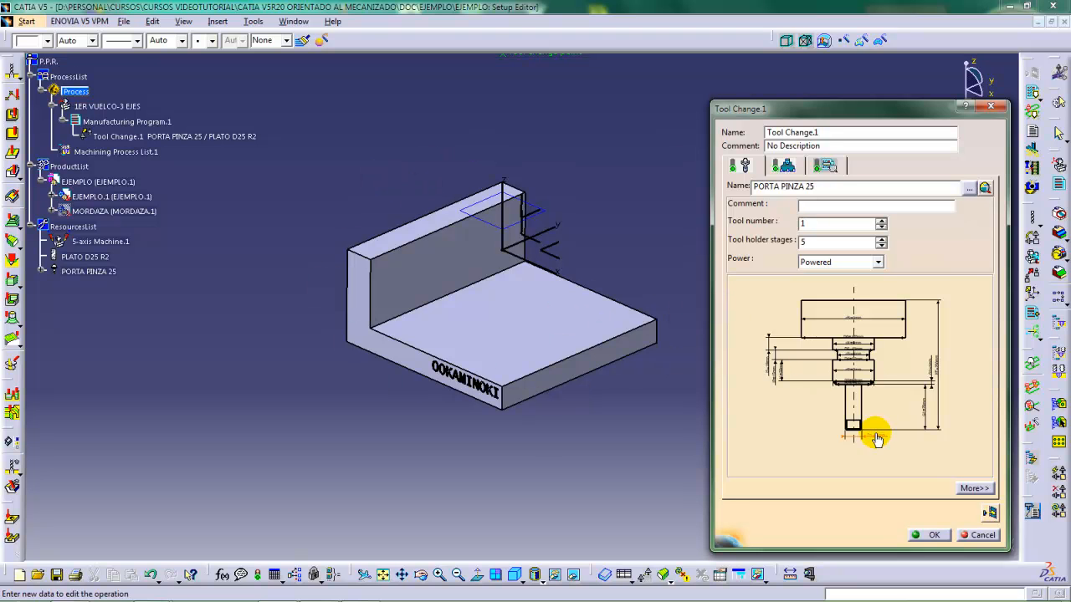
mouse_move(877, 427)
middle_down()
mouse_move(883, 435)
mouse_move(891, 418)
mouse_move(884, 394)
mouse_move(889, 414)
middle_up()
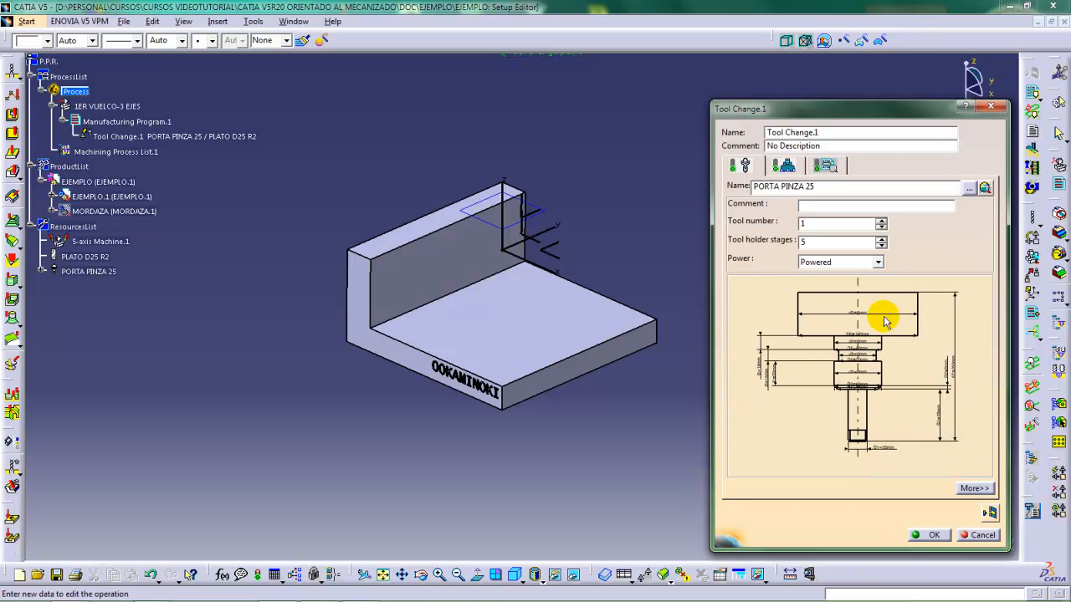
click(974, 489)
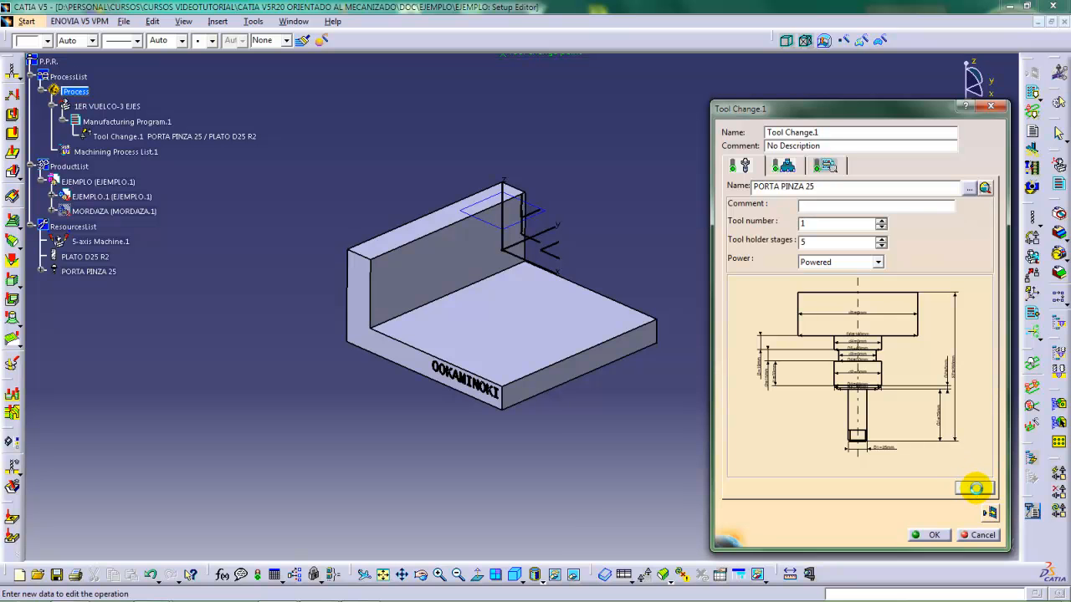
click(938, 135)
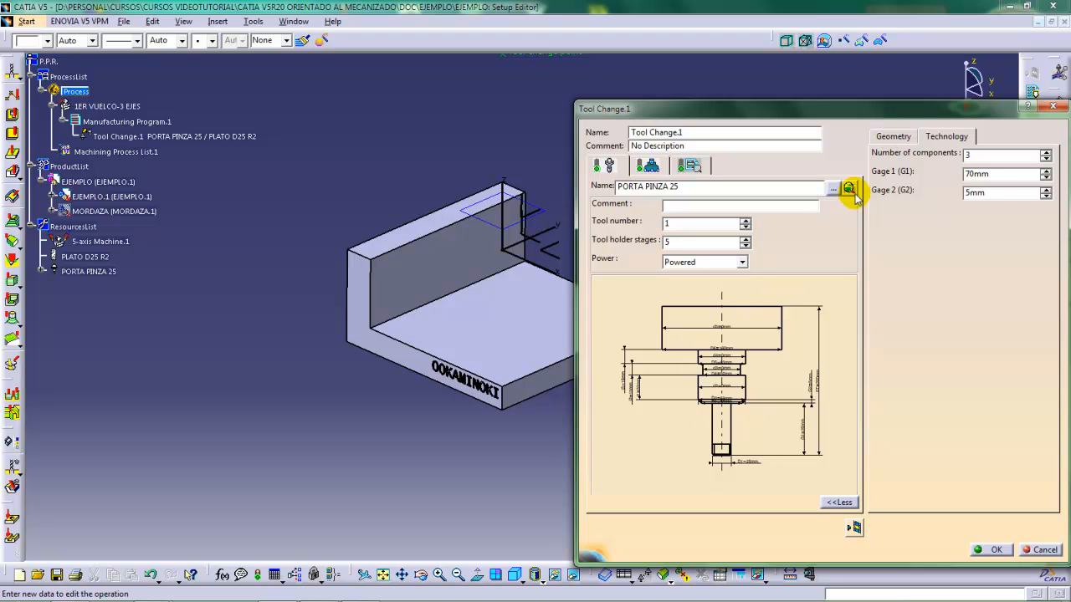
click(892, 135)
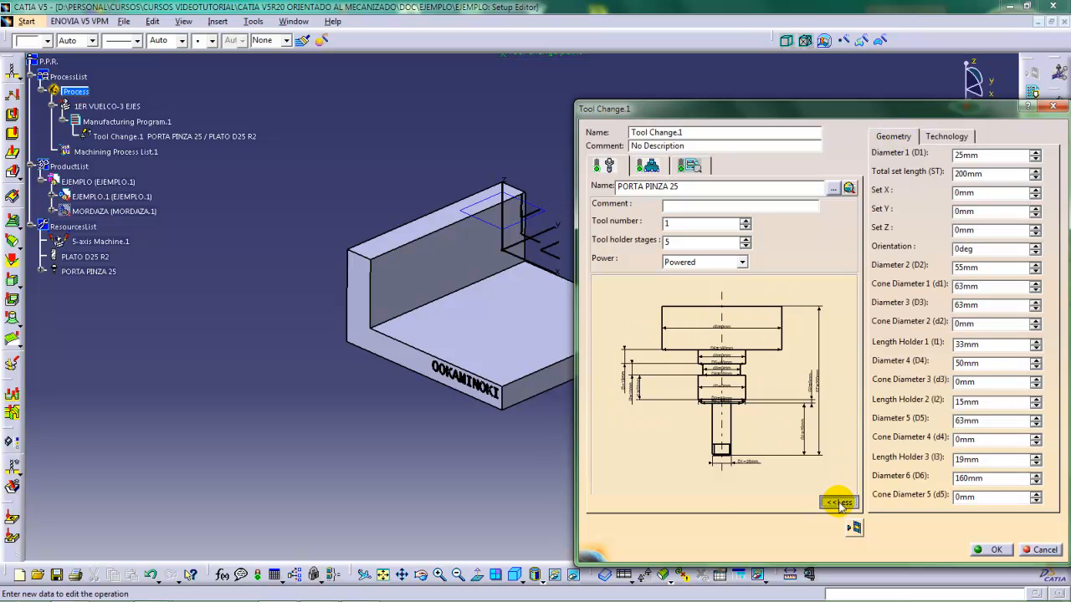
click(837, 503)
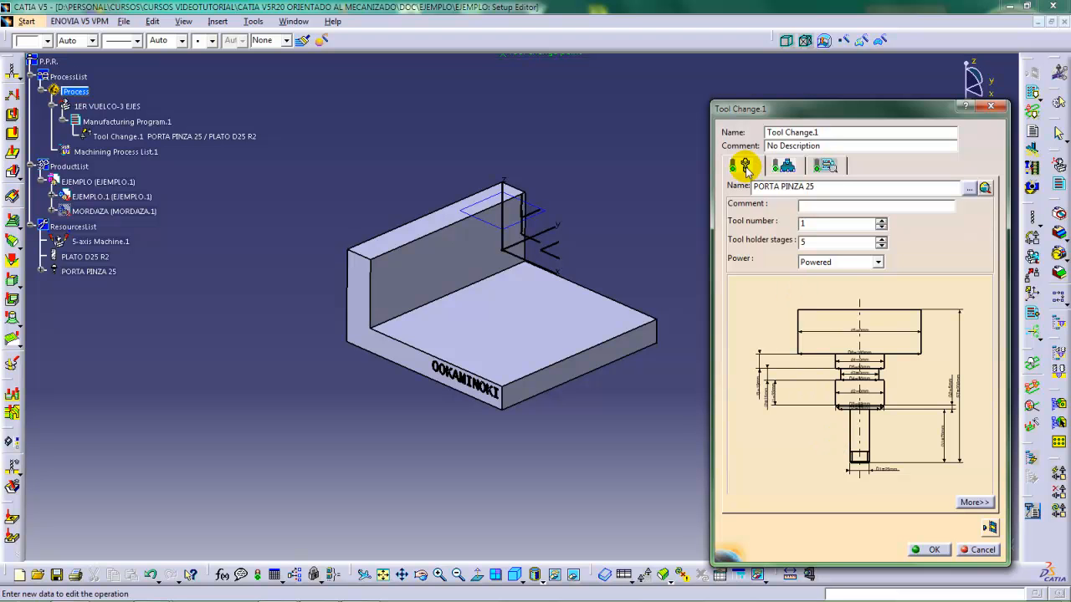
Preview the tool assembly at the tool change point above the part, and accept the tool change definition
click(991, 529)
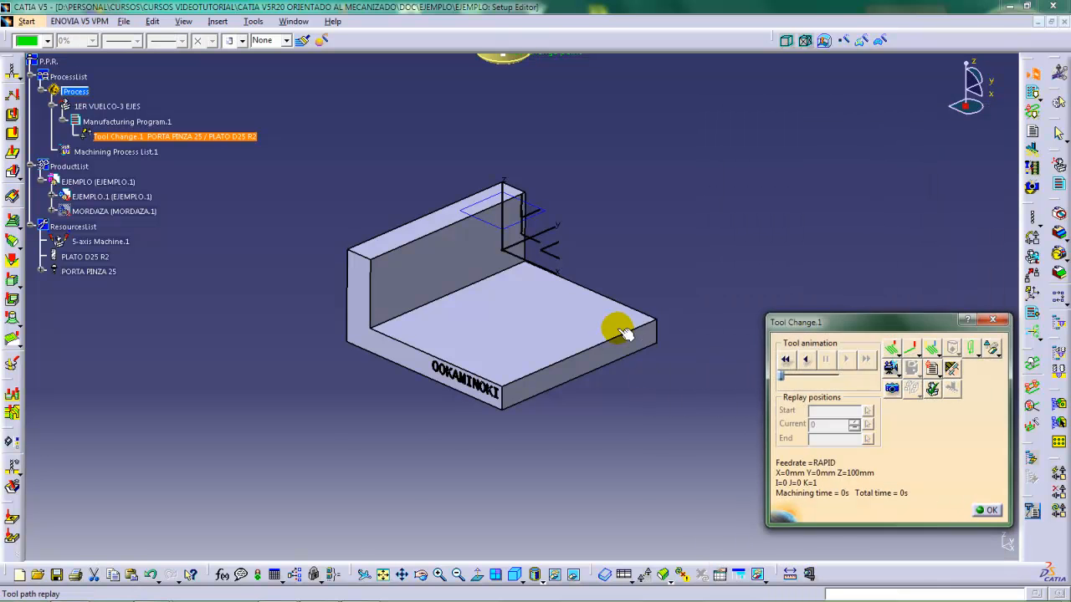
middle_drag(608, 373, 602, 322)
click(986, 509)
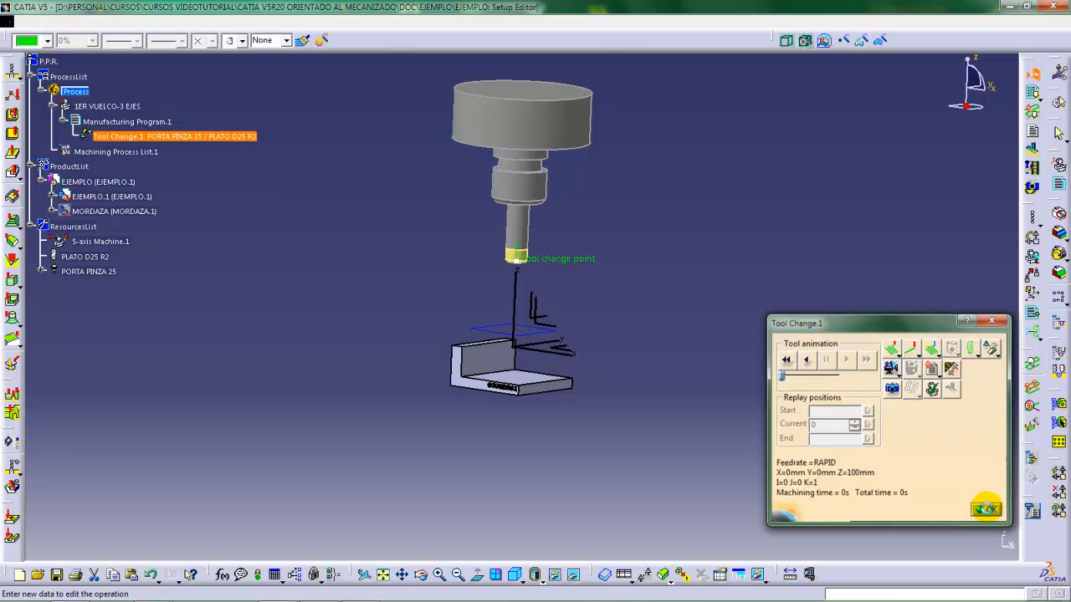
middle_drag(657, 352, 627, 419)
click(910, 550)
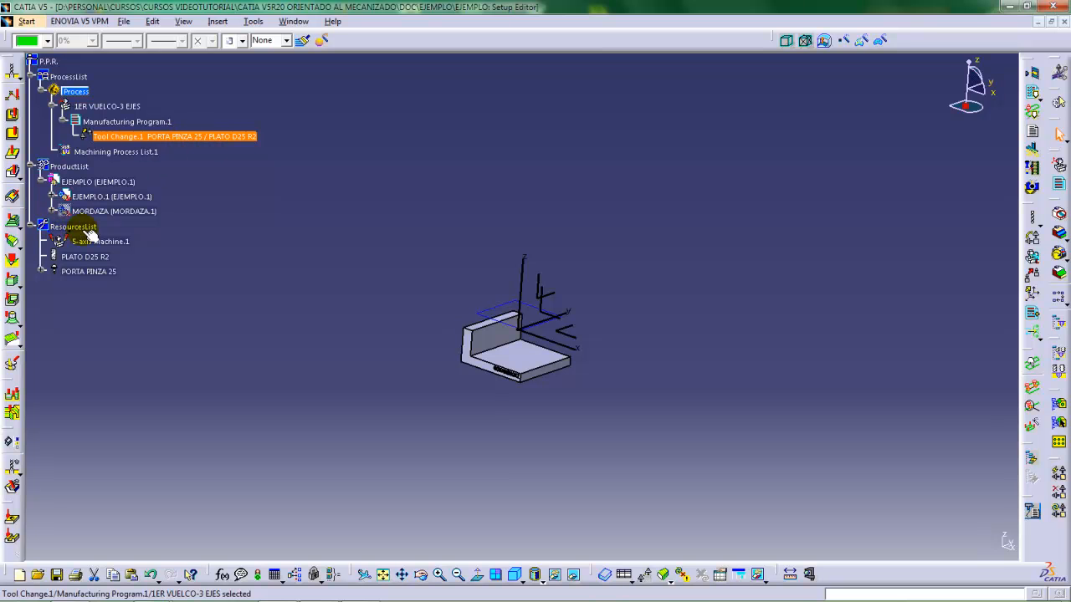
Expand PORTA PINZA 25 in the resources list to check which tool it holds
click(42, 272)
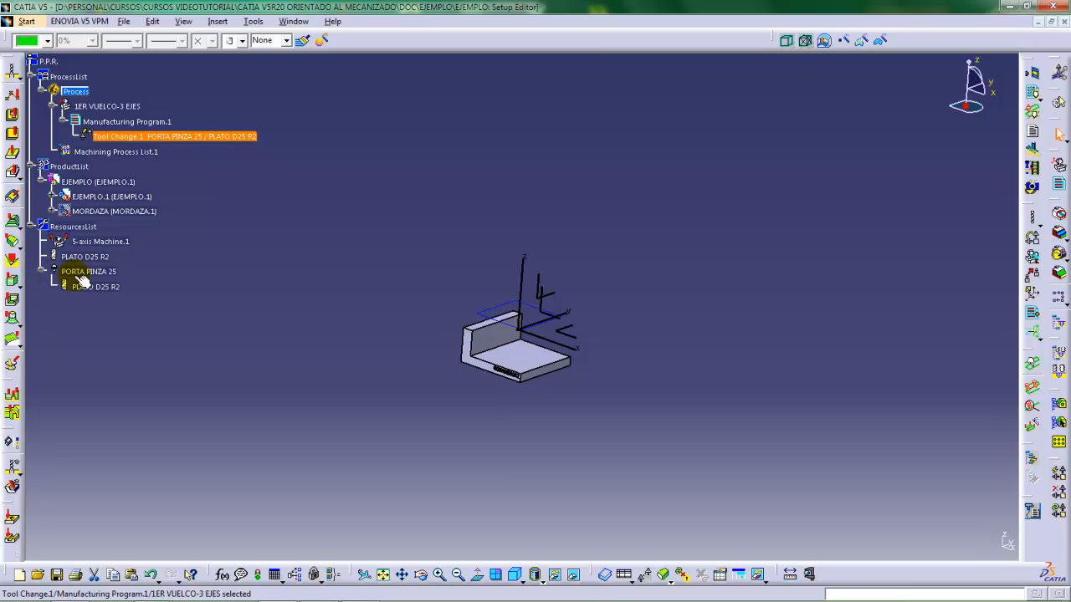
click(278, 275)
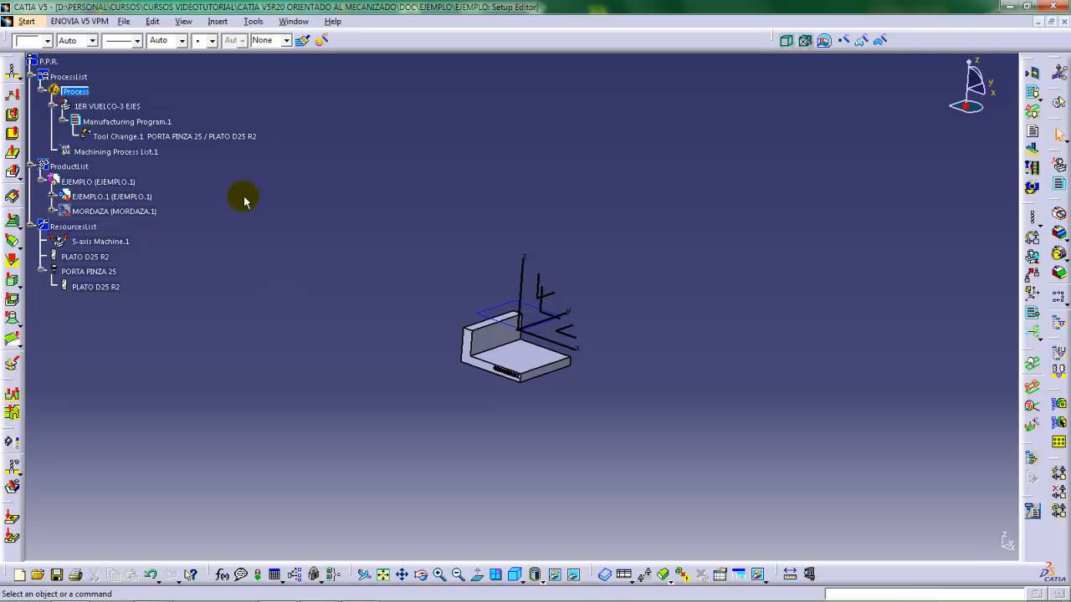
Insert an end mill tool change after Tool Change.1 in the manufacturing program and name it Tool Change.2
click(206, 138)
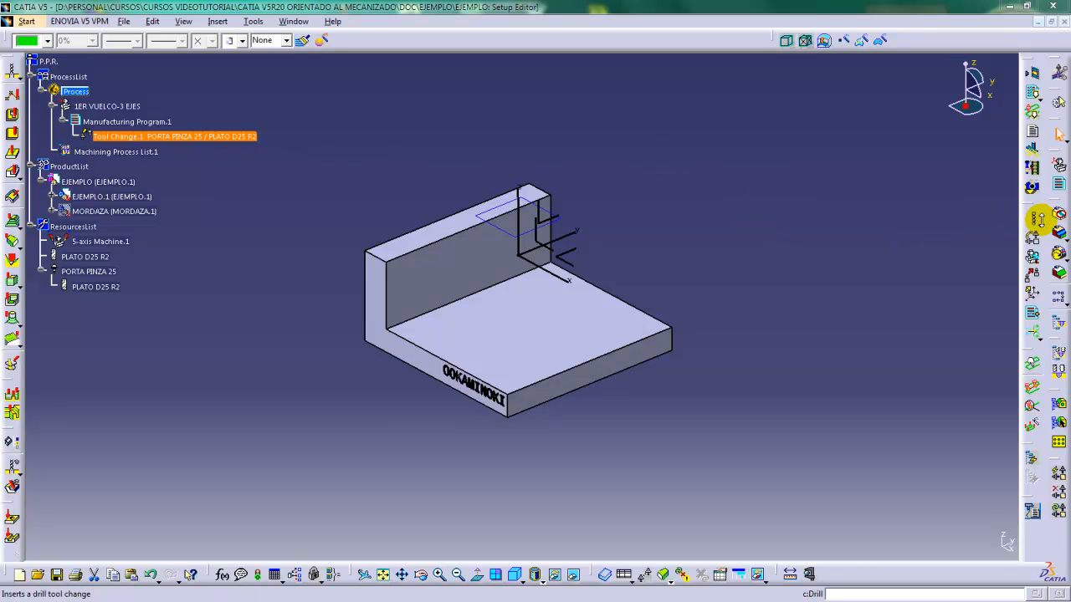
click(1038, 219)
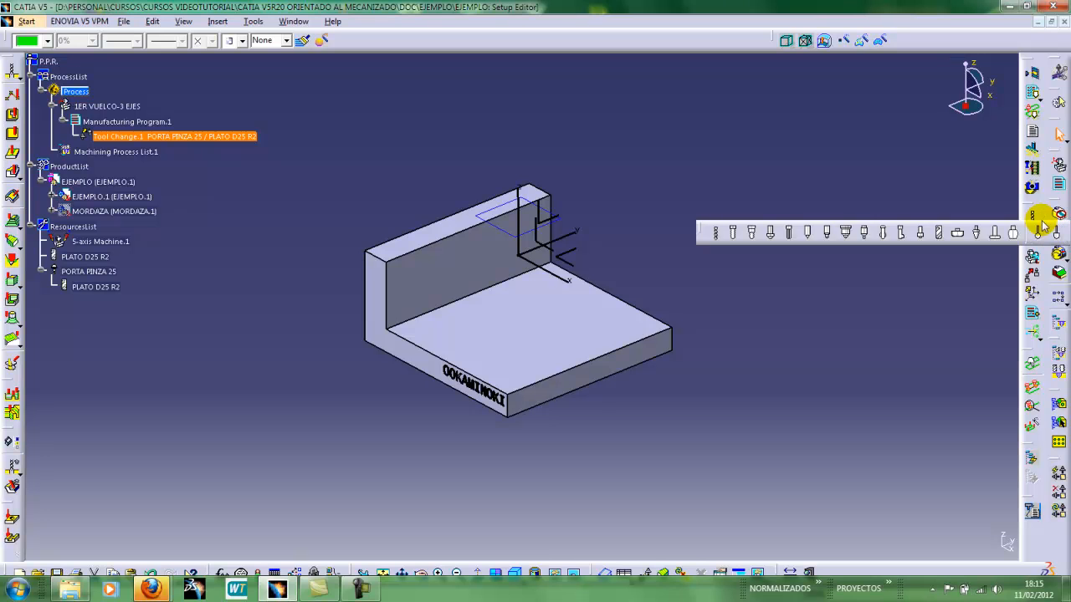
click(939, 233)
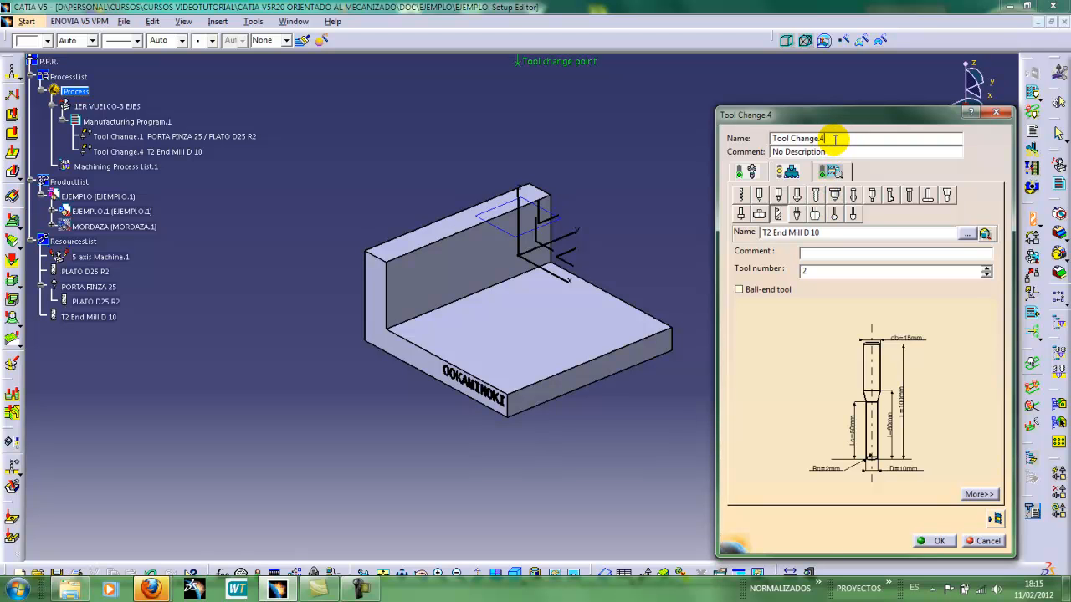
text(2)
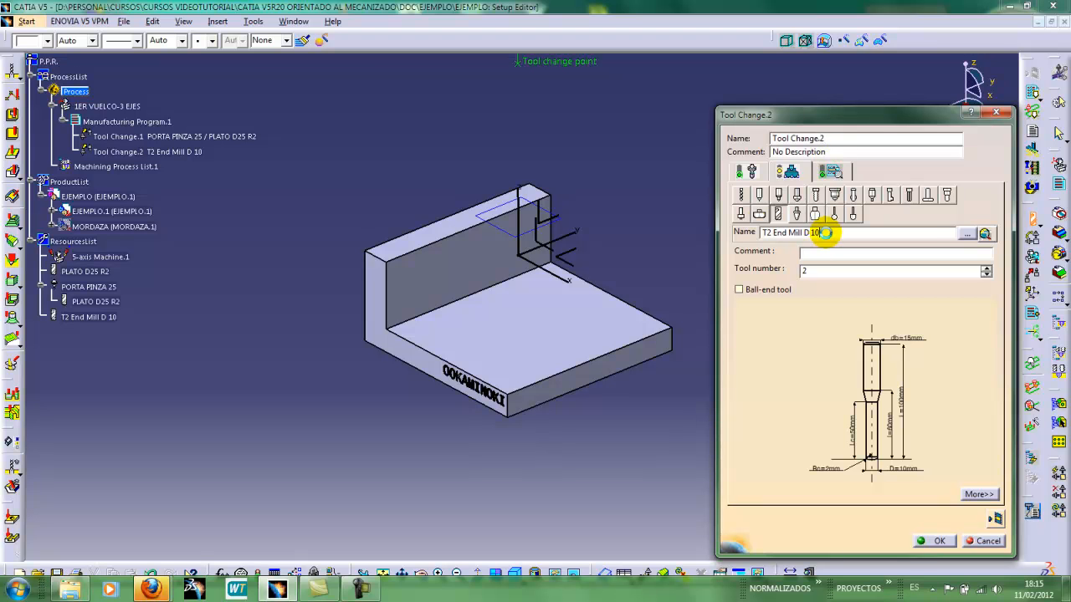
Rename the new end mill as PLANA D12
drag(824, 234, 743, 232)
text(PLANA D12)
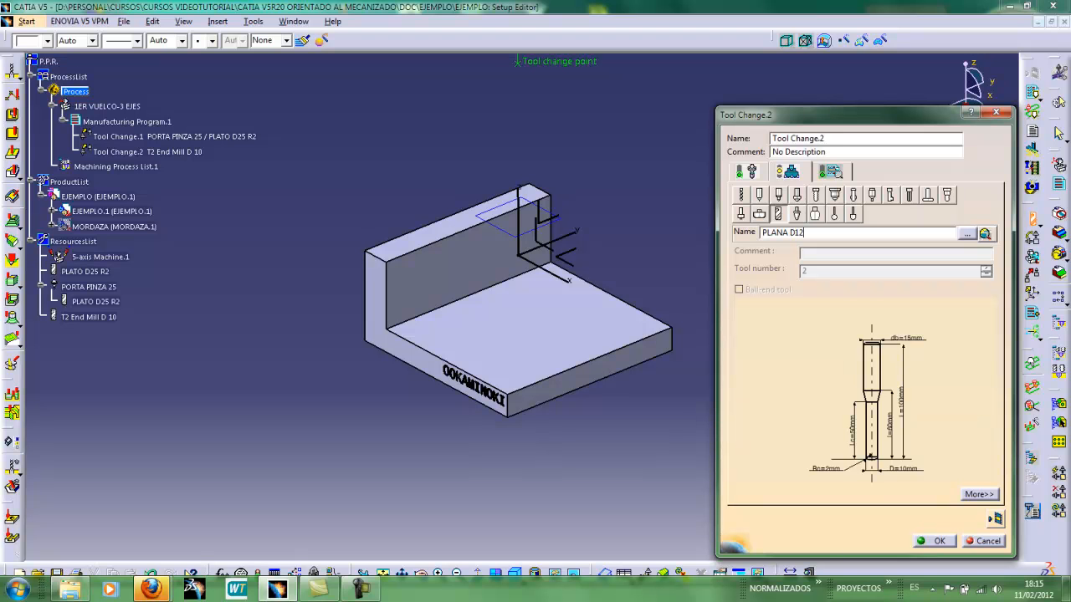
click(743, 231)
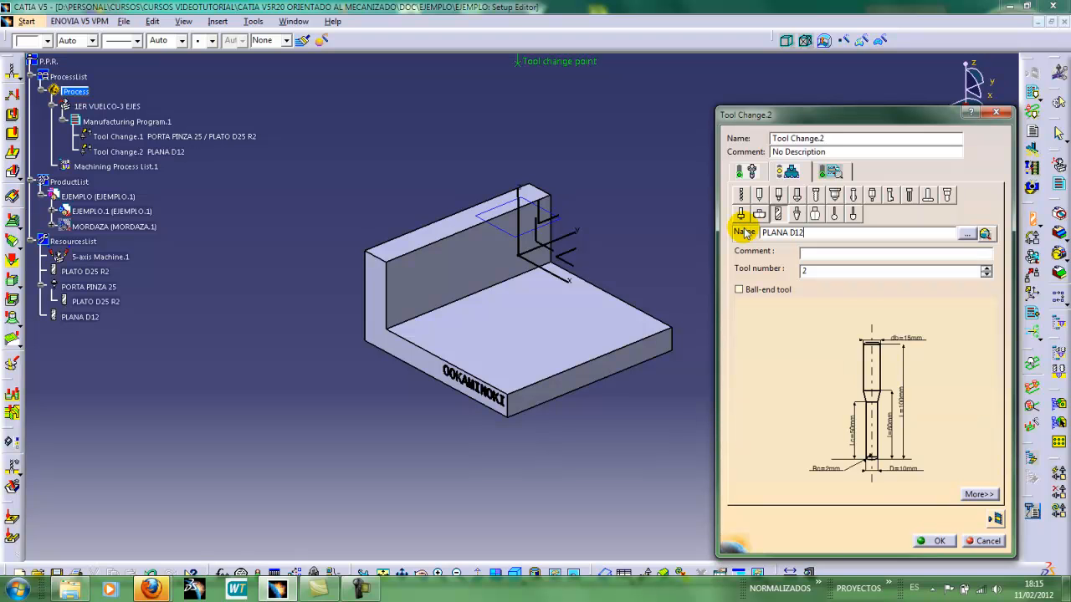
click(806, 272)
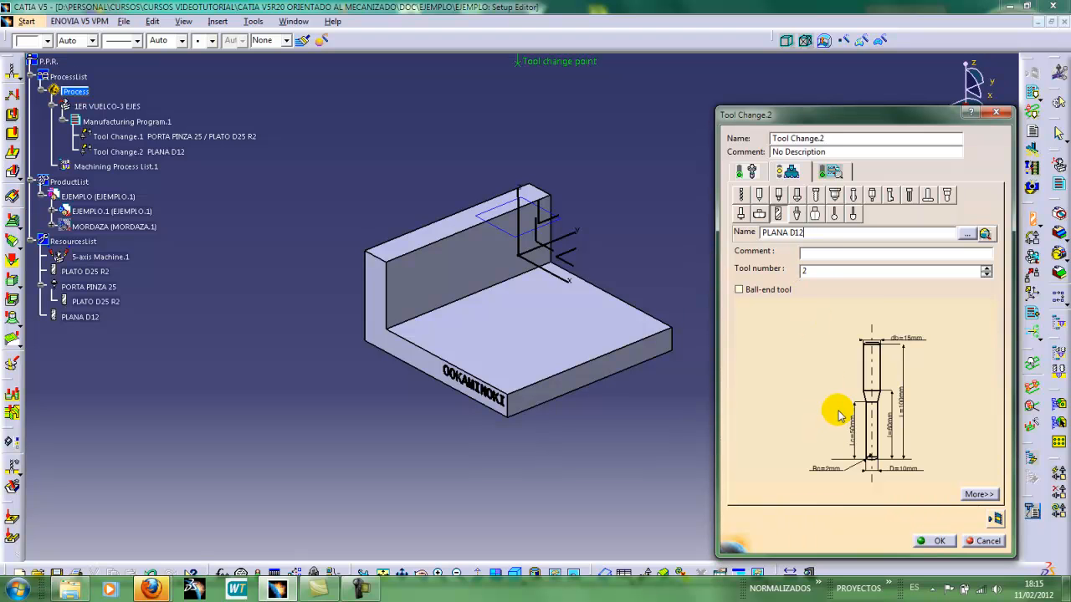
Set the PLANA D12 end mill's corner radius (Rc) to 0 mm and nominal diameter (D) to 12 mm
double_click(826, 473)
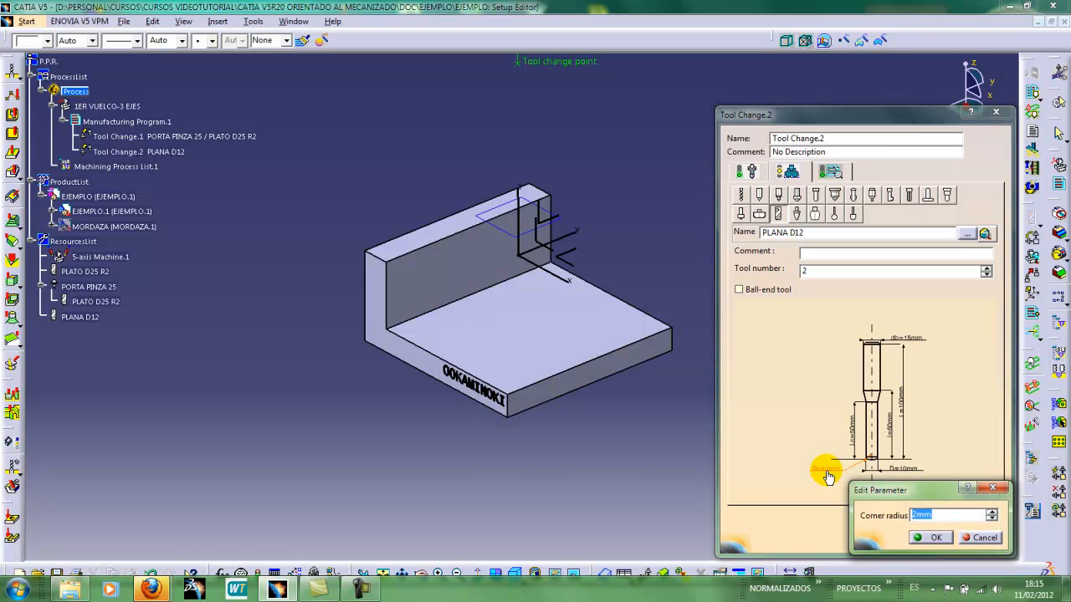
text(0)
key(Return)
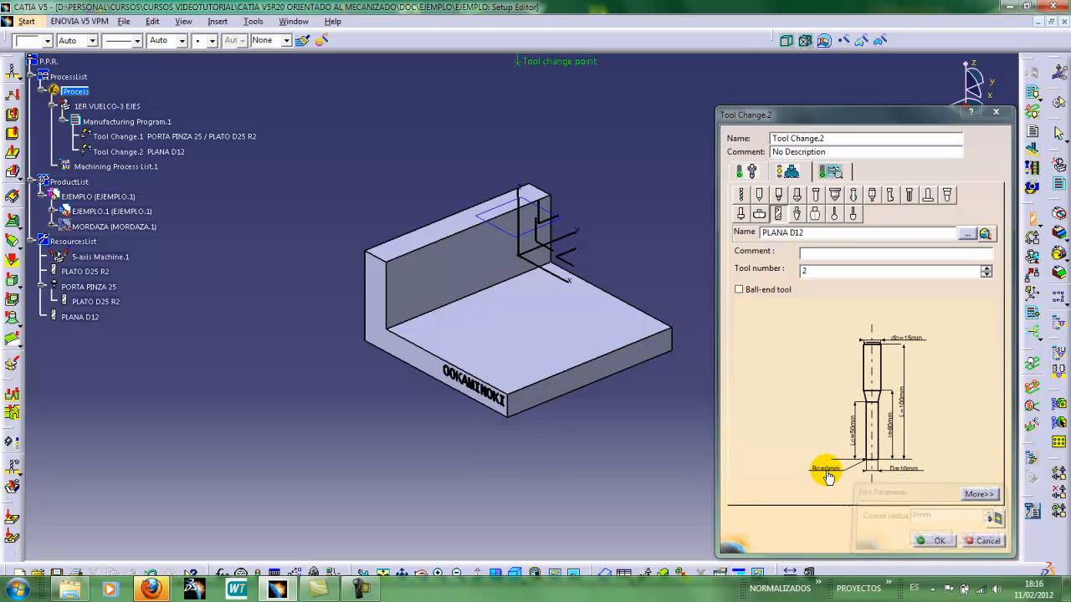
double_click(908, 469)
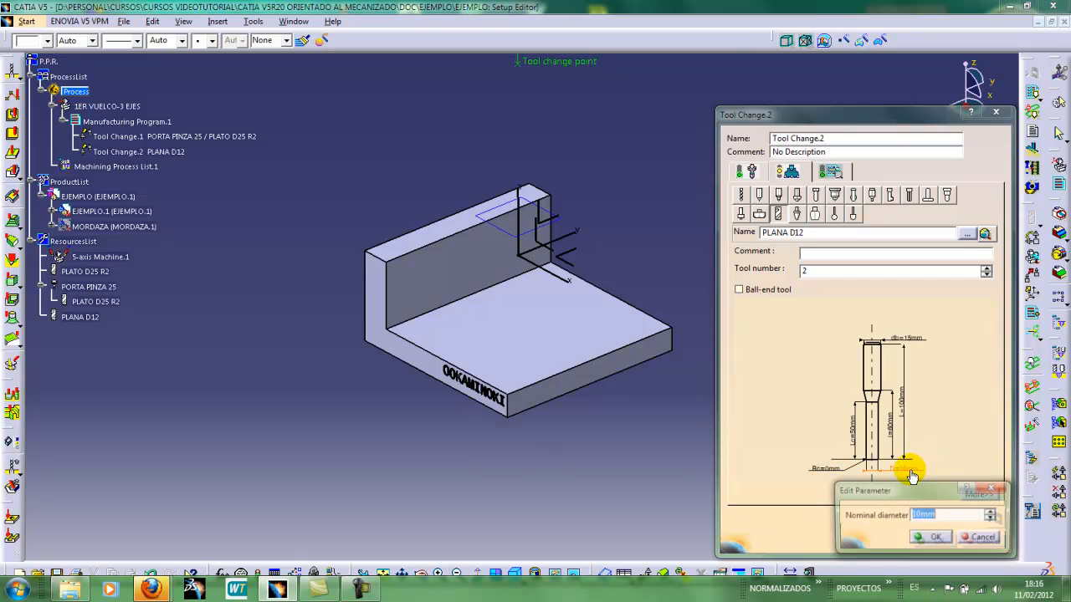
text(12)
key(Return)
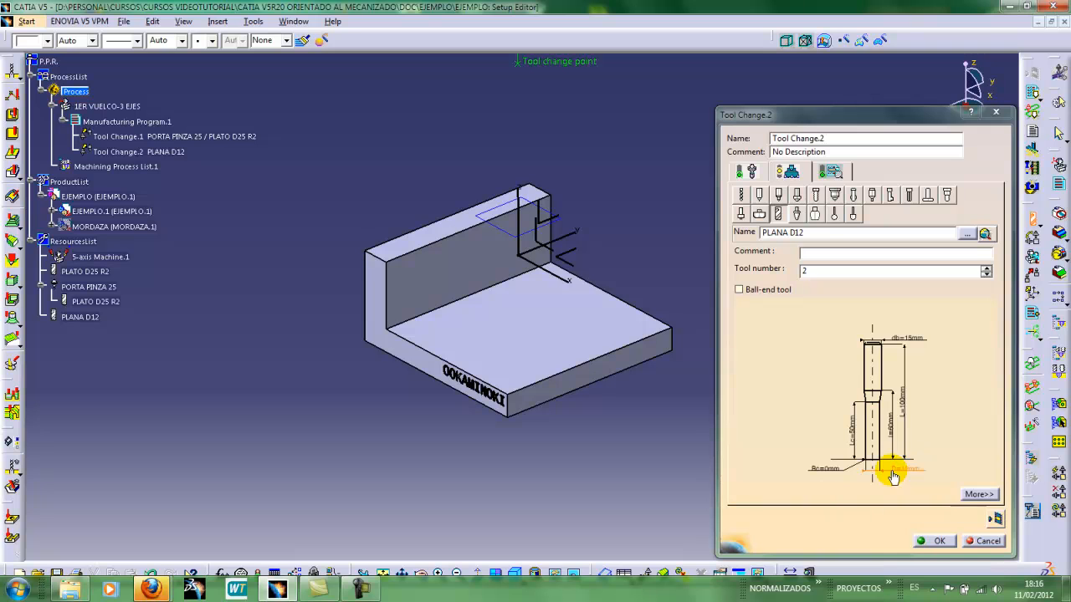
Set both the cutting length (Lc) and the length (l) of PLANA D12 to 23 mm
double_click(855, 436)
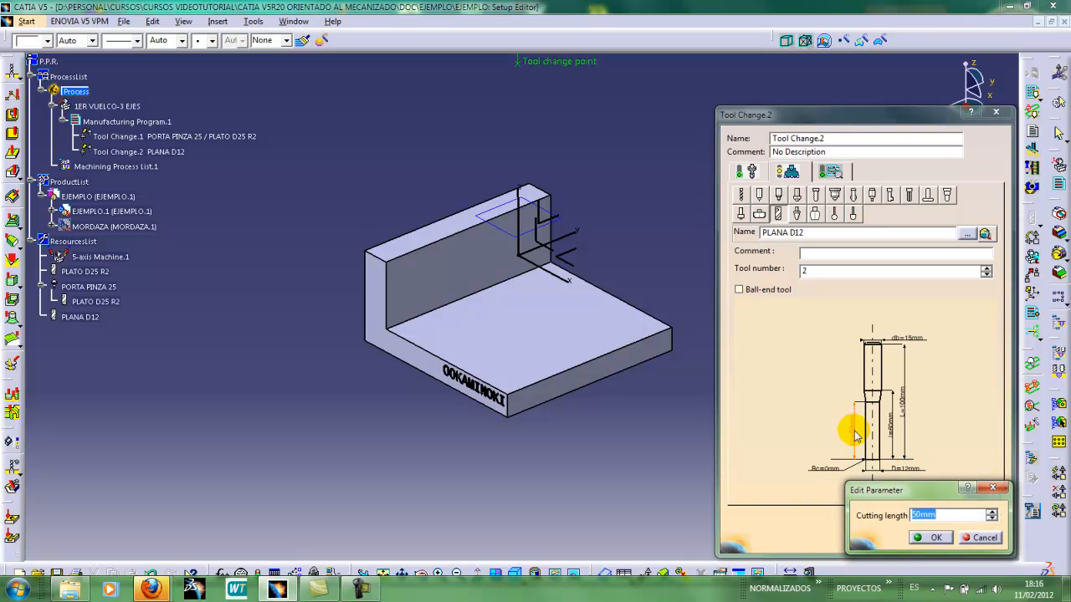
text(2)
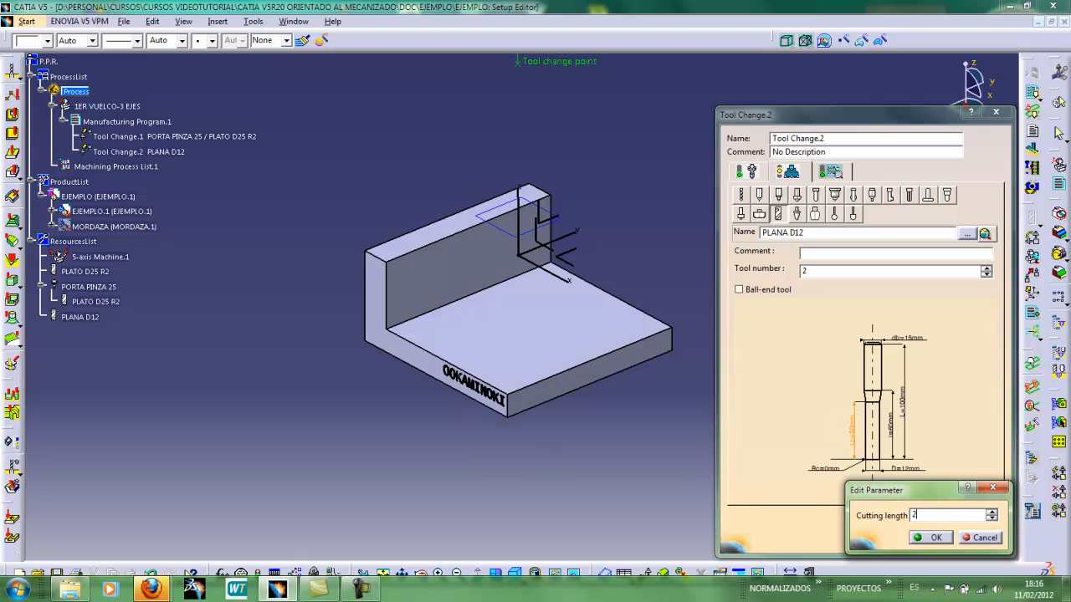
text(3)
key(Return)
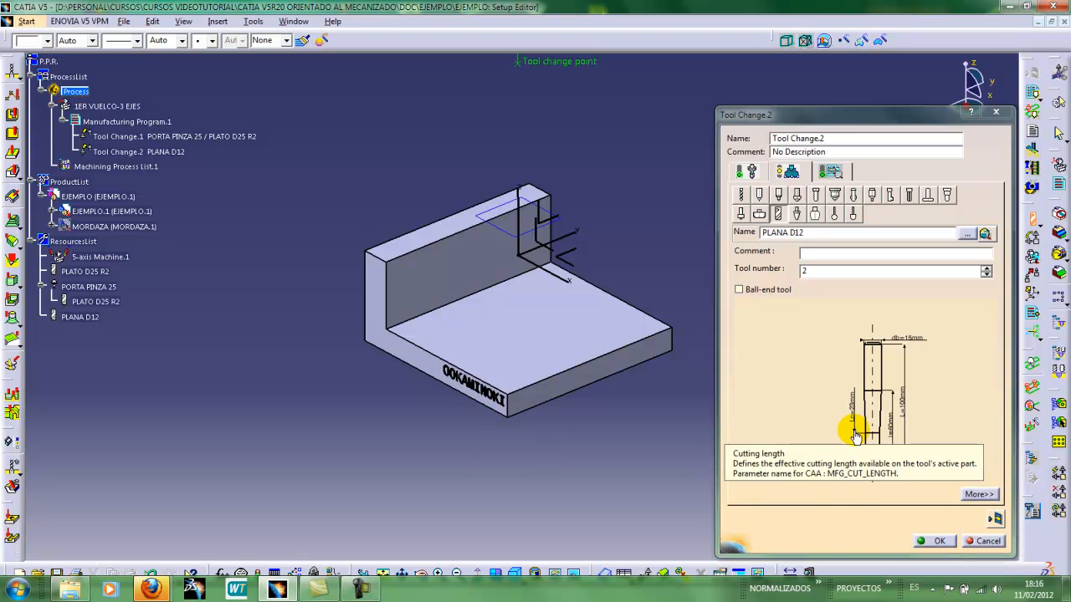
double_click(891, 434)
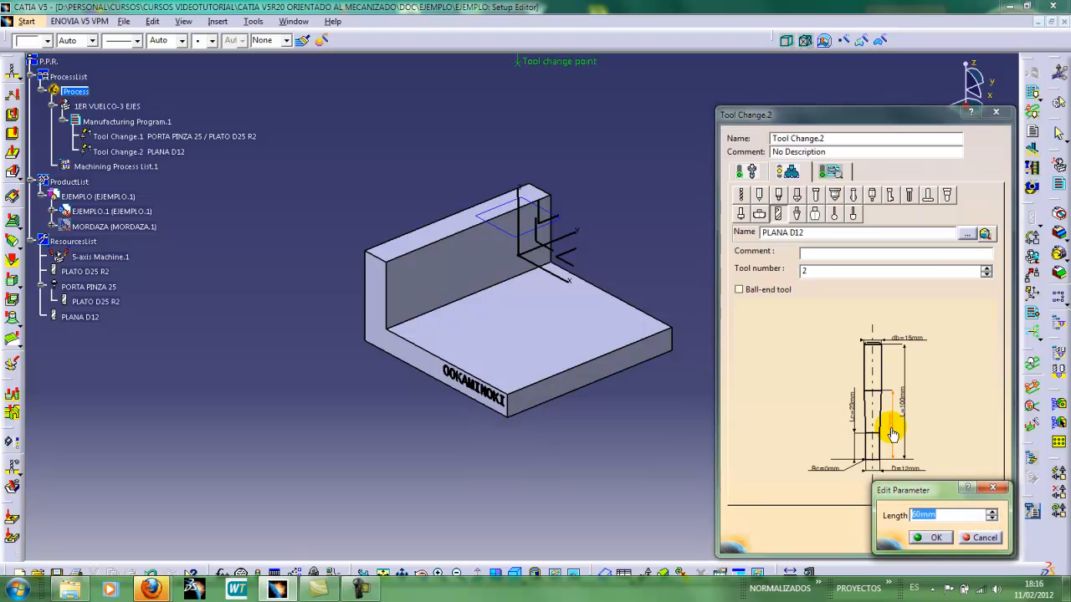
text(23)
key(Return)
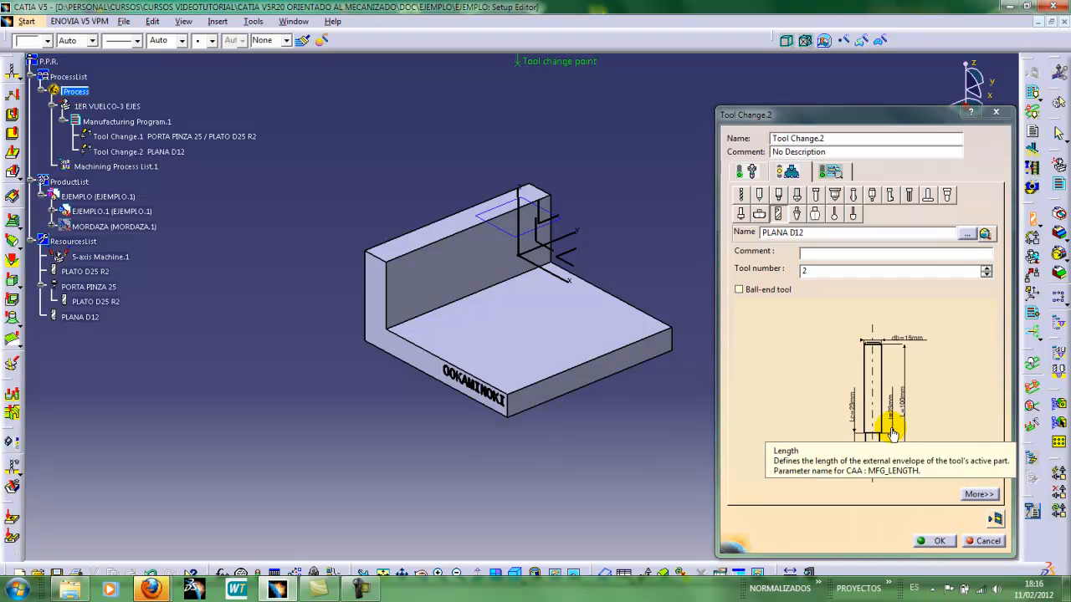
Set the overall length (L) of the PLANA D12 end mill to 50 mm
double_click(904, 406)
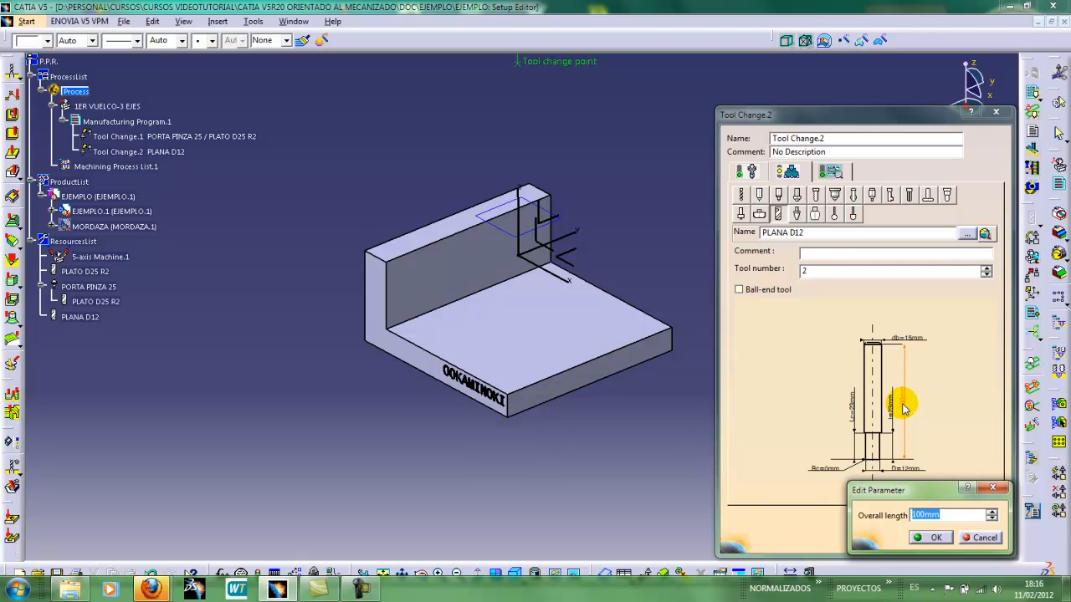
text(5)
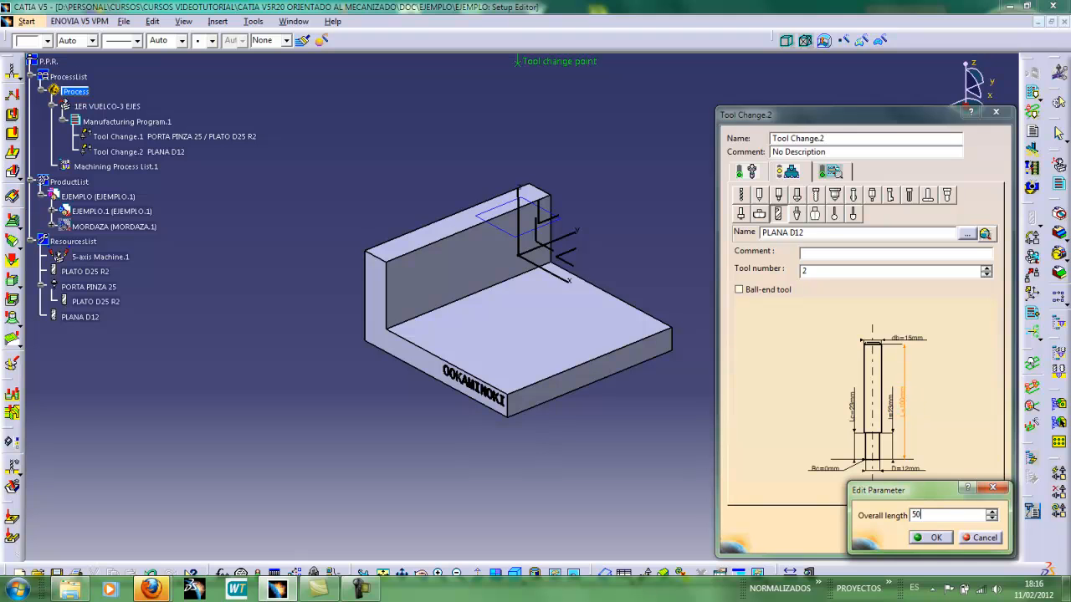
text(0)
key(Return)
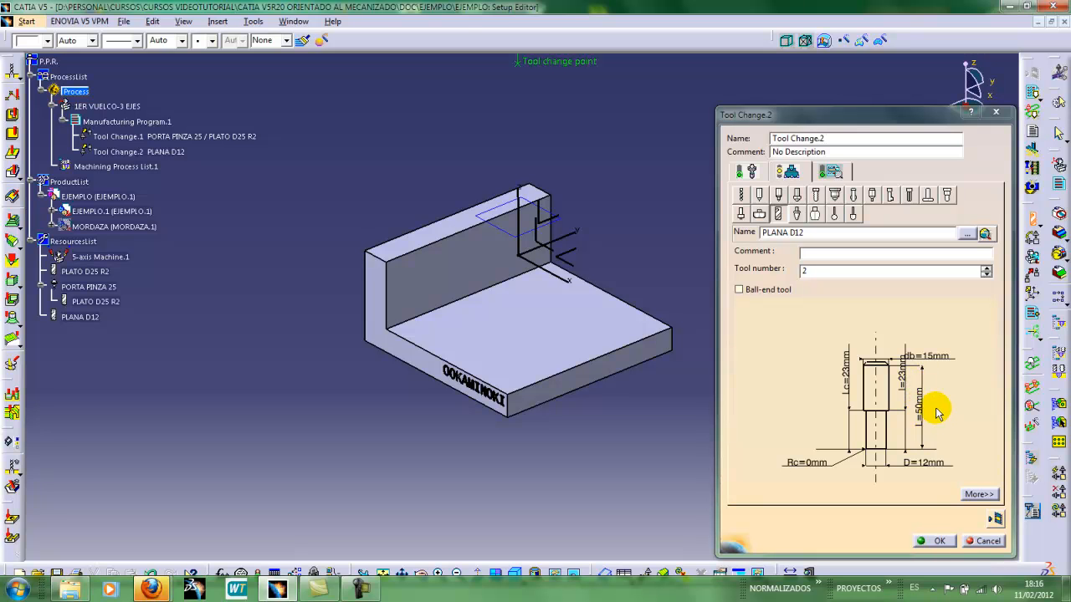
Set the body diameter (db) of the PLANA D12 end mill to 11.99 mm
double_click(937, 359)
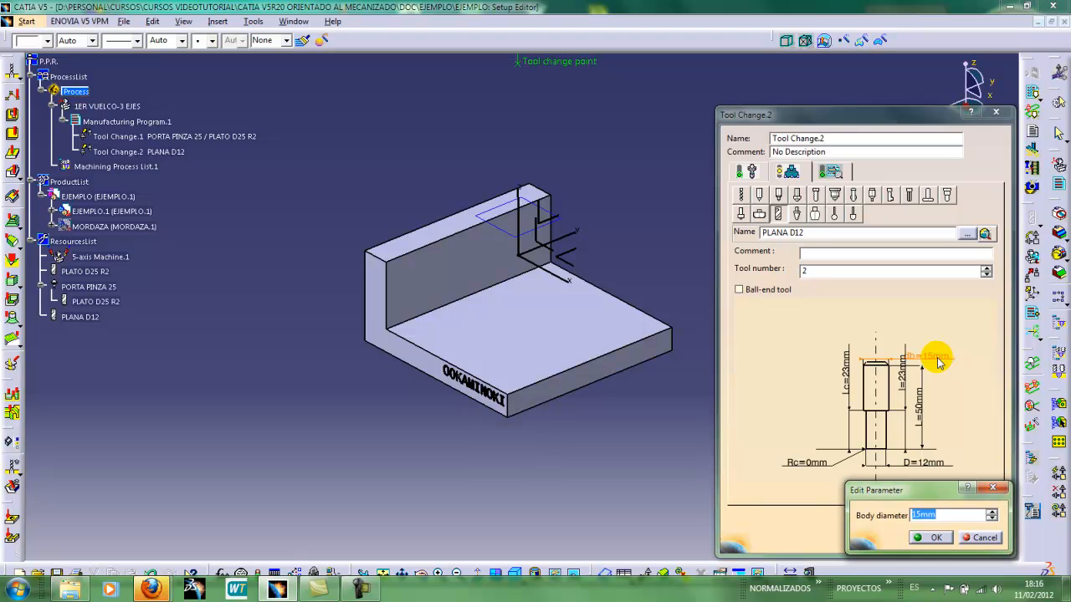
text(11)
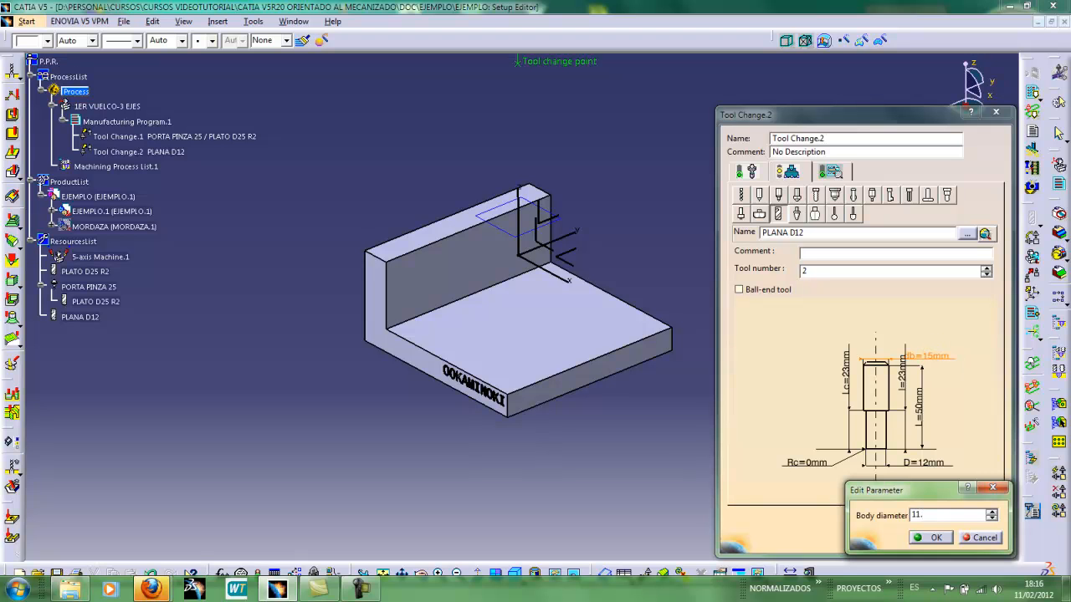
text(.99mm)
key(Return)
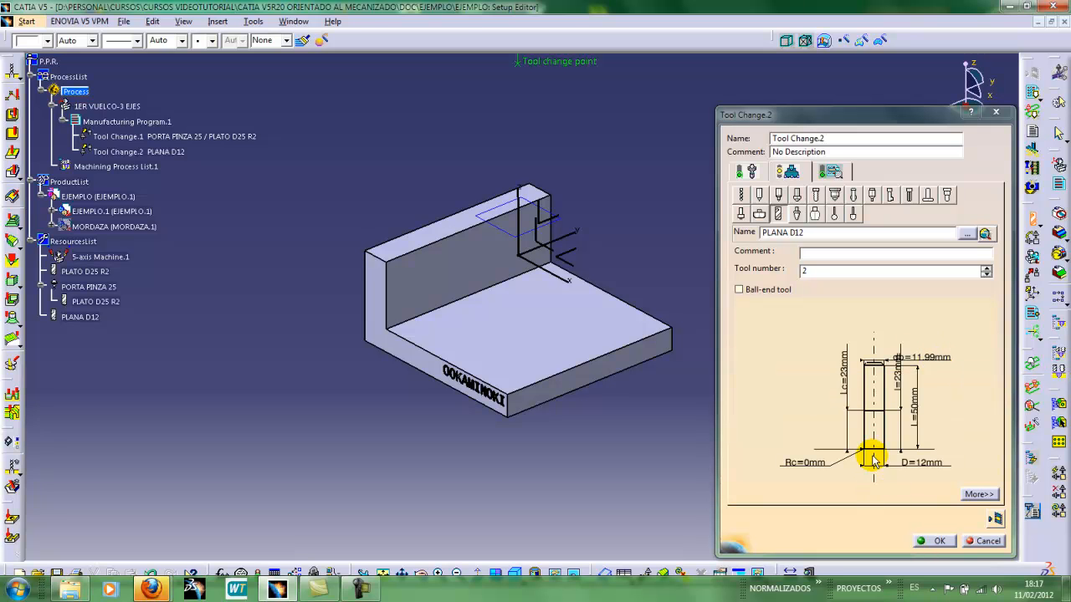
Open the number of flutes for editing in the detailed technology parameters of PLANA D12
click(978, 495)
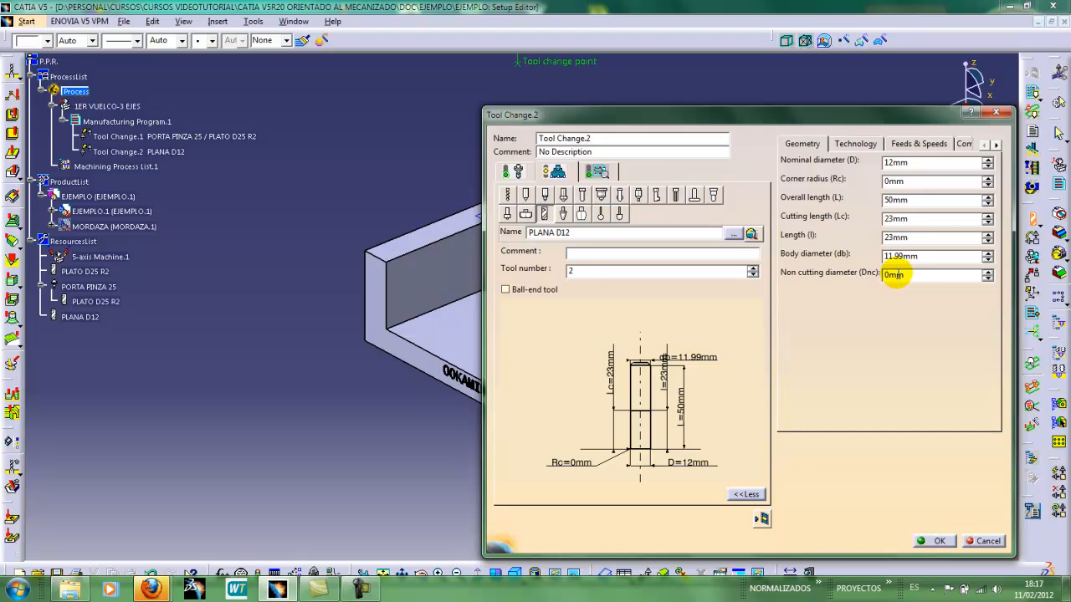
click(854, 144)
drag(890, 163, 870, 163)
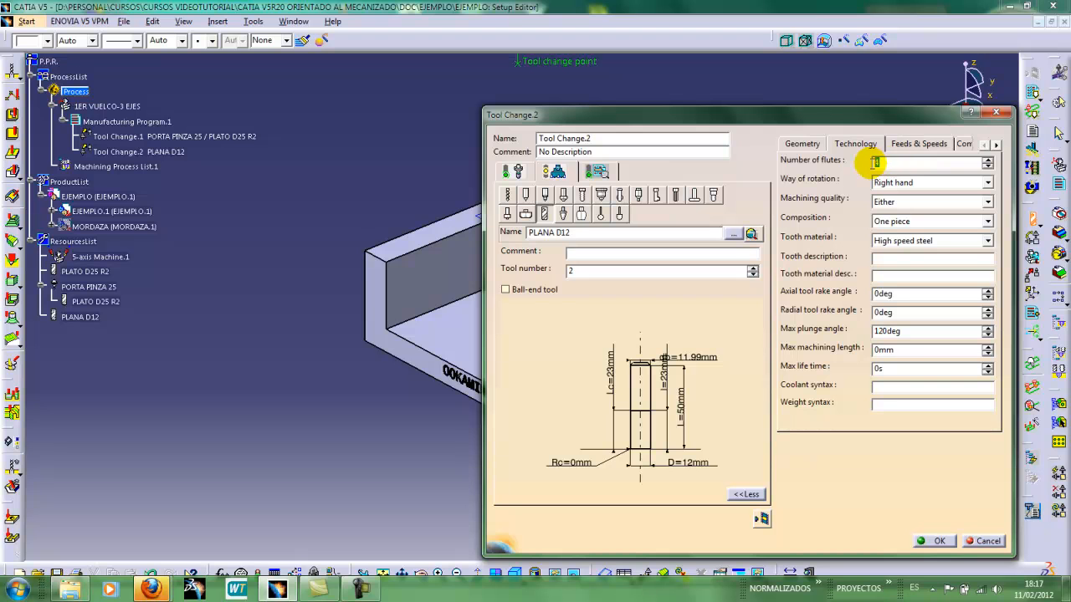
click(872, 165)
Set both the finishing and roughing cutting speeds of PLANA D12 to 200 m_mn
click(912, 145)
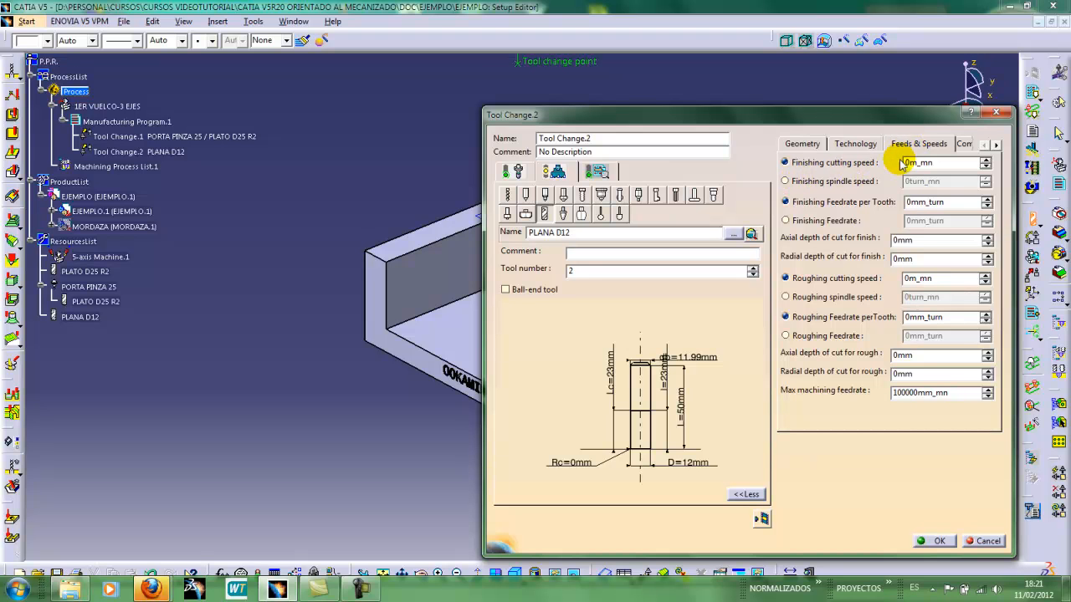
double_click(936, 163)
text(2)
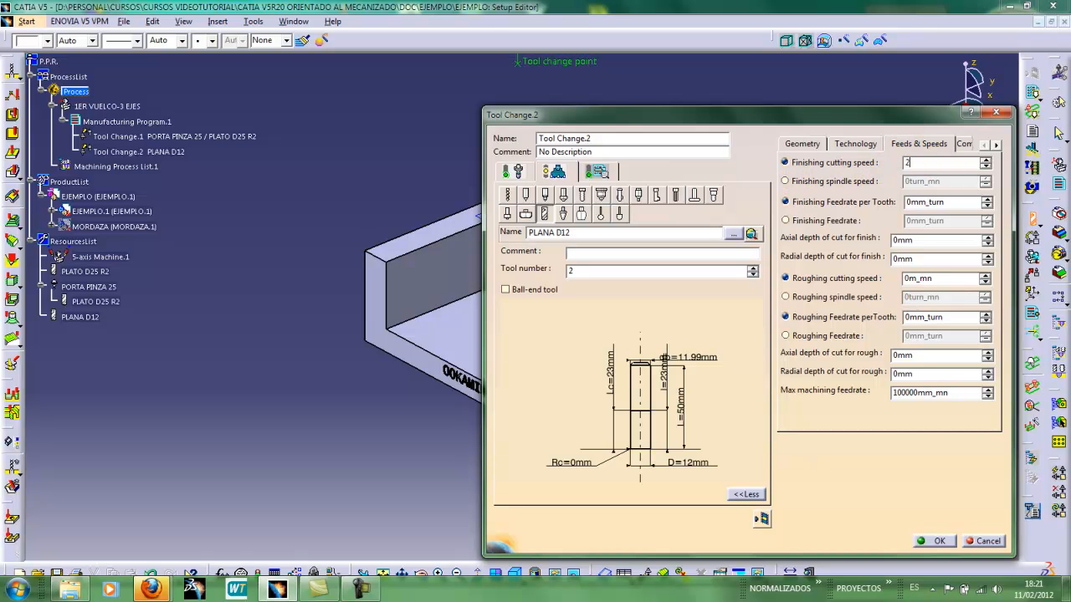
text(00)
key(Return)
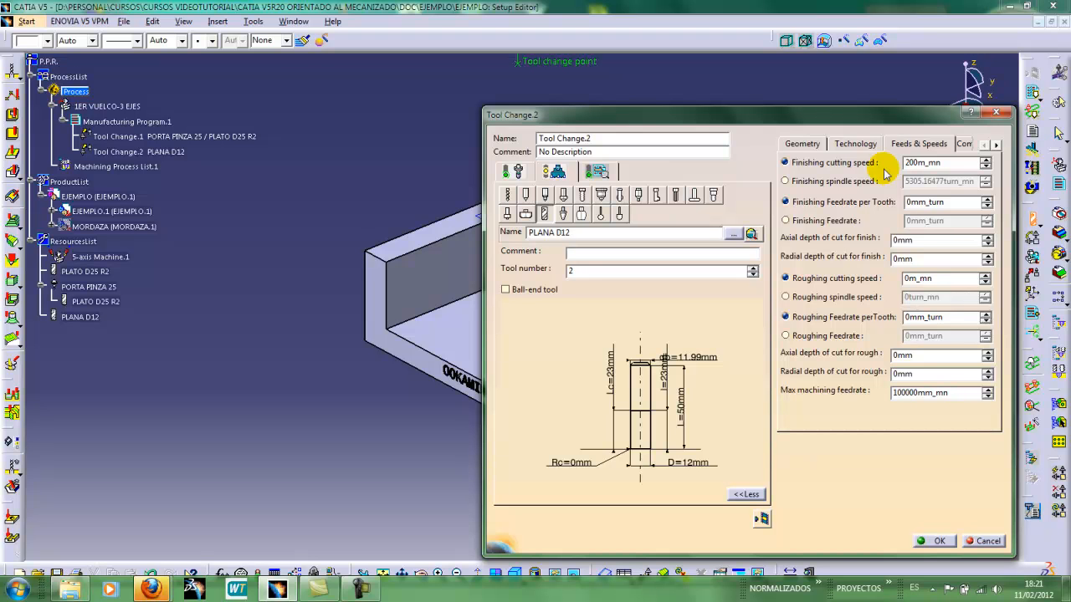
double_click(937, 278)
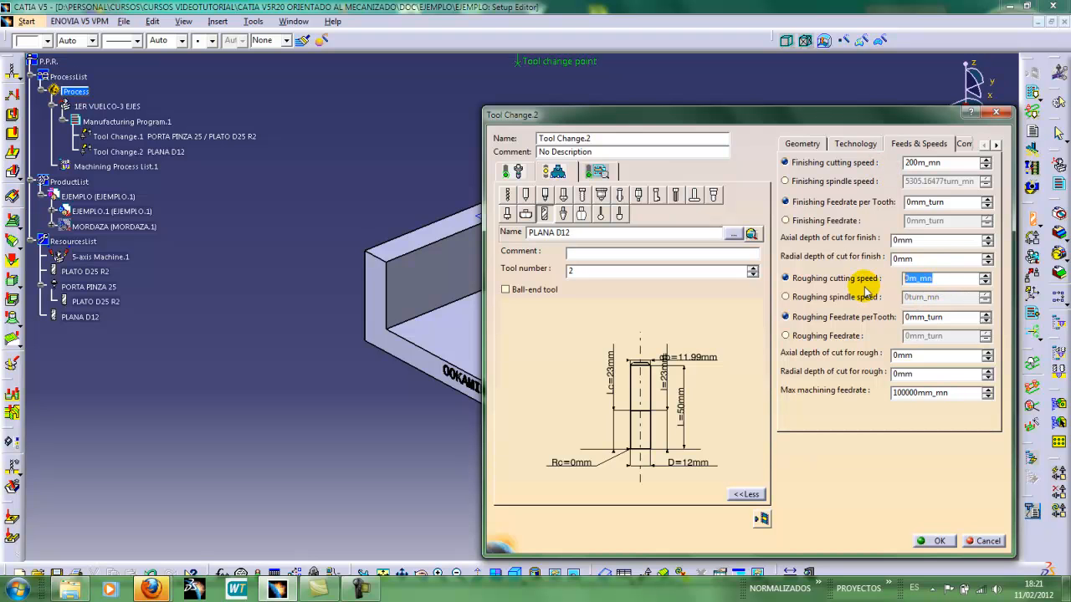
text(200)
key(Return)
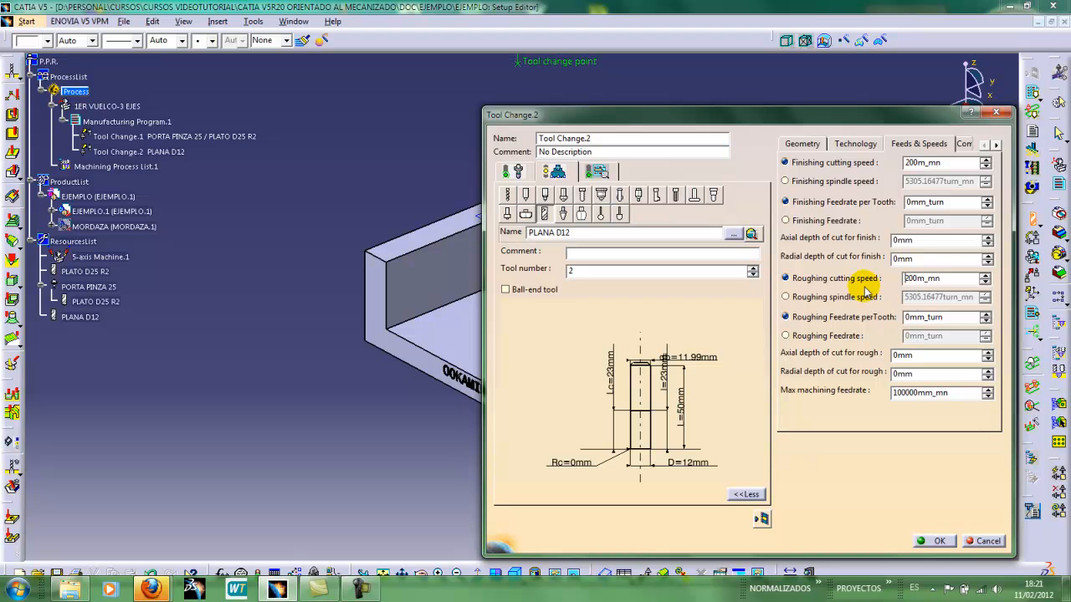
Switch PLANA D12 to spindle speed definition and set both finishing and roughing spindle speeds to 5300 turn_mn
click(866, 293)
click(785, 181)
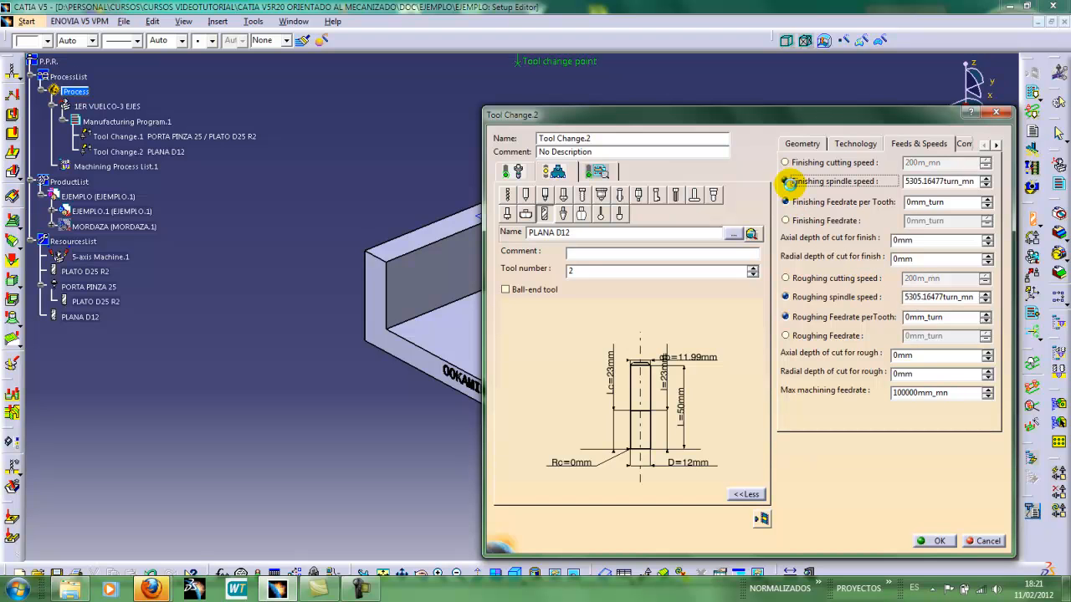
drag(975, 182, 873, 181)
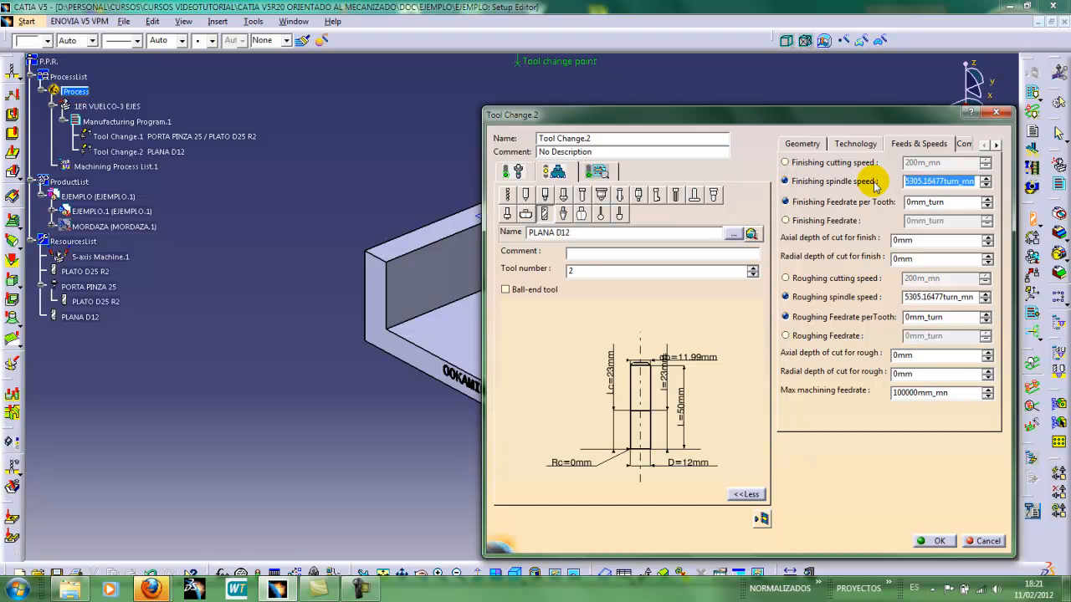
text(5300)
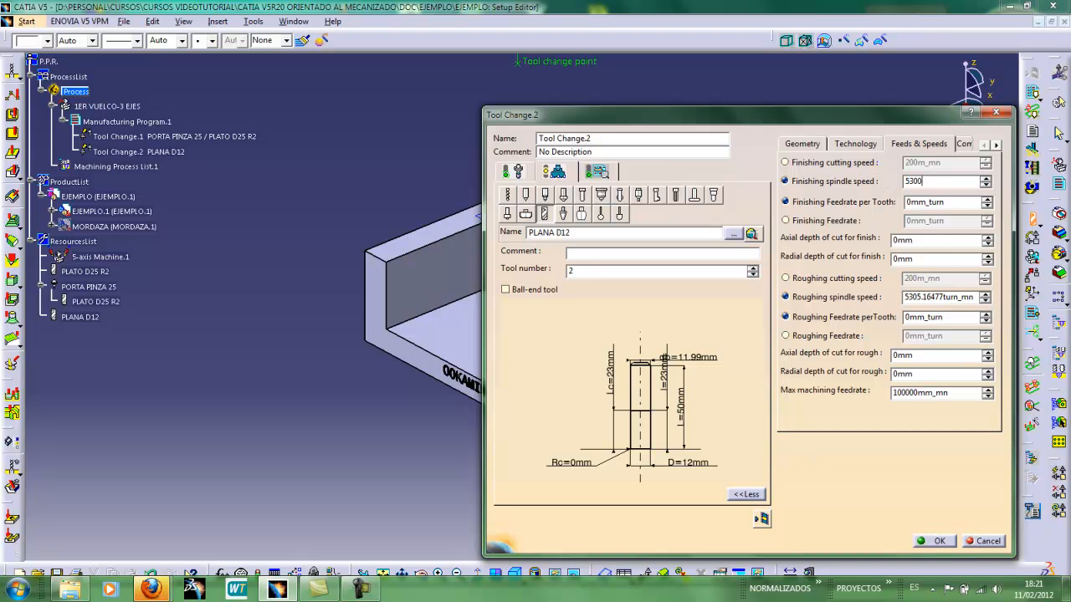
key(Return)
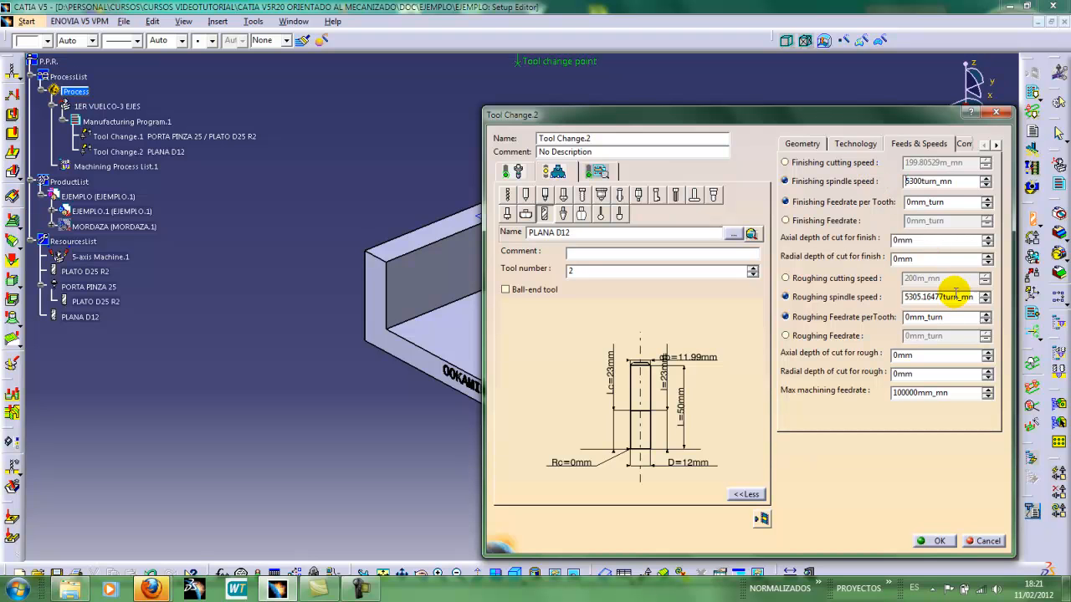
drag(977, 297, 897, 299)
text(5300)
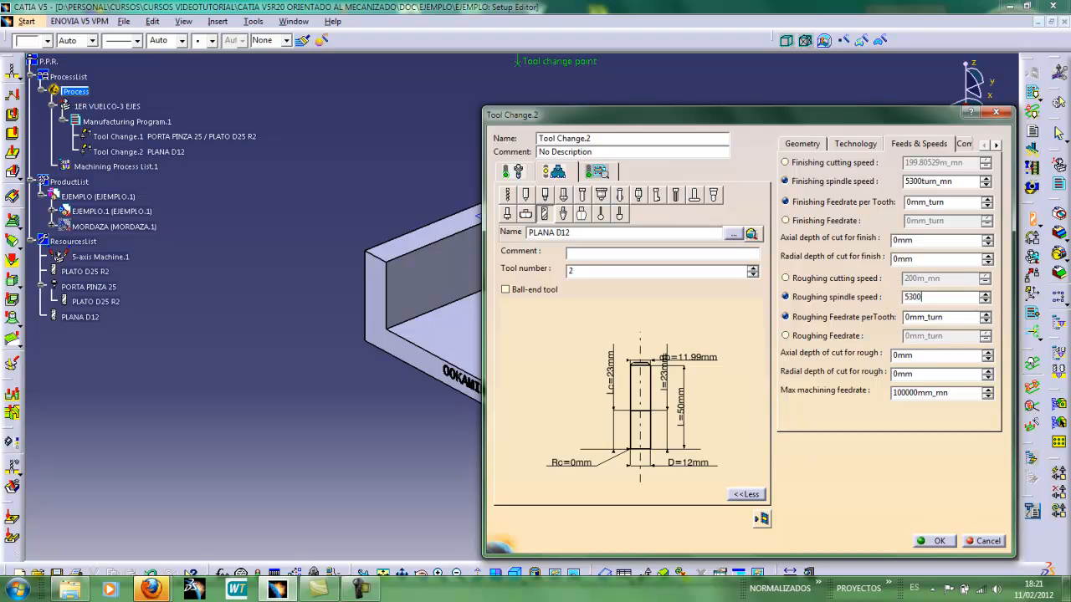
key(Return)
Set the finishing and roughing feedrates per tooth of PLANA D12 to 0.07 mm_turn
drag(945, 202, 867, 191)
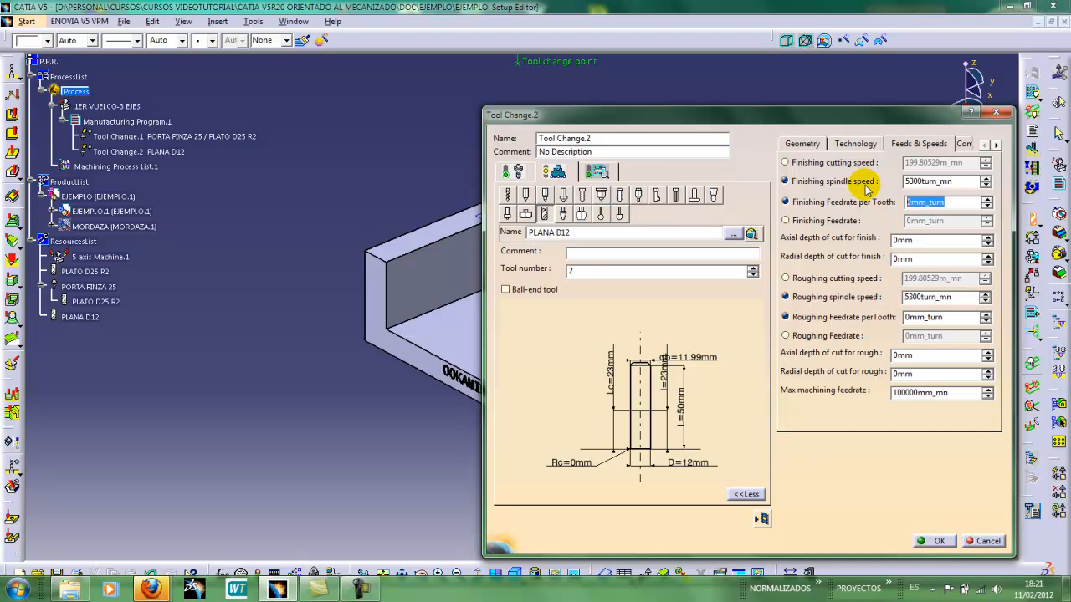
text(0.0)
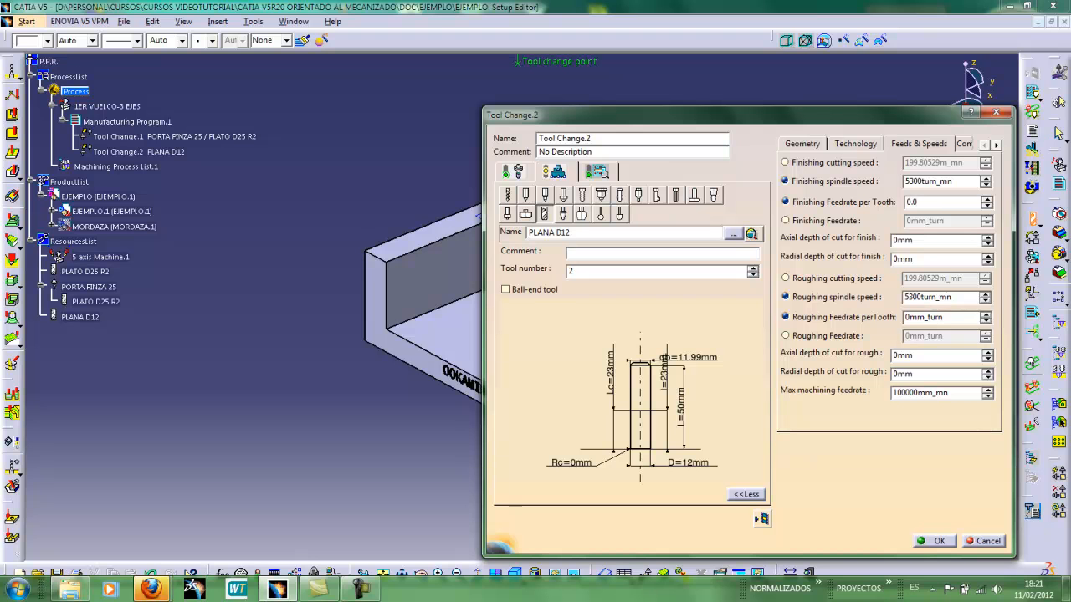
text(7)
key(Return)
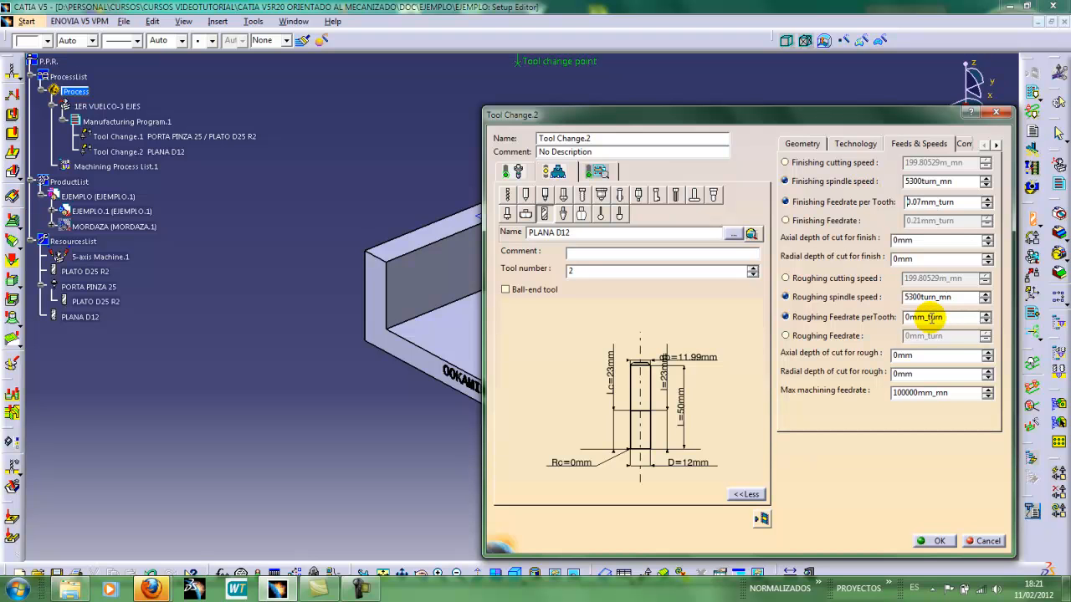
drag(944, 317, 867, 326)
text(0.07)
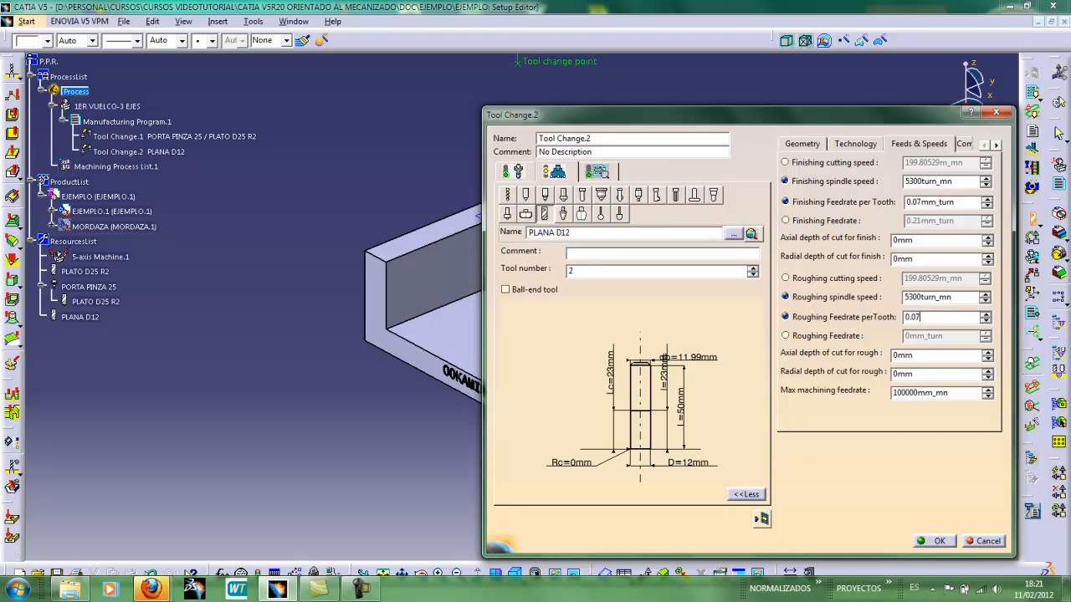
key(Return)
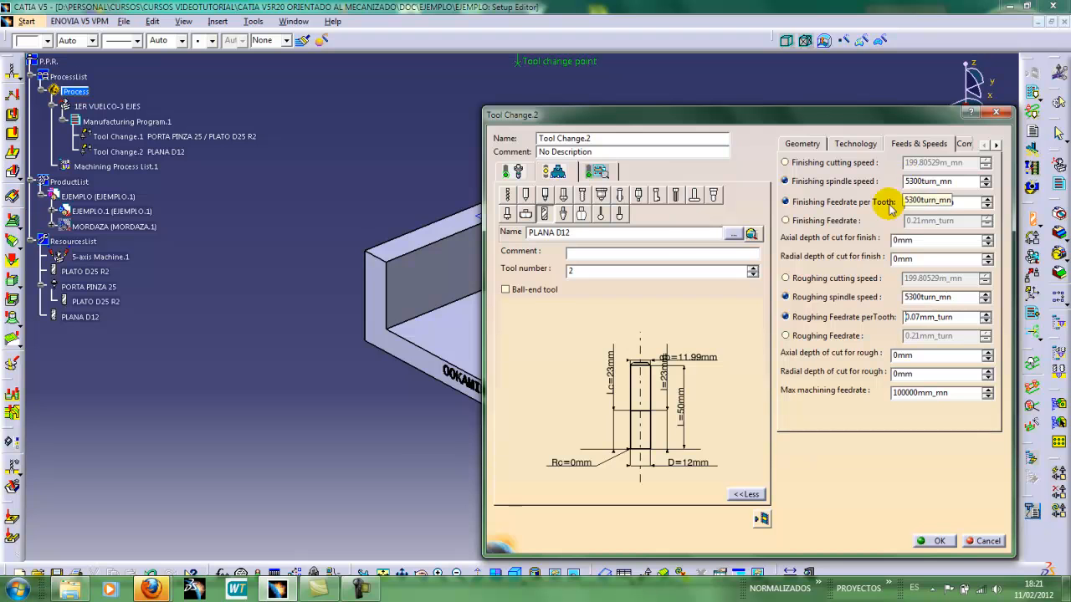
Create a tool holder named PORTA PINZA 12 for the second tool change and give it 5 stages
click(524, 171)
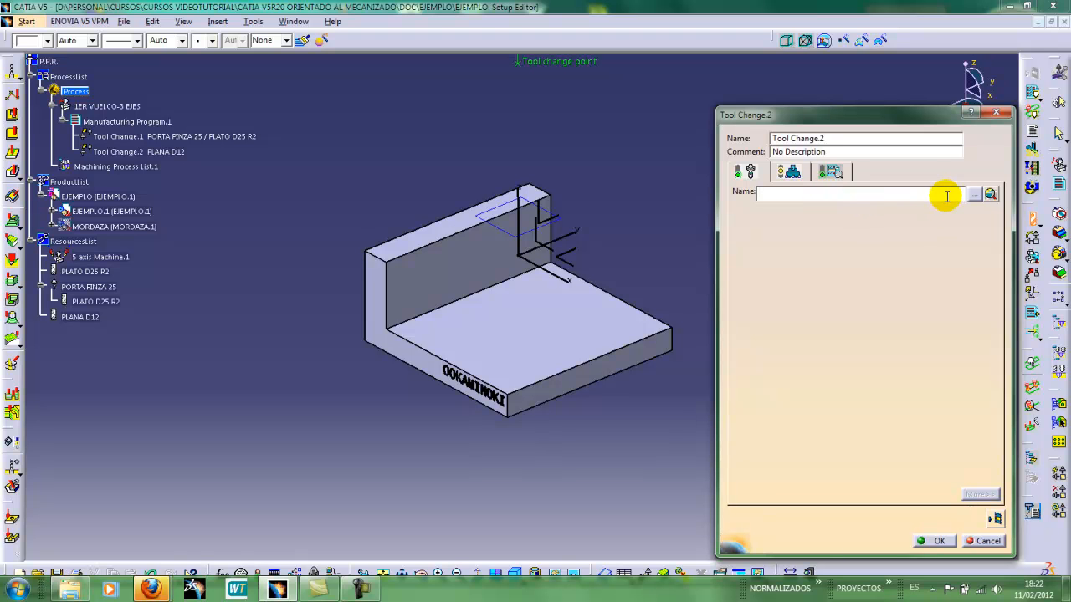
text(PORTA)
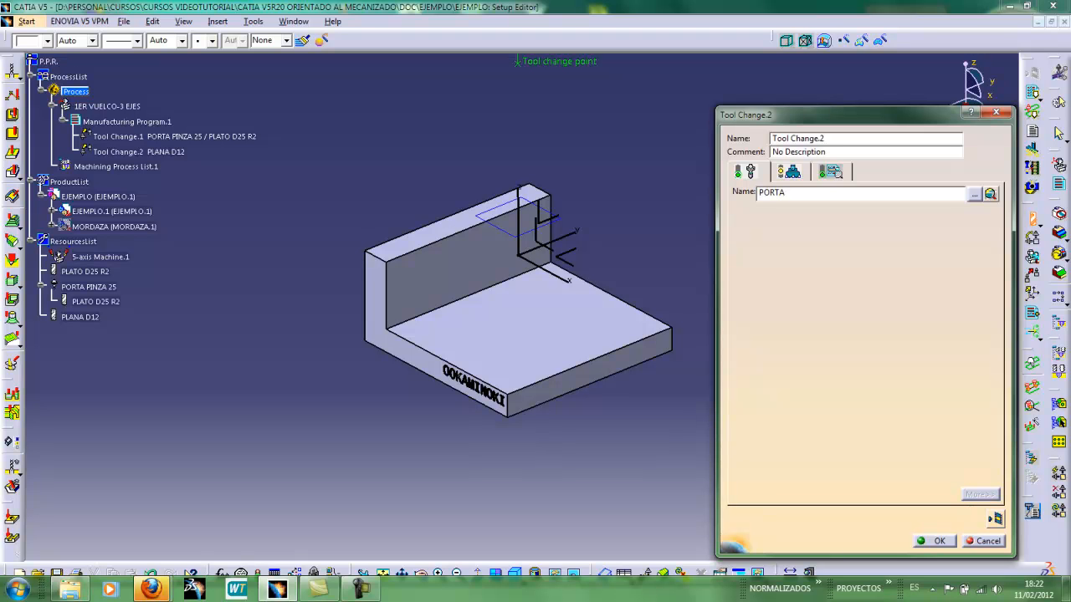
text( PINZA 12)
key(Return)
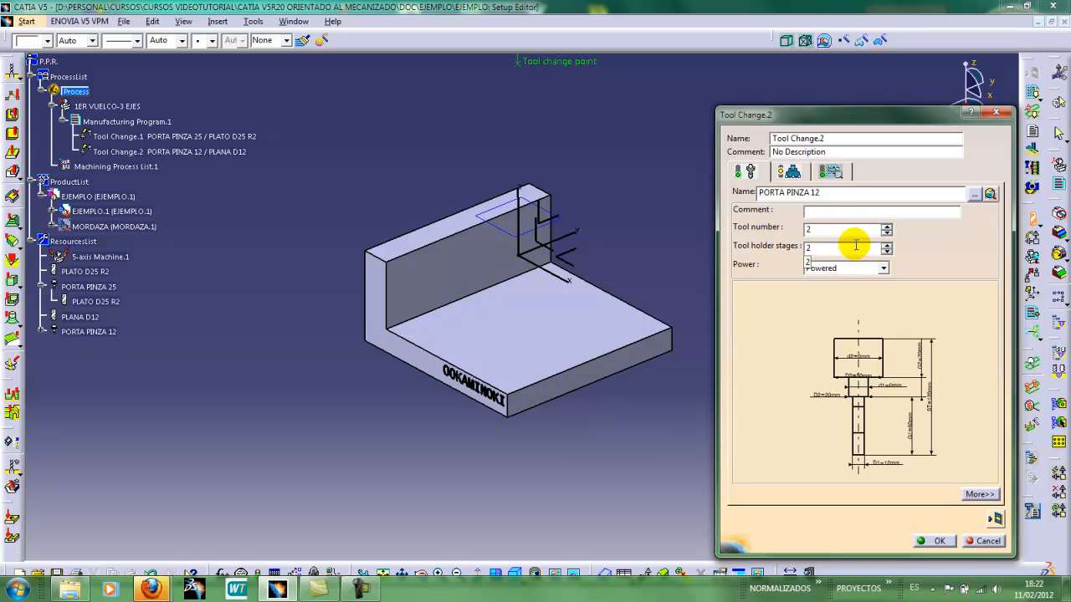
click(886, 246)
click(887, 246)
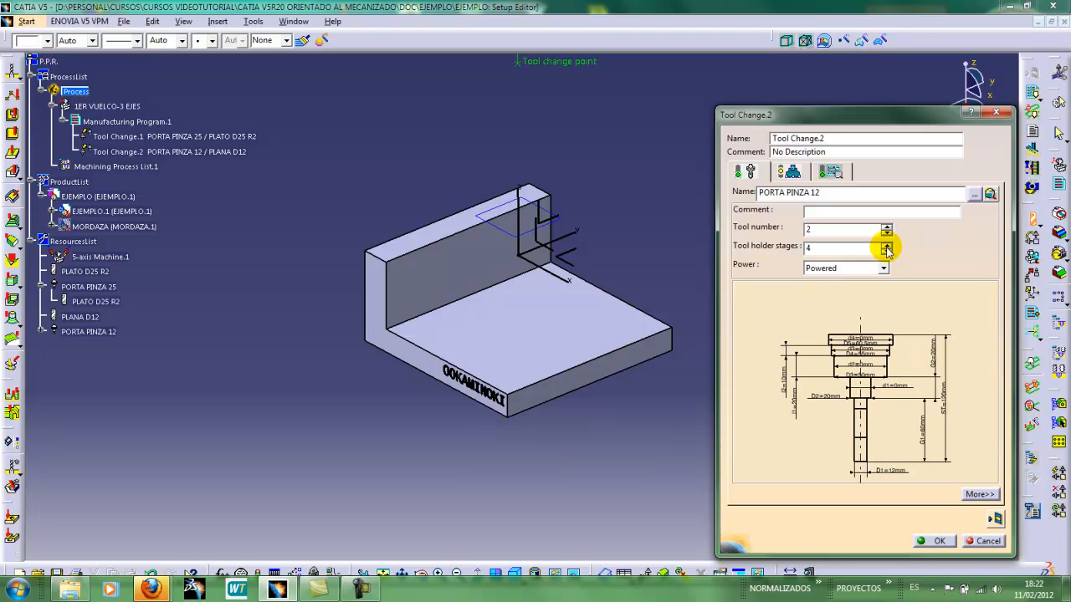
click(887, 248)
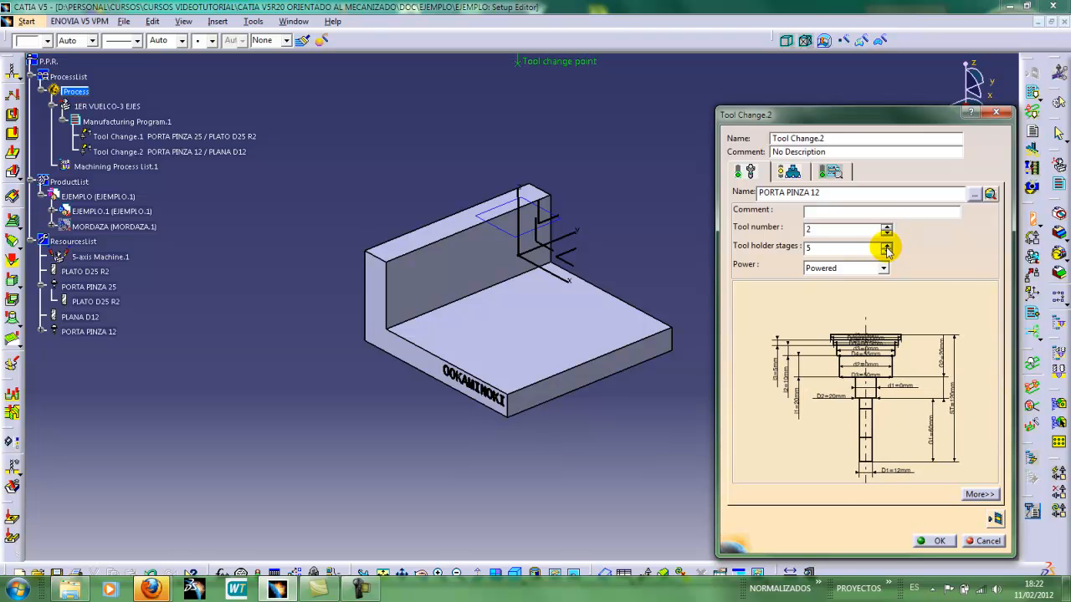
Set the total set length of PORTA PINZA 12 to 200 mm and its Gage 1 (G1) to 40 mm
double_click(952, 414)
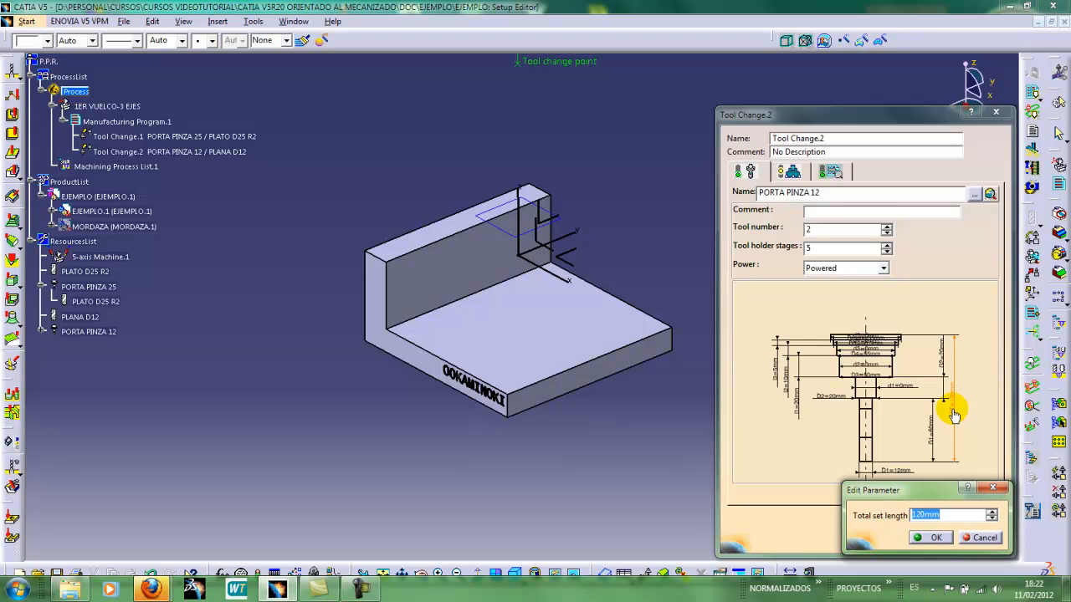
text(200)
key(Return)
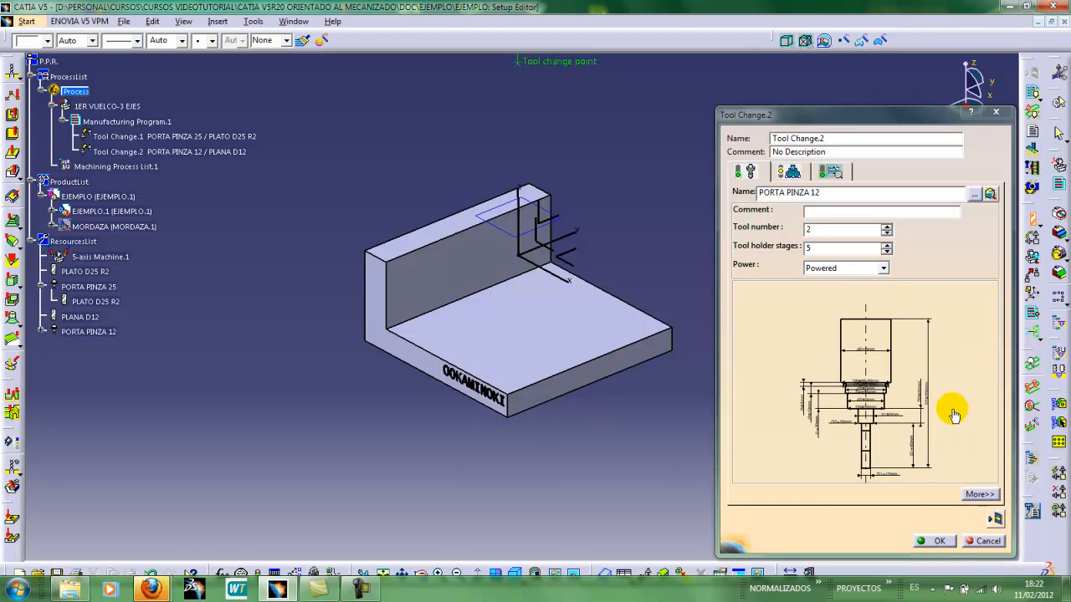
double_click(914, 451)
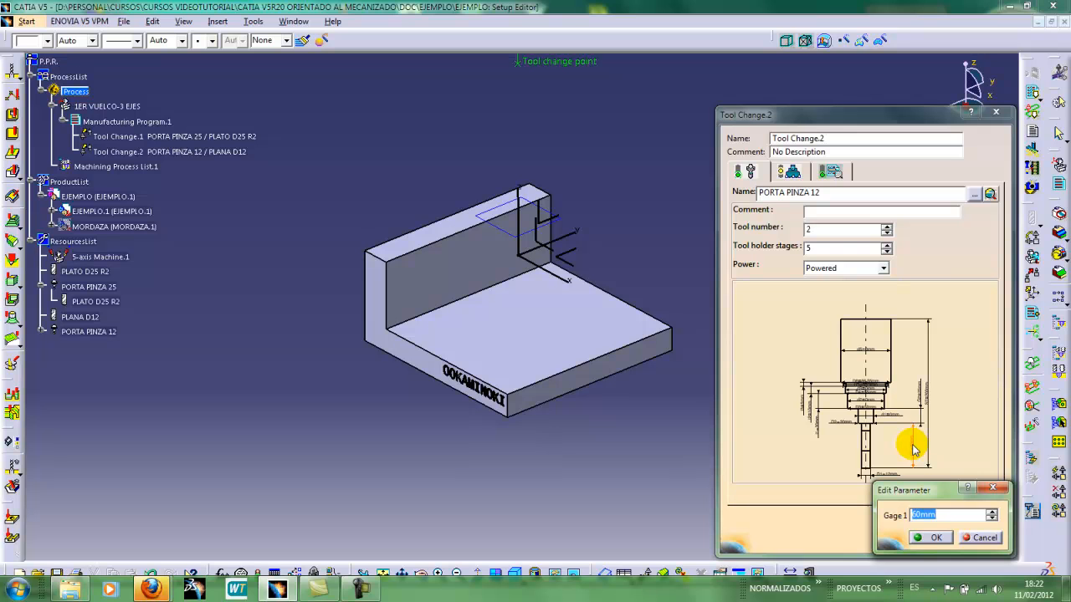
text(40)
key(Return)
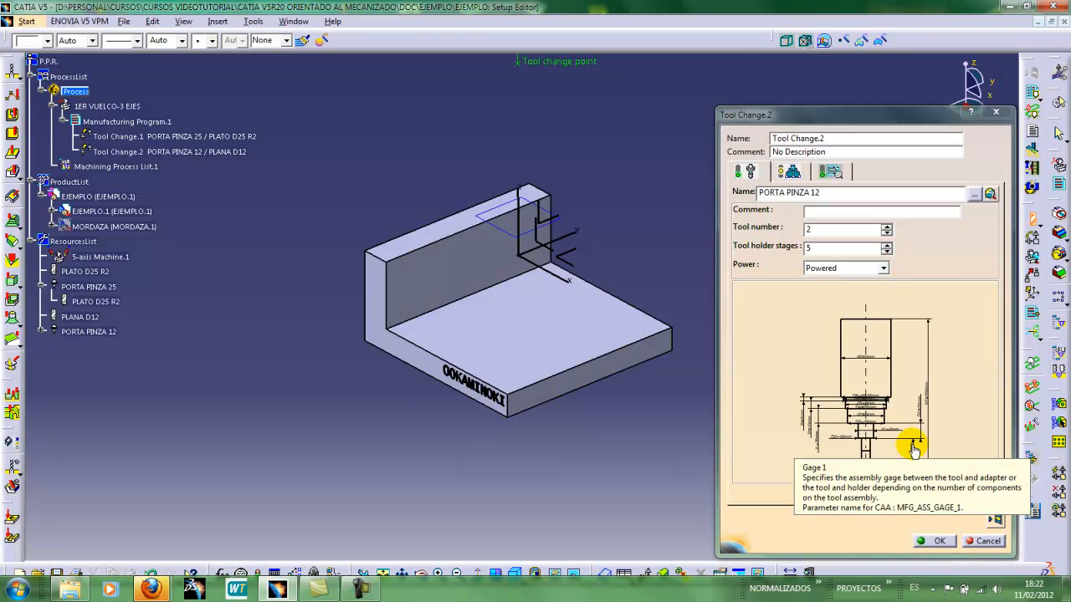
Set Diameter 3 (D3) of the PORTA PINZA 12 holder to 40 mm
mouse_move(889, 432)
middle_down()
mouse_move(876, 371)
mouse_move(894, 319)
middle_up()
mouse_move(885, 382)
middle_down()
mouse_move(911, 394)
mouse_move(920, 370)
middle_up()
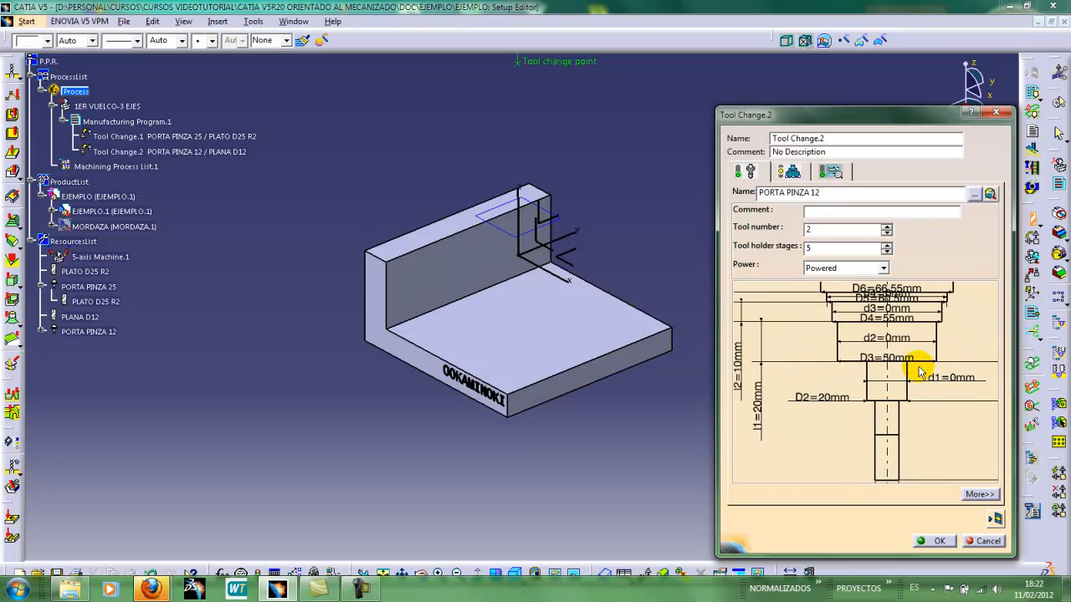
double_click(896, 364)
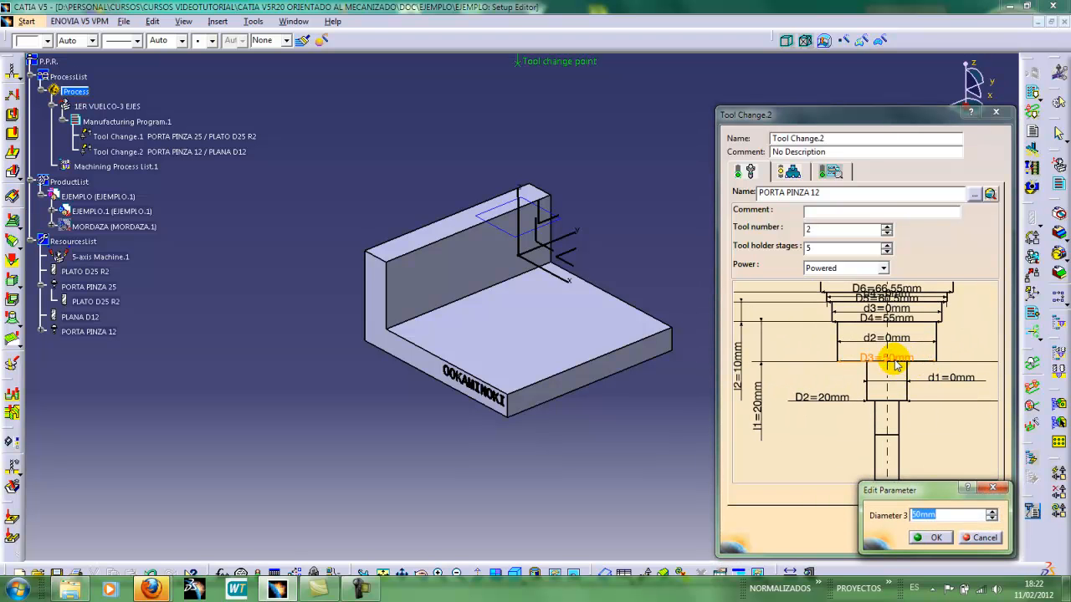
text(40)
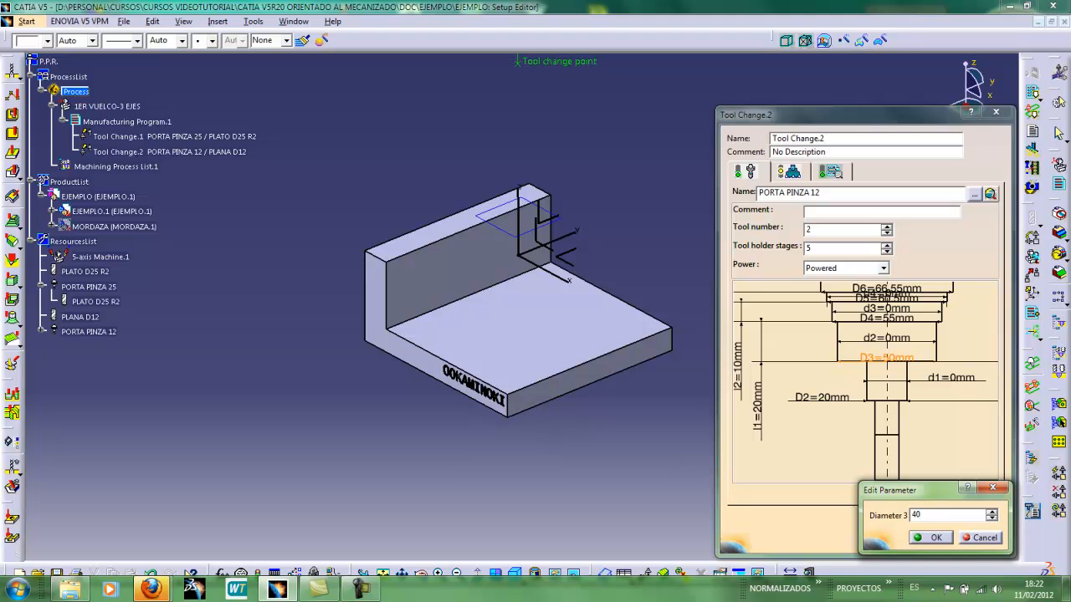
key(Return)
Change Diameter 2 (D2) of the PORTA PINZA 12 holder
mouse_move(850, 447)
middle_down()
mouse_move(853, 333)
mouse_move(871, 332)
middle_up()
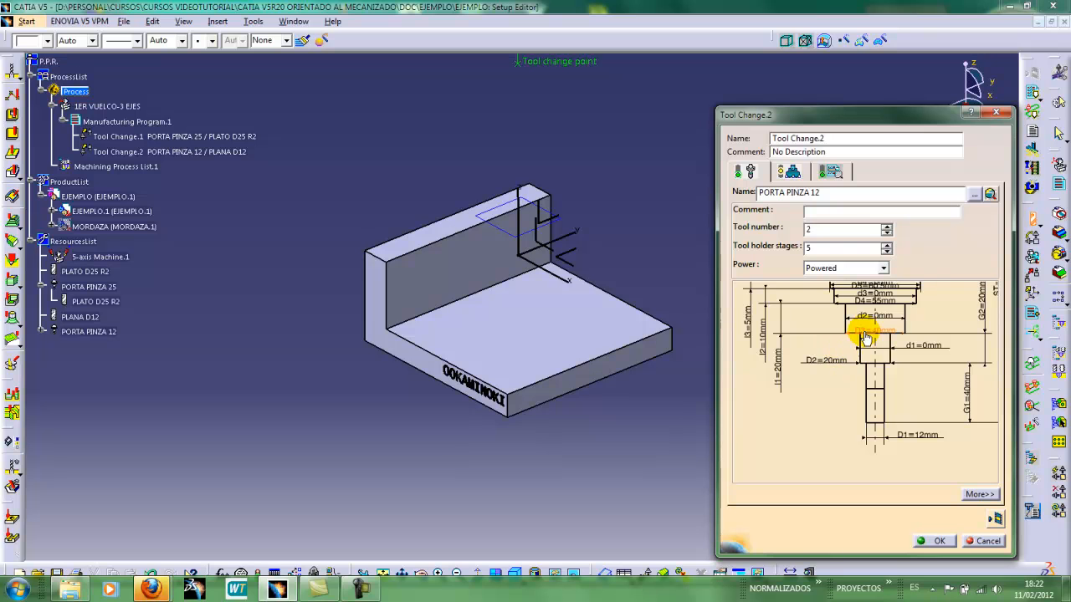
double_click(832, 363)
text(25)
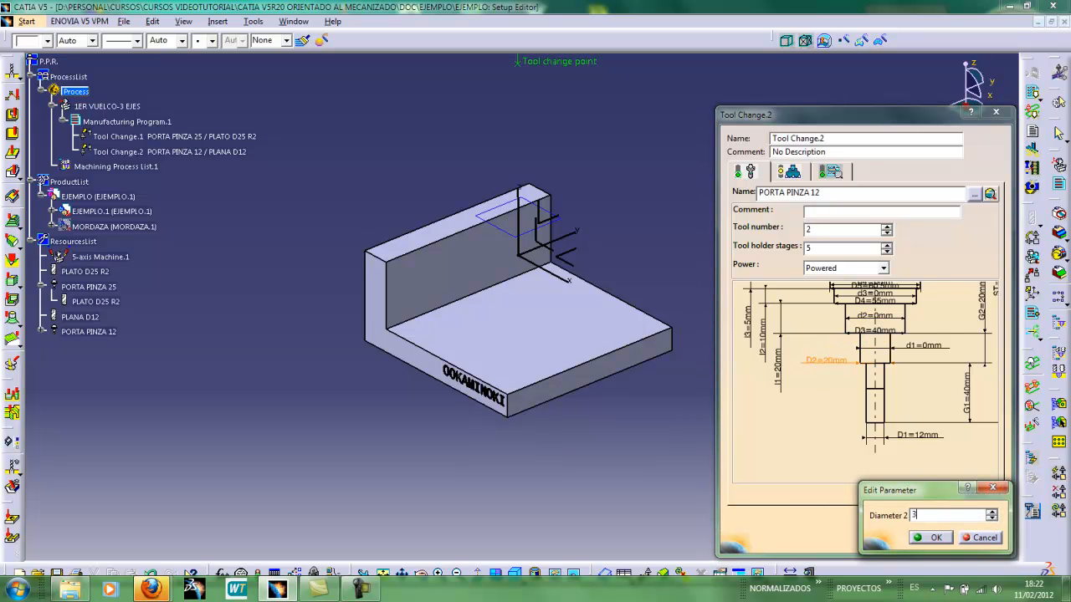
key(Return)
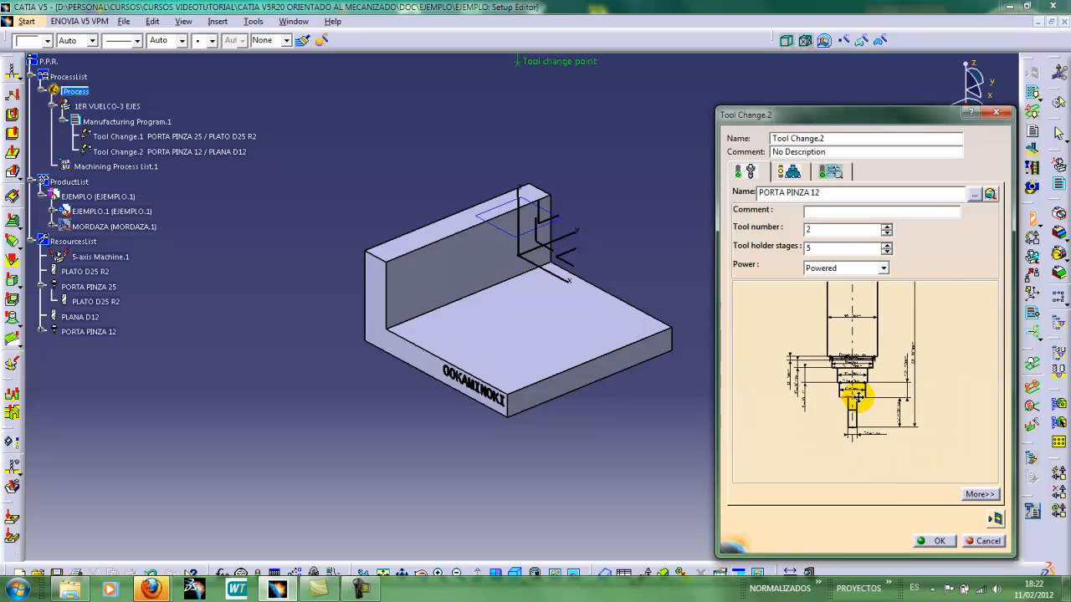
Set Cone Diameter 1 (d1) of the PORTA PINZA 12 holder to 40 mm
double_click(857, 400)
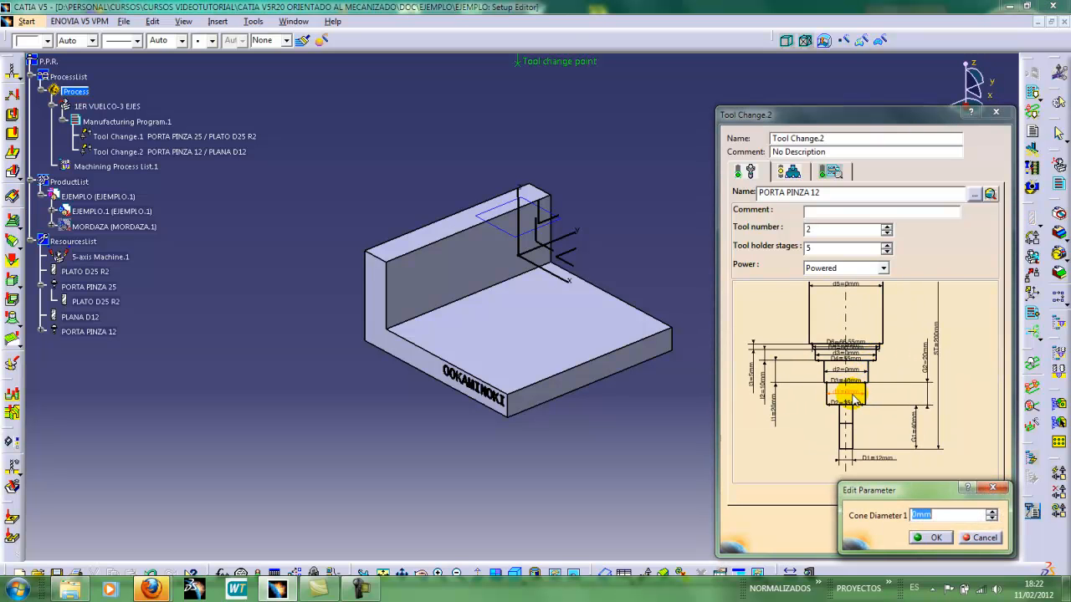
text(4)
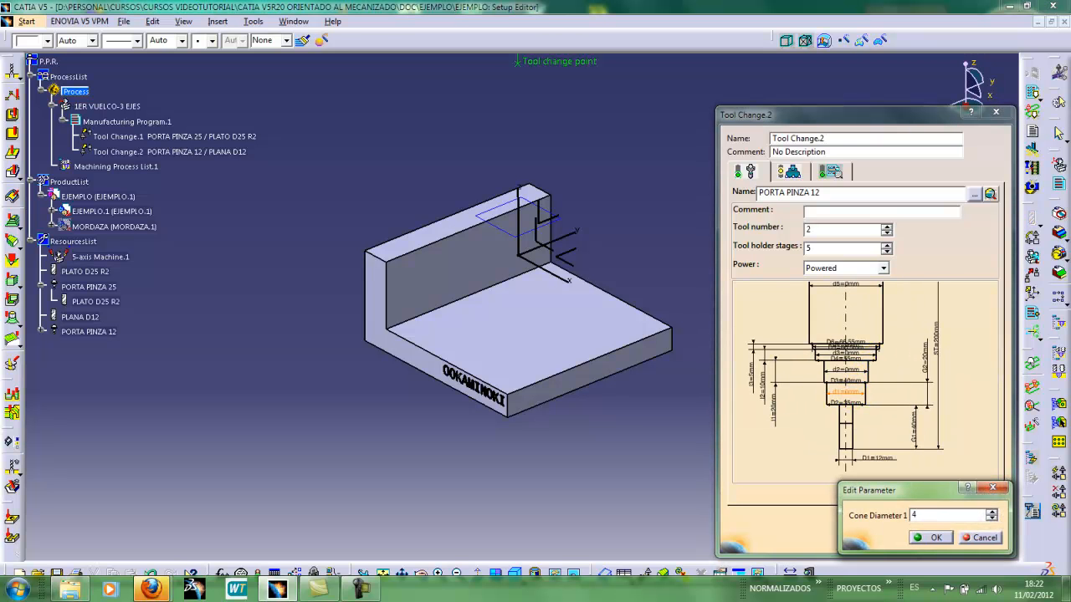
key(Return)
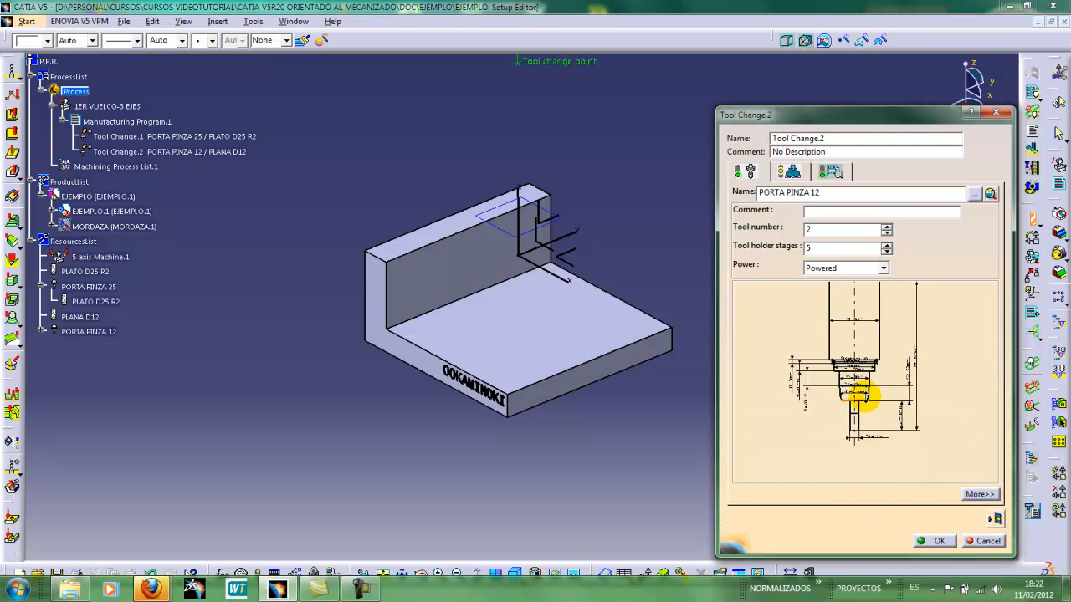
Set Length Holder 1 (l1) of the PORTA PINZA 12 holder to 15 mm and change Length Holder 2 (l2)
ctrl+middle_drag(865, 397, 887, 313)
middle_drag(845, 413, 875, 418)
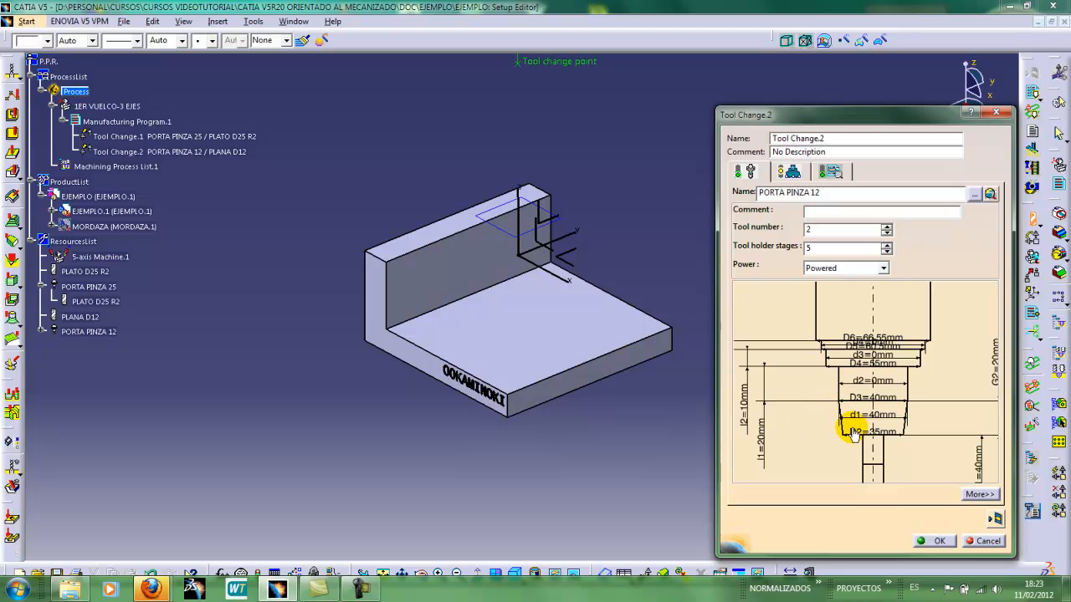
double_click(761, 439)
text(15)
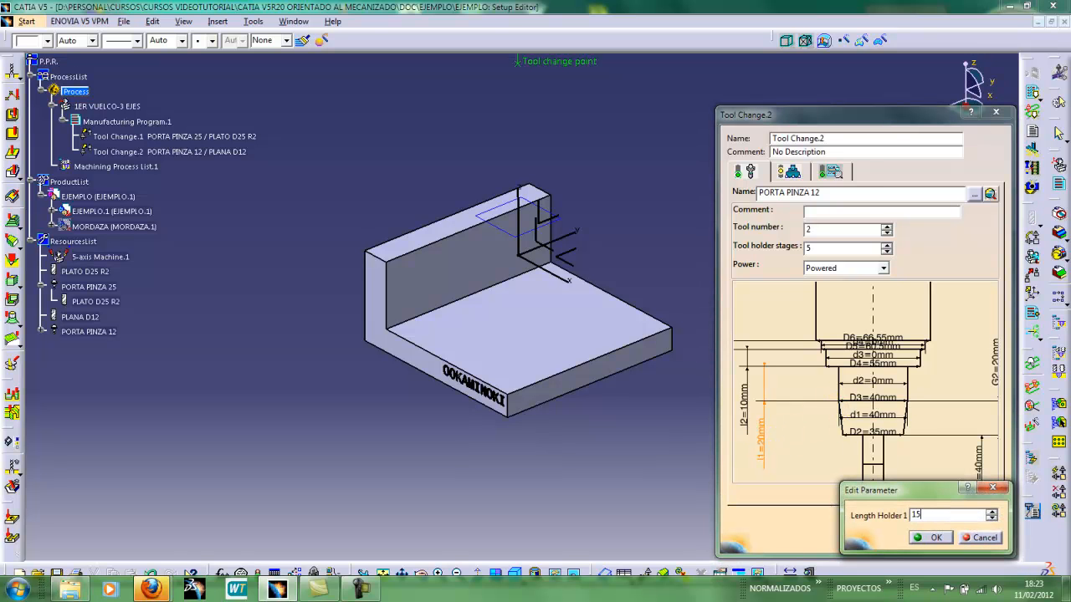
key(Return)
mouse_move(803, 422)
ctrl+middle_down()
mouse_move(823, 314)
mouse_move(765, 383)
ctrl+middle_up()
double_click(757, 400)
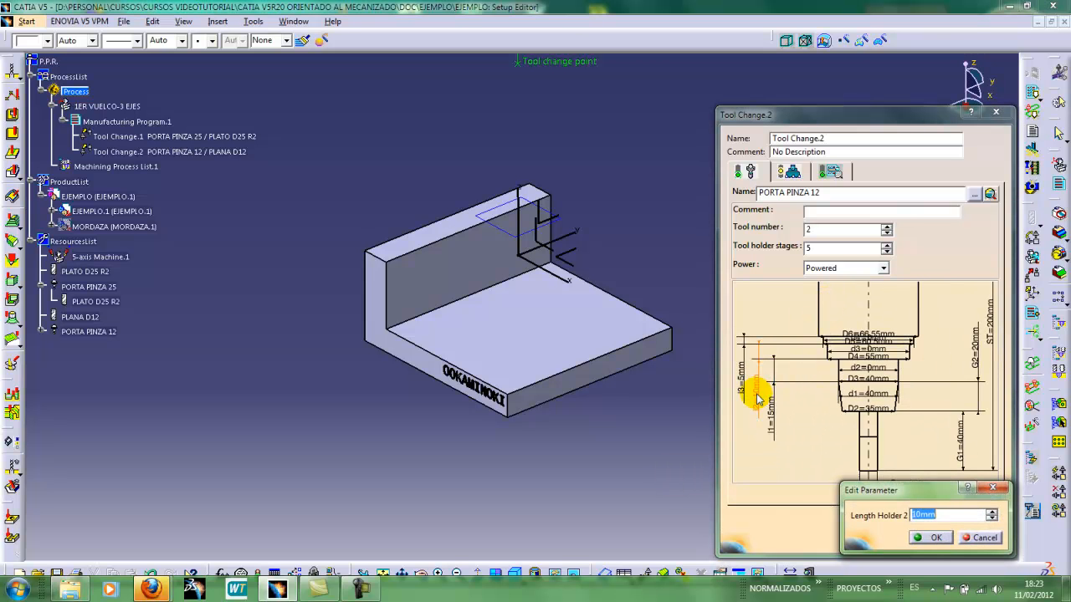
text(25)
key(Return)
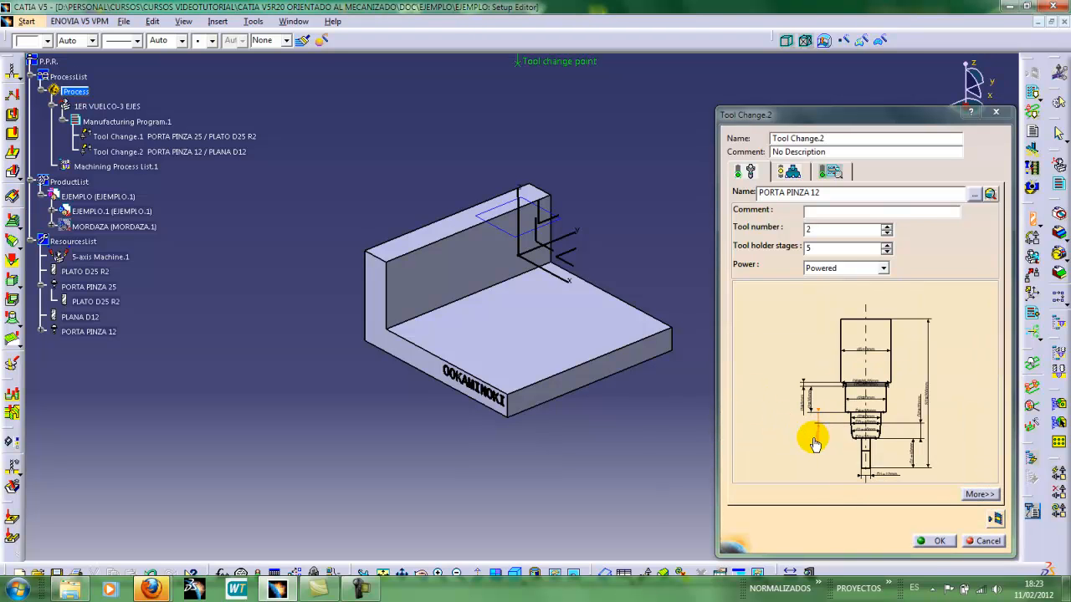
Set Length Holder 1 (l1) of the PORTA PINZA 12 holder to 35 mm and Length Holder 2 (l2) to 19 mm
double_click(816, 439)
text(20)
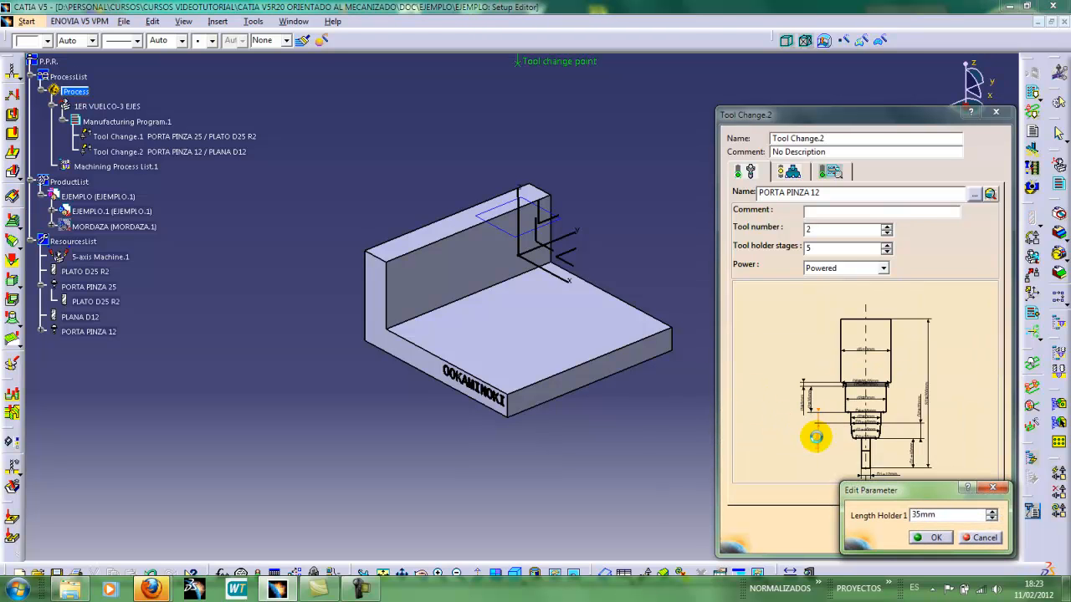
key(Return)
double_click(809, 387)
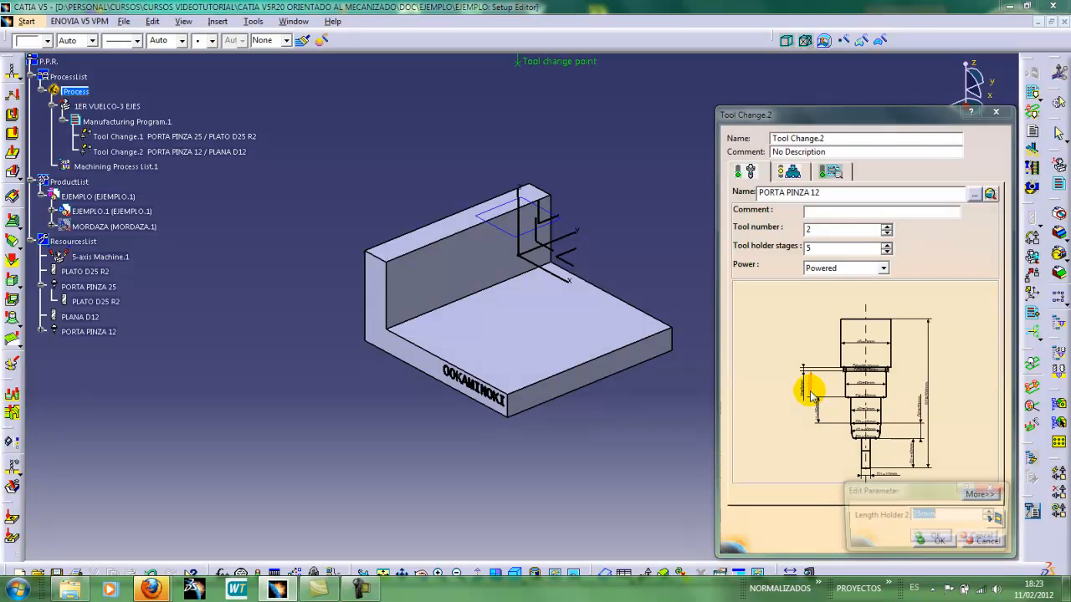
text(10)
key(Return)
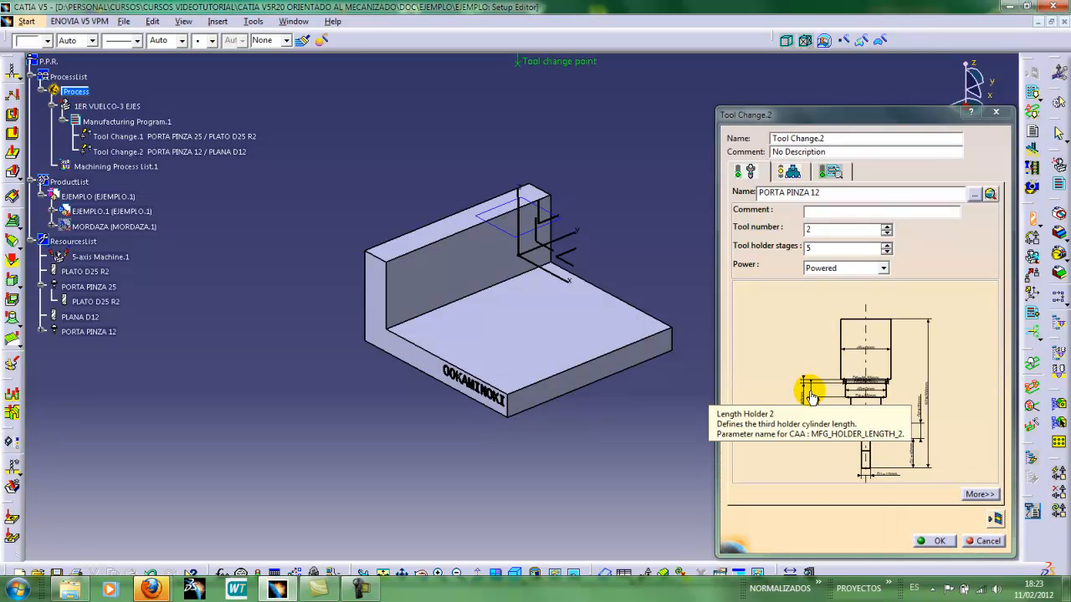
Set Diameter 4 (D4) of the PORTA PINZA 12 holder to 63 mm
mouse_move(828, 381)
ctrl+middle_down()
mouse_move(848, 332)
mouse_move(890, 378)
ctrl+middle_up()
double_click(885, 383)
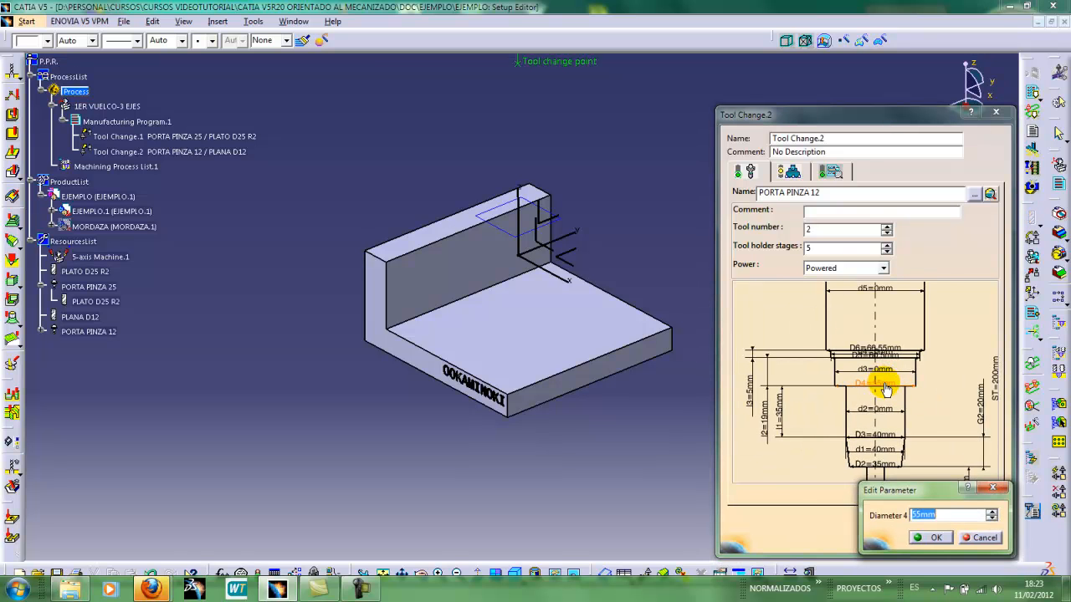
text(63mm)
key(Return)
Reduce the PORTA PINZA 12 holder to 4 stages and set its Diameter 5 (D5) to 160 mm
mouse_move(884, 384)
ctrl+middle_down()
mouse_move(813, 449)
mouse_move(836, 430)
mouse_move(851, 376)
mouse_move(865, 420)
mouse_move(880, 376)
mouse_move(862, 393)
ctrl+middle_up()
click(886, 252)
double_click(863, 393)
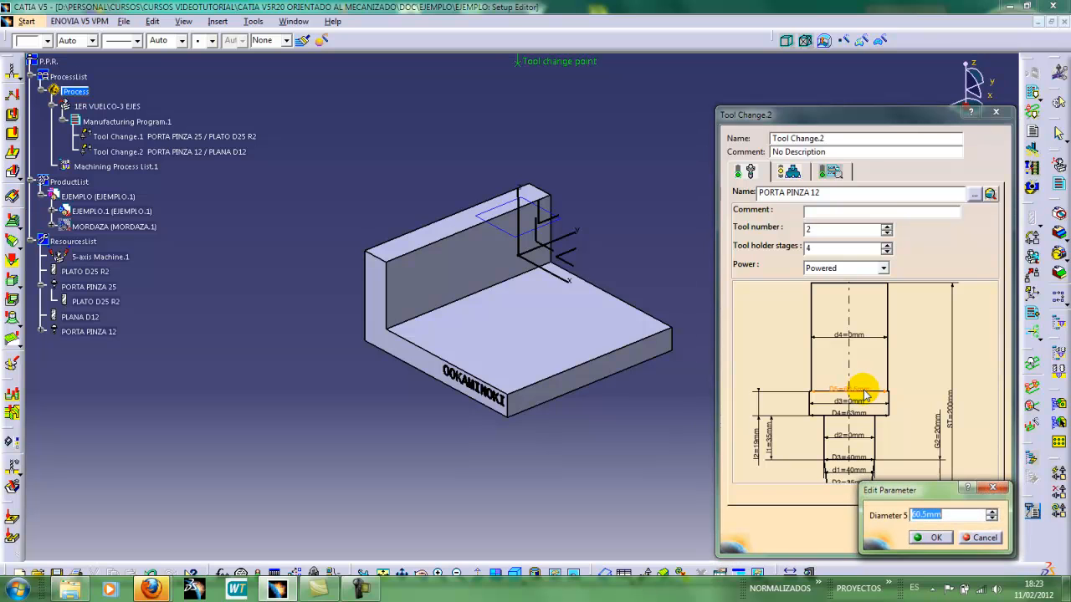
text(160)
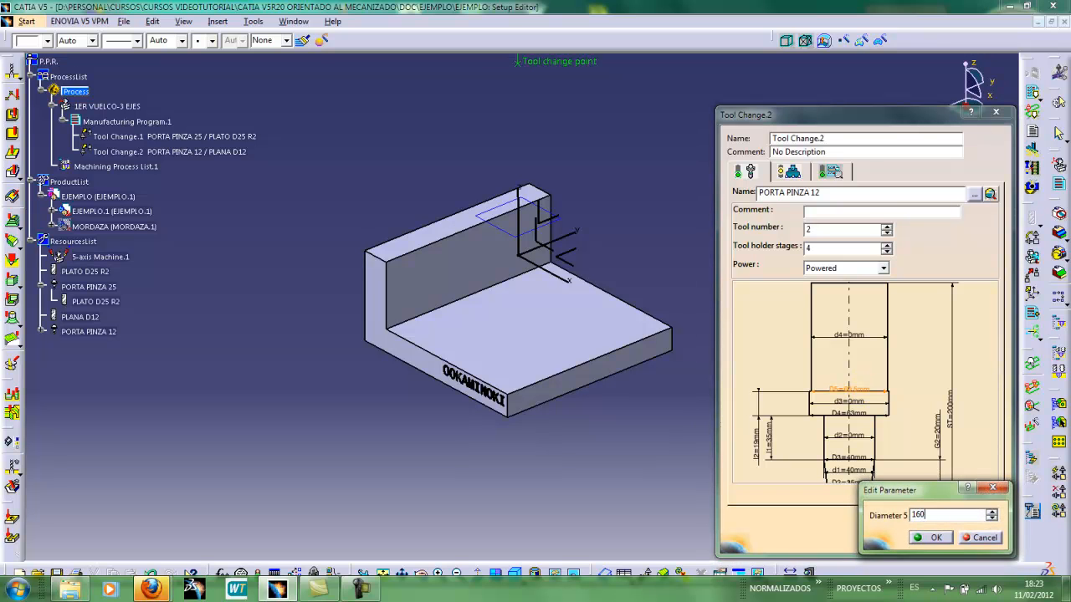
key(Return)
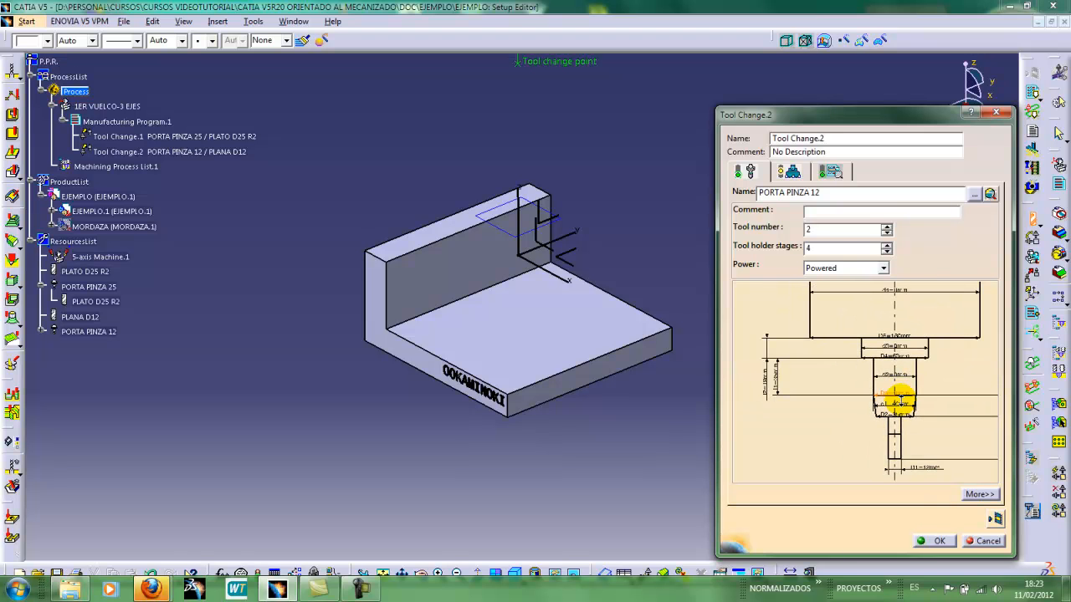
Accept the Tool Change.2 definition with the PORTA PINZA 12 holder and PLANA D12 tool
double_click(767, 387)
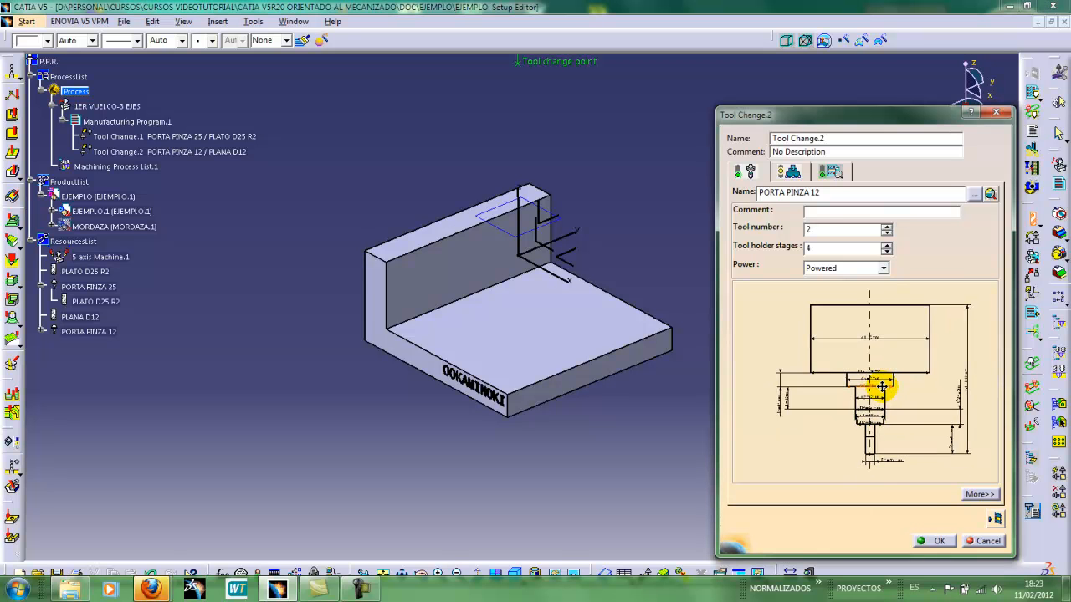
click(937, 542)
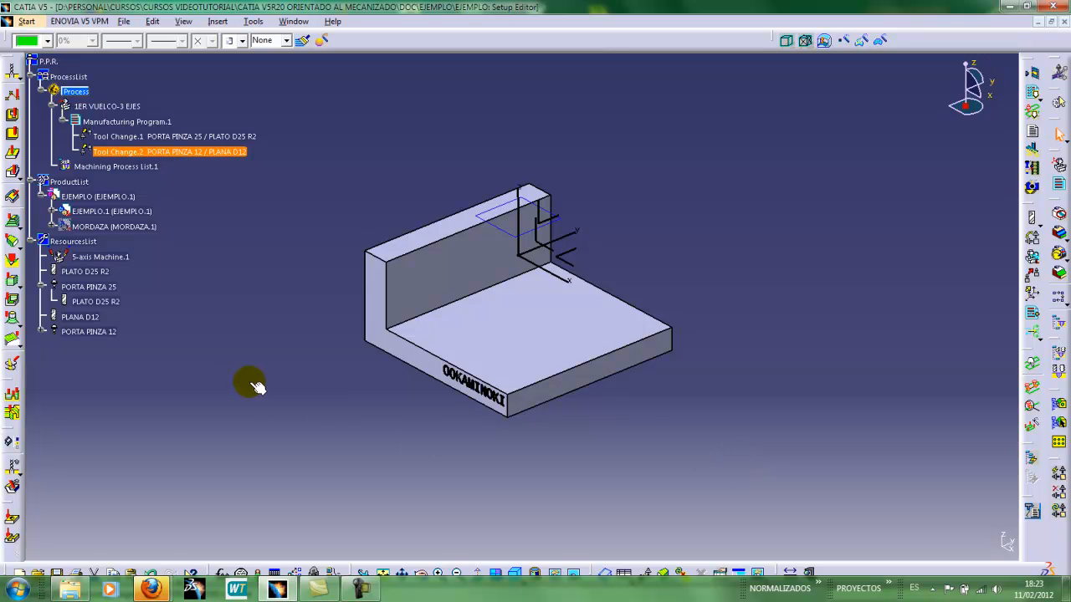
click(285, 364)
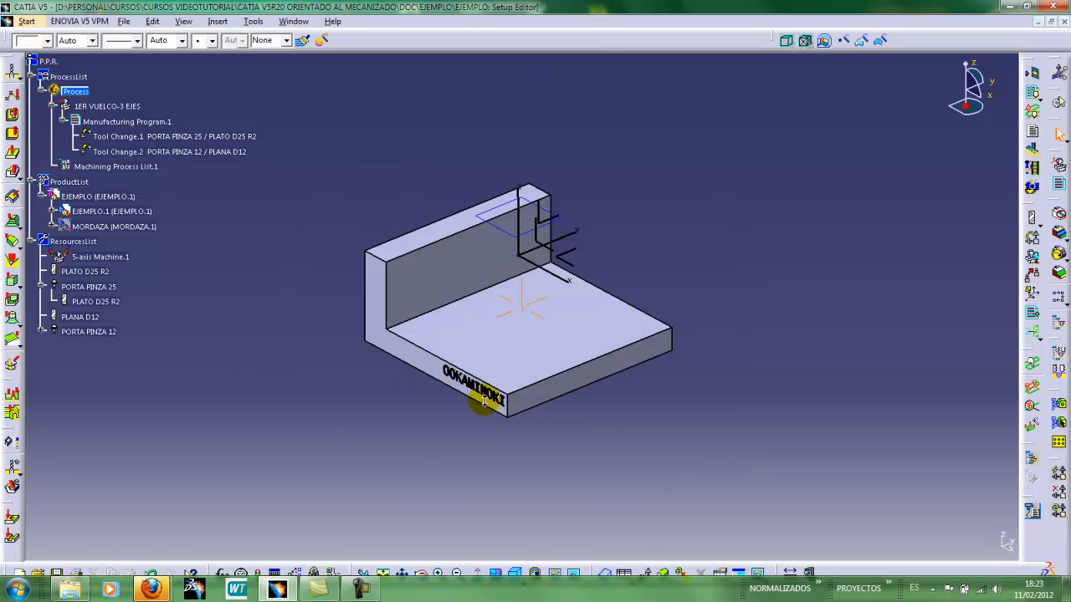
mouse_move(487, 410)
middle_down()
mouse_move(497, 407)
mouse_move(471, 418)
mouse_move(502, 410)
mouse_move(490, 406)
mouse_move(500, 393)
mouse_move(499, 409)
middle_up()
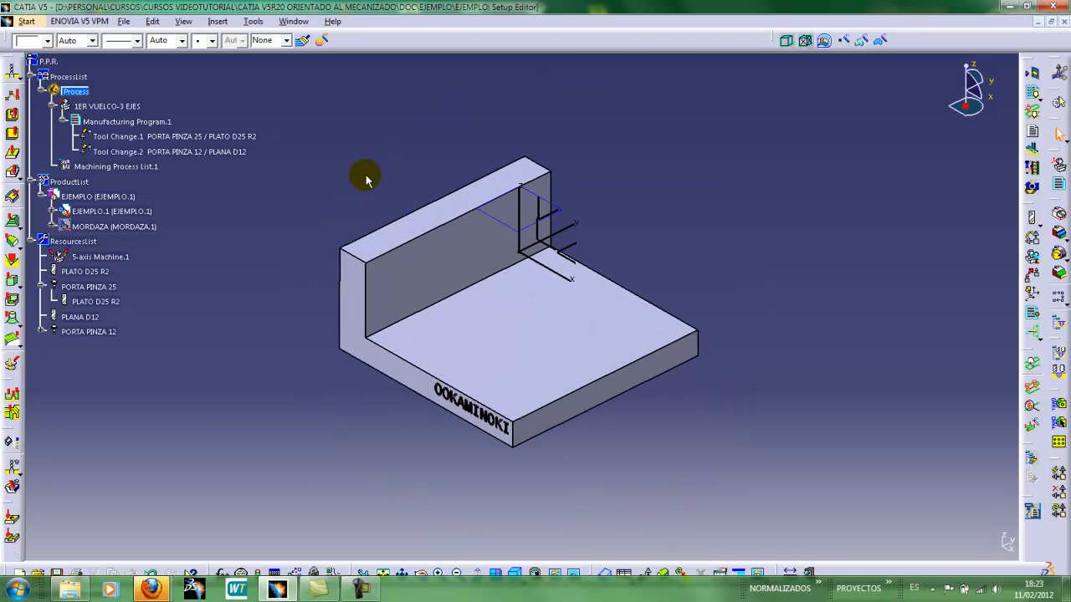